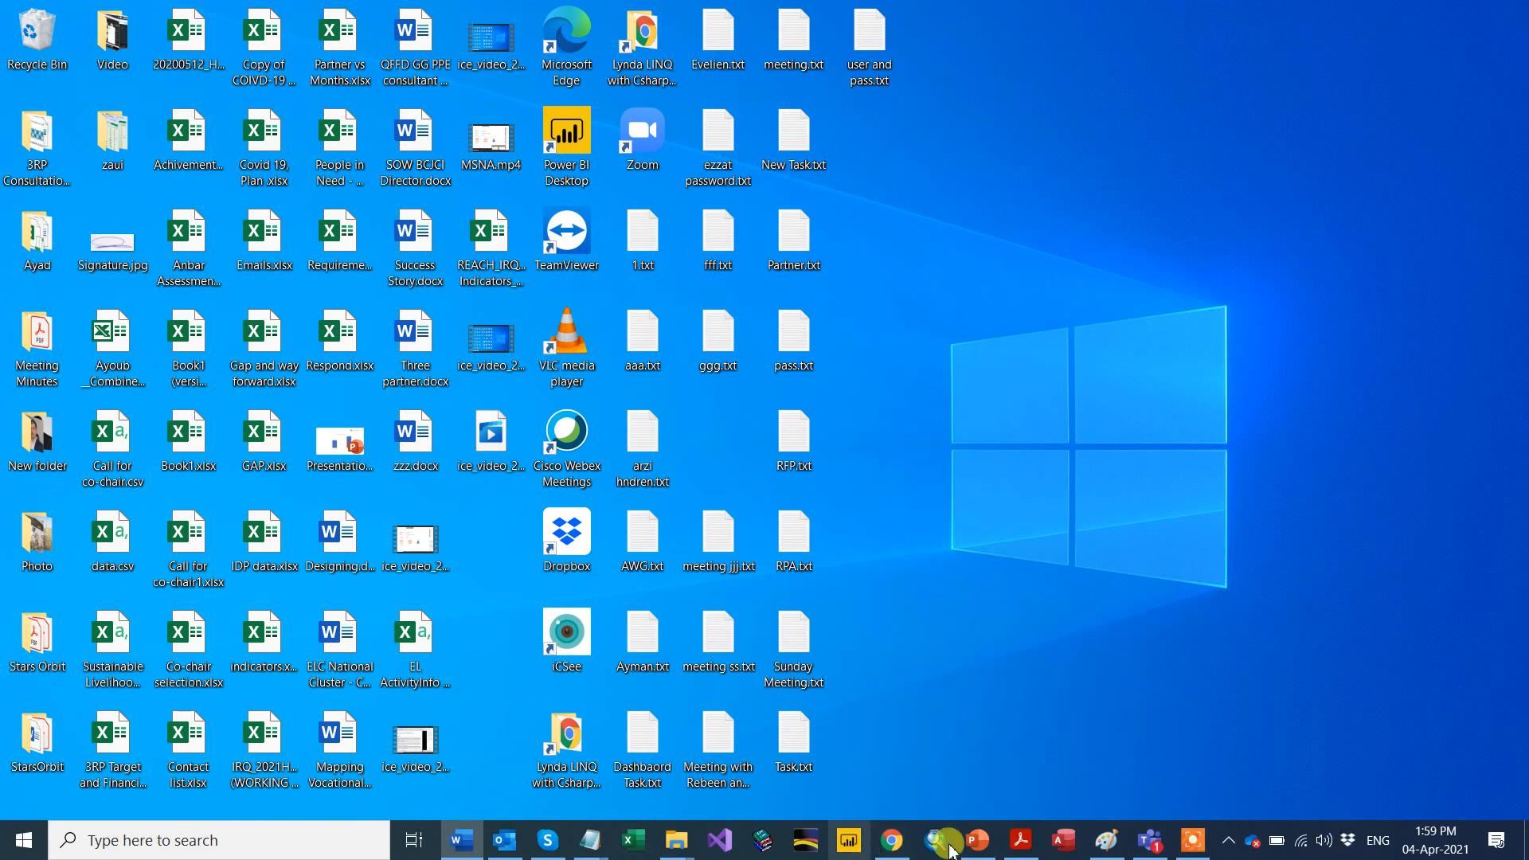
Step: Bring up the jump list for the Chrome icon on the taskbar
right_click(895, 850)
Step: Open a new Chrome window on activityinfo.org and maximize it
left_click(850, 751)
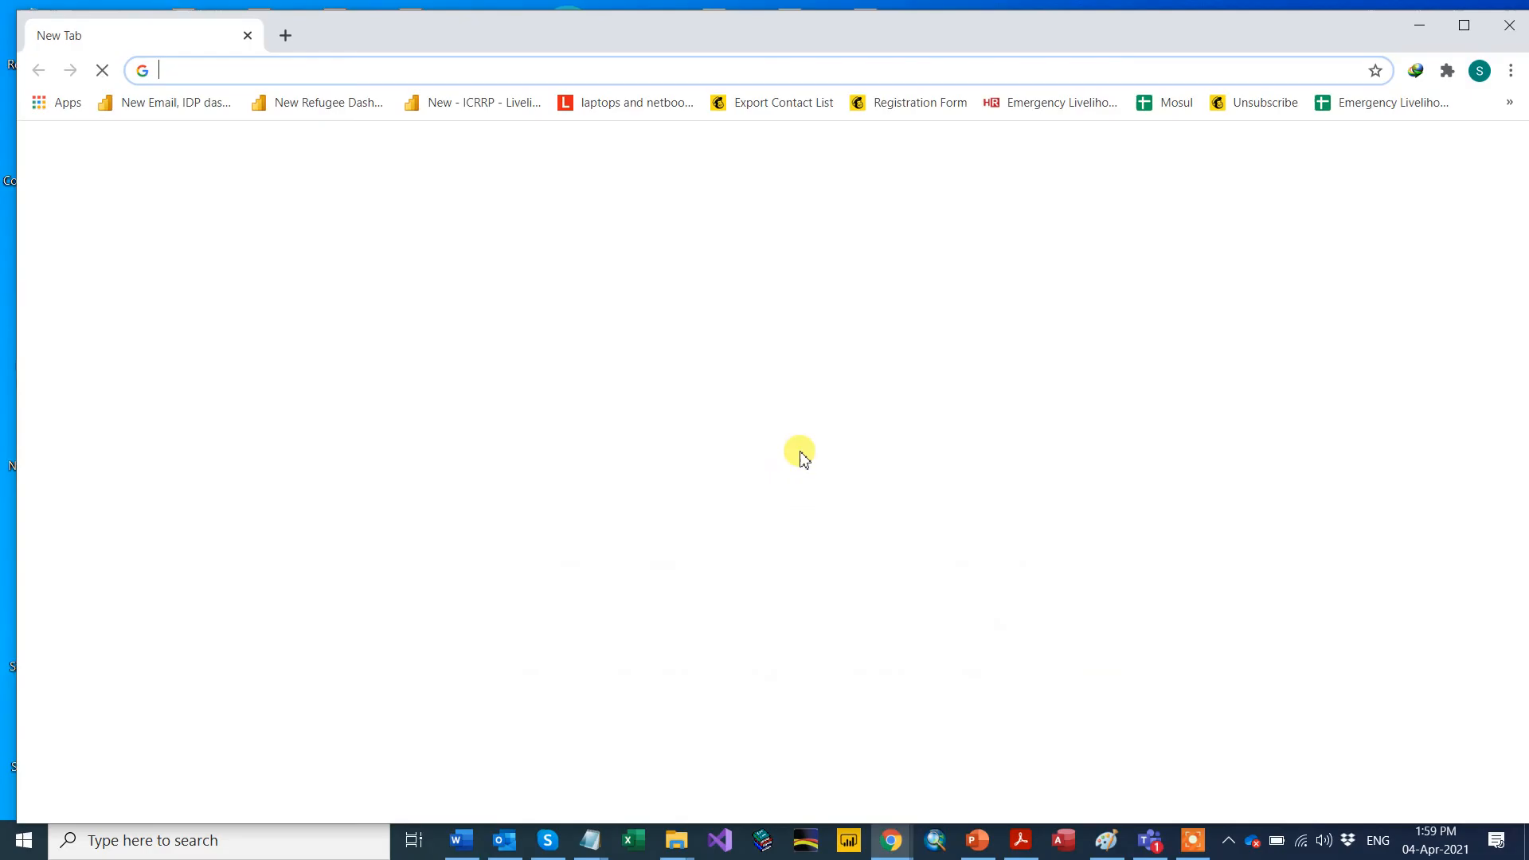
left_click(695, 70)
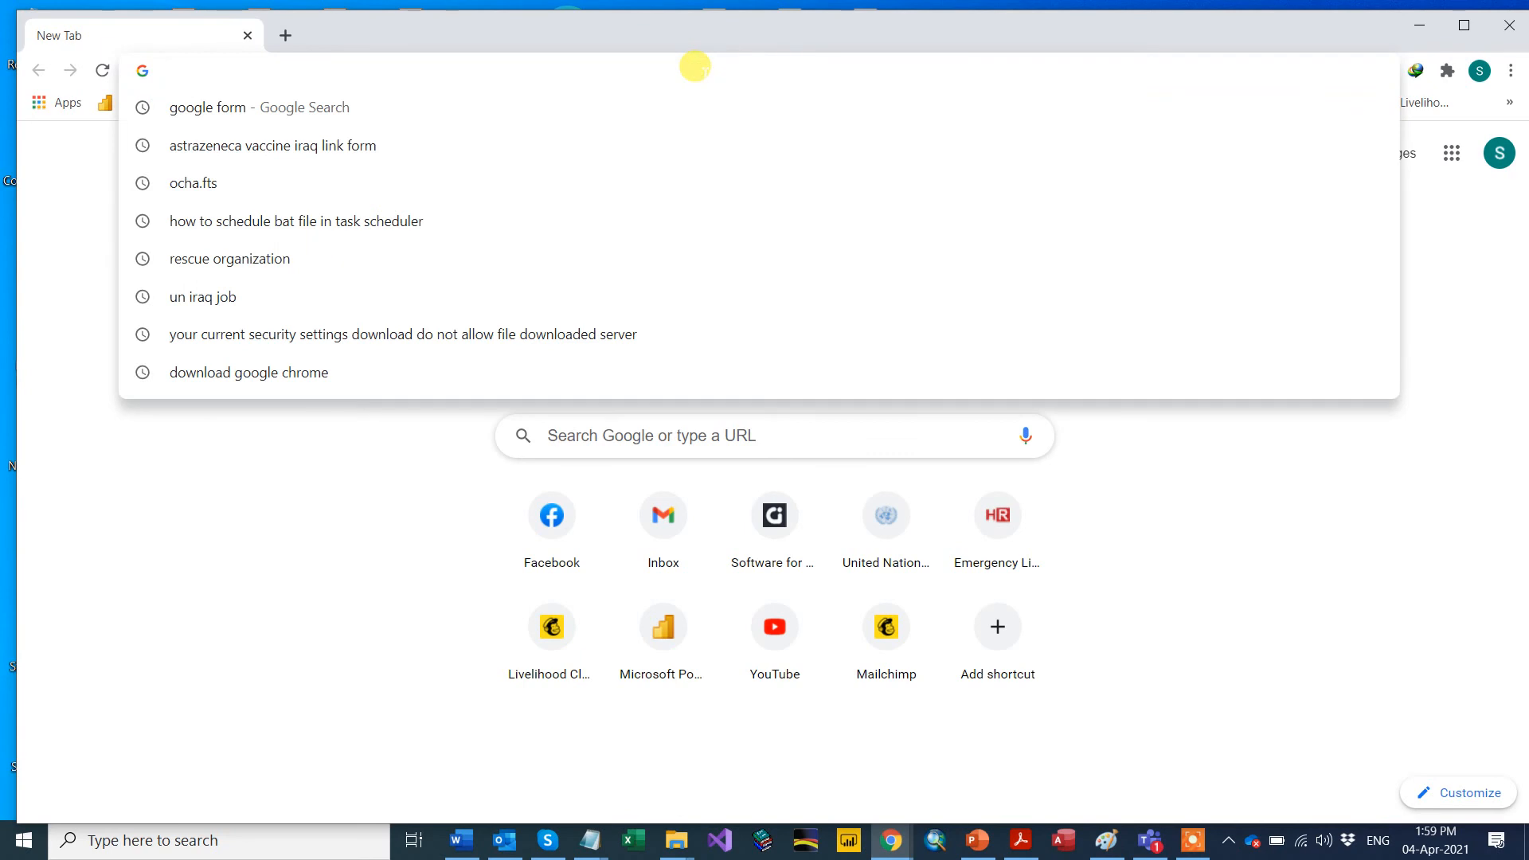
type("activityinfo.org")
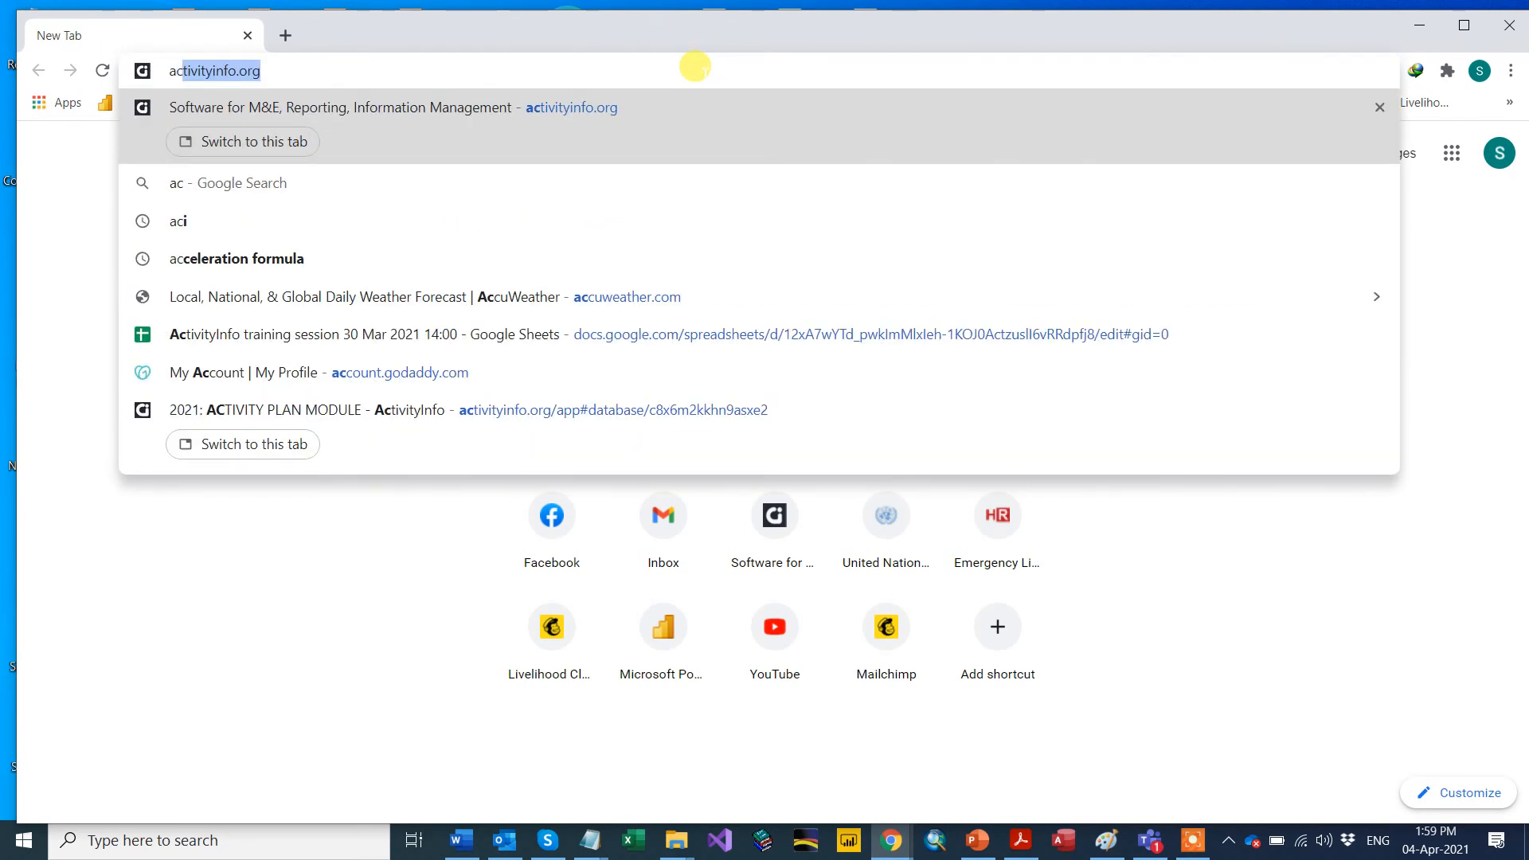
key("End")
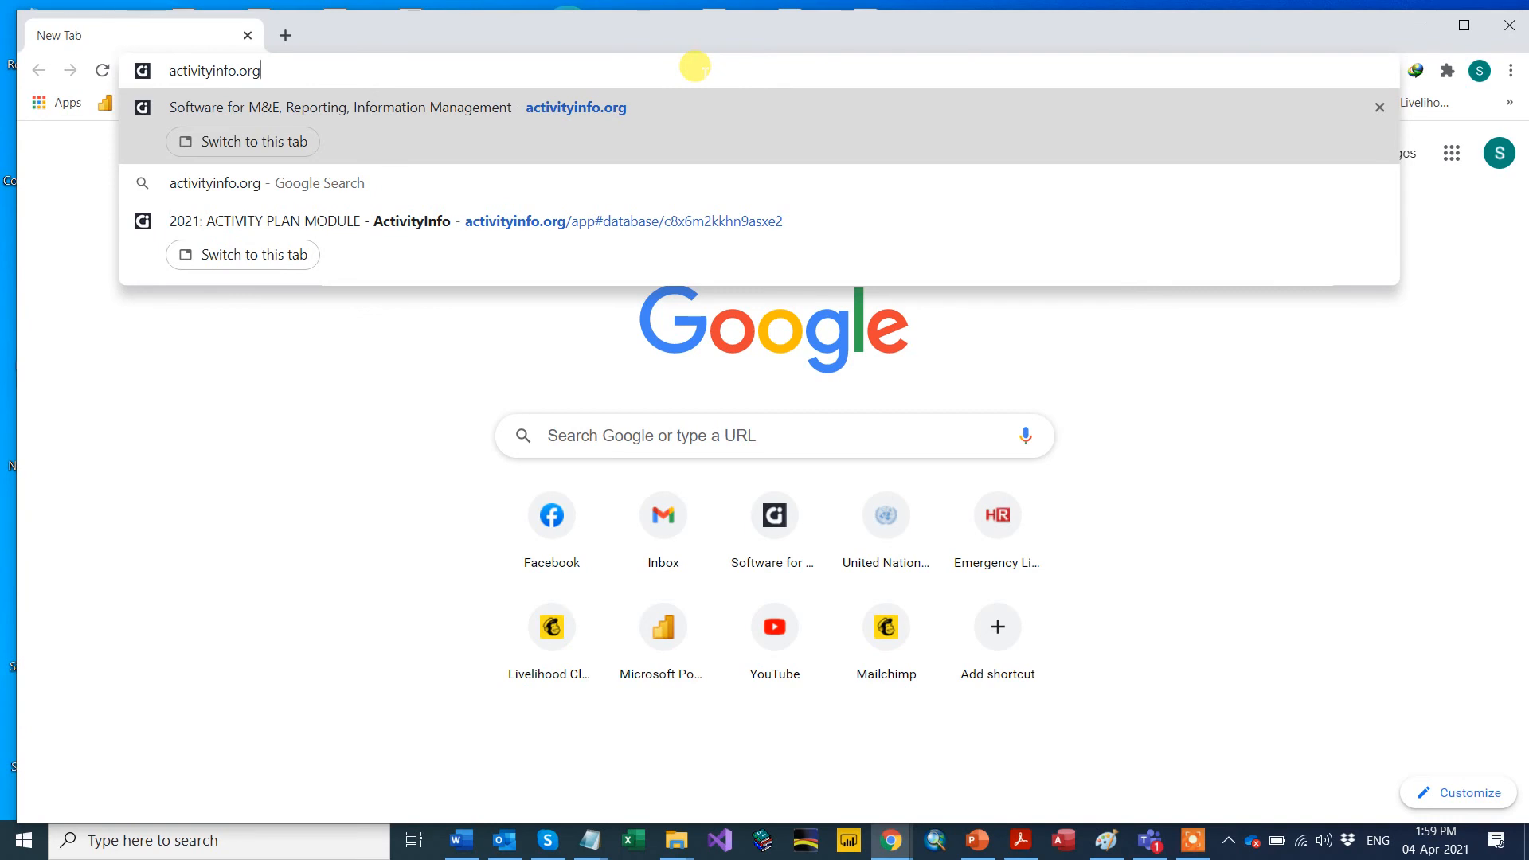
key("Return")
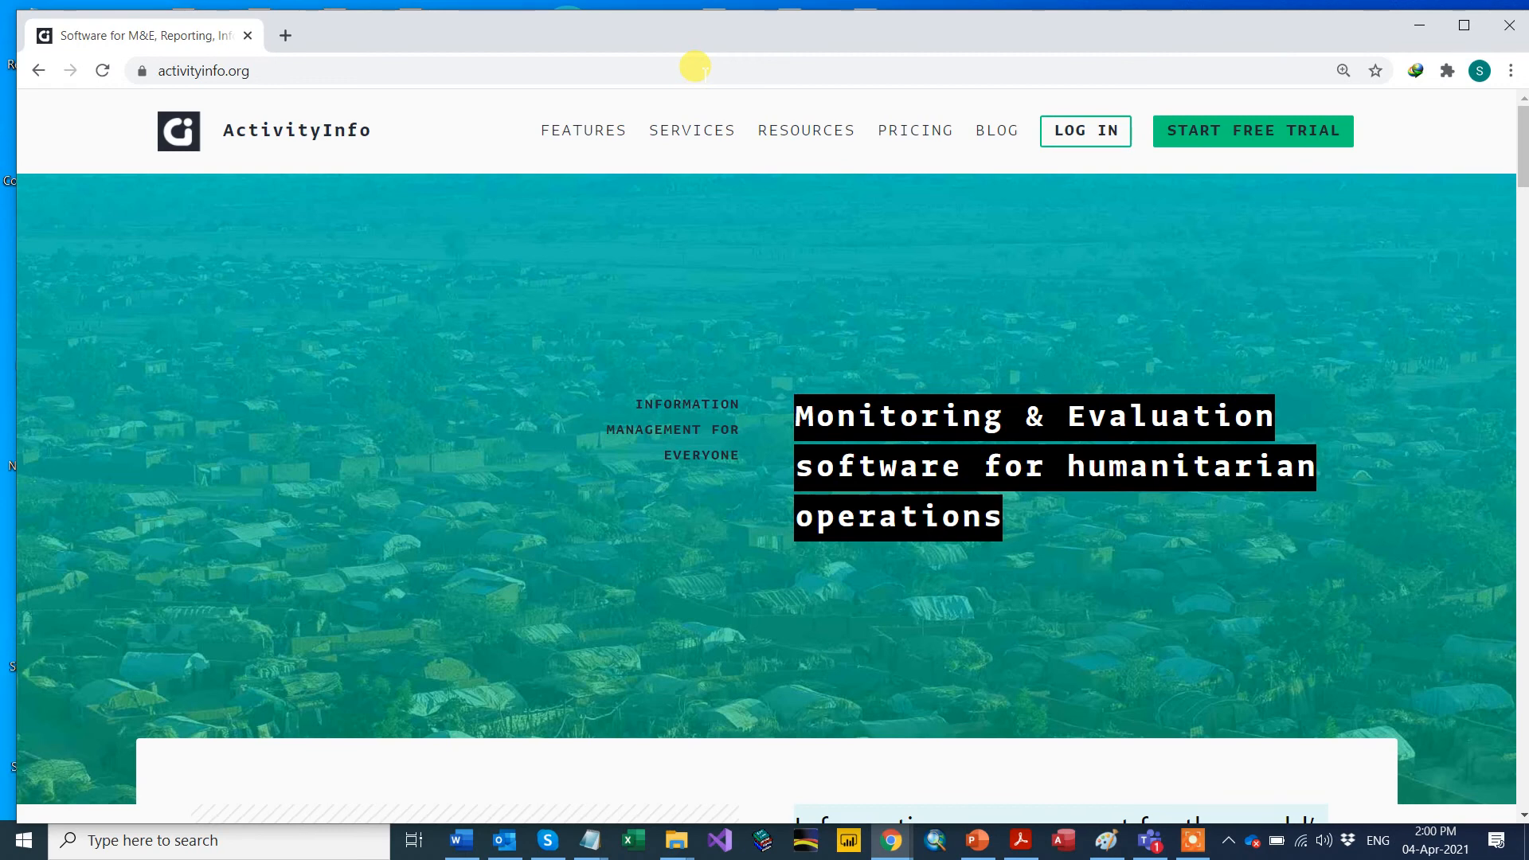
left_click(1465, 26)
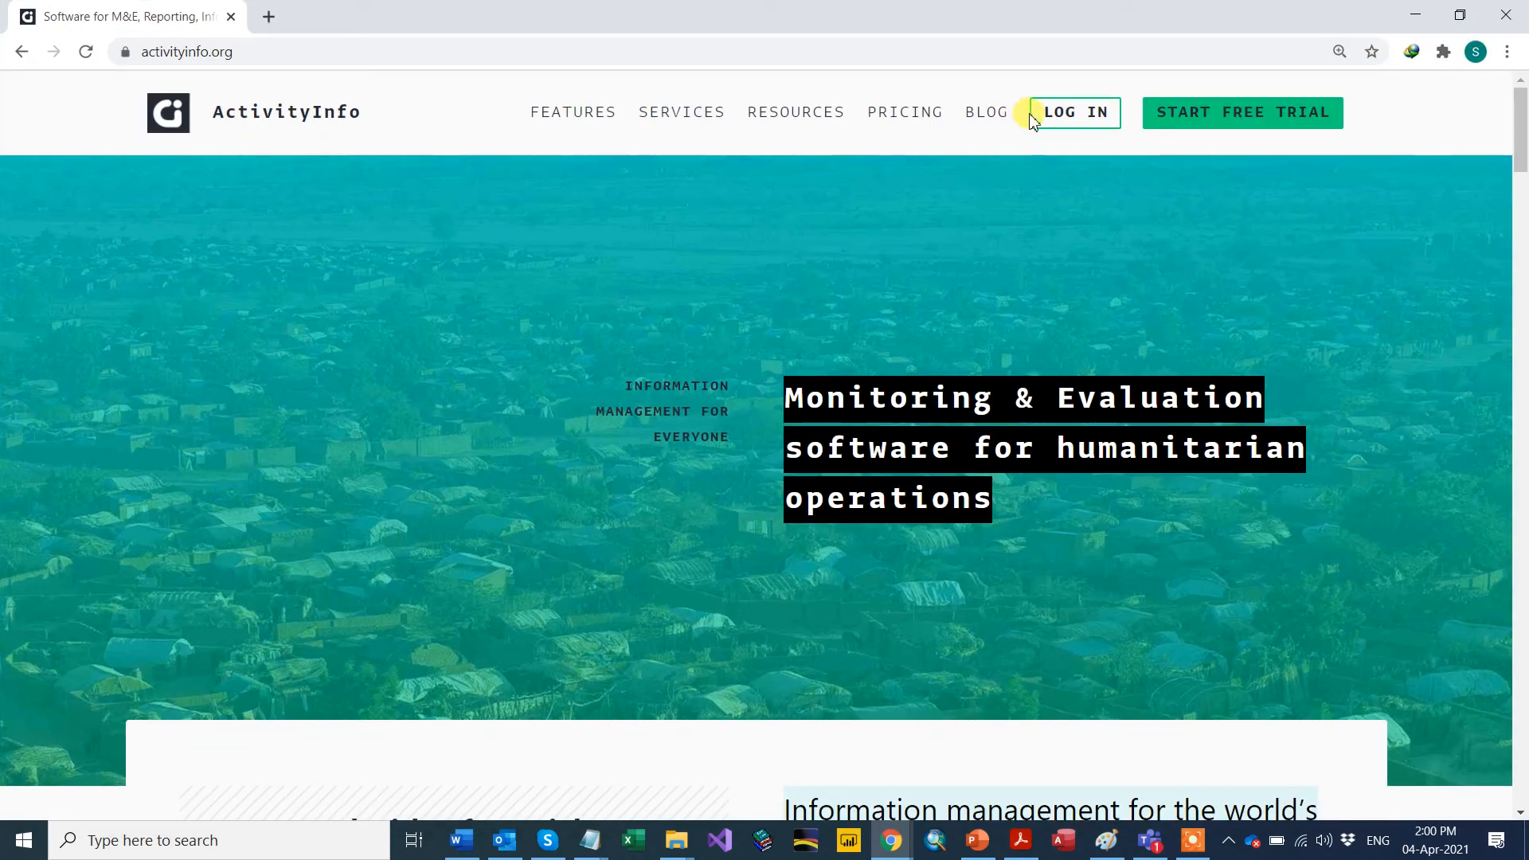
Step: Go to the ActivityInfo login and log out of the current session
left_click(1075, 119)
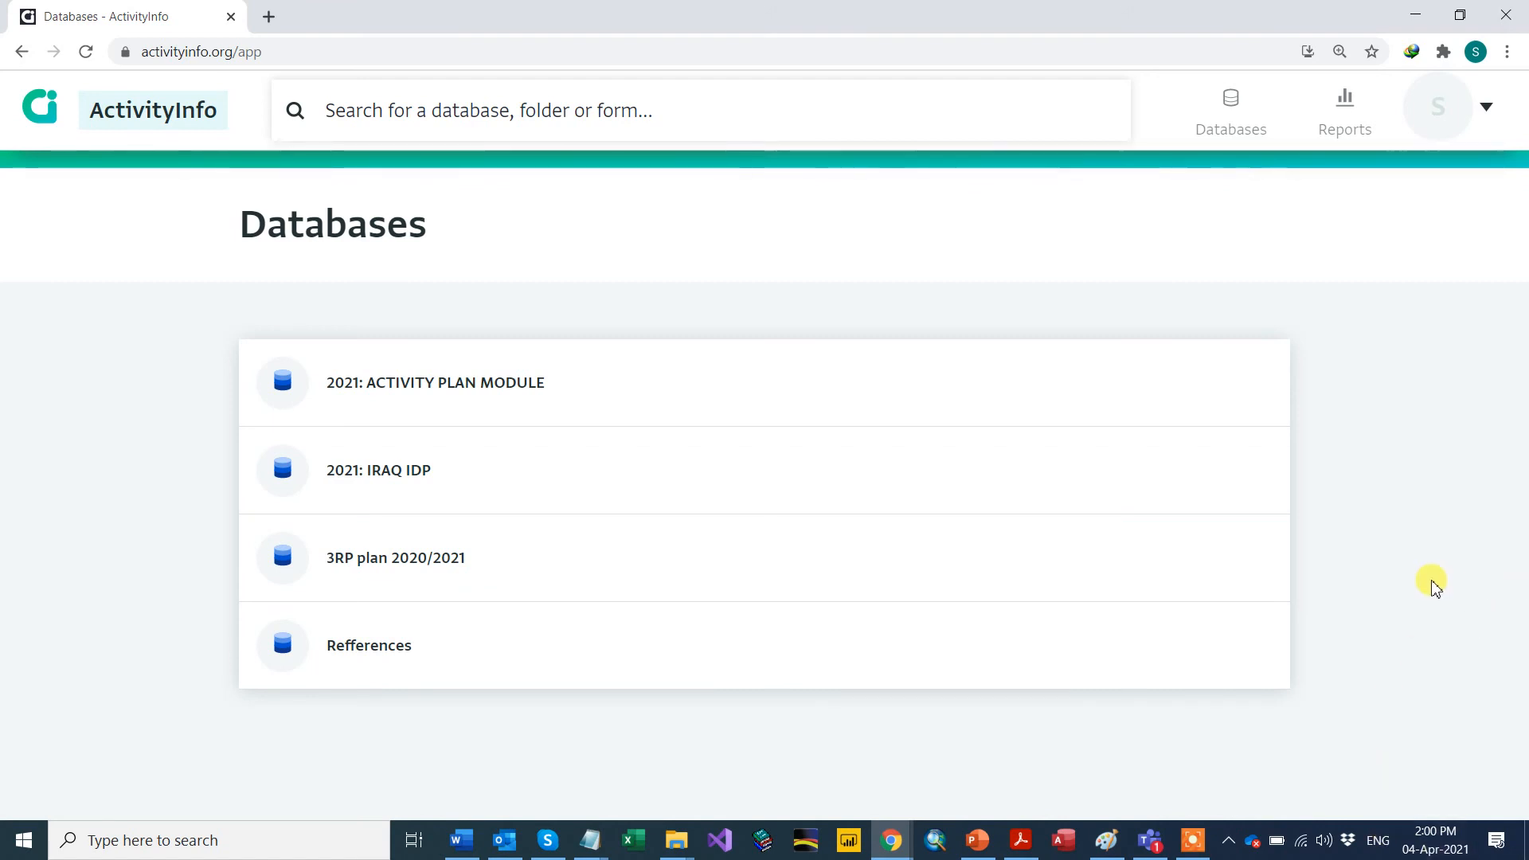
left_click(1484, 108)
left_click(1375, 282)
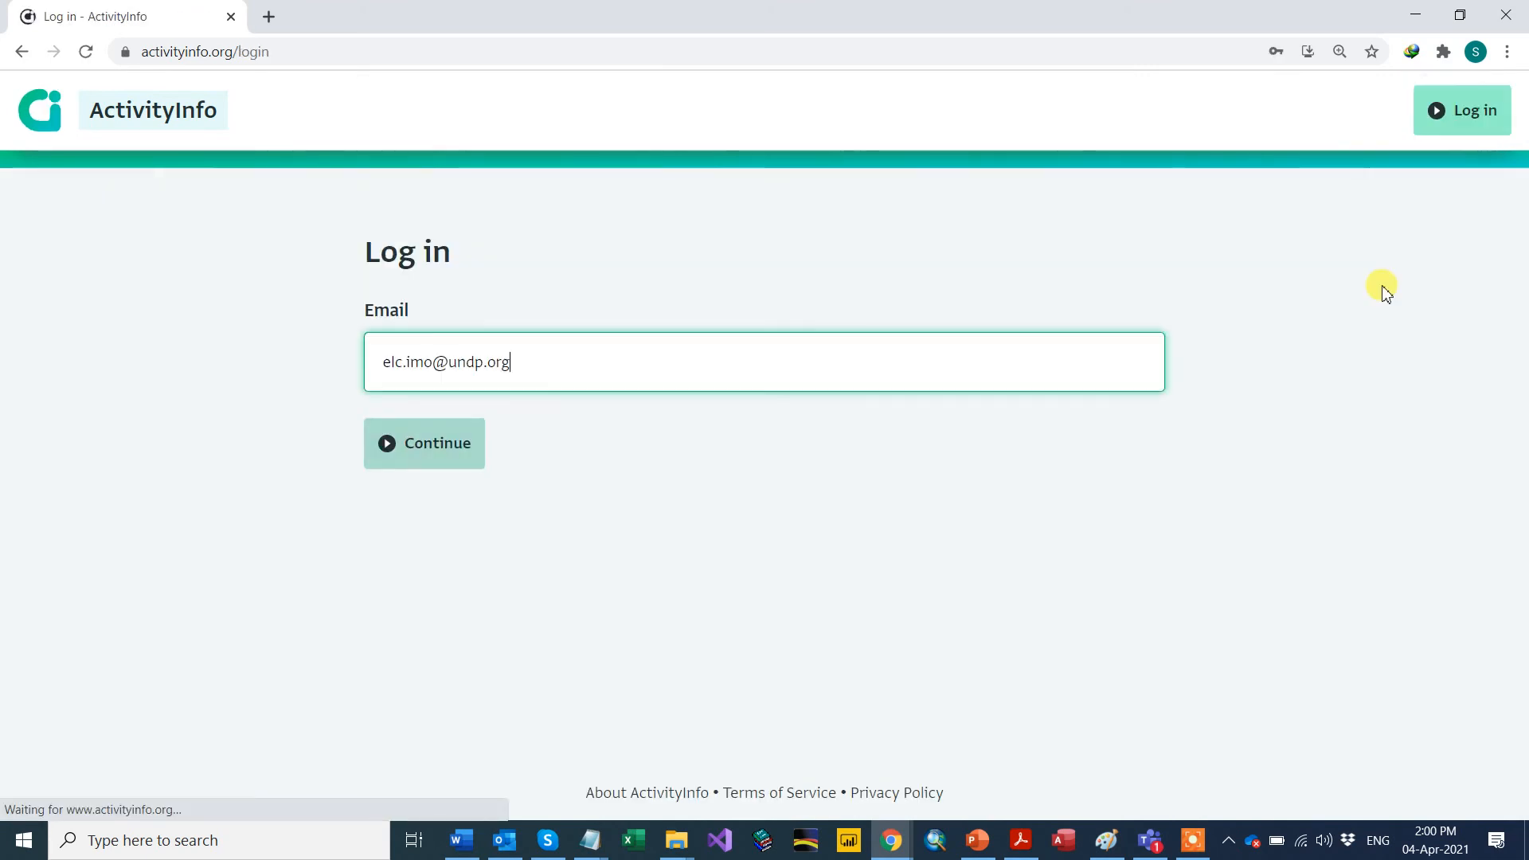
Step: Log back in with the account e-mail and the autofilled saved password
left_click(442, 442)
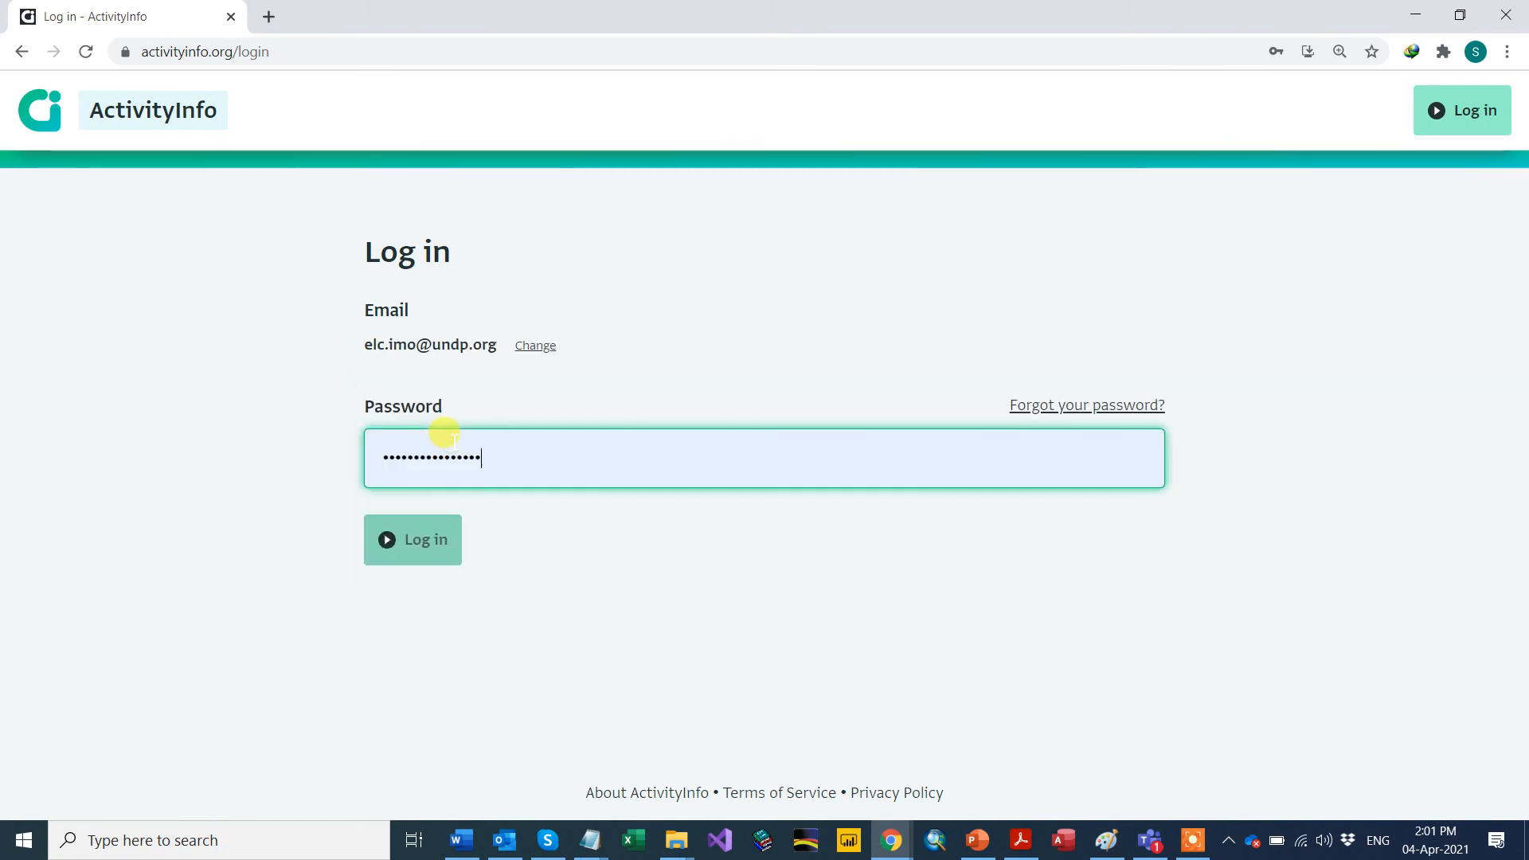
left_click(414, 555)
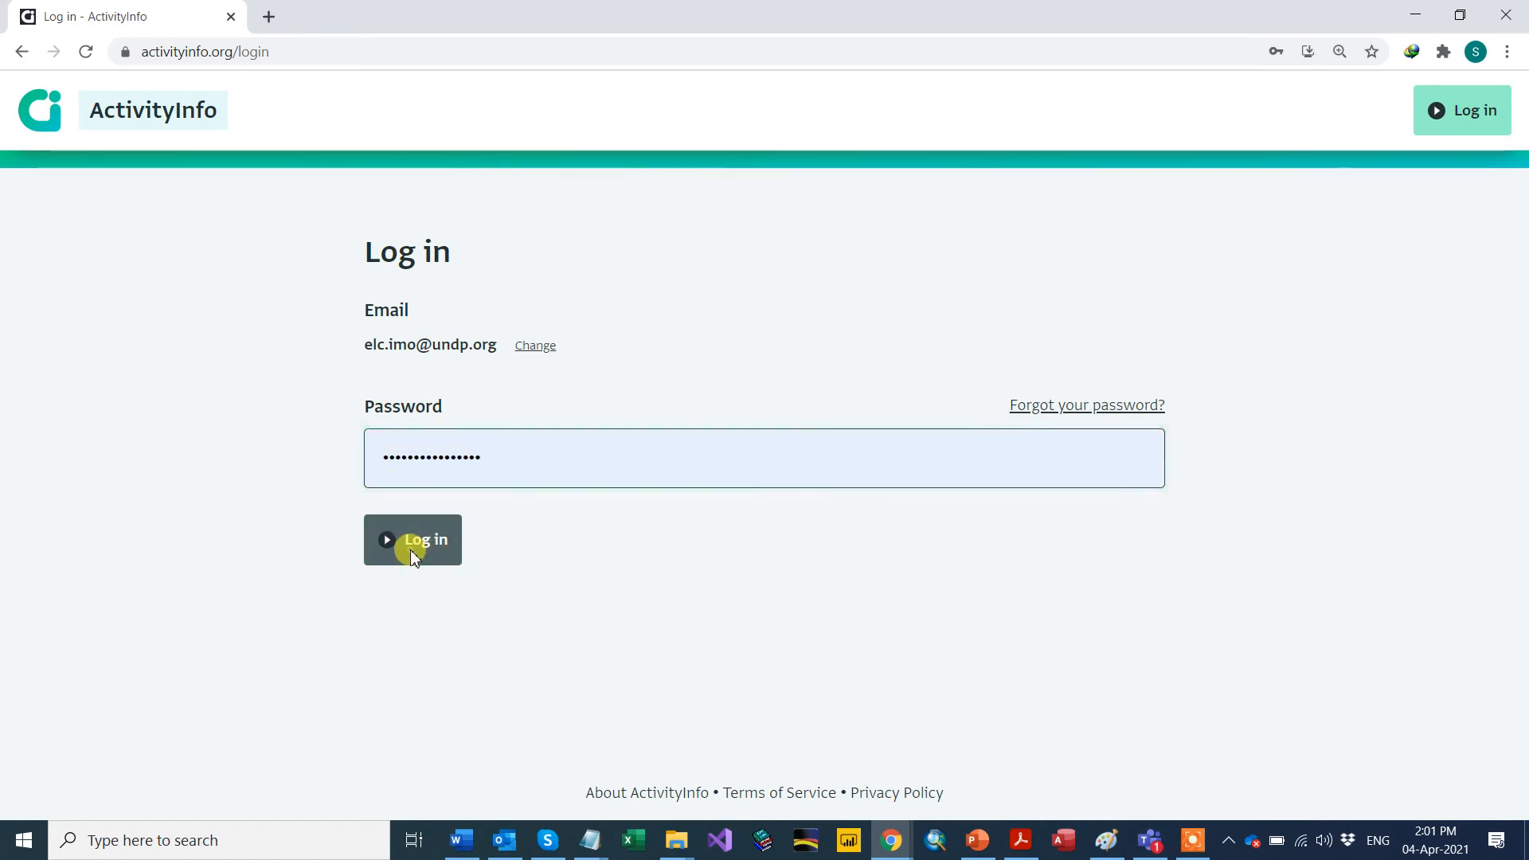
left_click(414, 555)
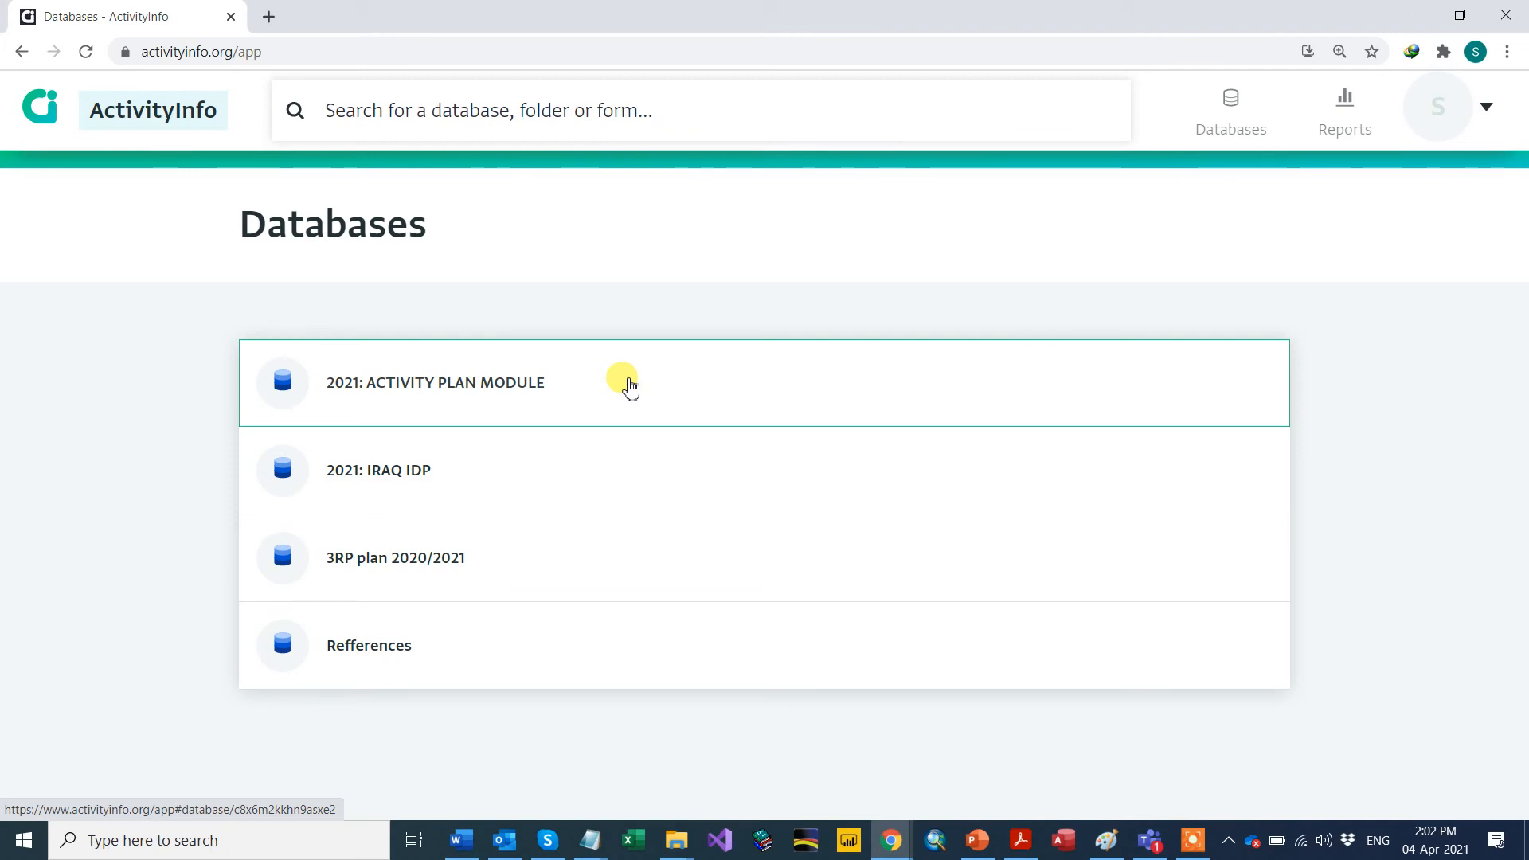
Step: Open 2021: ACTIVITY PLAN MODULE, then EMERGENCY LIVELIHOODS, then the ACTIVITY PLAN MODULE table
left_click(489, 388)
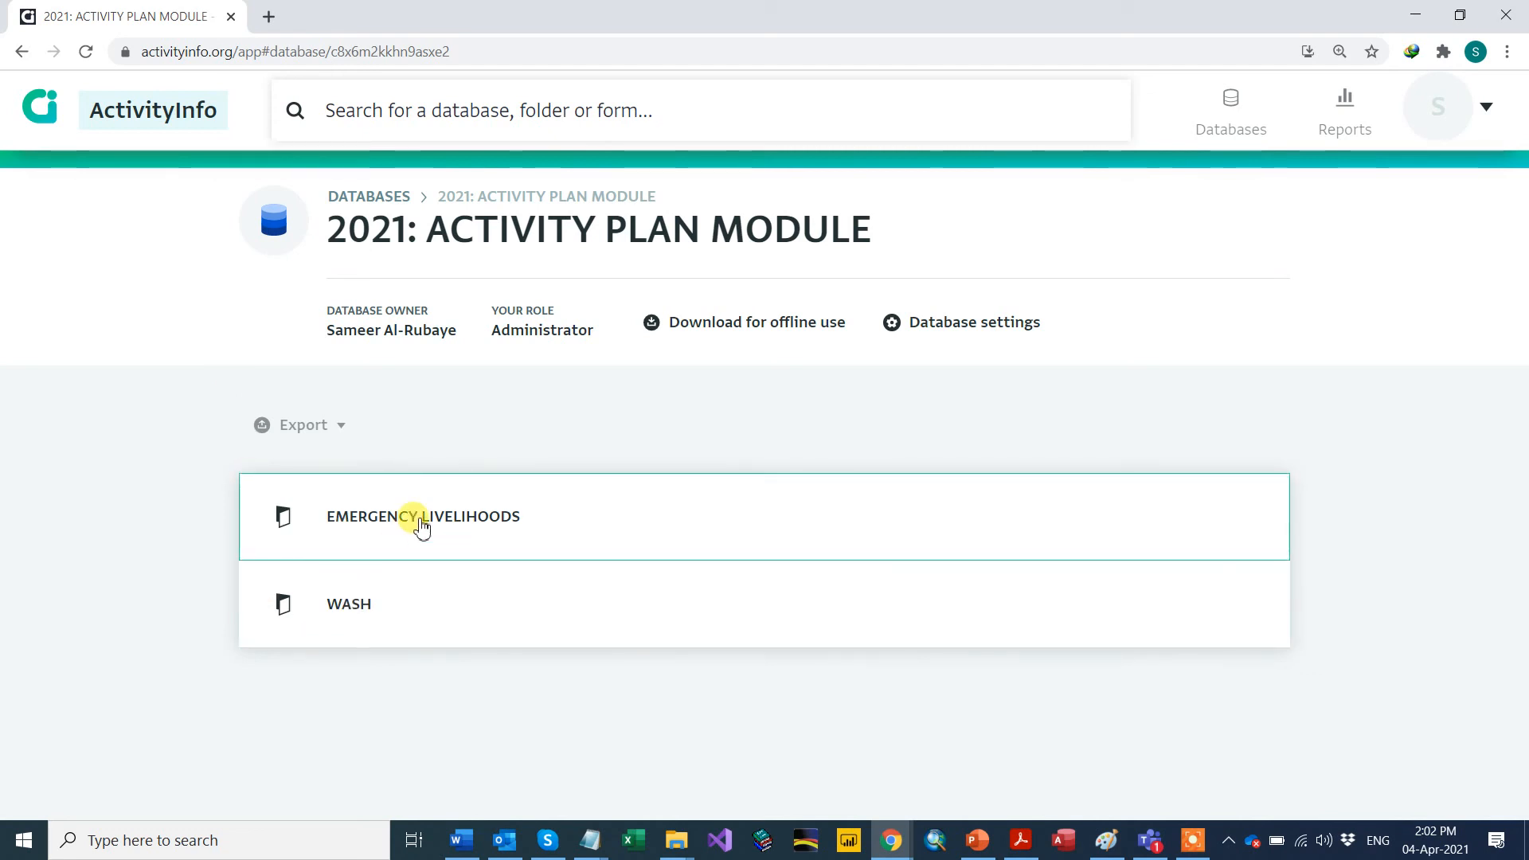
left_click(367, 530)
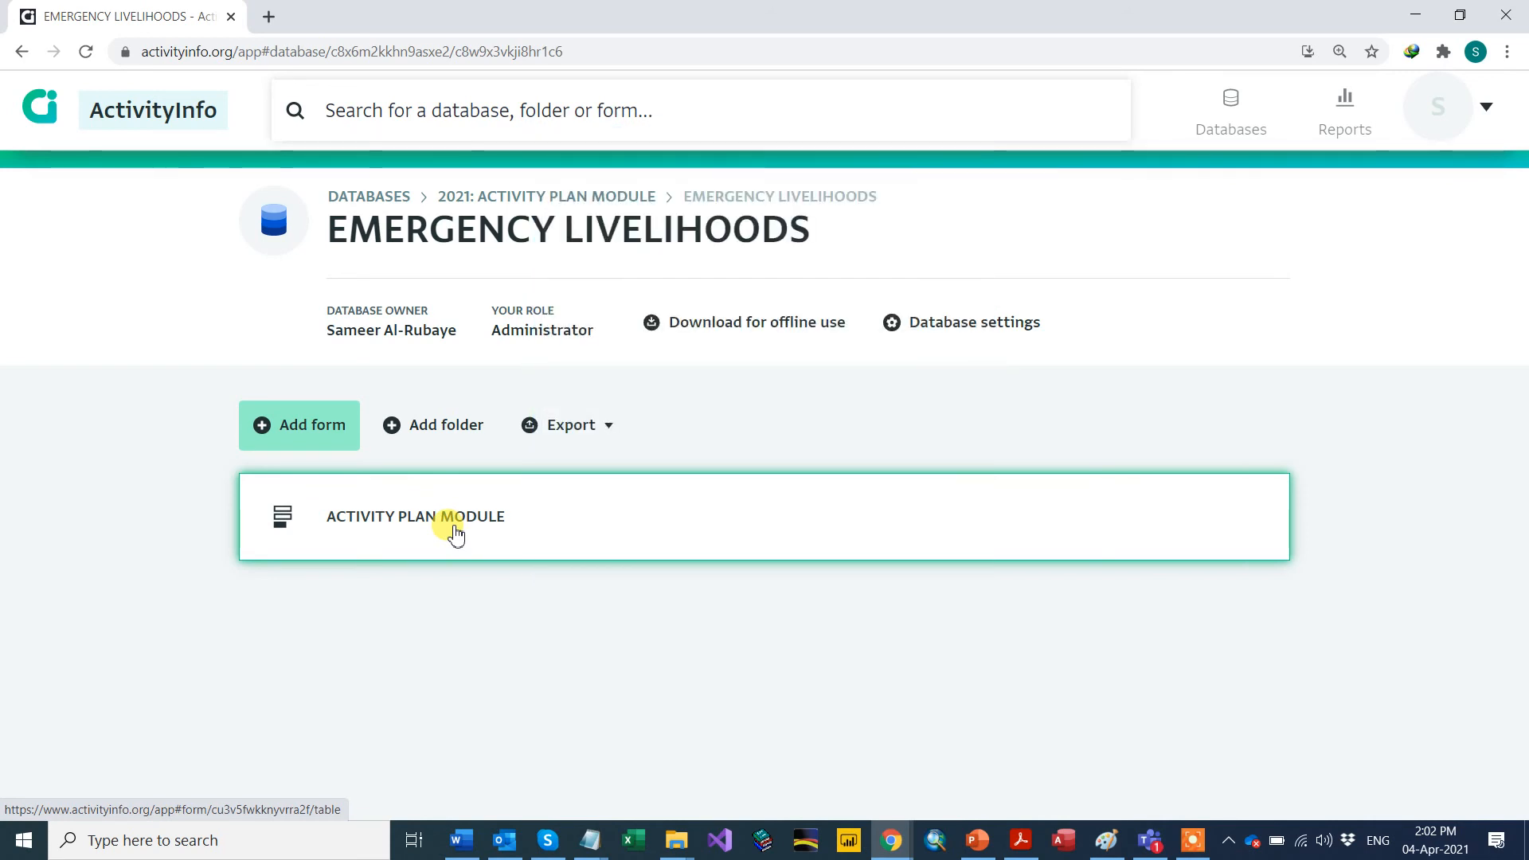
left_click(406, 532)
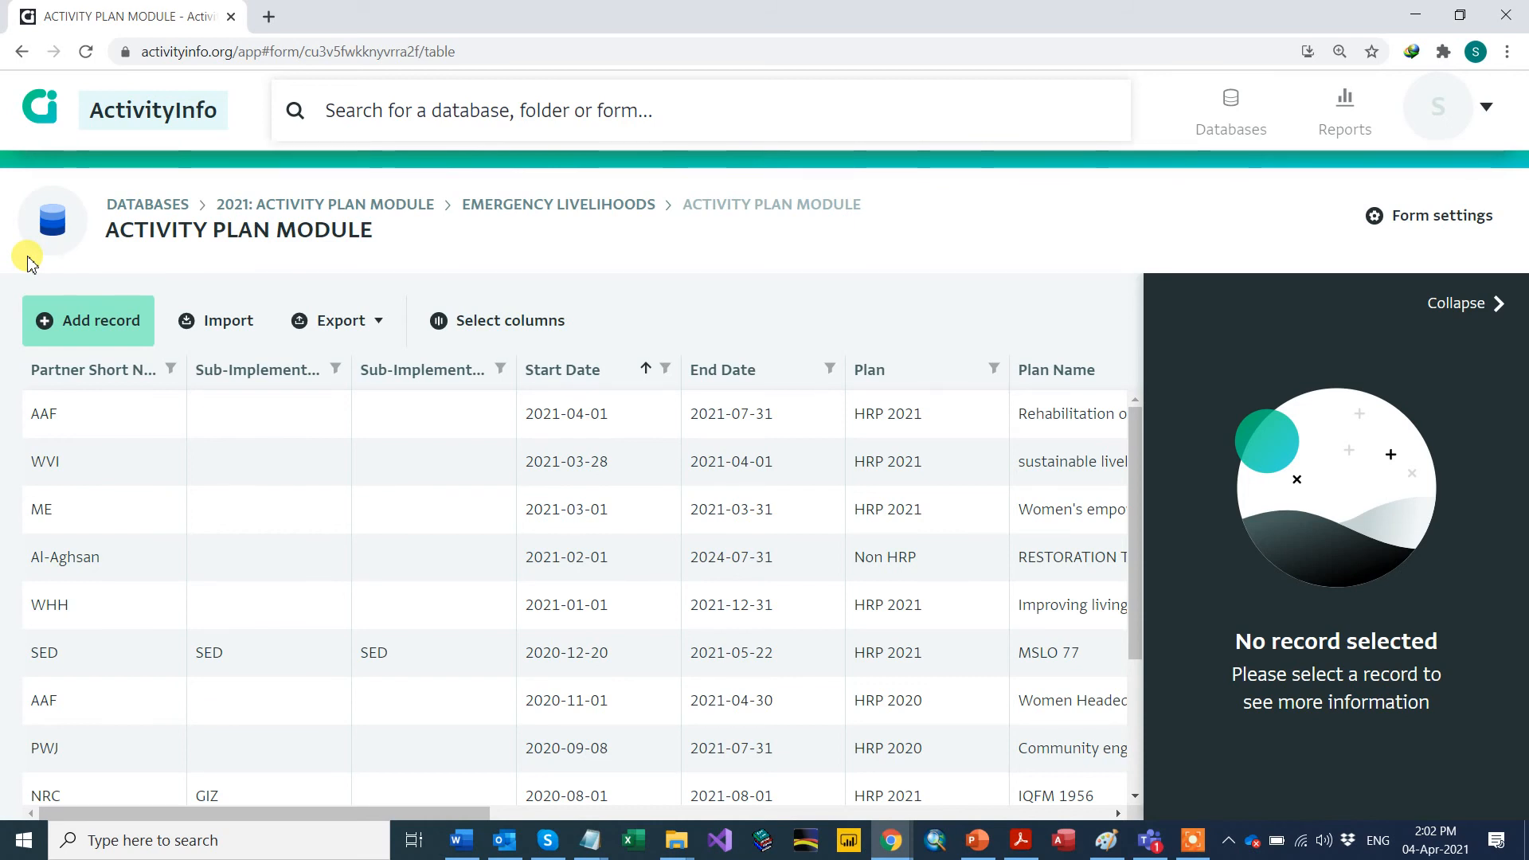
Step: Add a new record and pick UNDP from the Partner list by searching 'und'
left_click(85, 320)
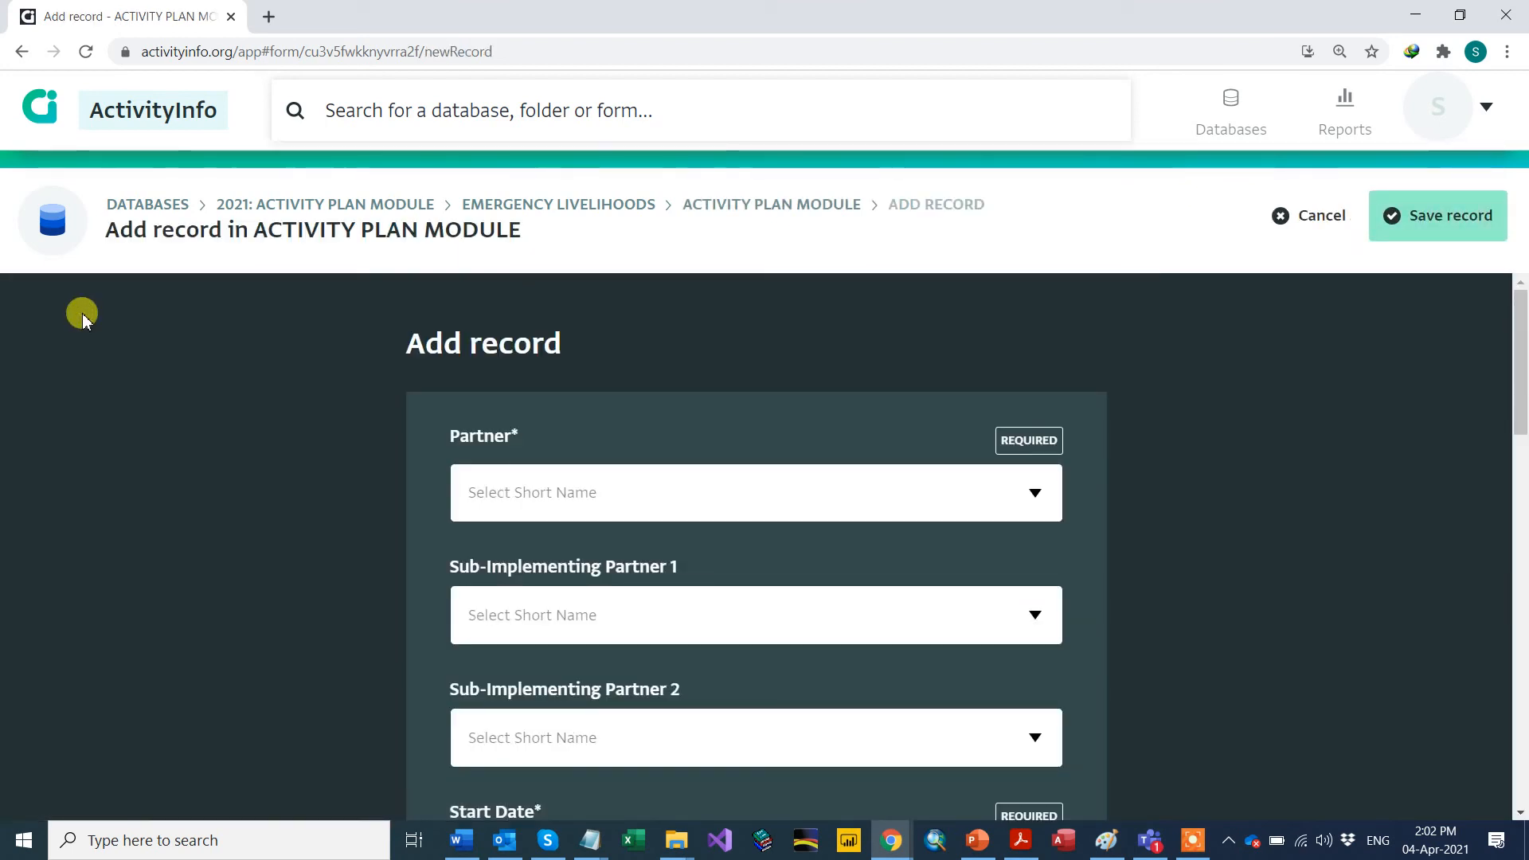
scroll(709, 442, "down", 2)
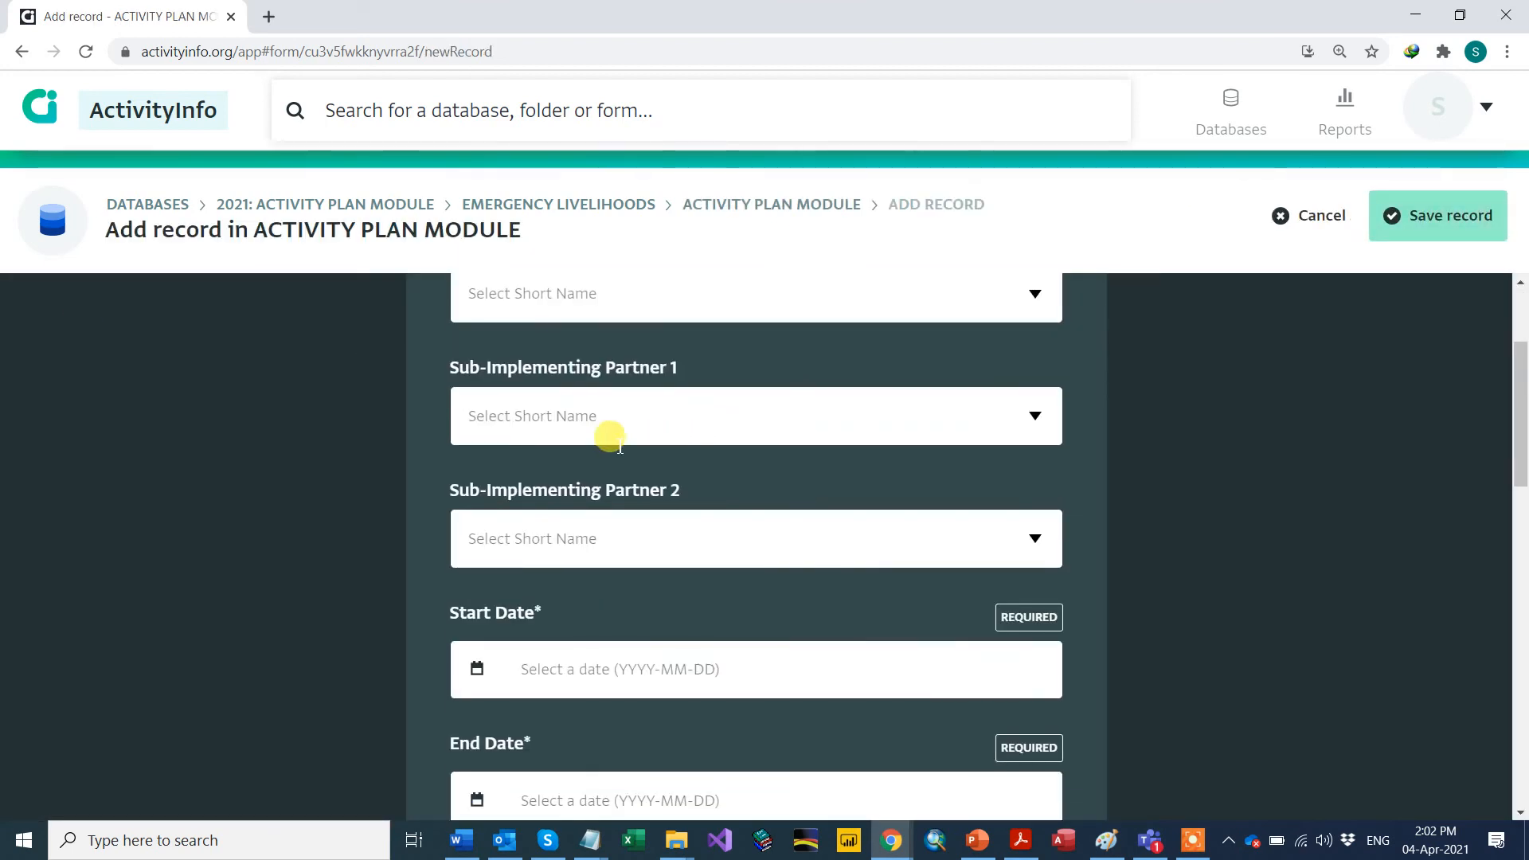
scroll(607, 433, "up", 1)
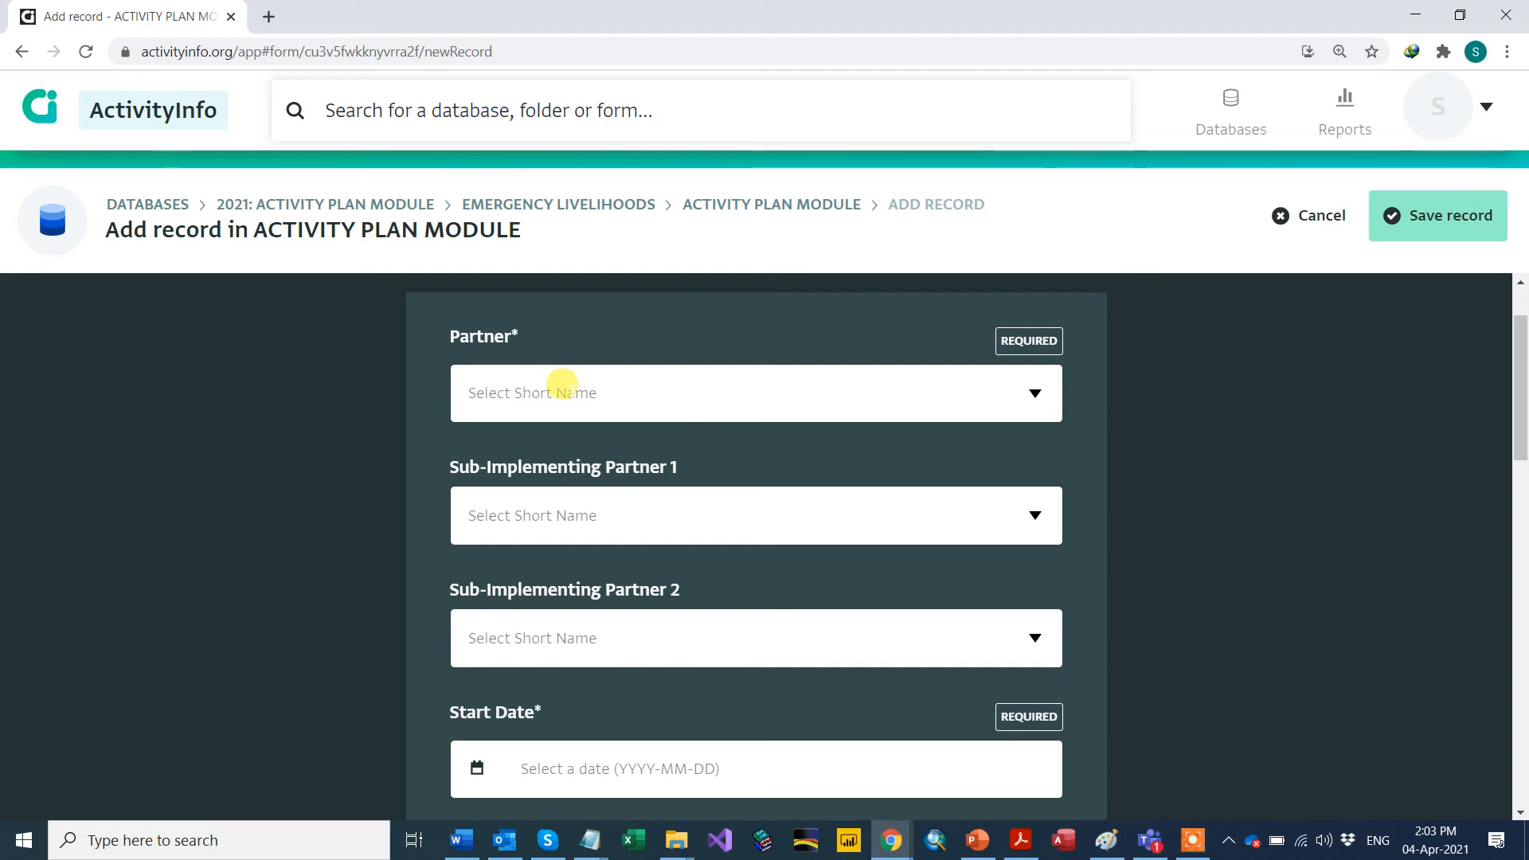
left_click(1035, 394)
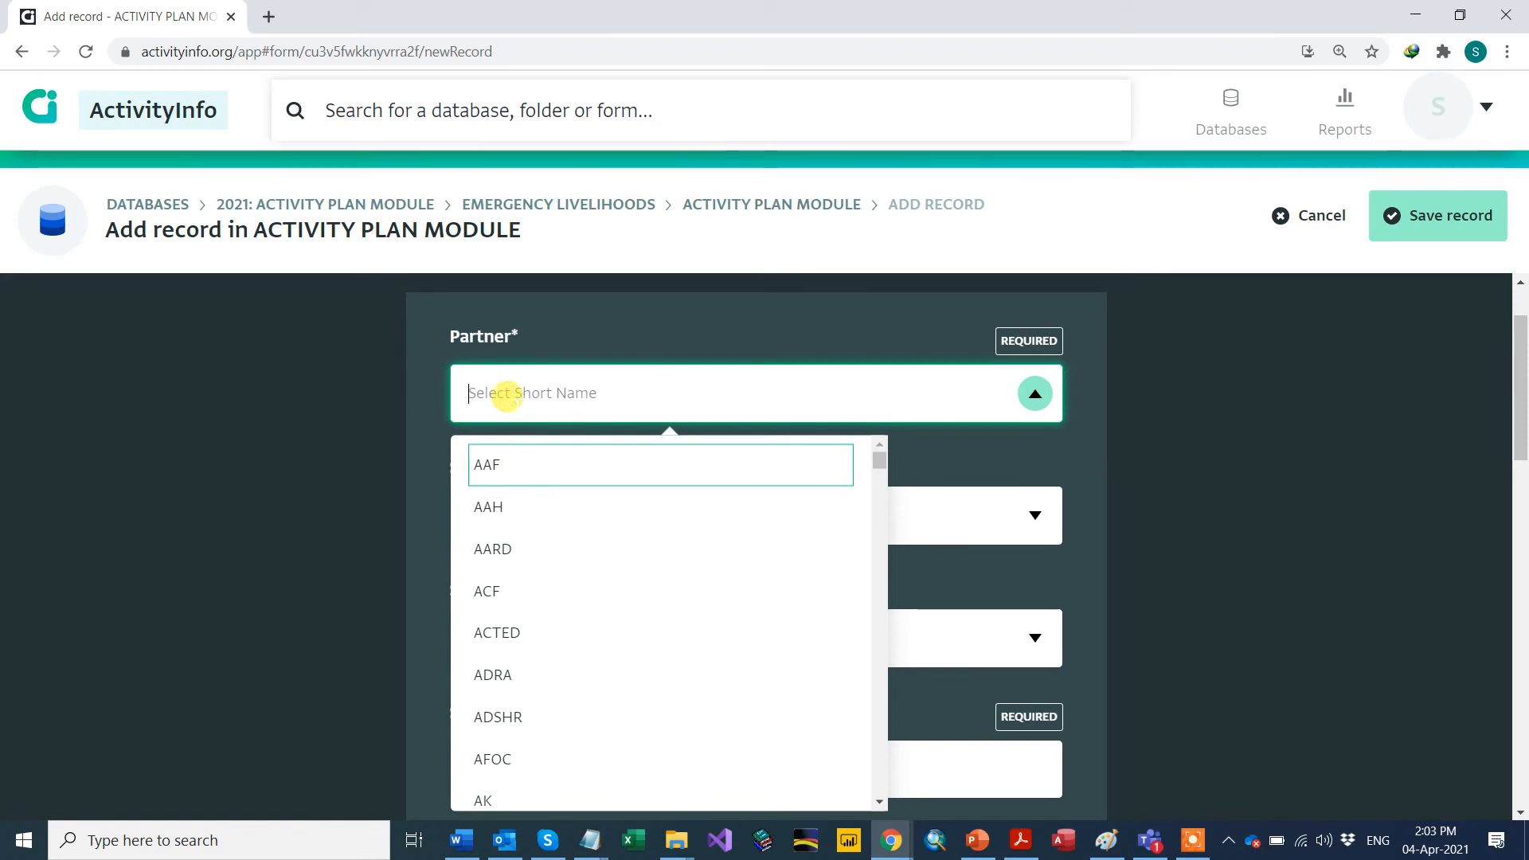
type("und")
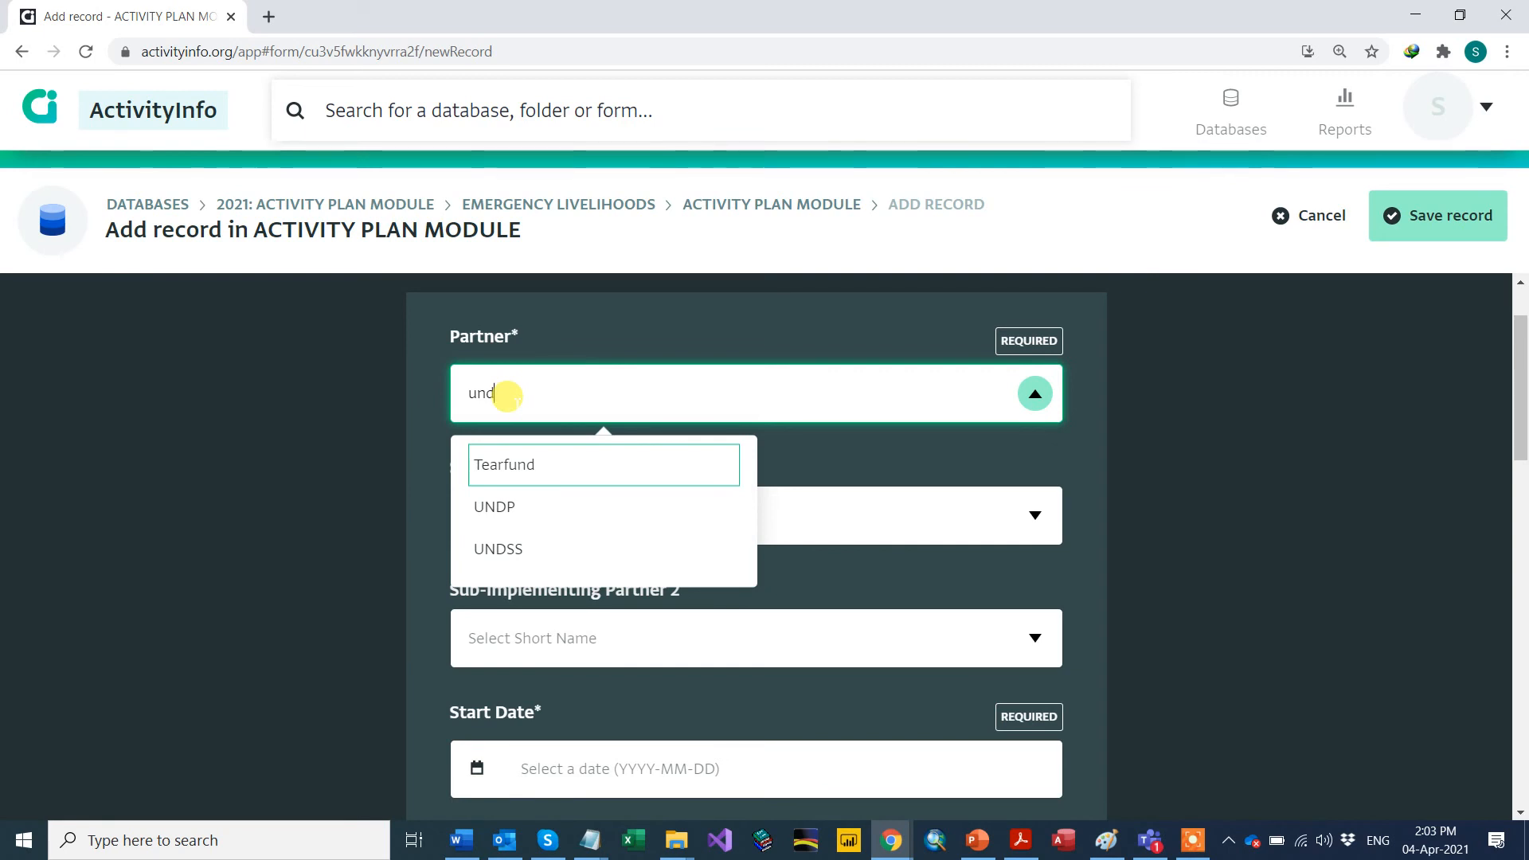
left_click(500, 503)
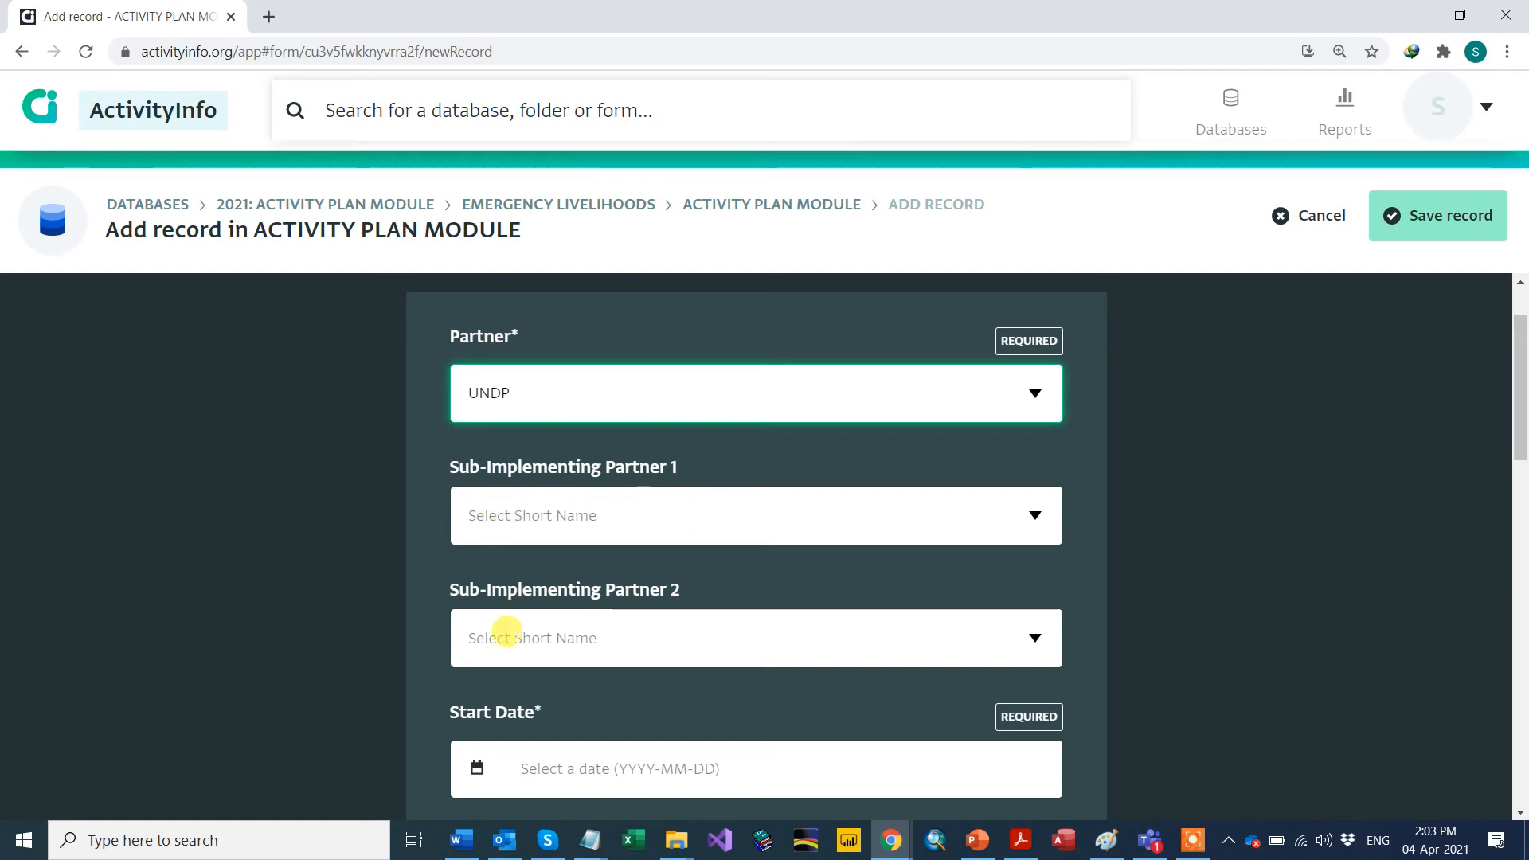
left_click(510, 637)
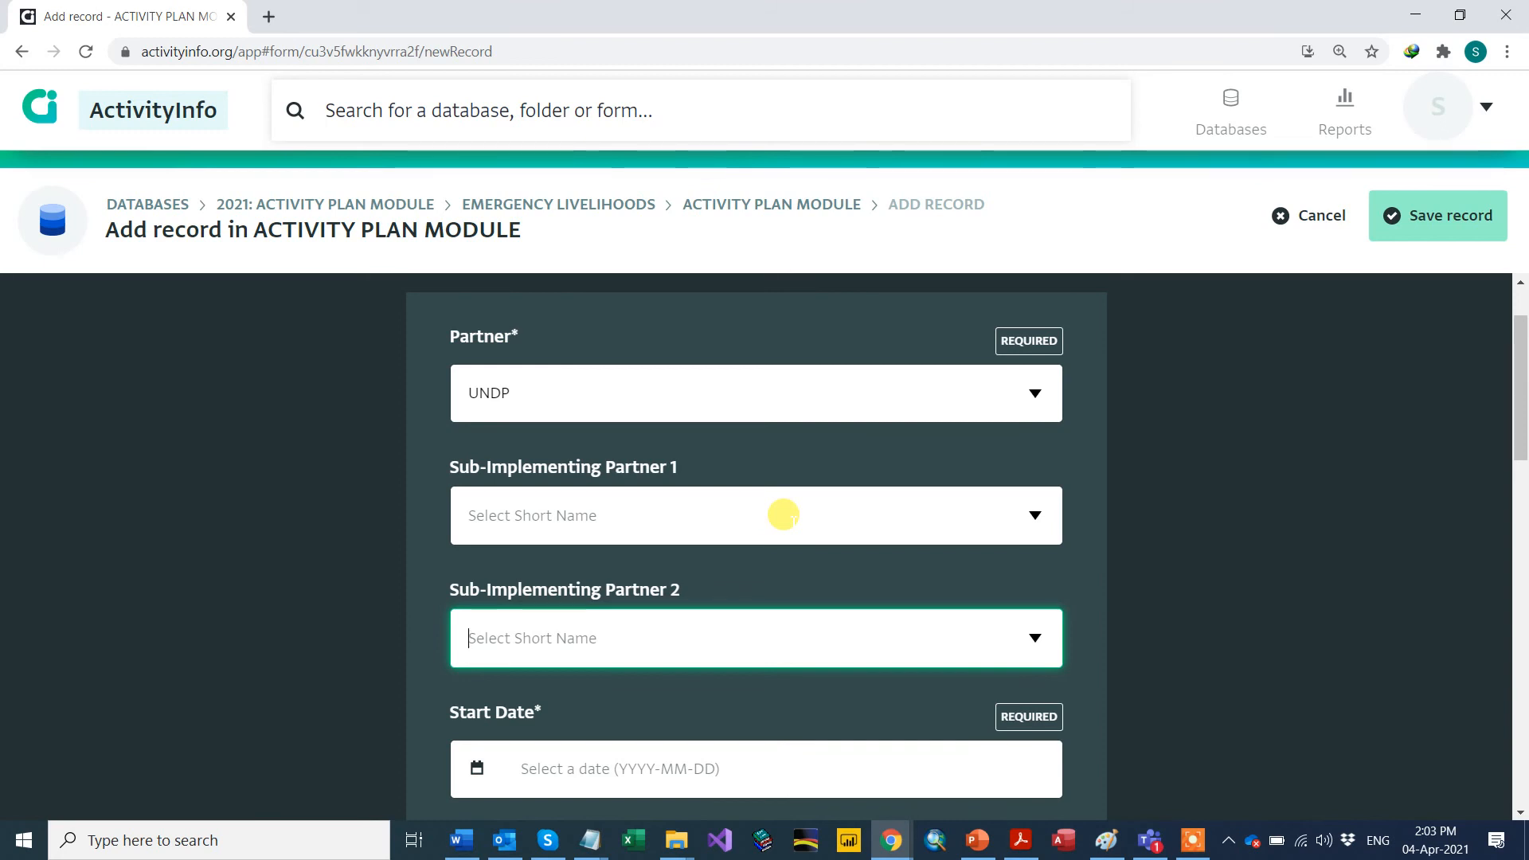
scroll(780, 512, "down", 5)
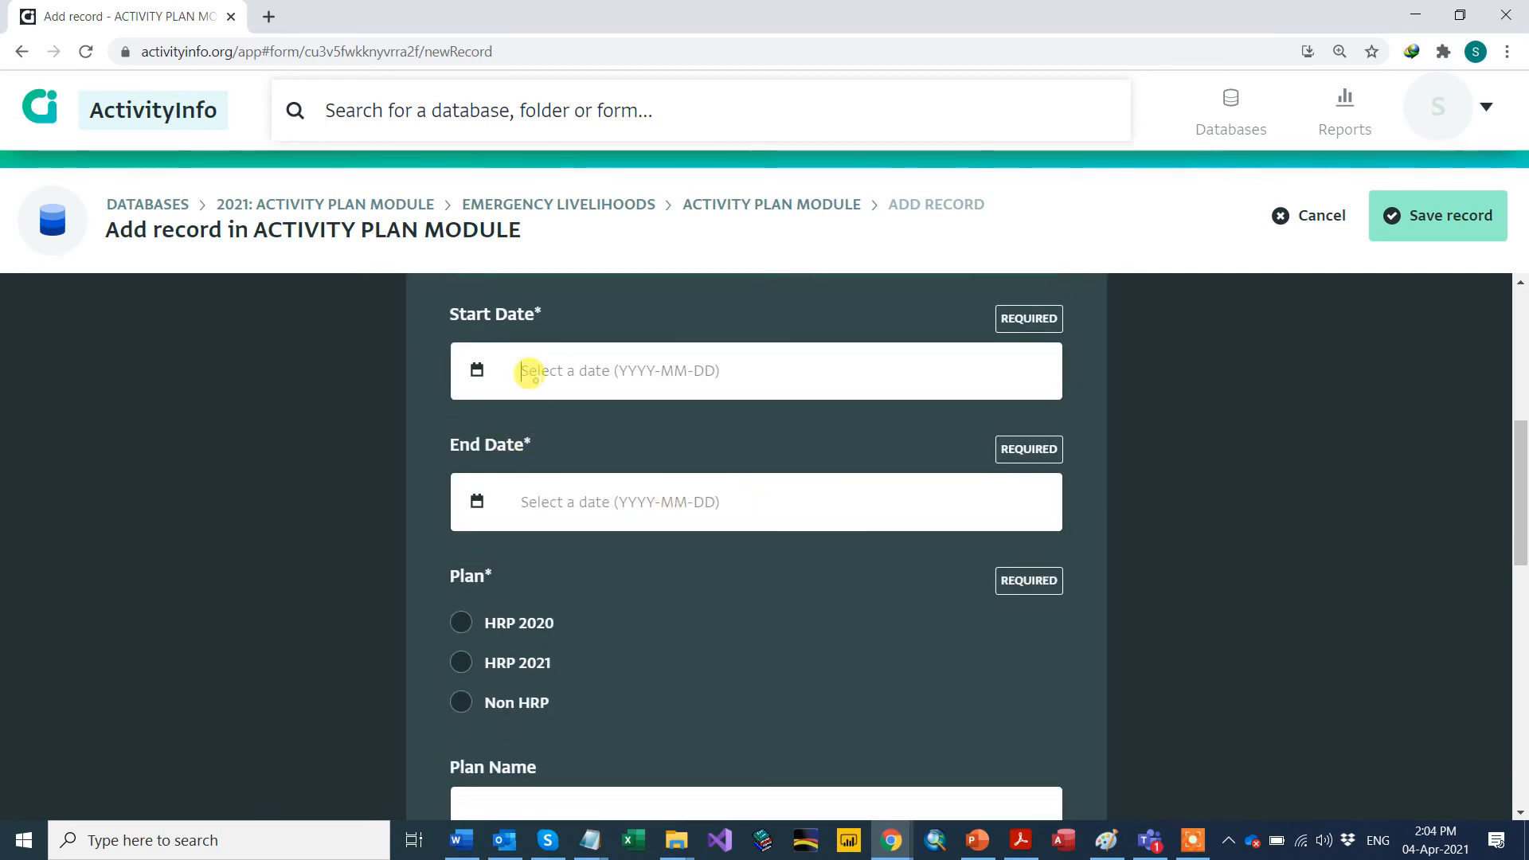
Step: Set the record's Start Date to 2020-10-01 using the calendar picker
left_click(530, 372)
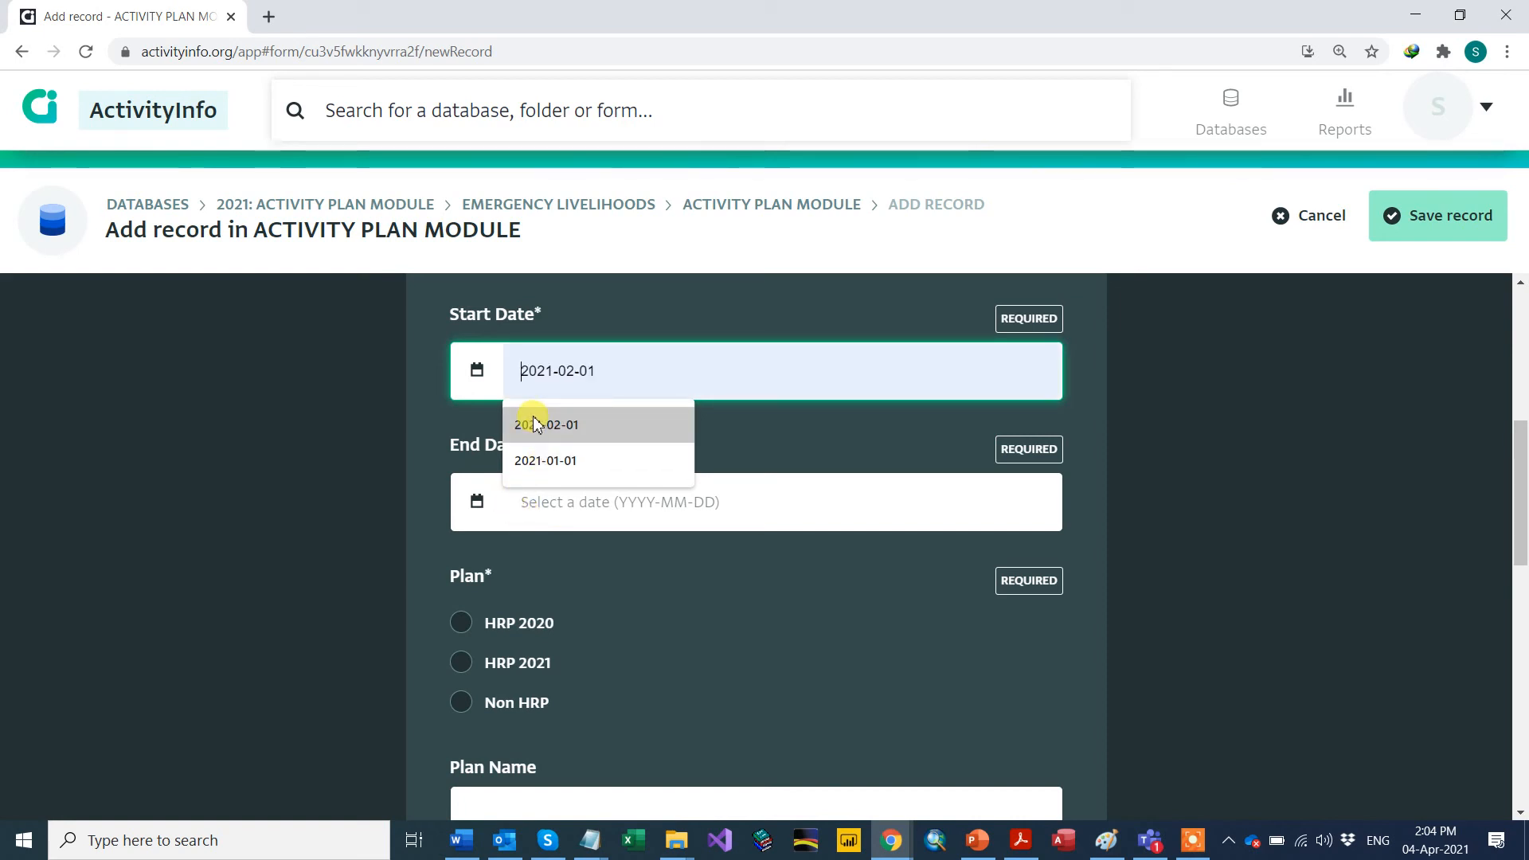
left_click(492, 387)
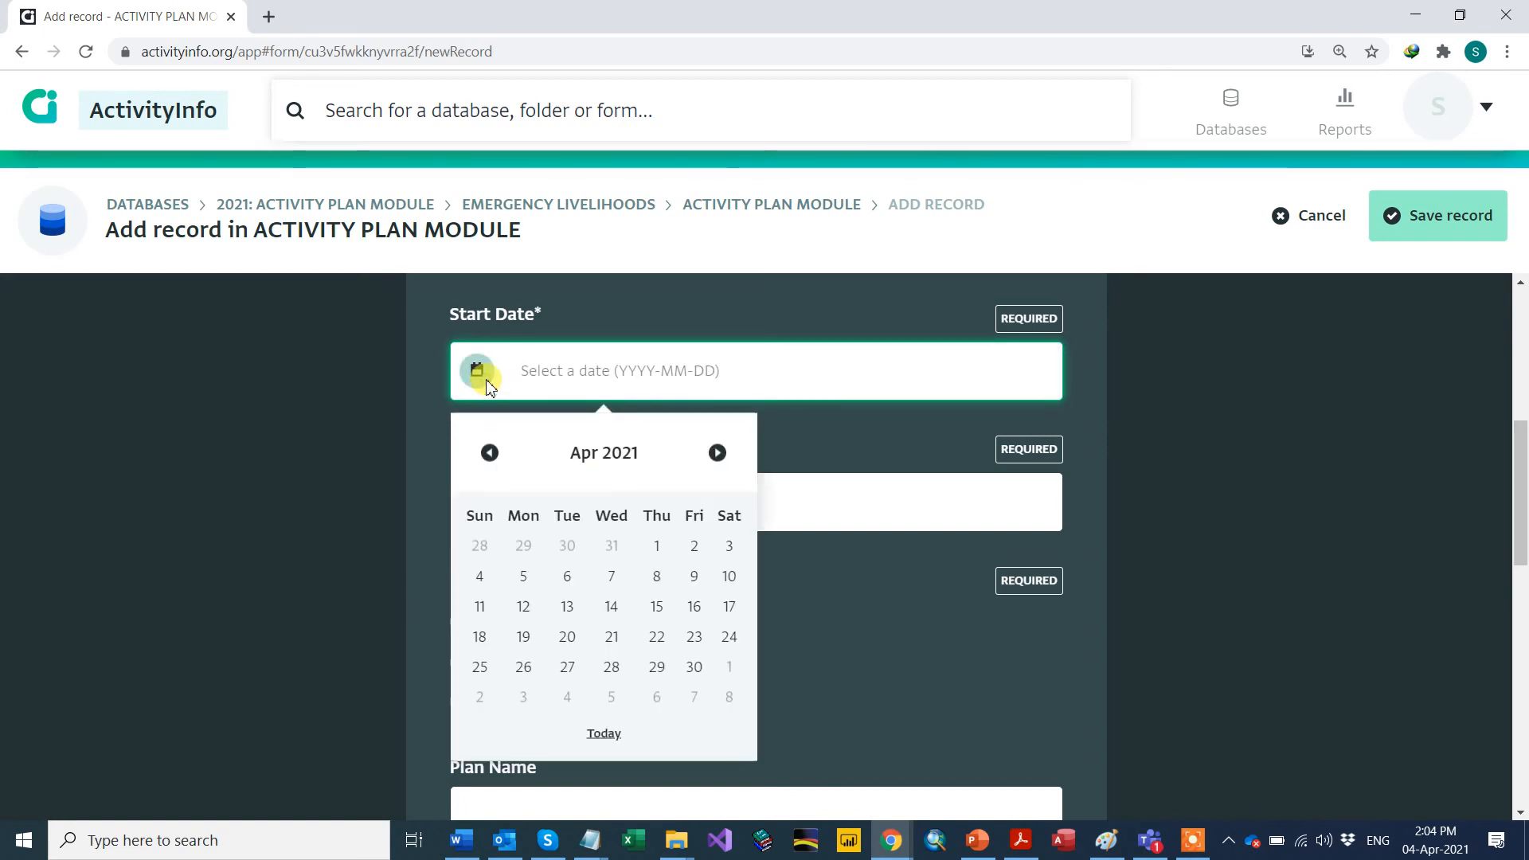
left_click(491, 453)
left_click(491, 453)
left_click(491, 453)
left_click(490, 453)
left_click(490, 453)
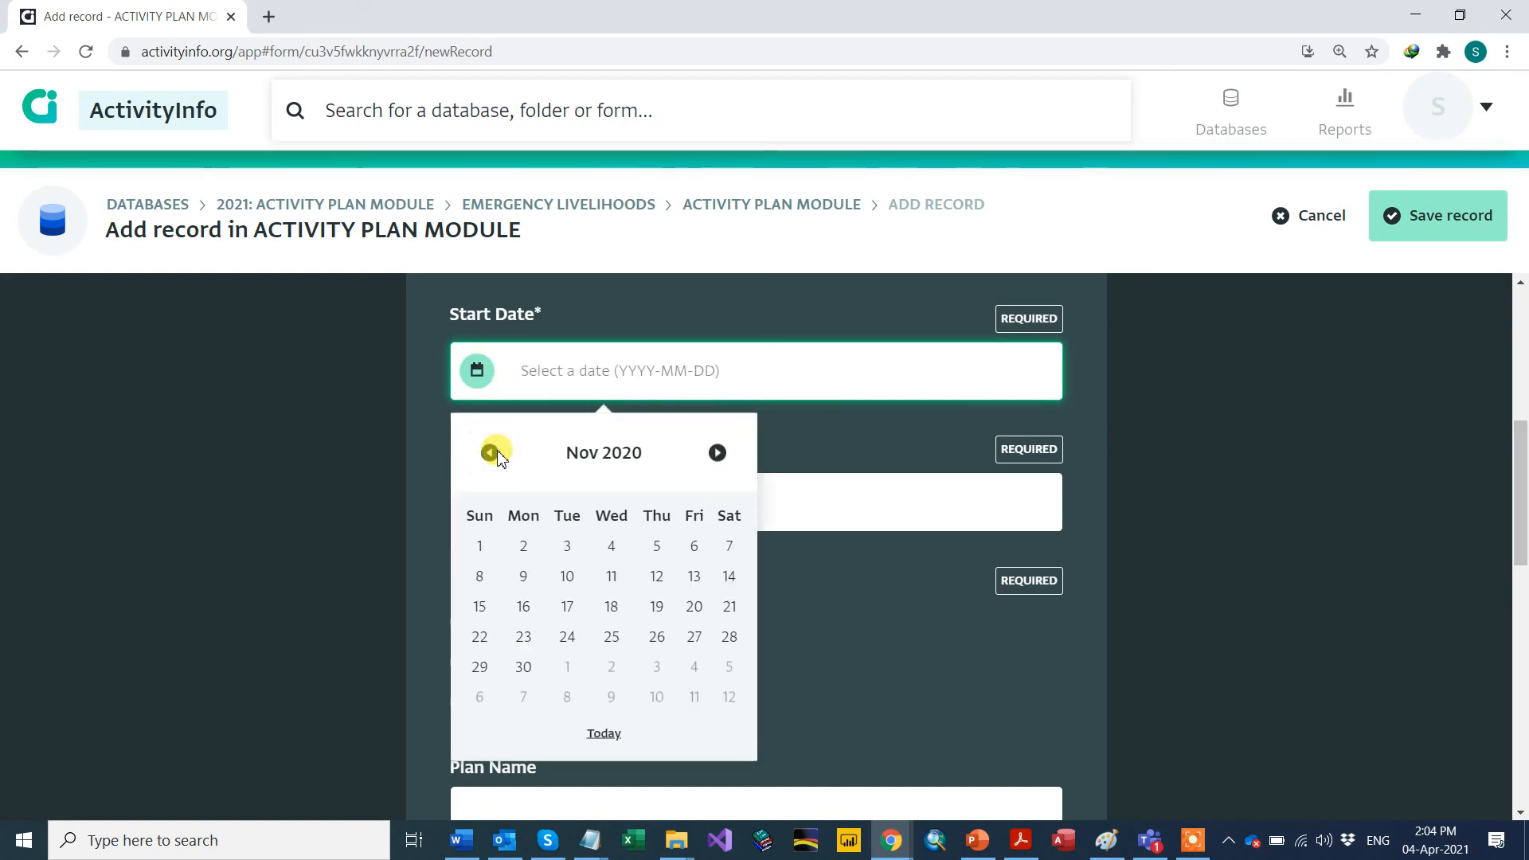
left_click(491, 453)
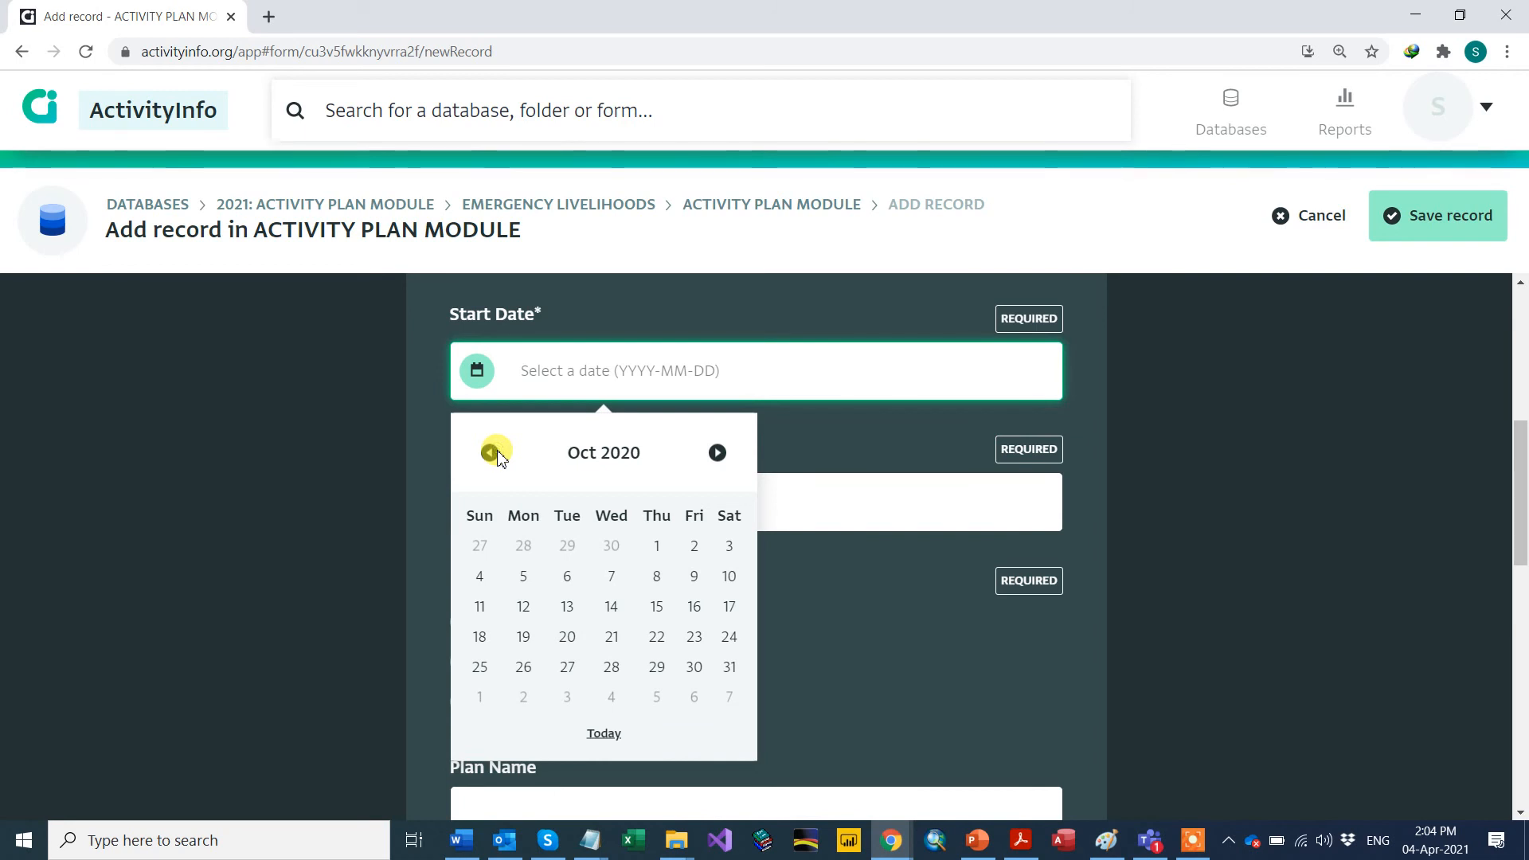
left_click(659, 548)
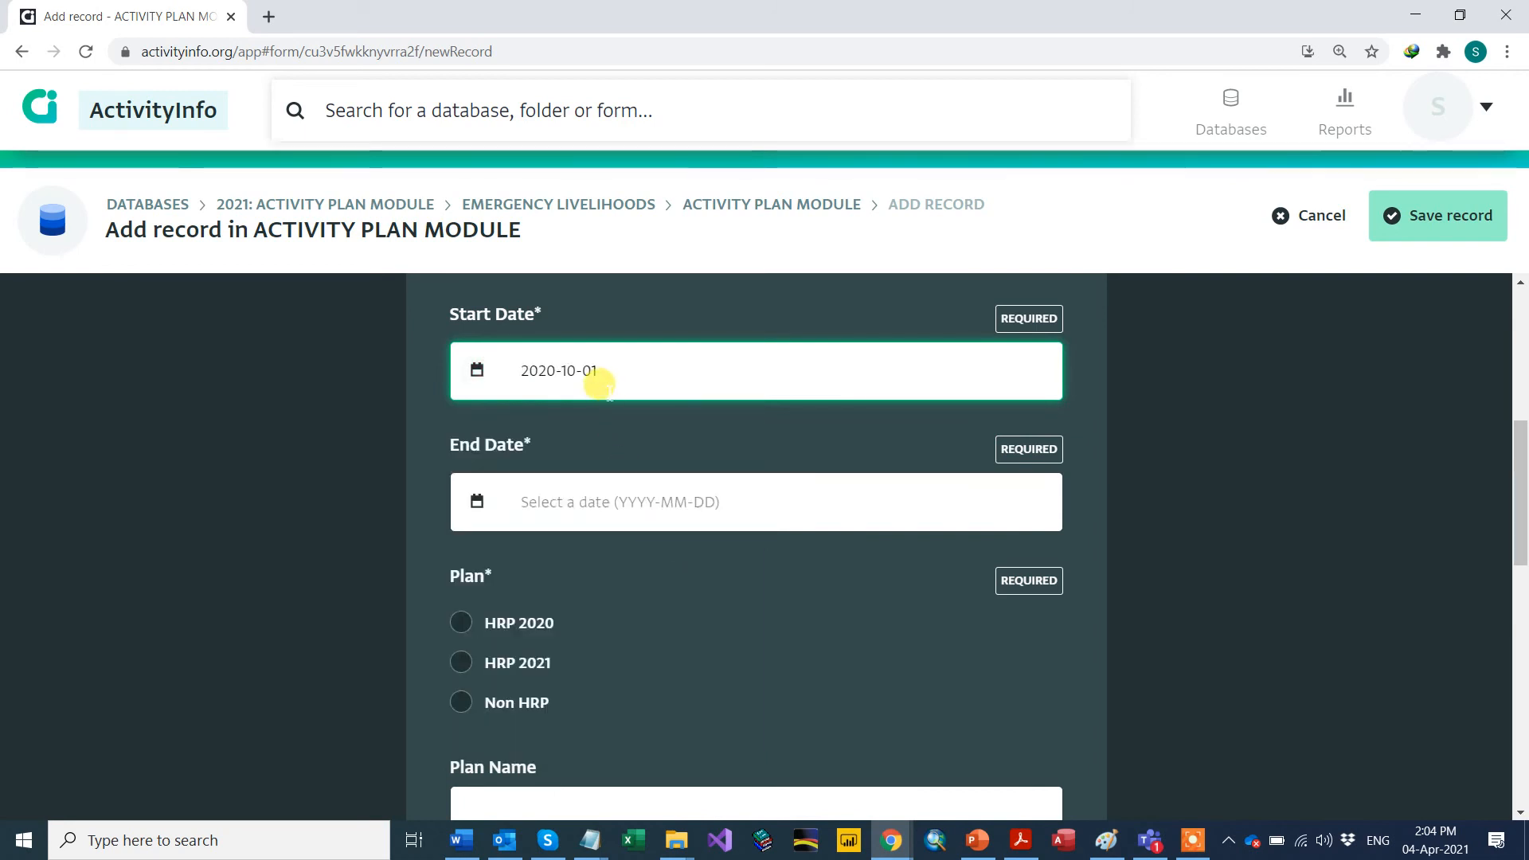
Step: Set the End Date to 2021-06-30 using the calendar picker
left_click(481, 502)
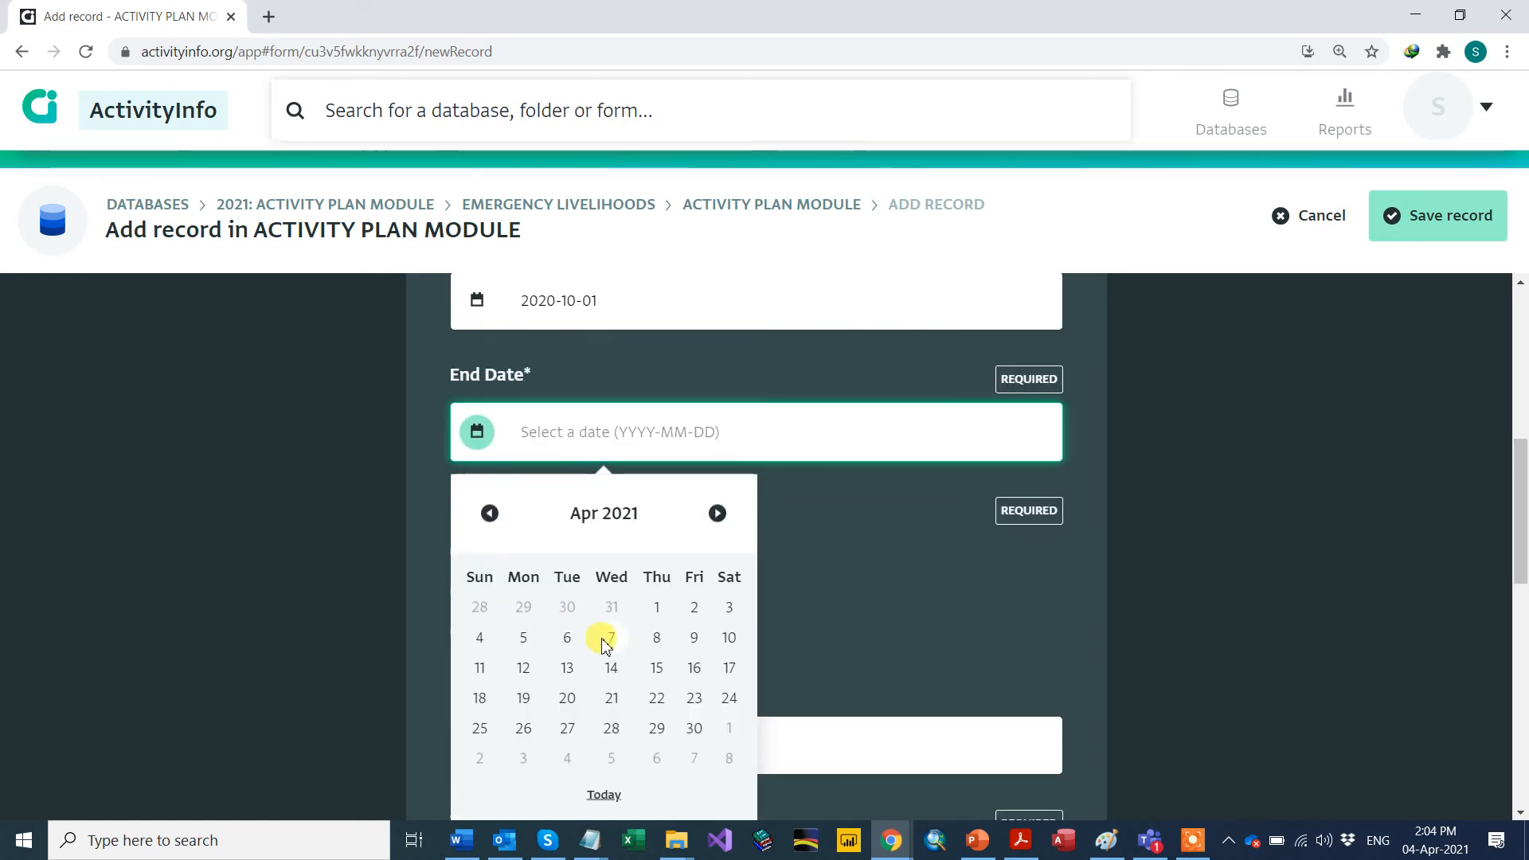
left_click(718, 514)
left_click(717, 513)
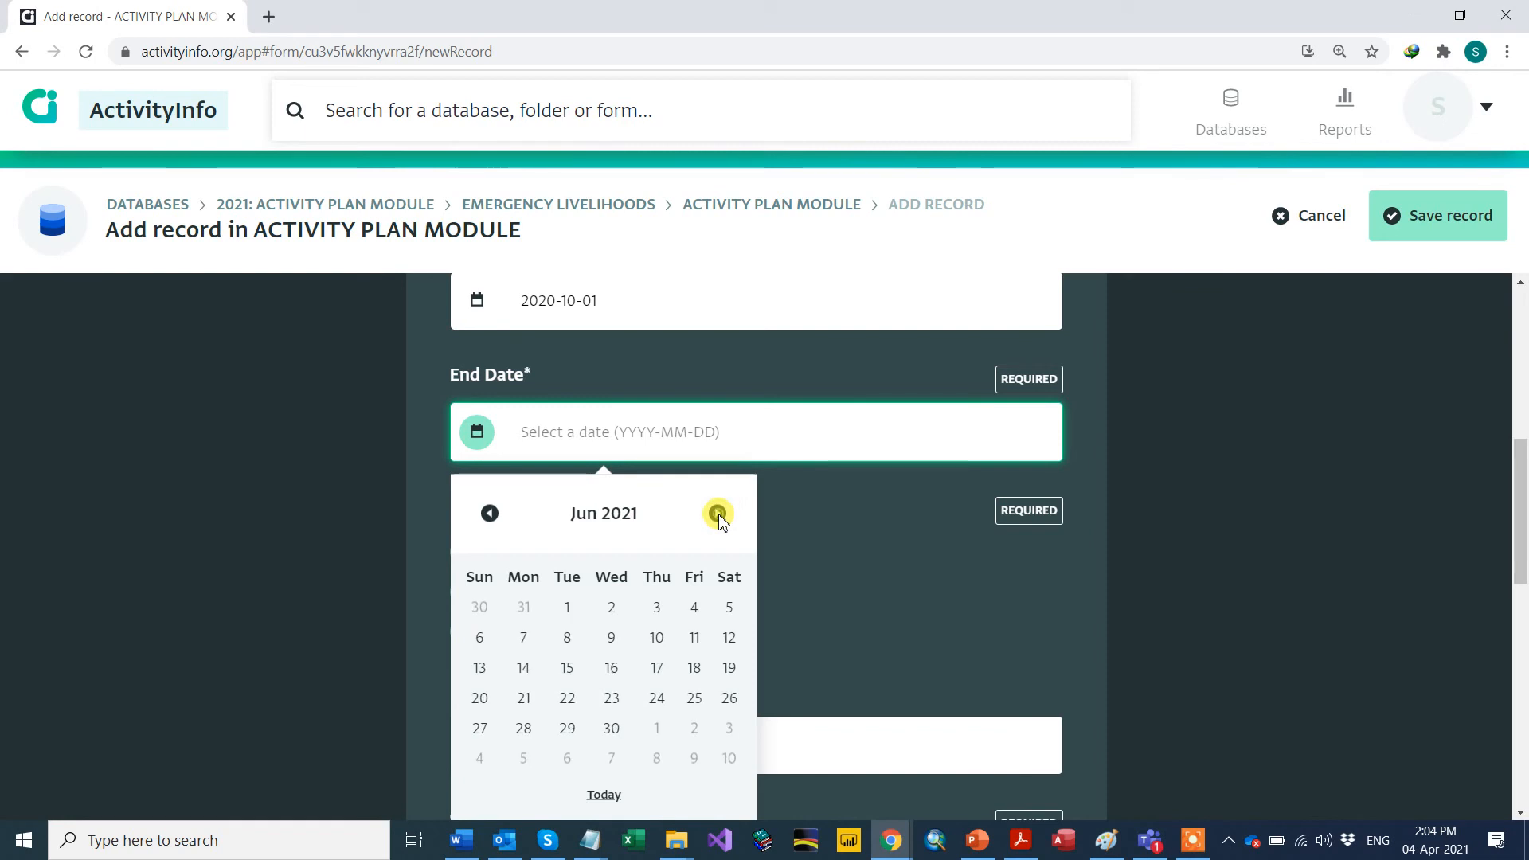
left_click(611, 729)
scroll(356, 584, "down", 1)
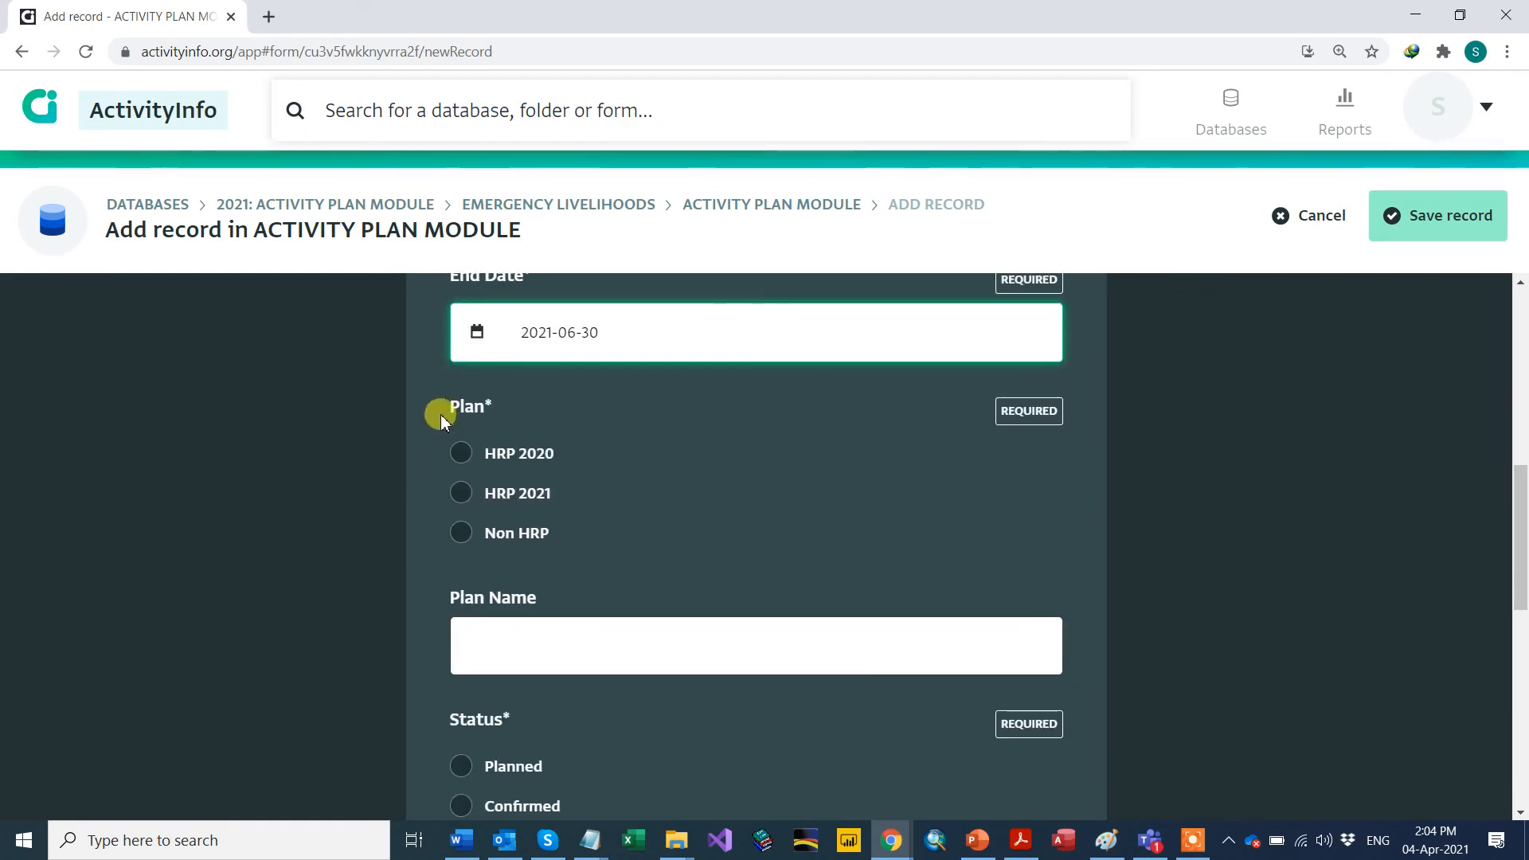
scroll(425, 418, "down", 1)
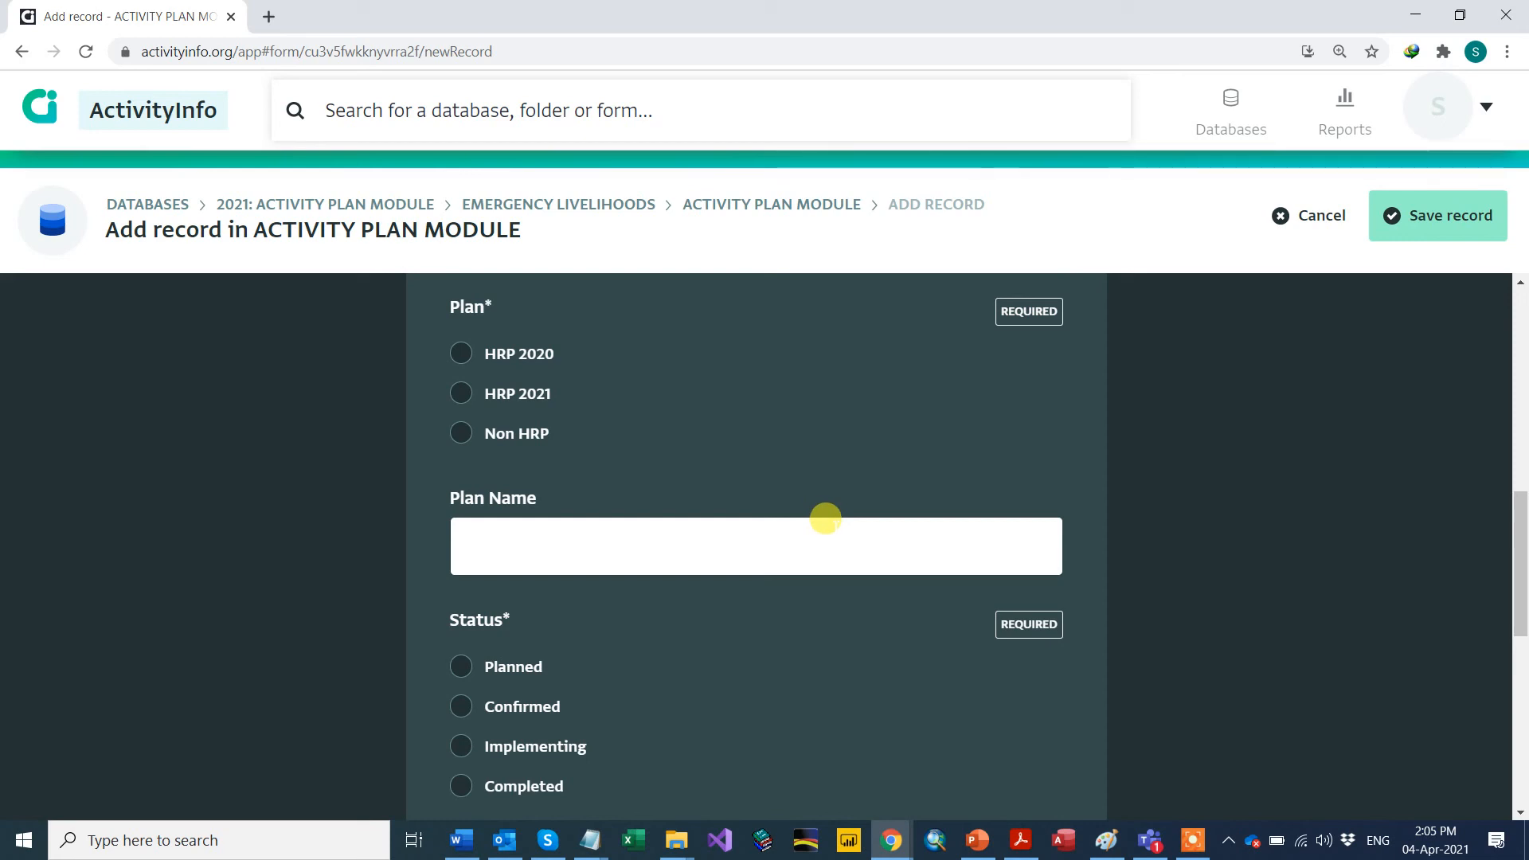
scroll(825, 519, "down", 2)
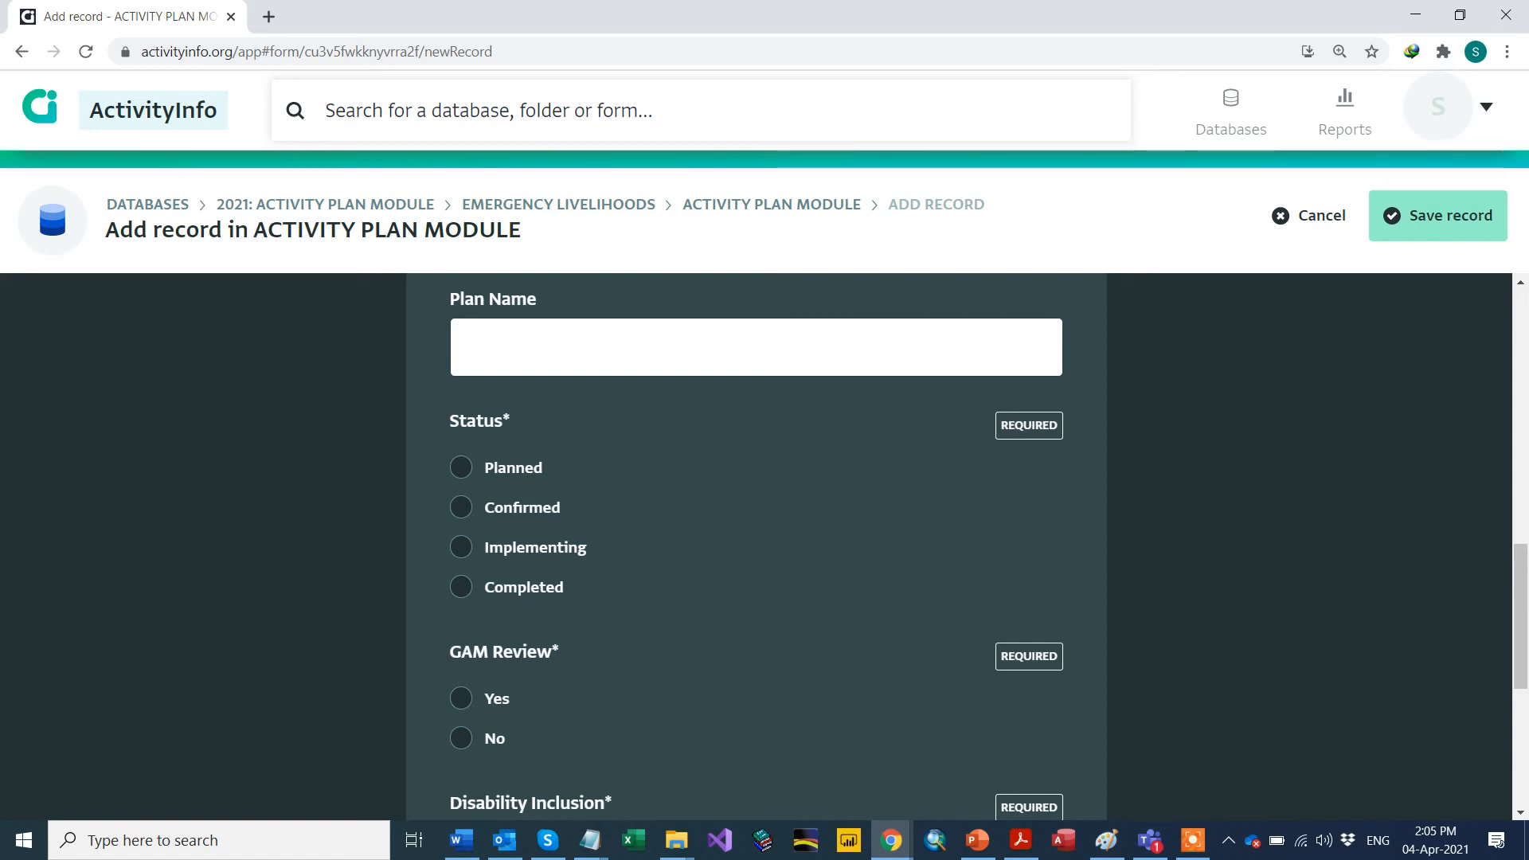
key("alt+Tab")
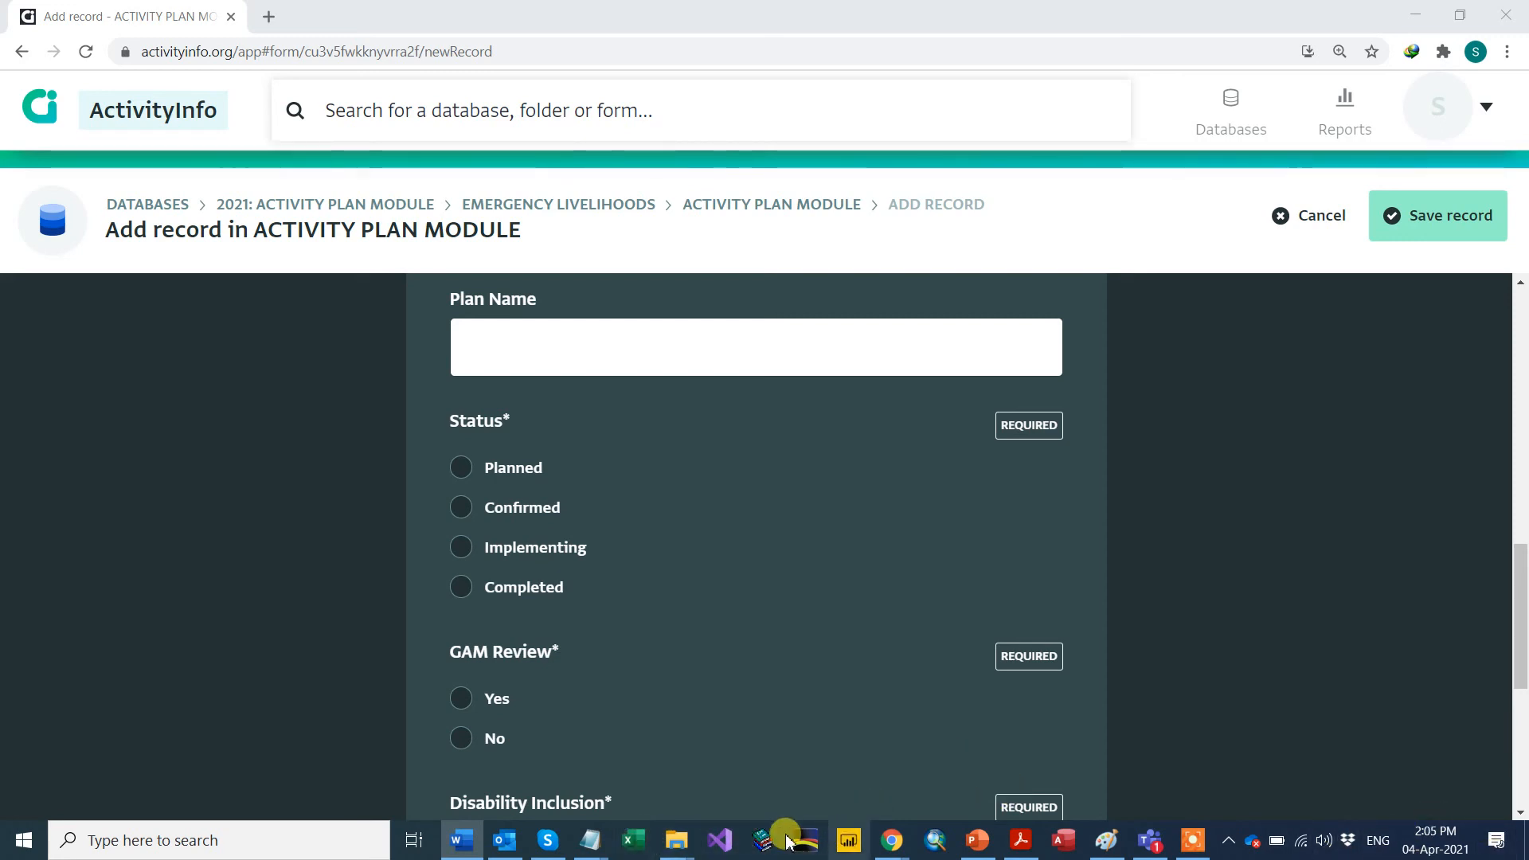
Step: Bring up Word, maximize it, and paste the HRP 2021 criteria text box
right_click(456, 844)
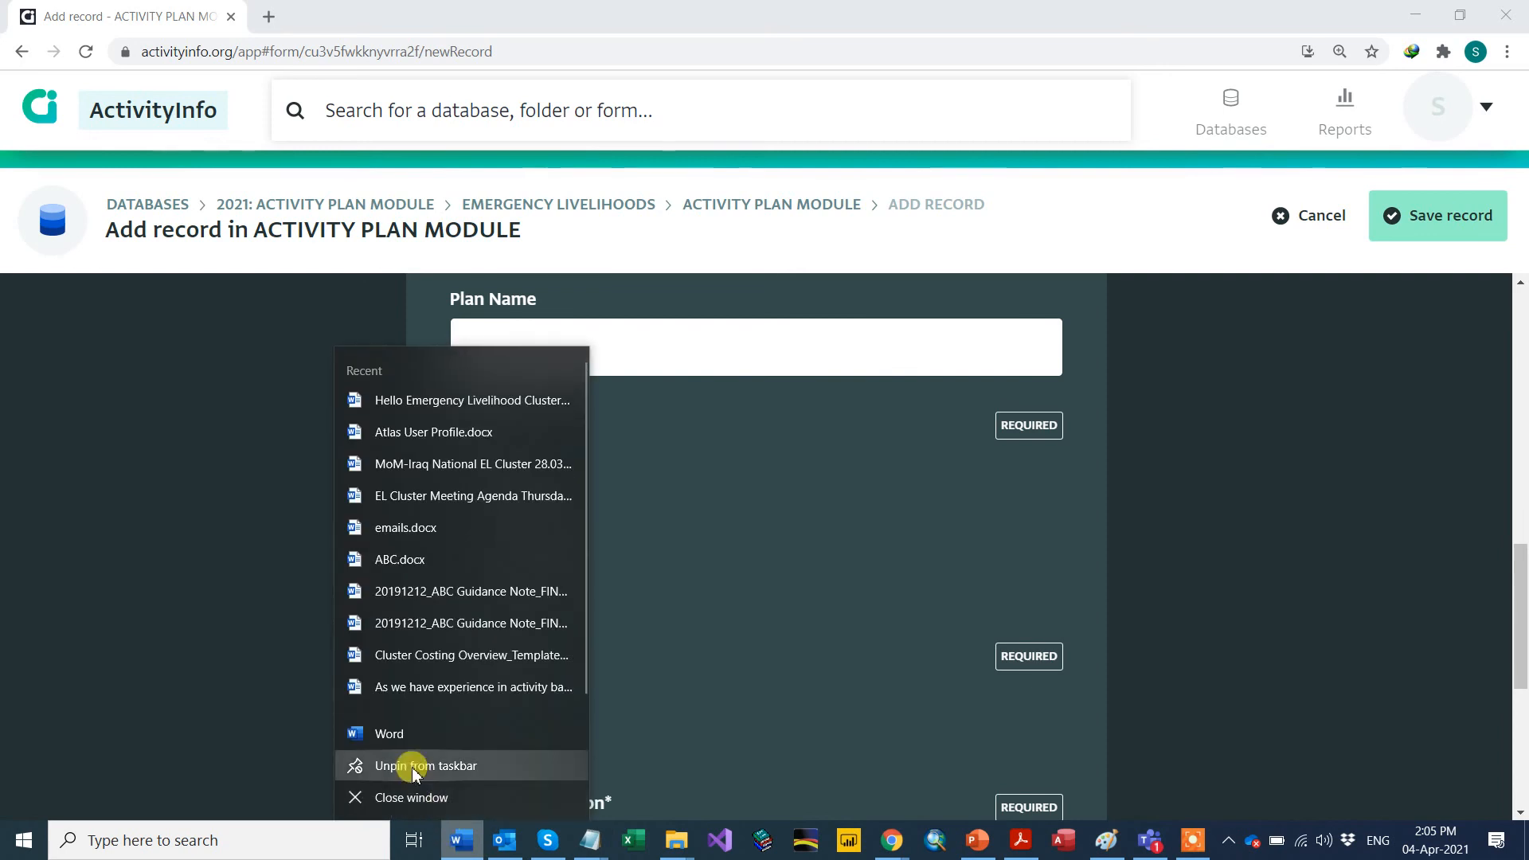
left_click(399, 727)
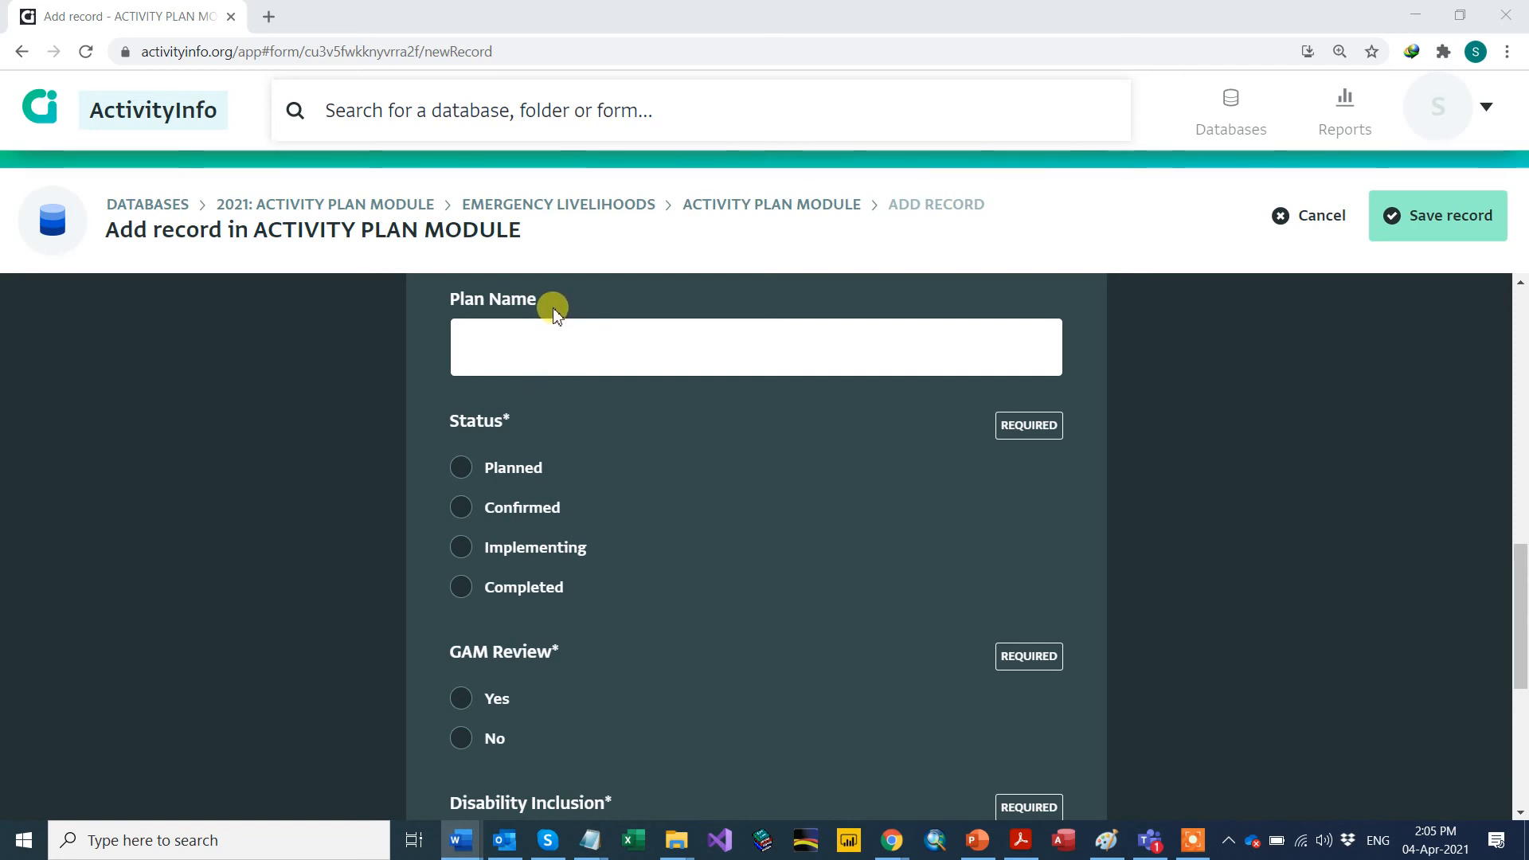
mouse_move(458, 840)
left_click_drag(1379, 518, 874, 503)
left_click_drag(477, 196, 492, 98)
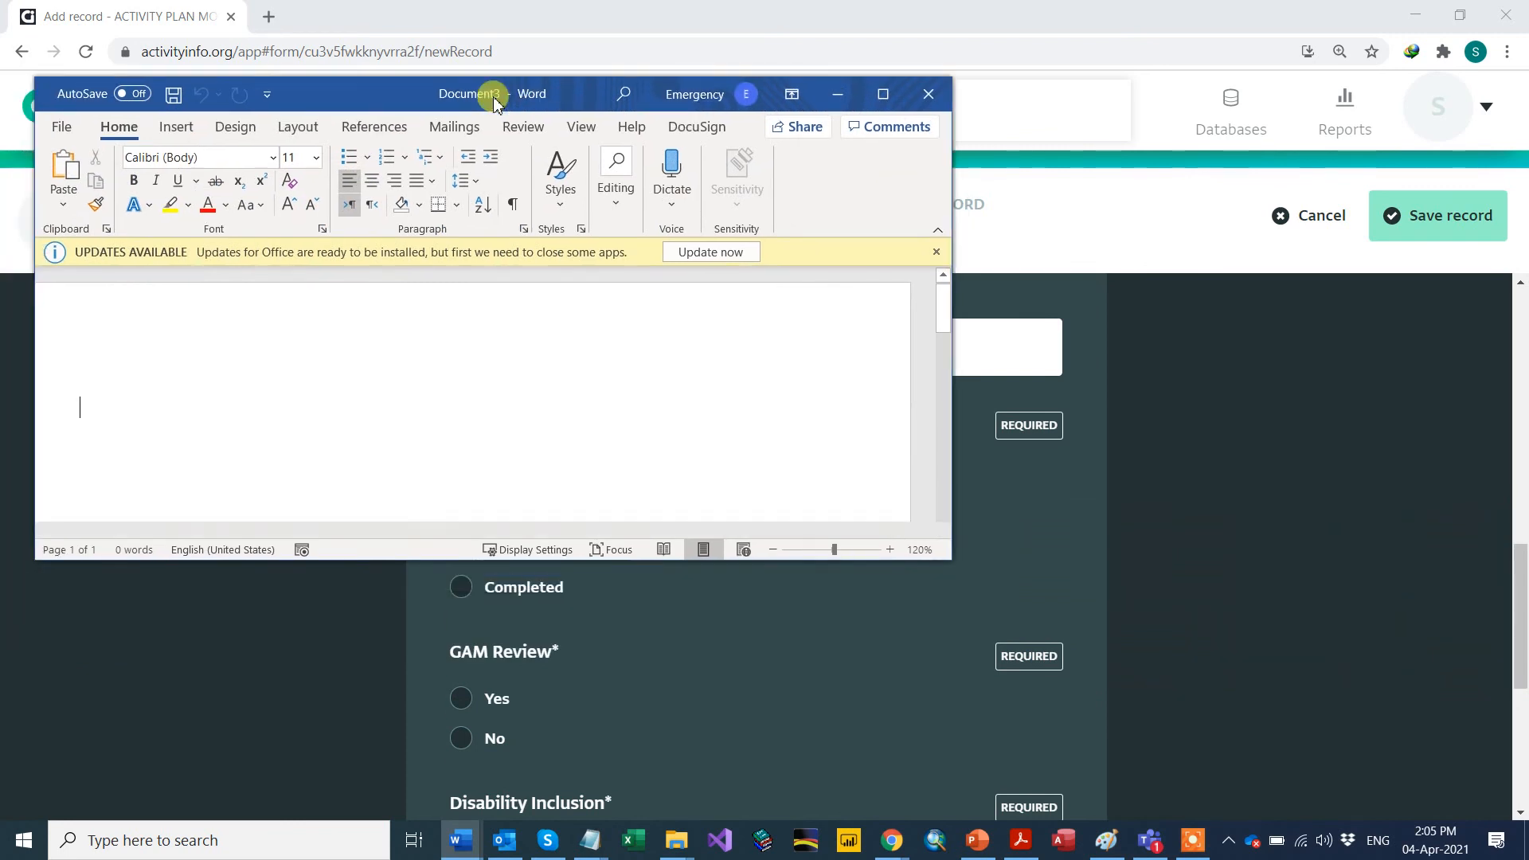
double_click(429, 97)
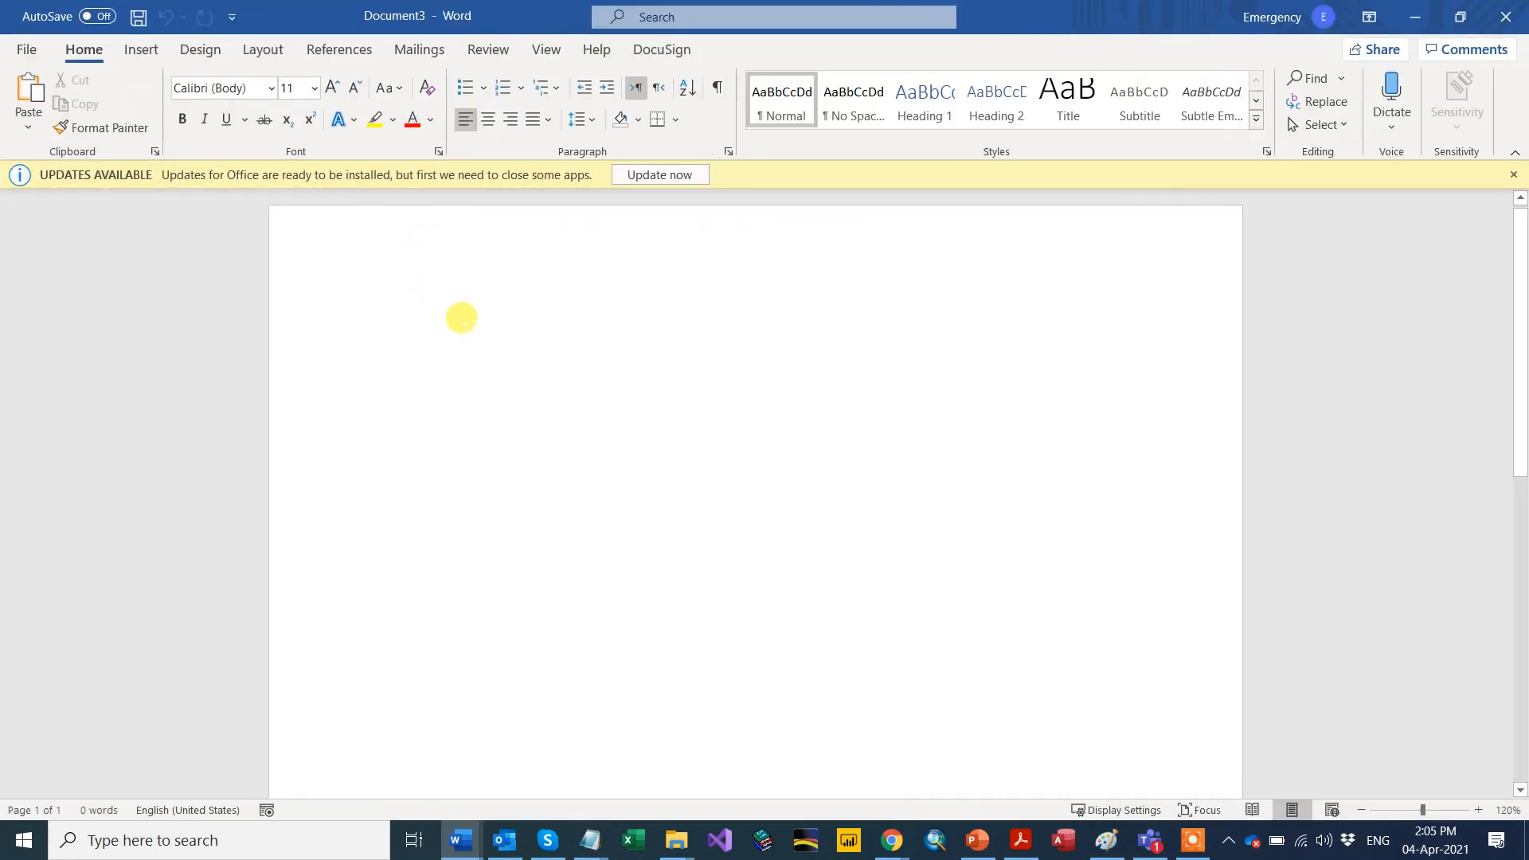
key("ctrl+v")
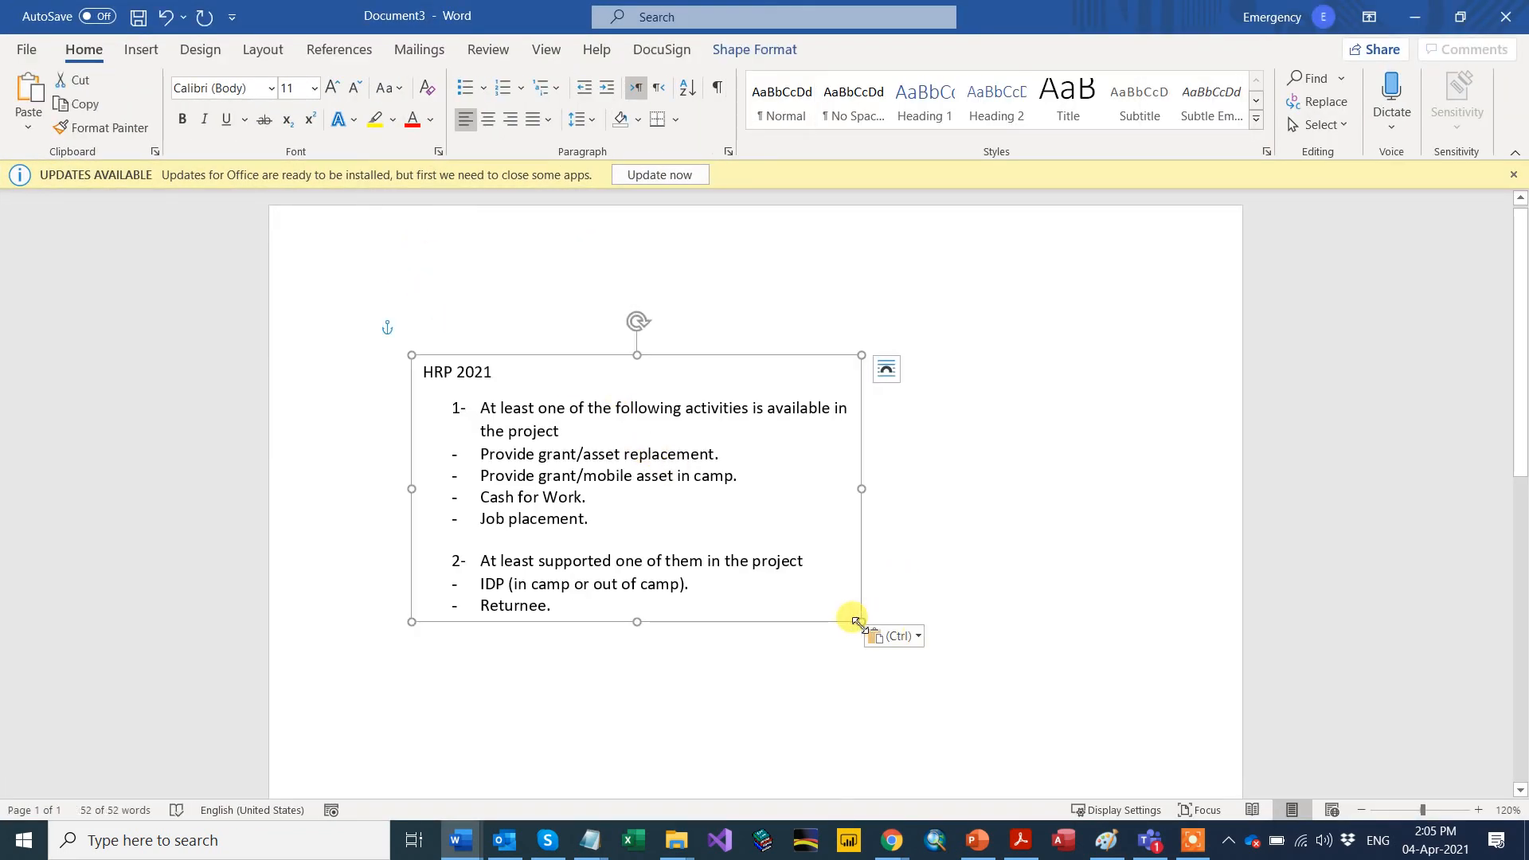
Step: Widen the text box, highlight the activity, IDP and Returnee lines, then move Word aside
left_click_drag(859, 620, 1075, 717)
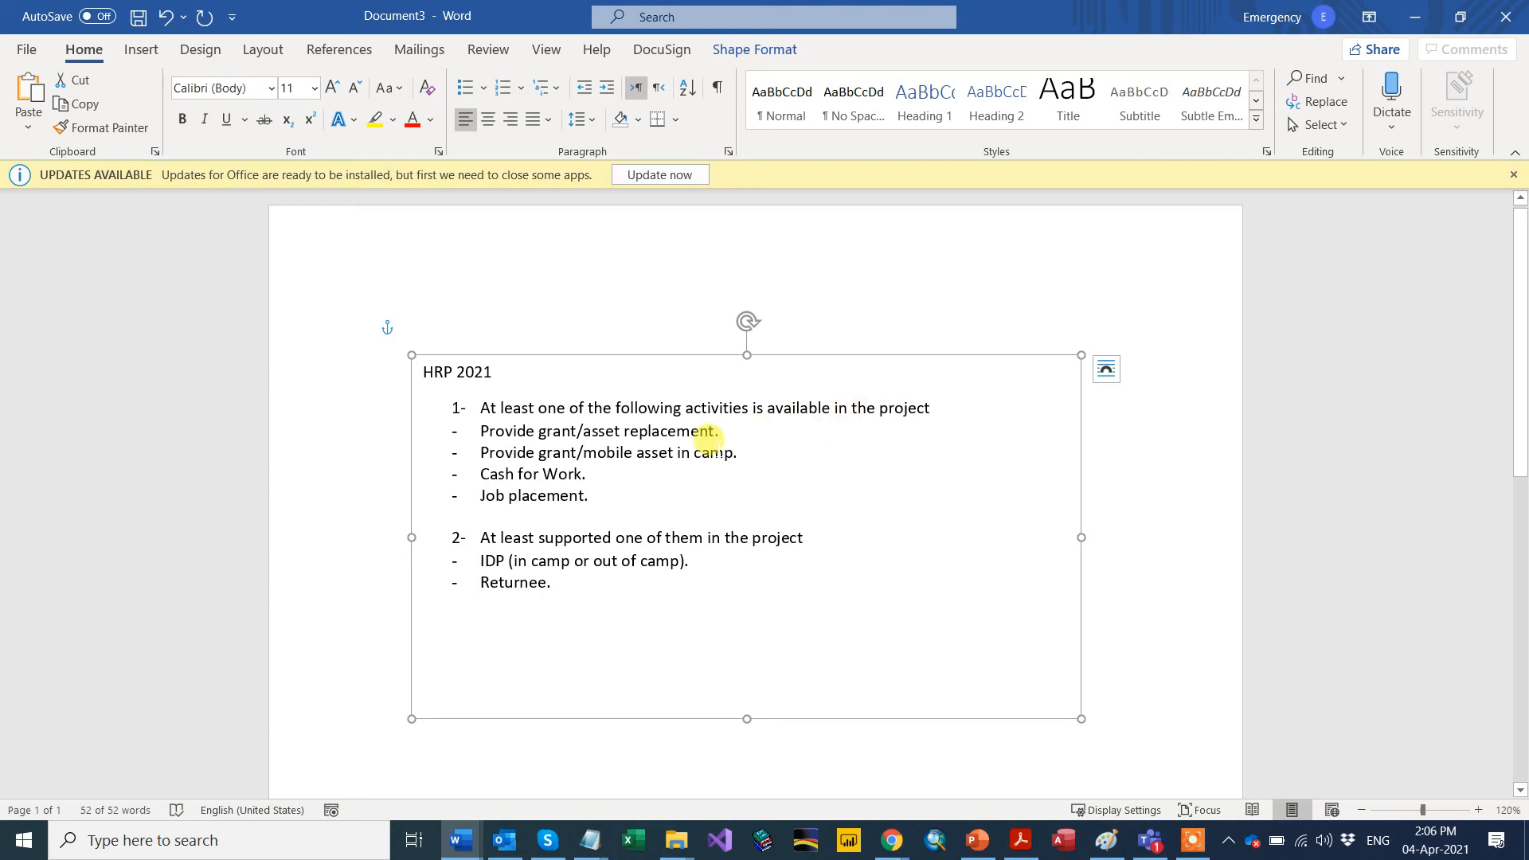
left_click_drag(478, 426, 727, 432)
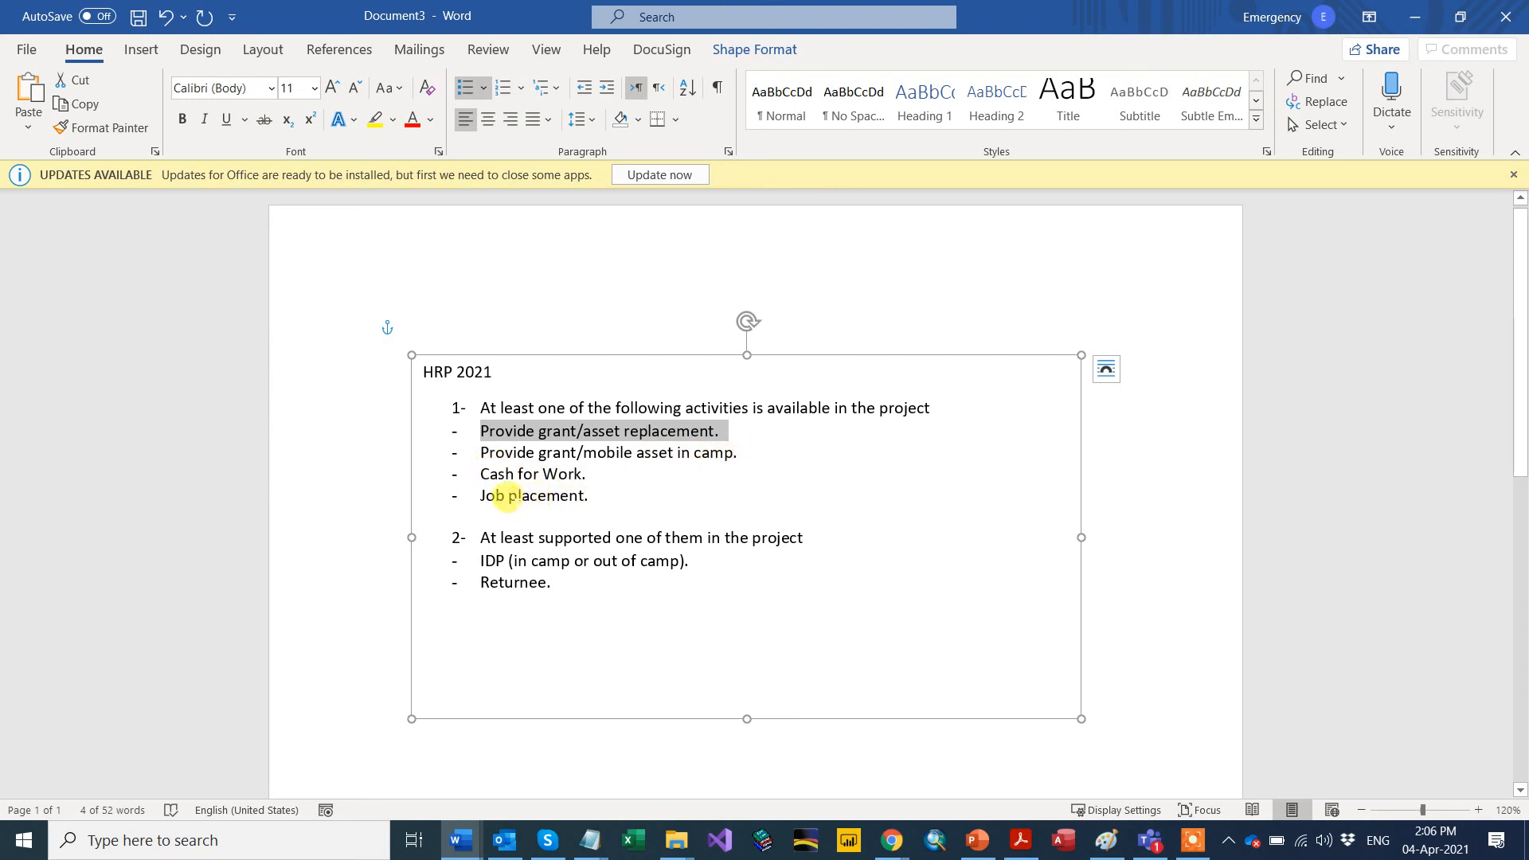
left_click_drag(568, 495, 485, 429)
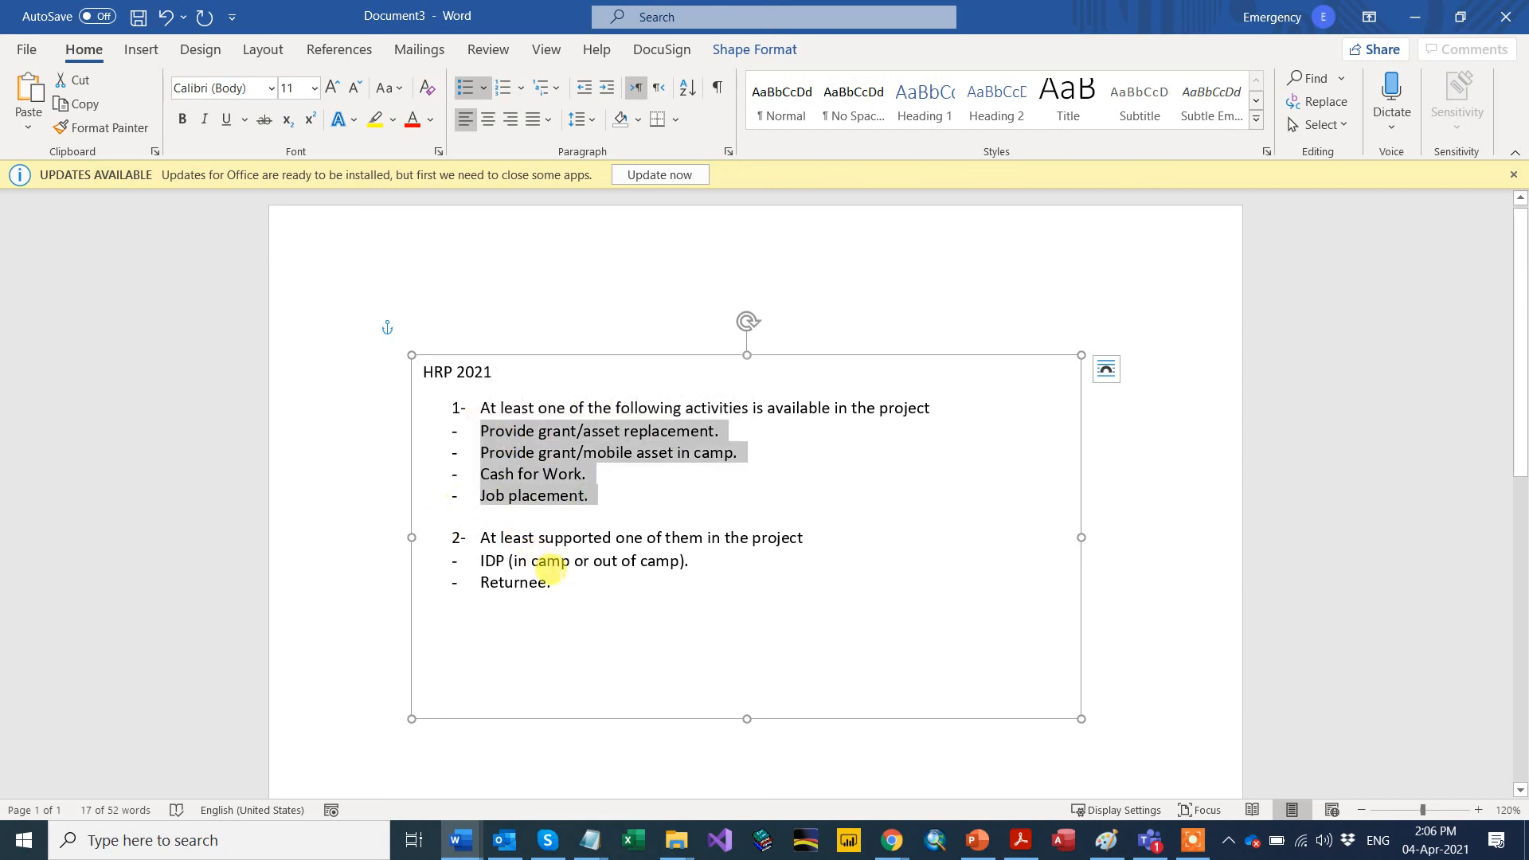
left_click(488, 557)
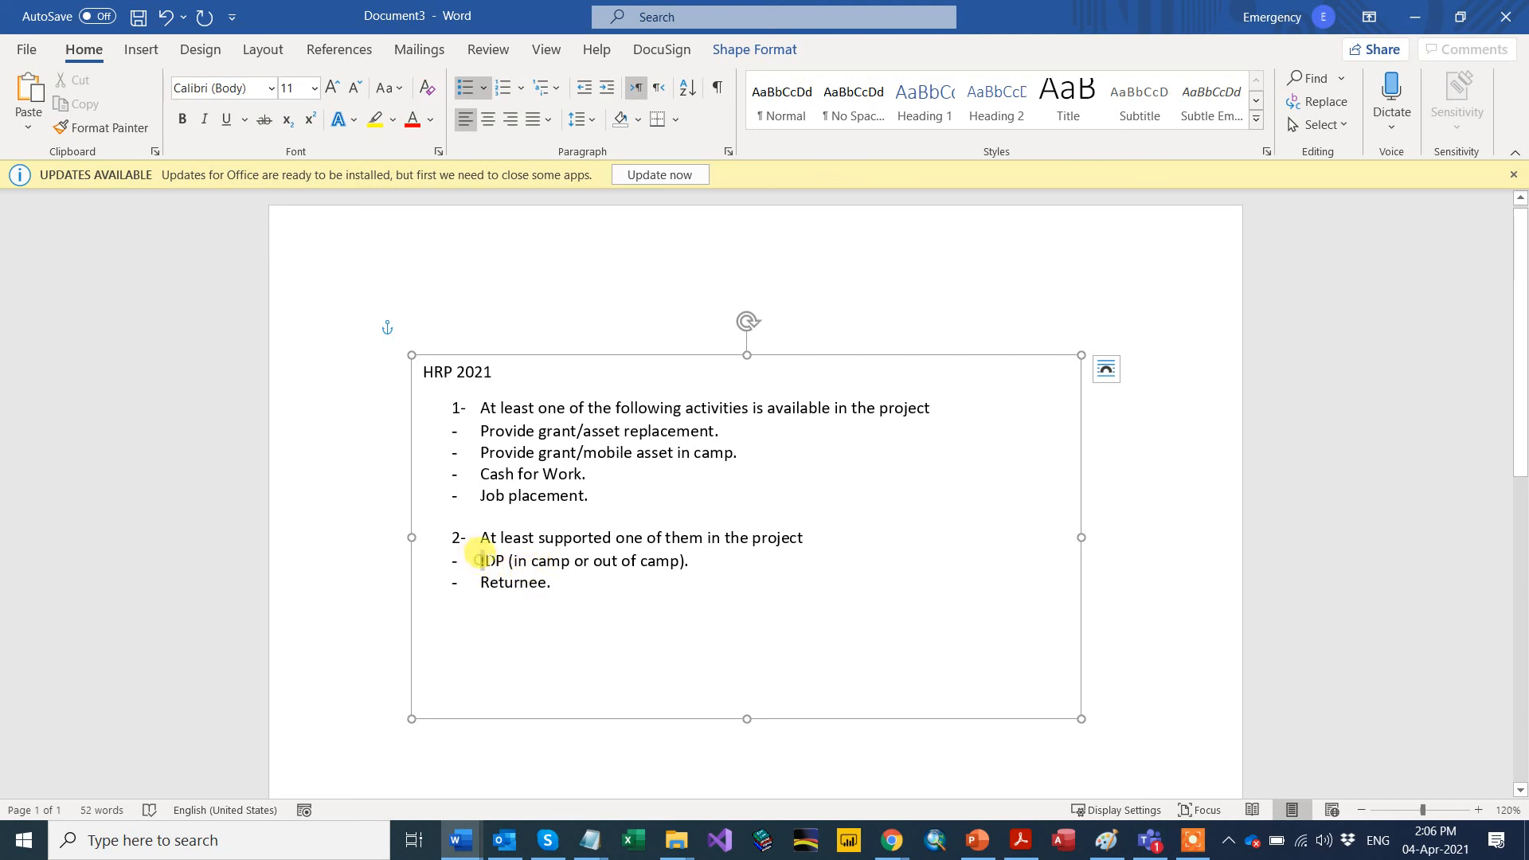
left_click_drag(479, 555, 500, 582)
left_click(499, 588)
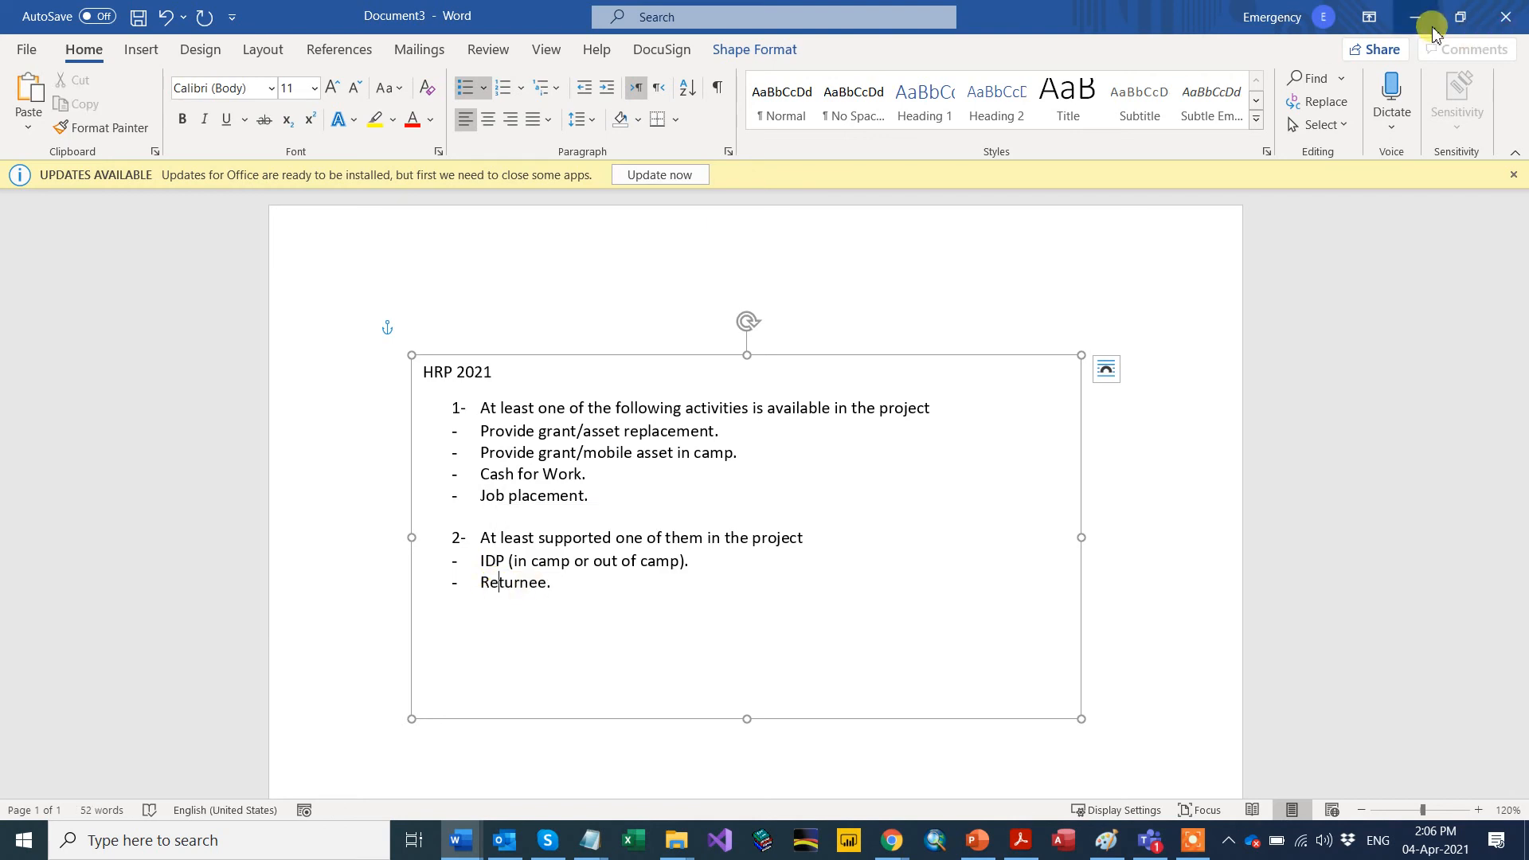
left_click_drag(536, 16, 506, 0)
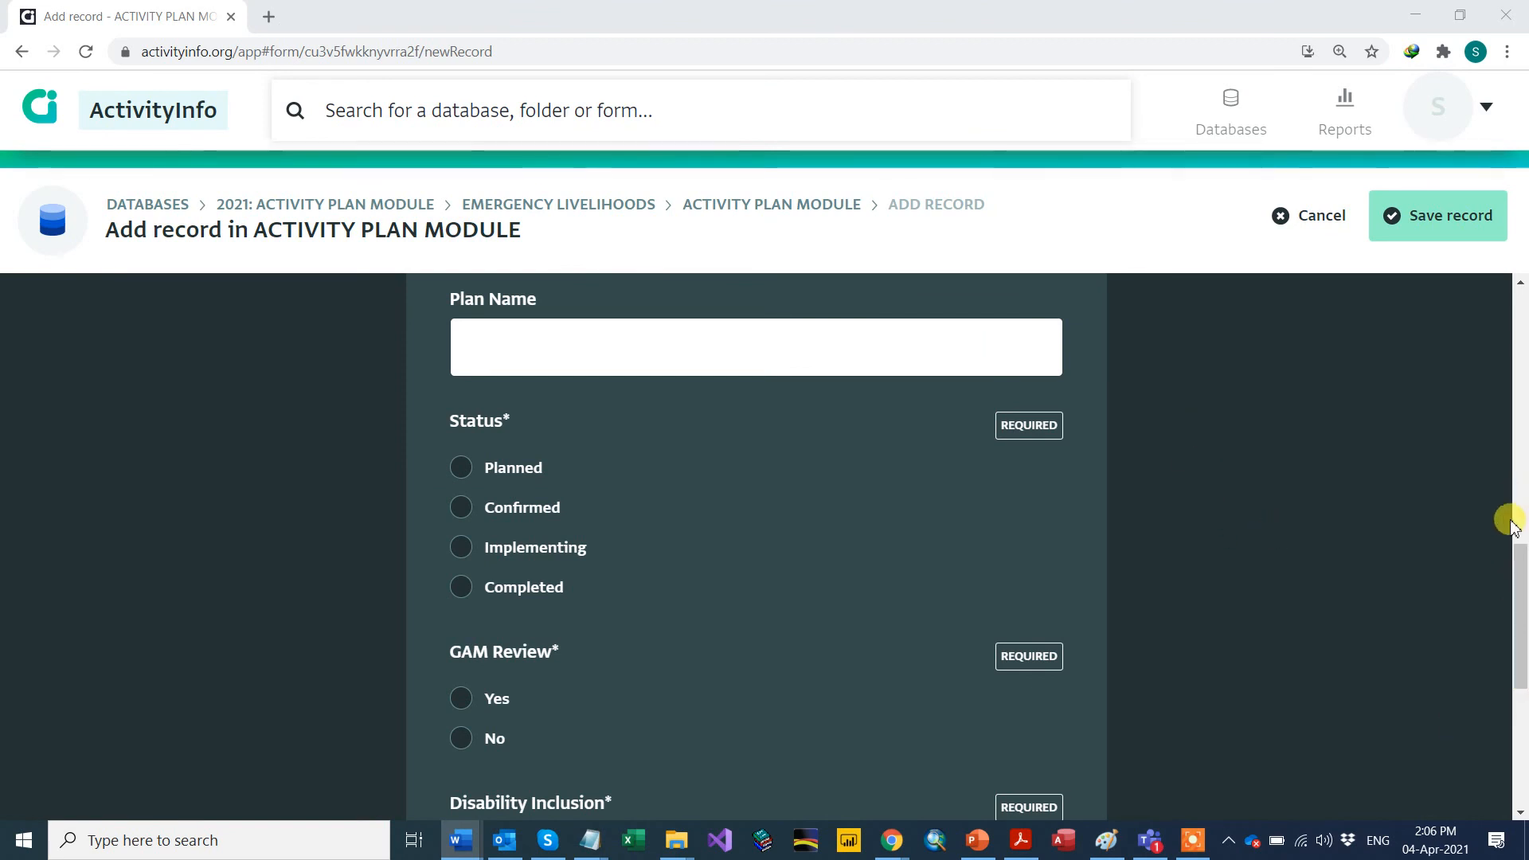
Step: Select the HRP 2021 plan option and enter 'My project Name' as the Plan Name
left_click_drag(1513, 567, 1520, 514)
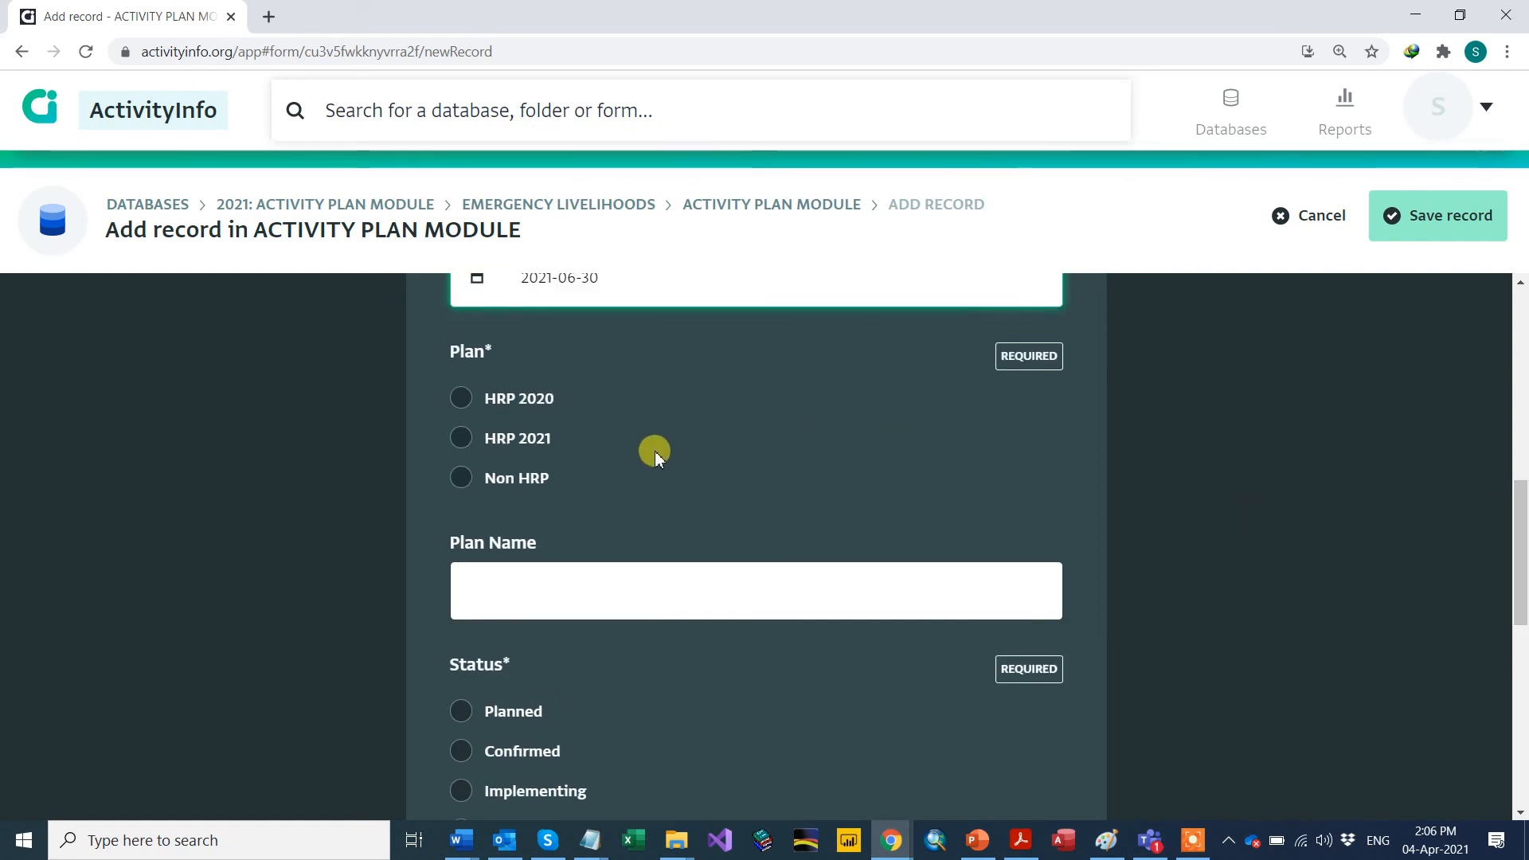
left_click(462, 440)
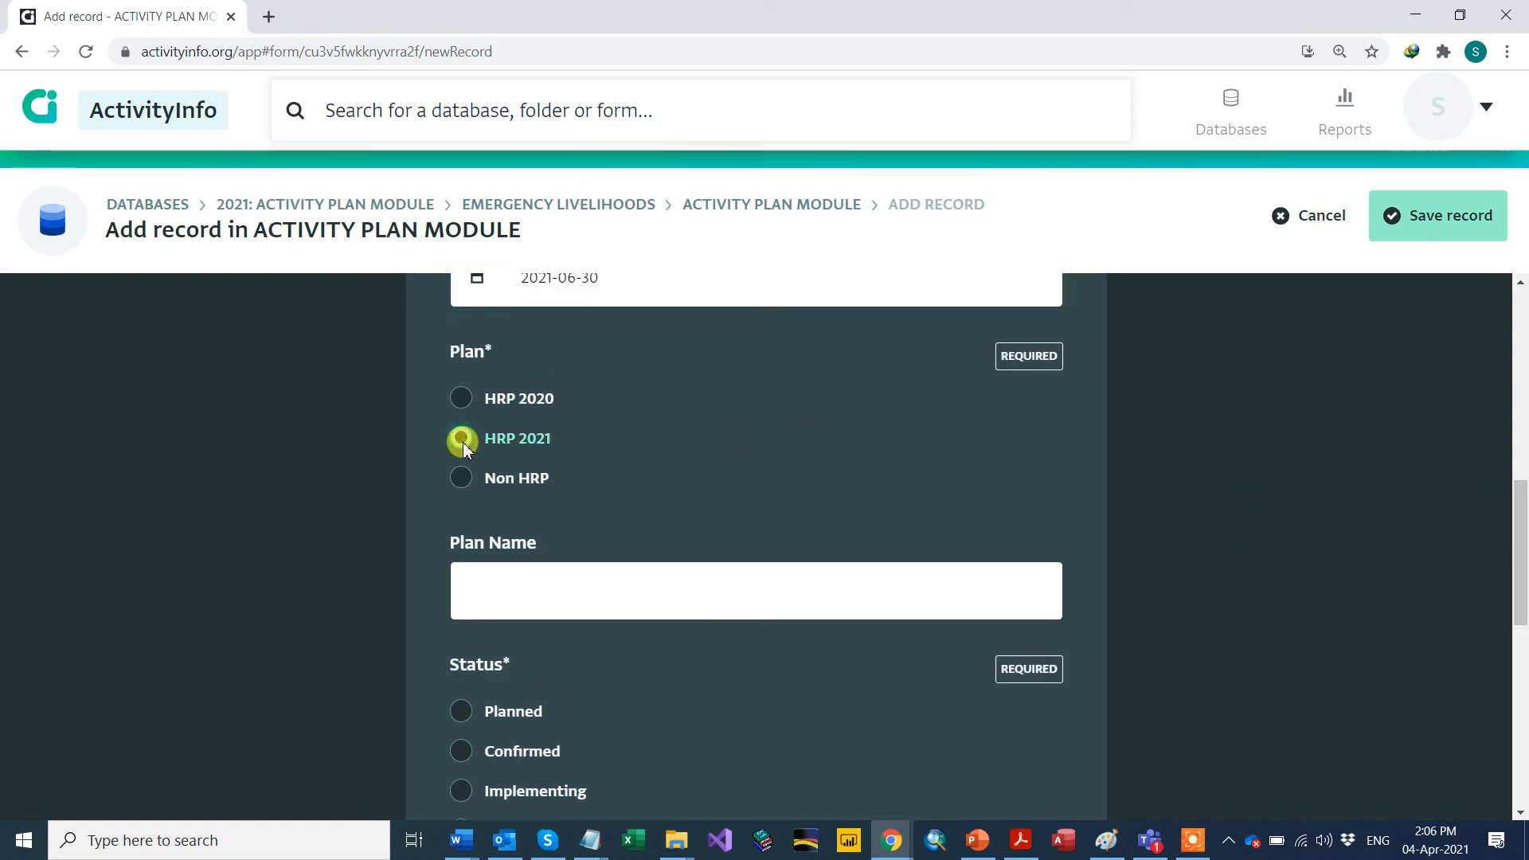
scroll(514, 530, "down", 1)
left_click(515, 495)
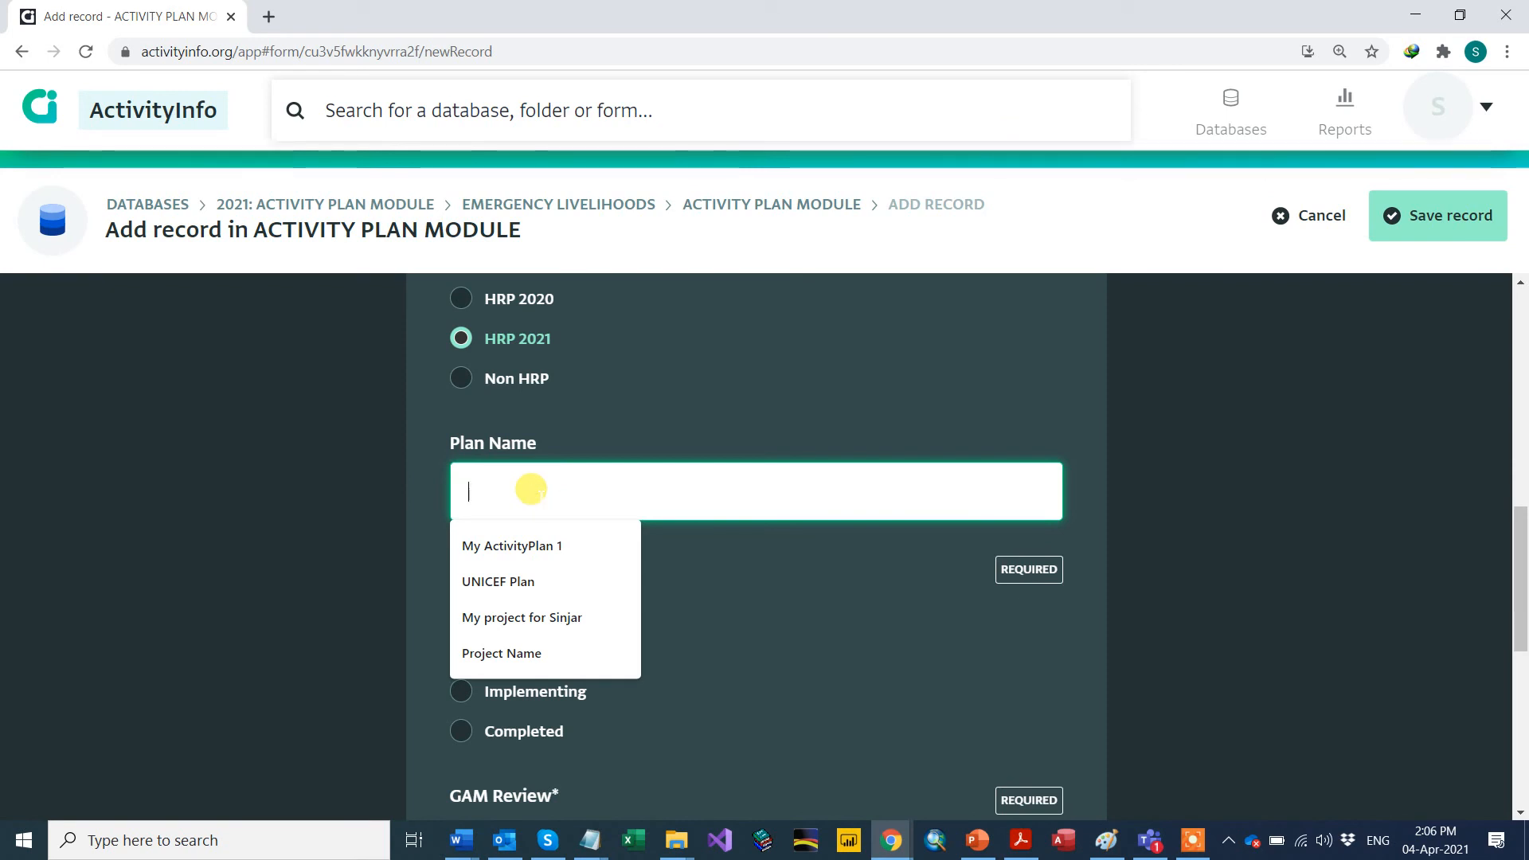
type("P")
key("BackSpace")
type("My")
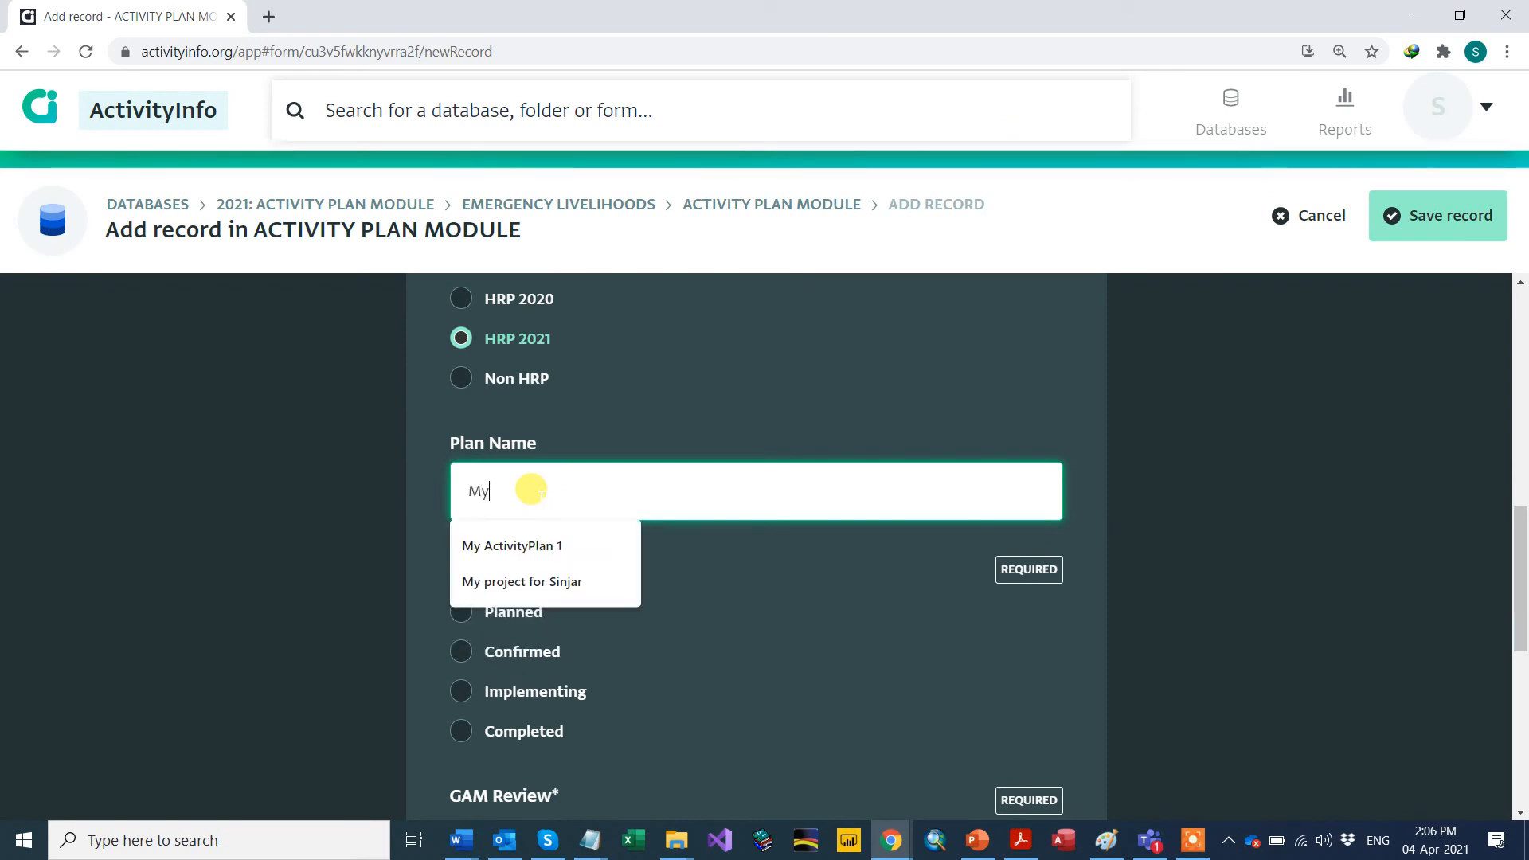
type(" pr")
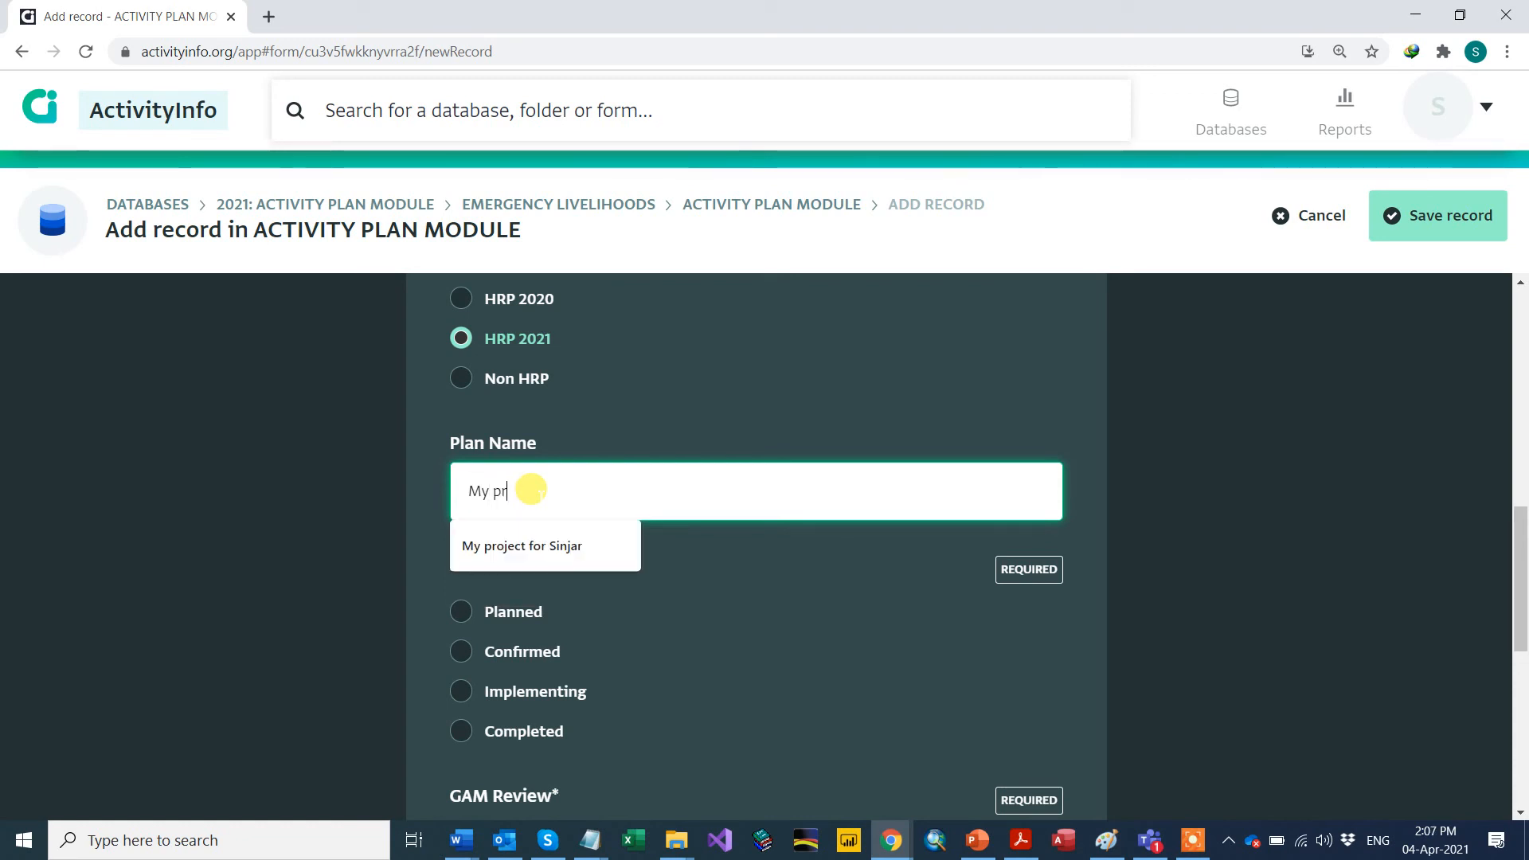
type("oject ")
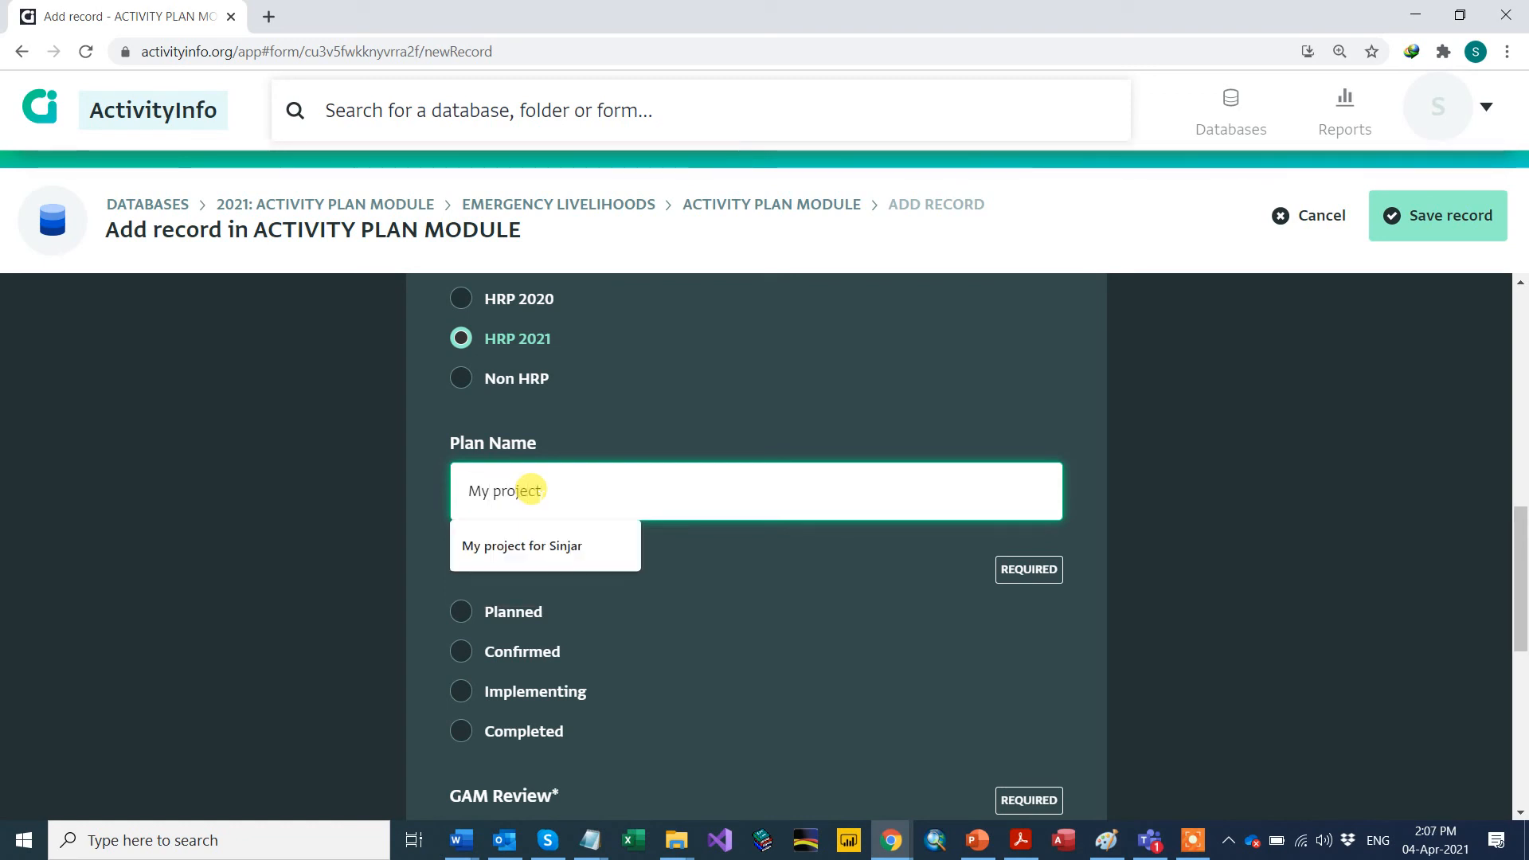
type("Nam")
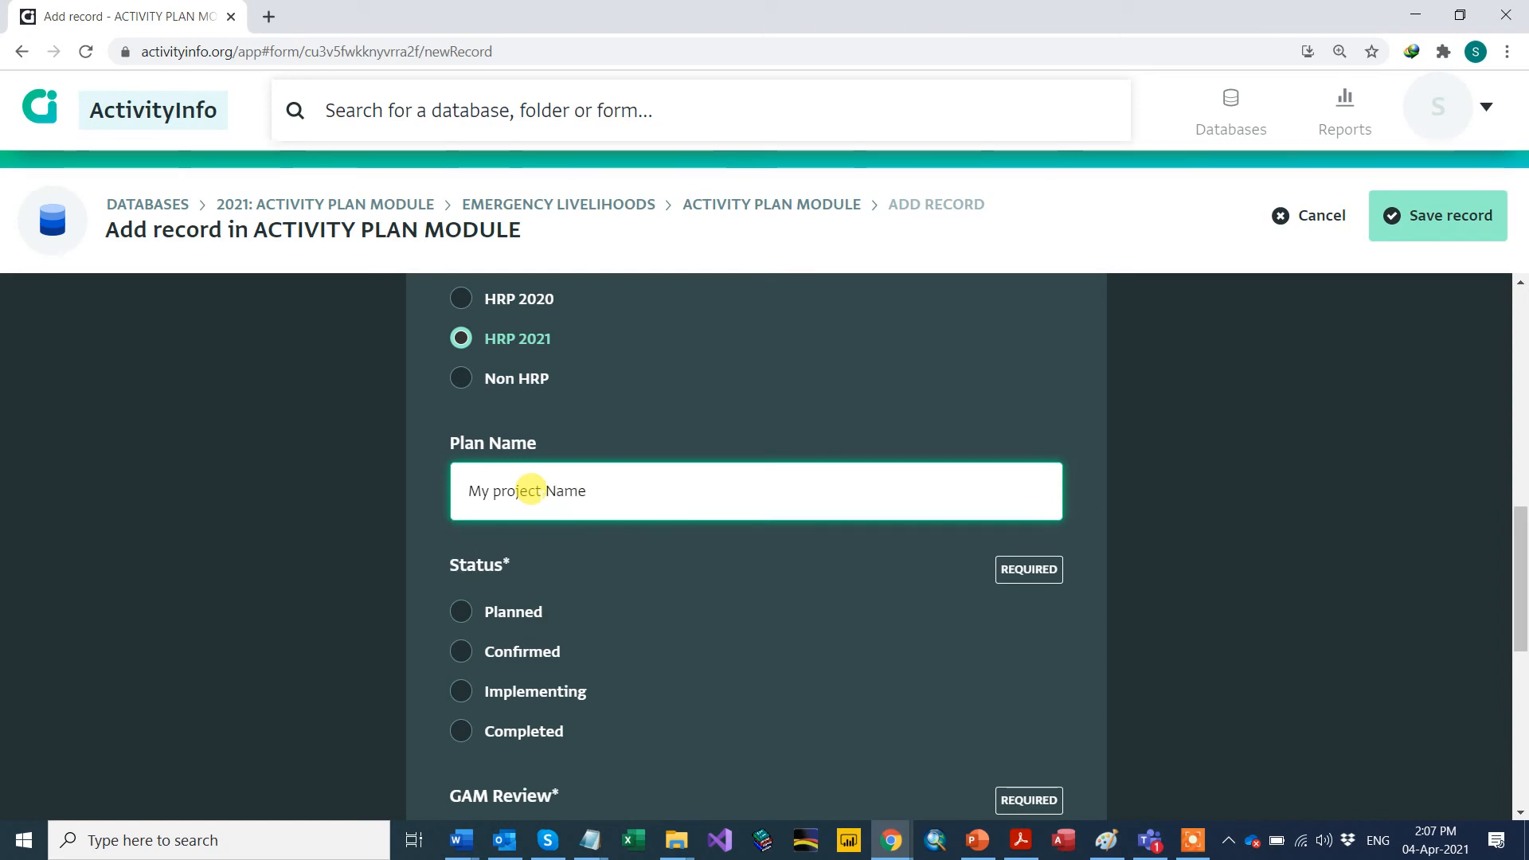
type("e")
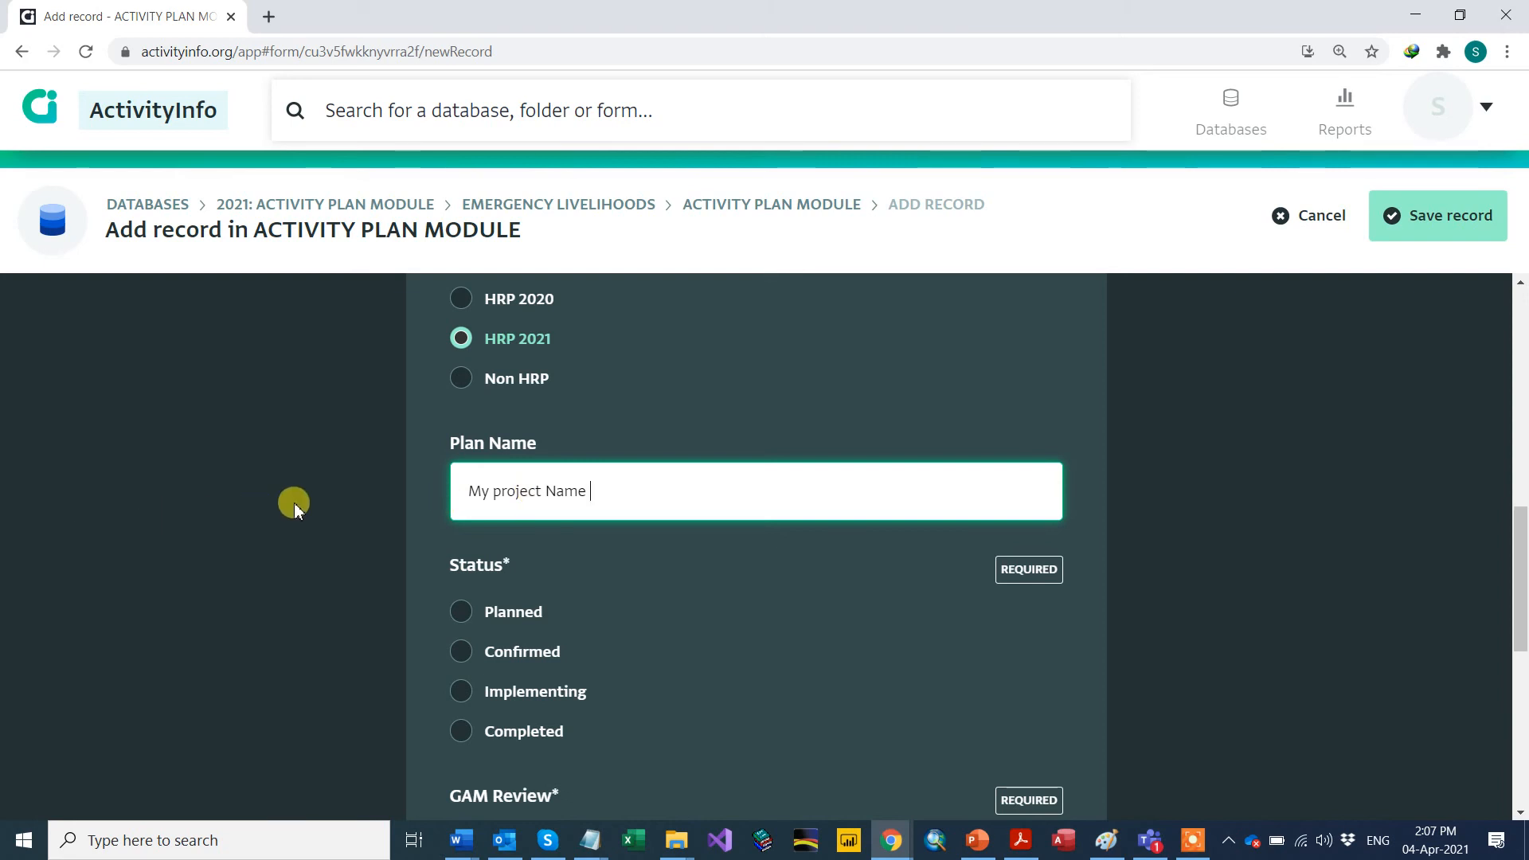
scroll(294, 503, "down", 1)
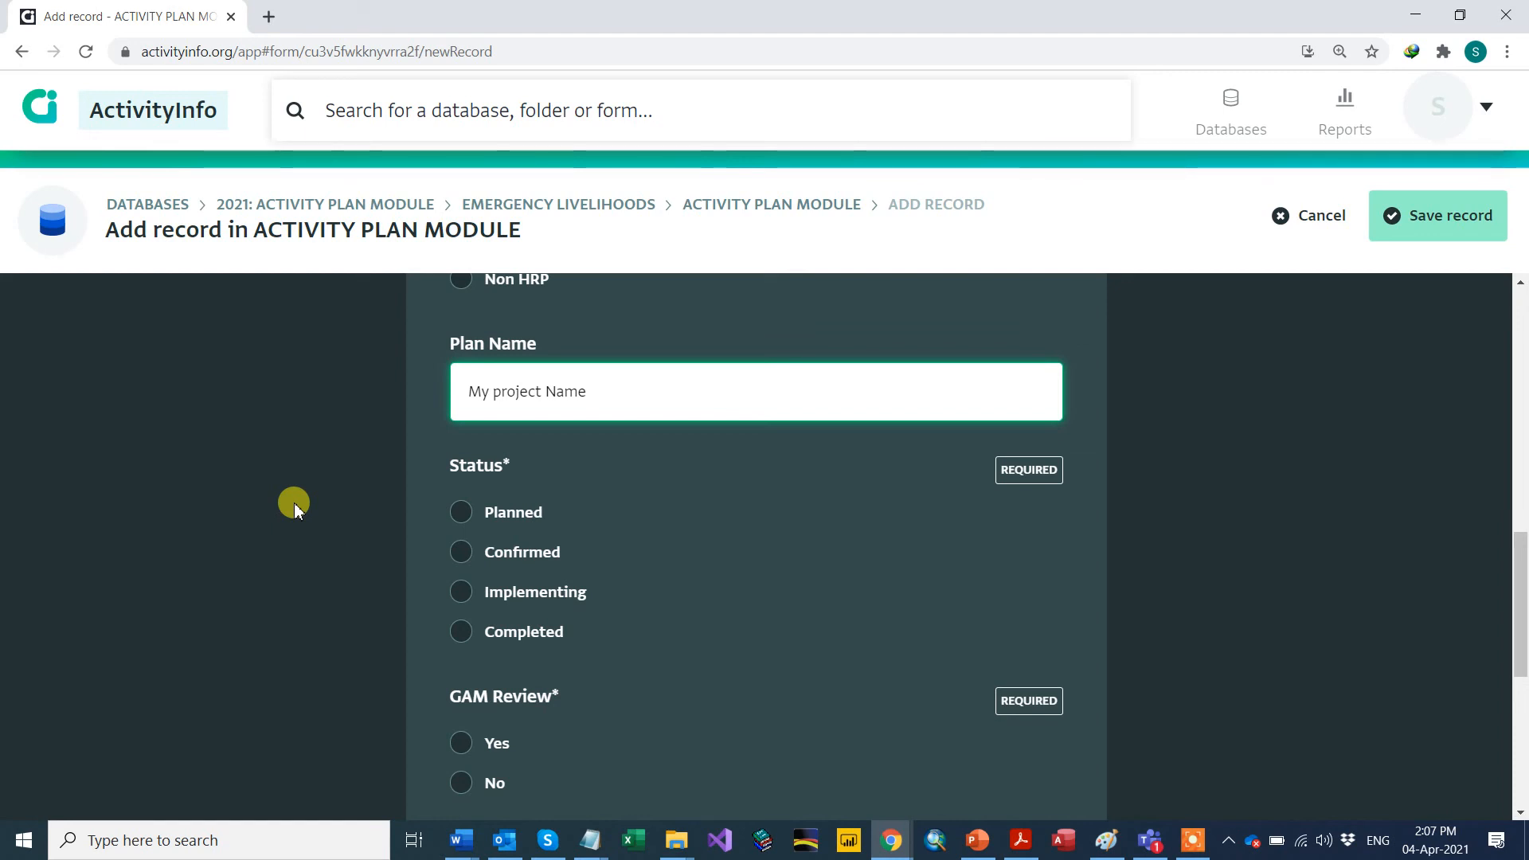
Step: Set Status to Implementing and Funding Status to Fully Funded, revealing Donor / Source
scroll(199, 468, "down", 1)
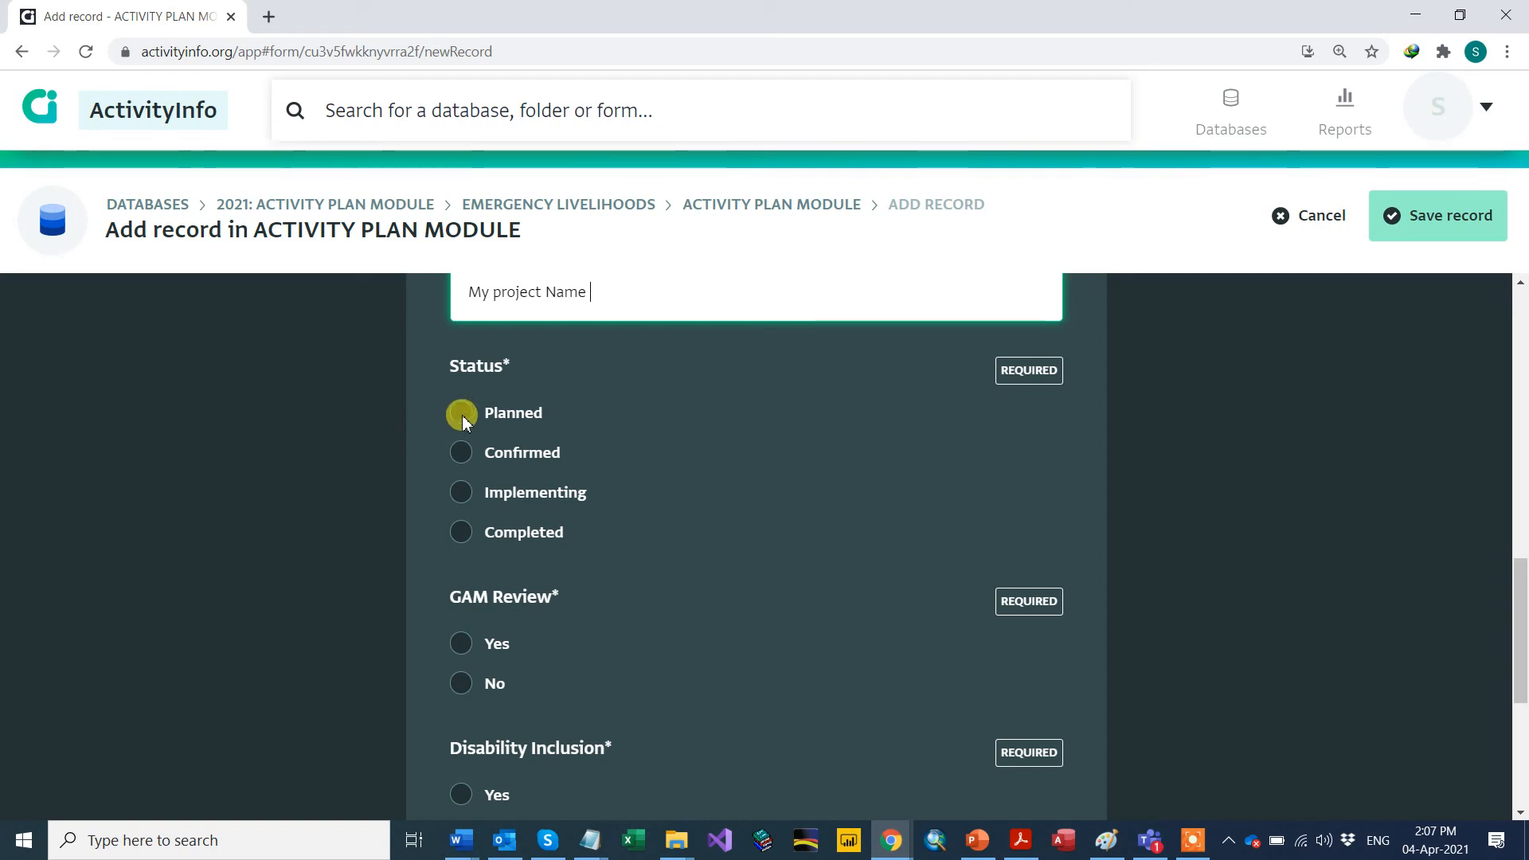
left_click(463, 494)
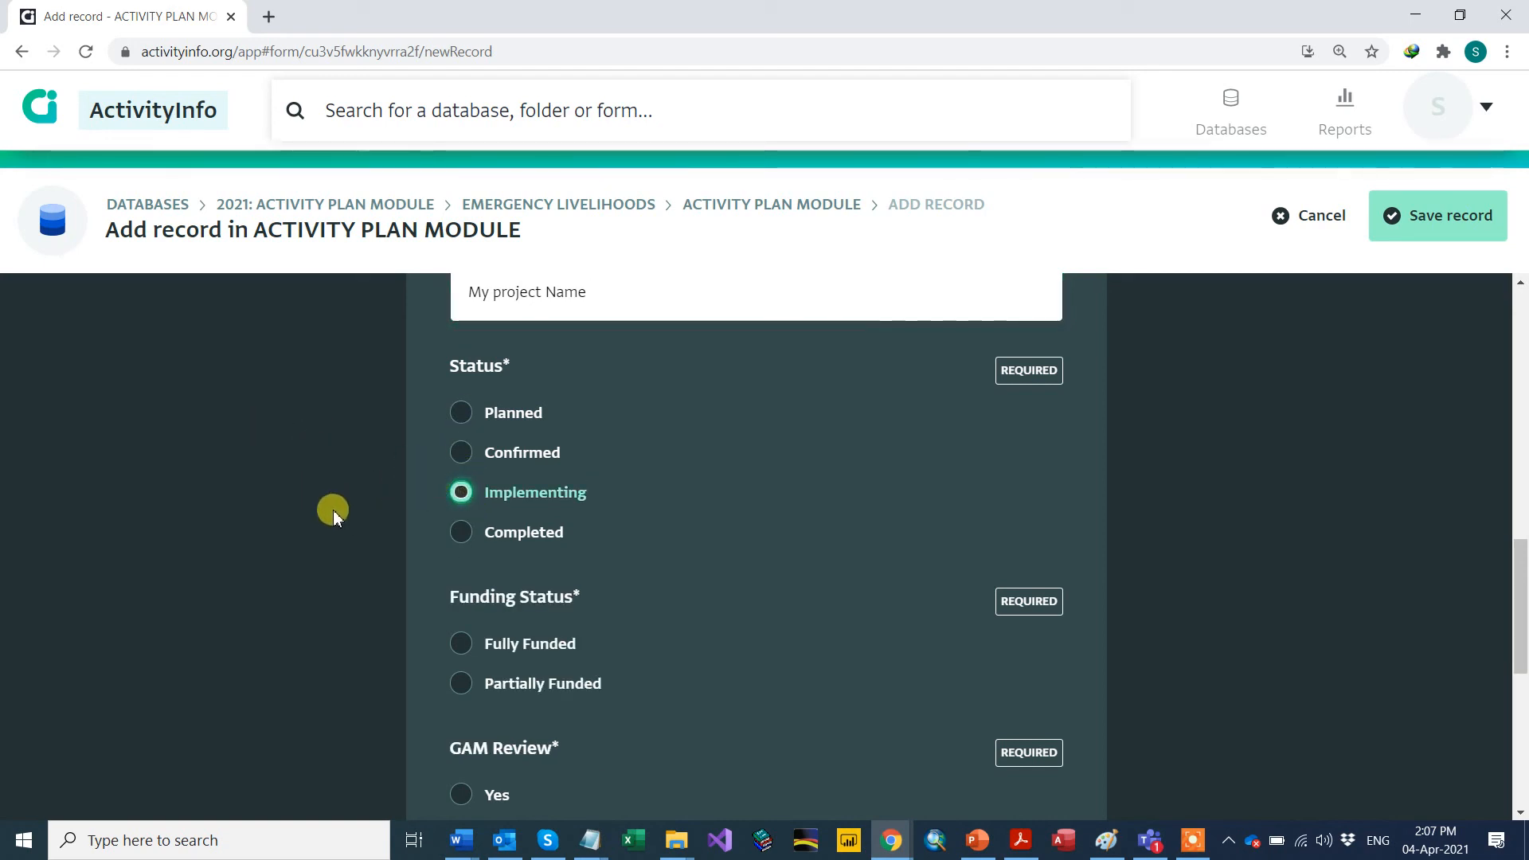
scroll(366, 585, "down", 1)
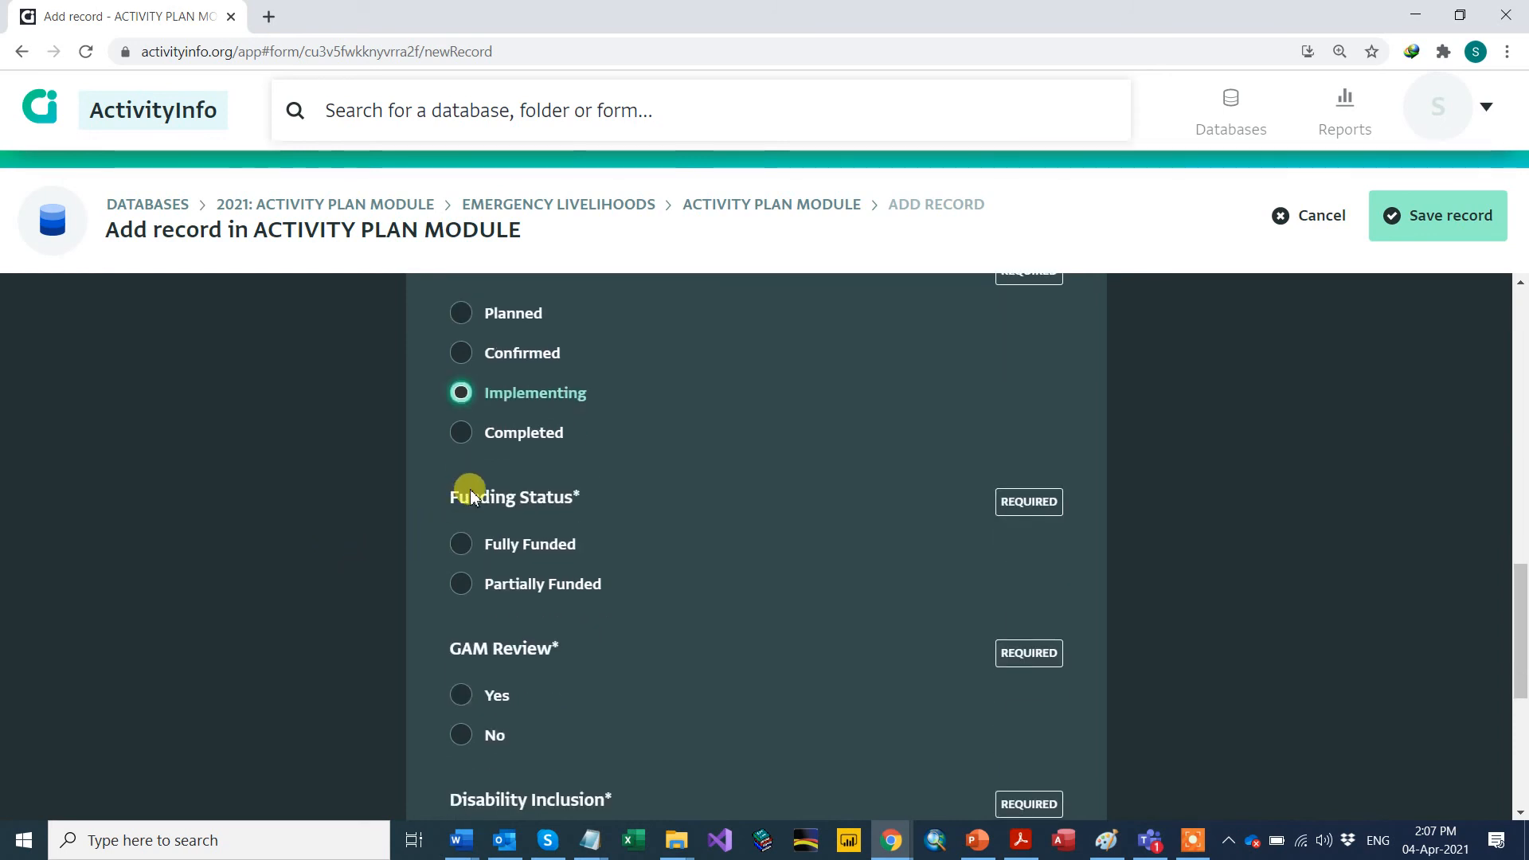
scroll(406, 510, "down", 1)
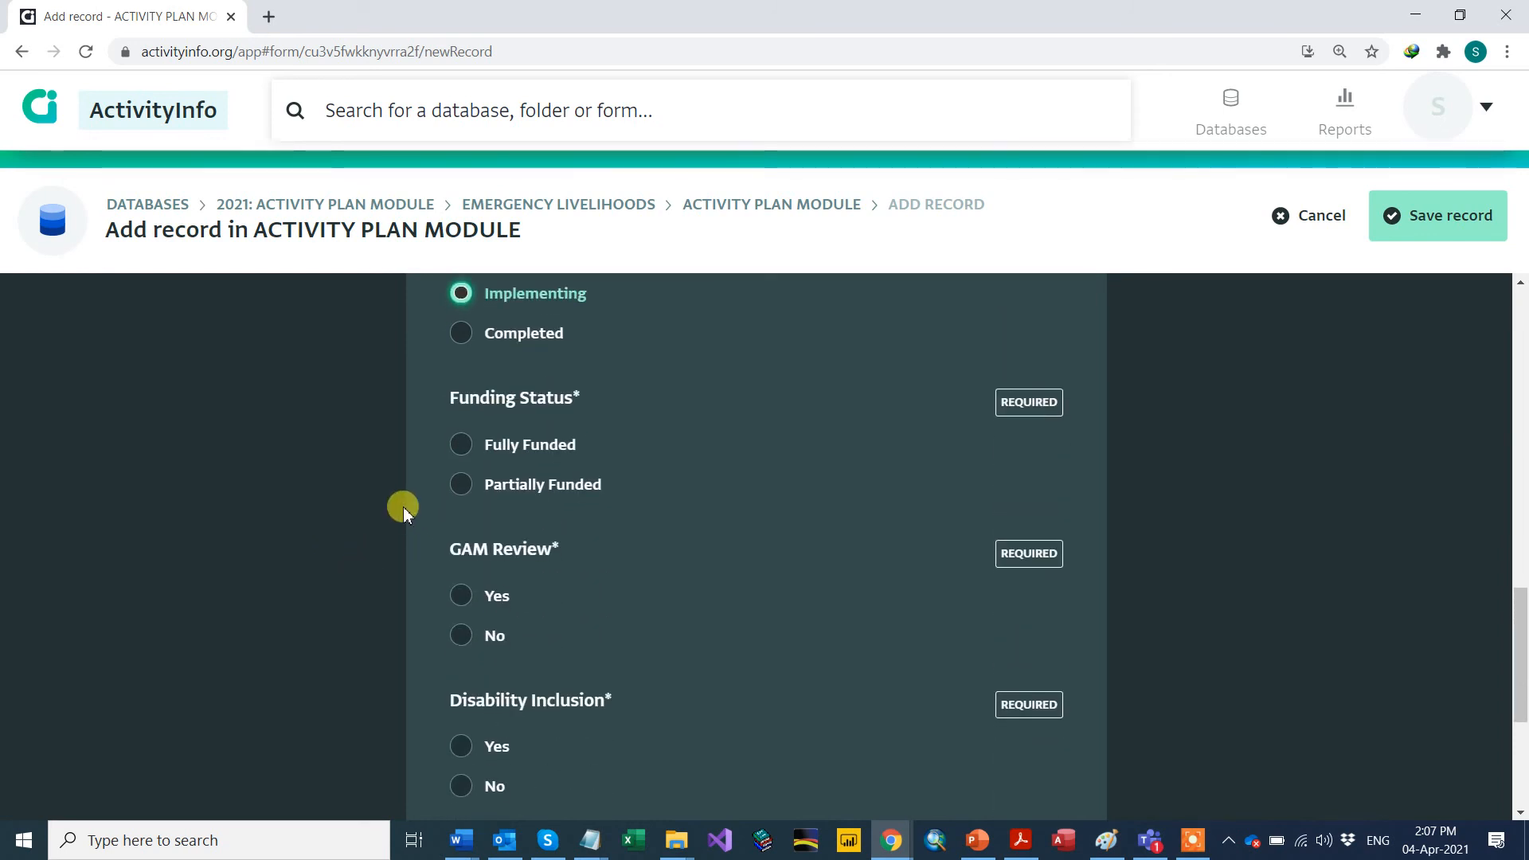
left_click(462, 448)
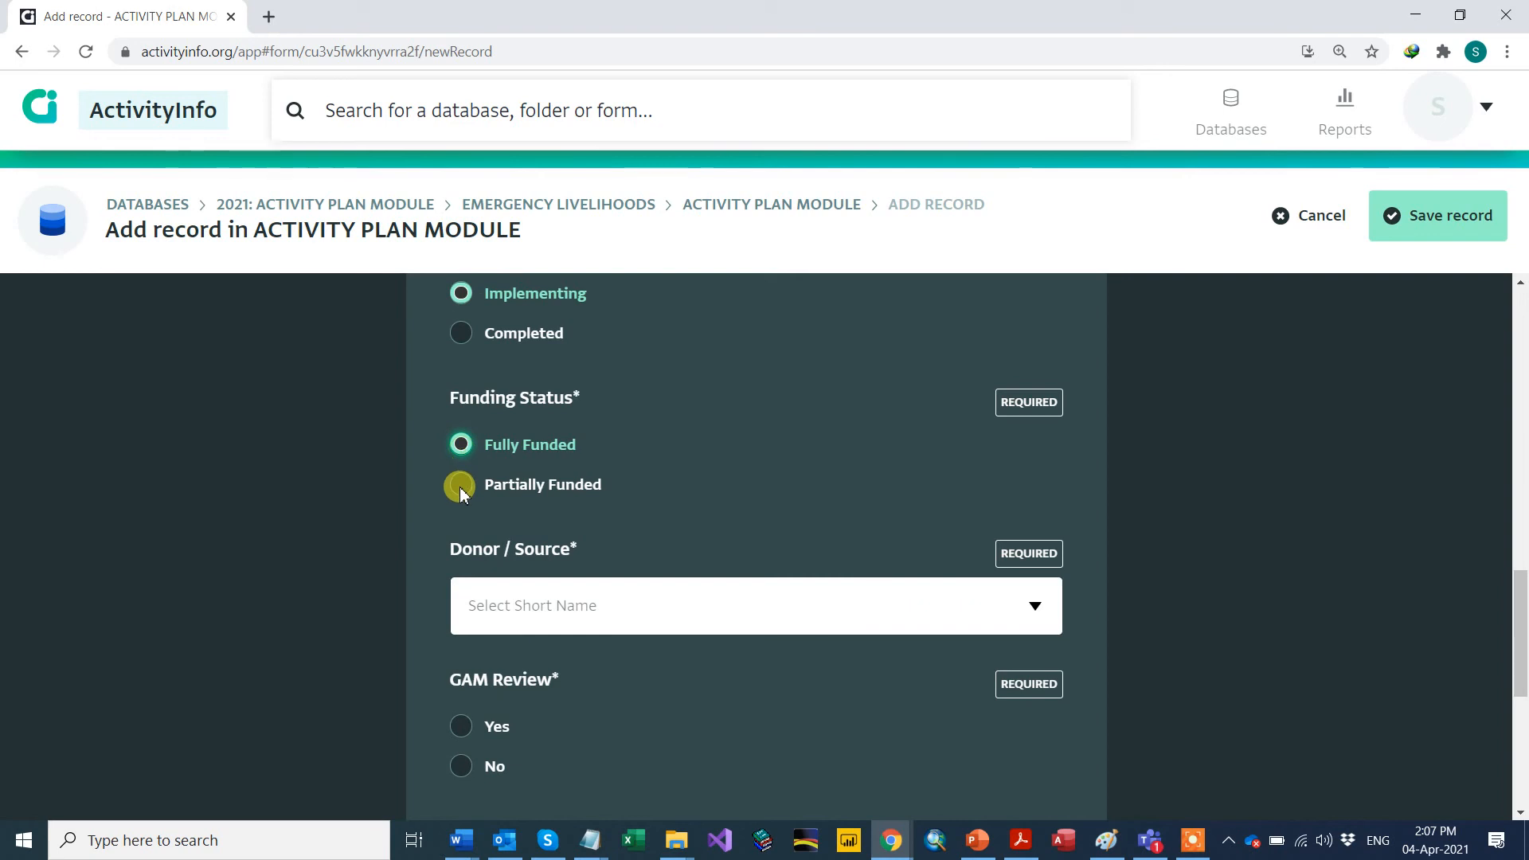
left_click(460, 487)
left_click(461, 448)
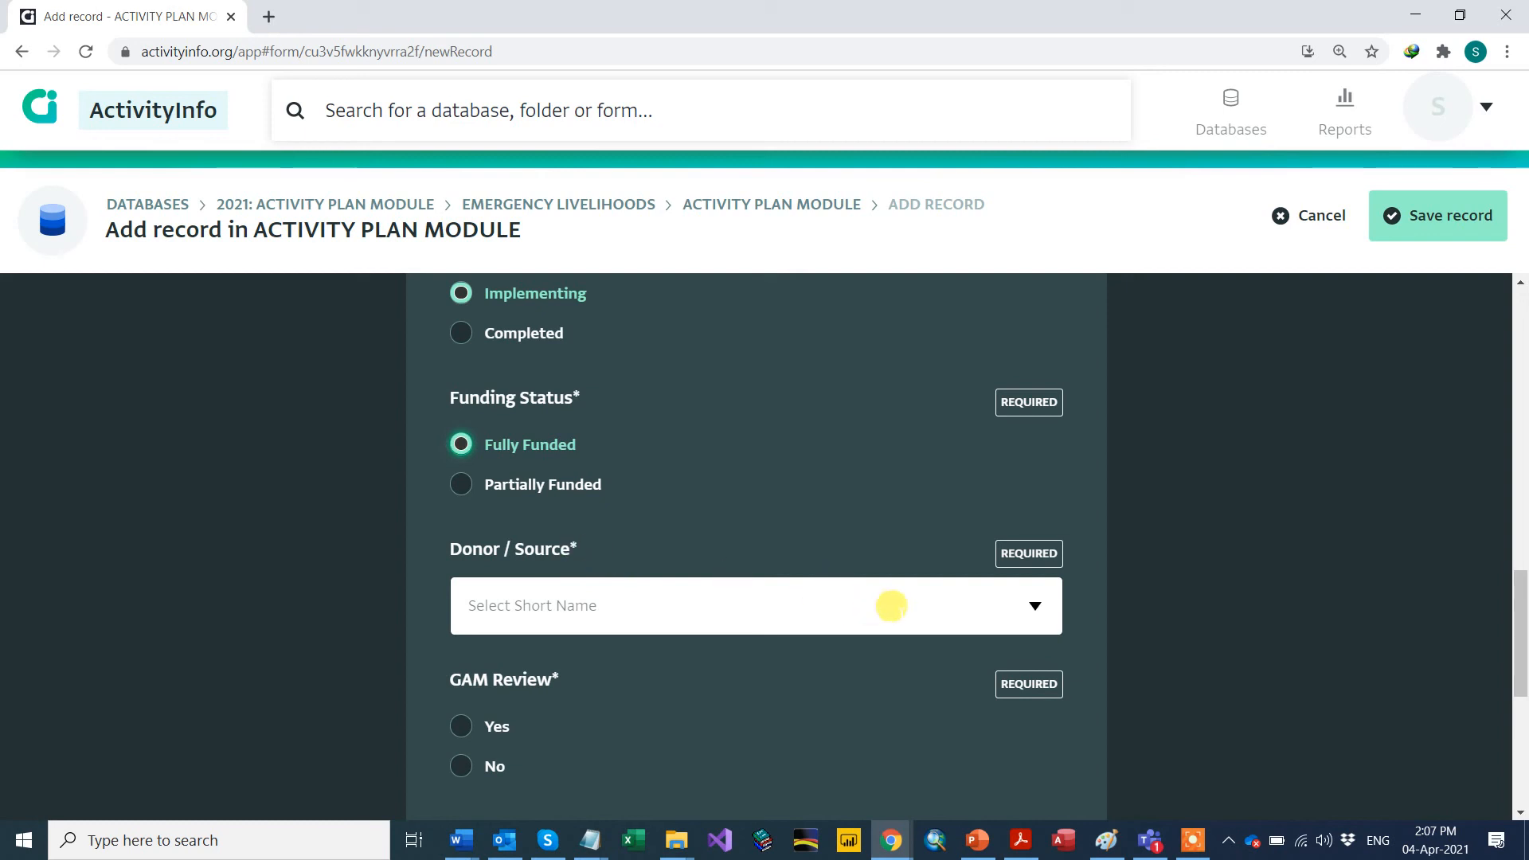
left_click(1034, 607)
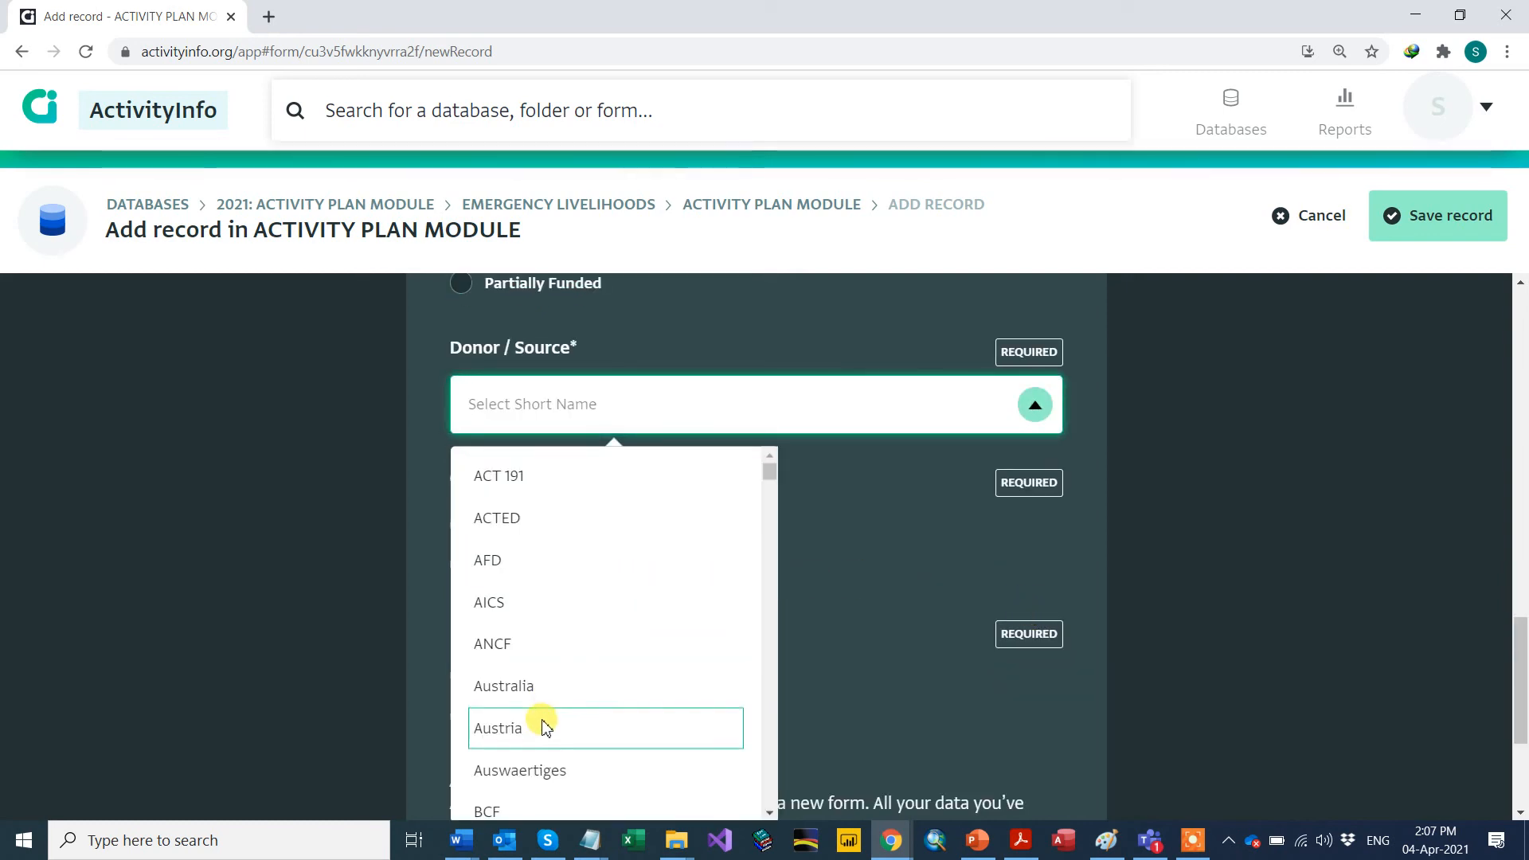
Step: Search 'und' in the Donor / Source list and select UNDP
left_click(510, 413)
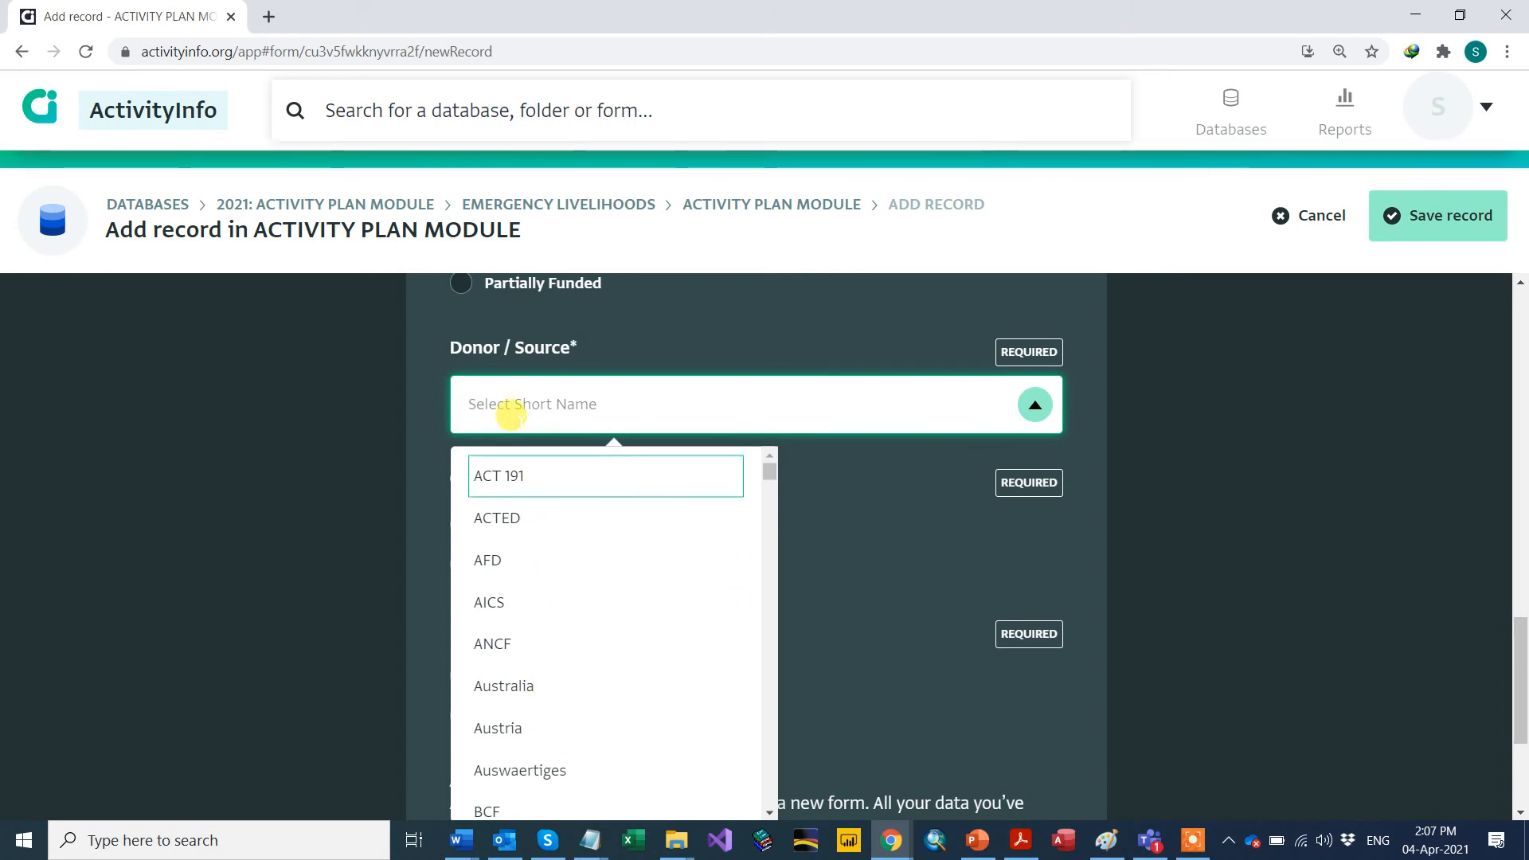
type("und")
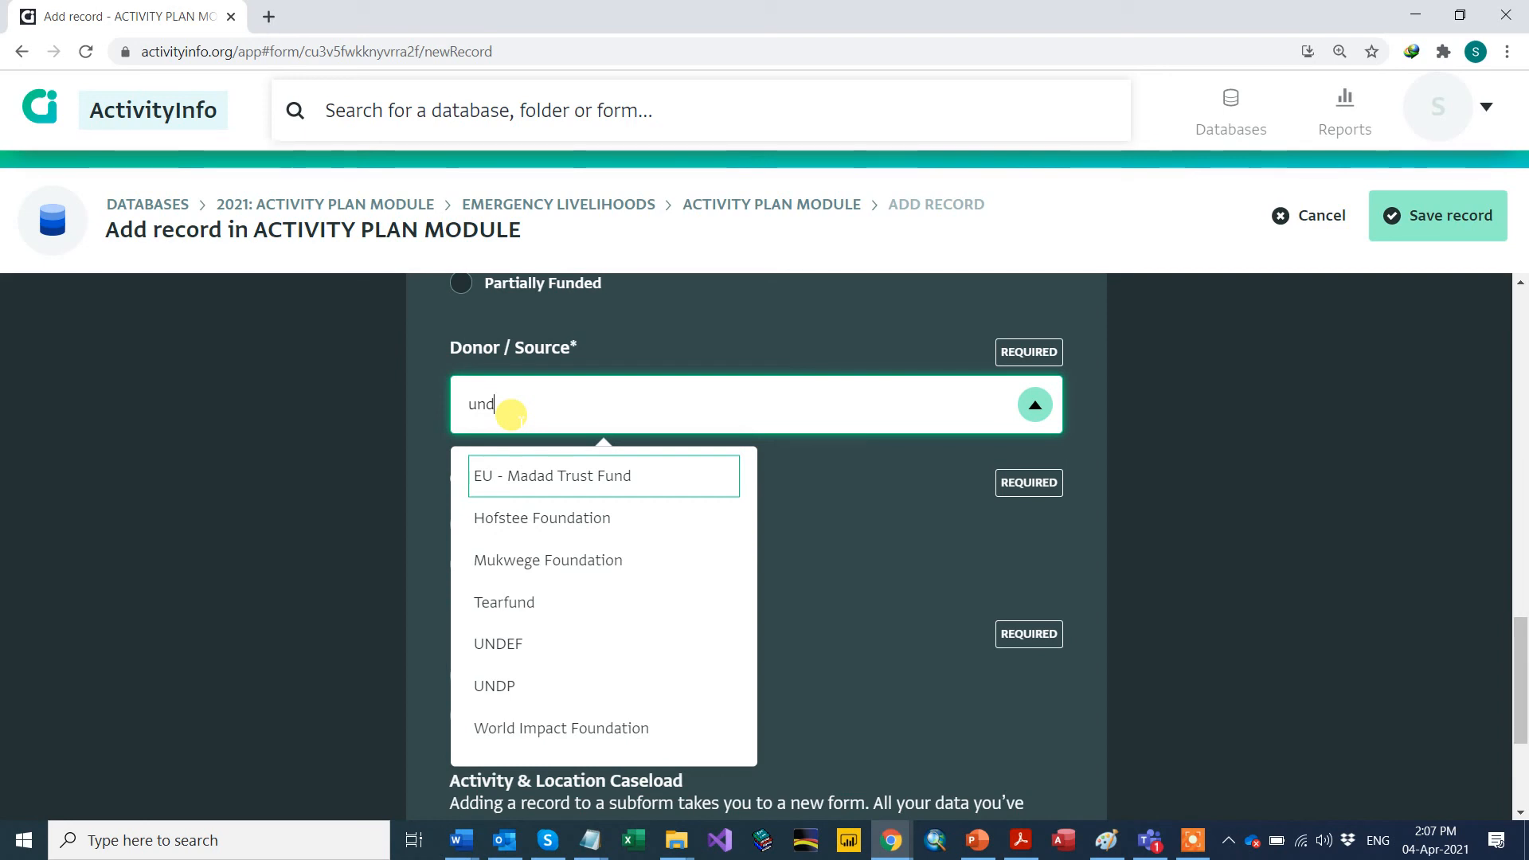
left_click(502, 691)
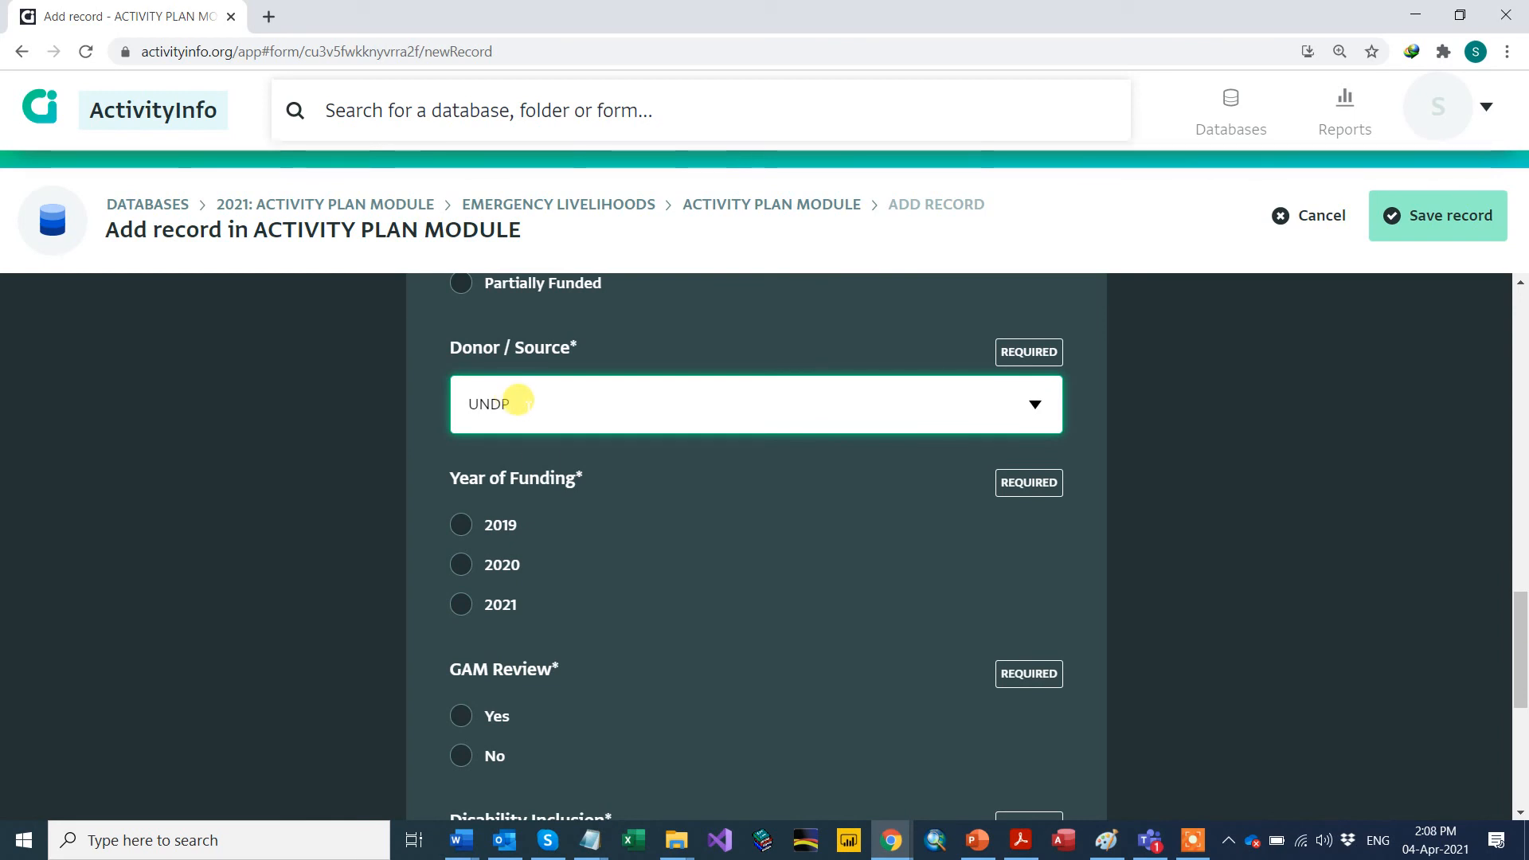
scroll(351, 522, "down", 1)
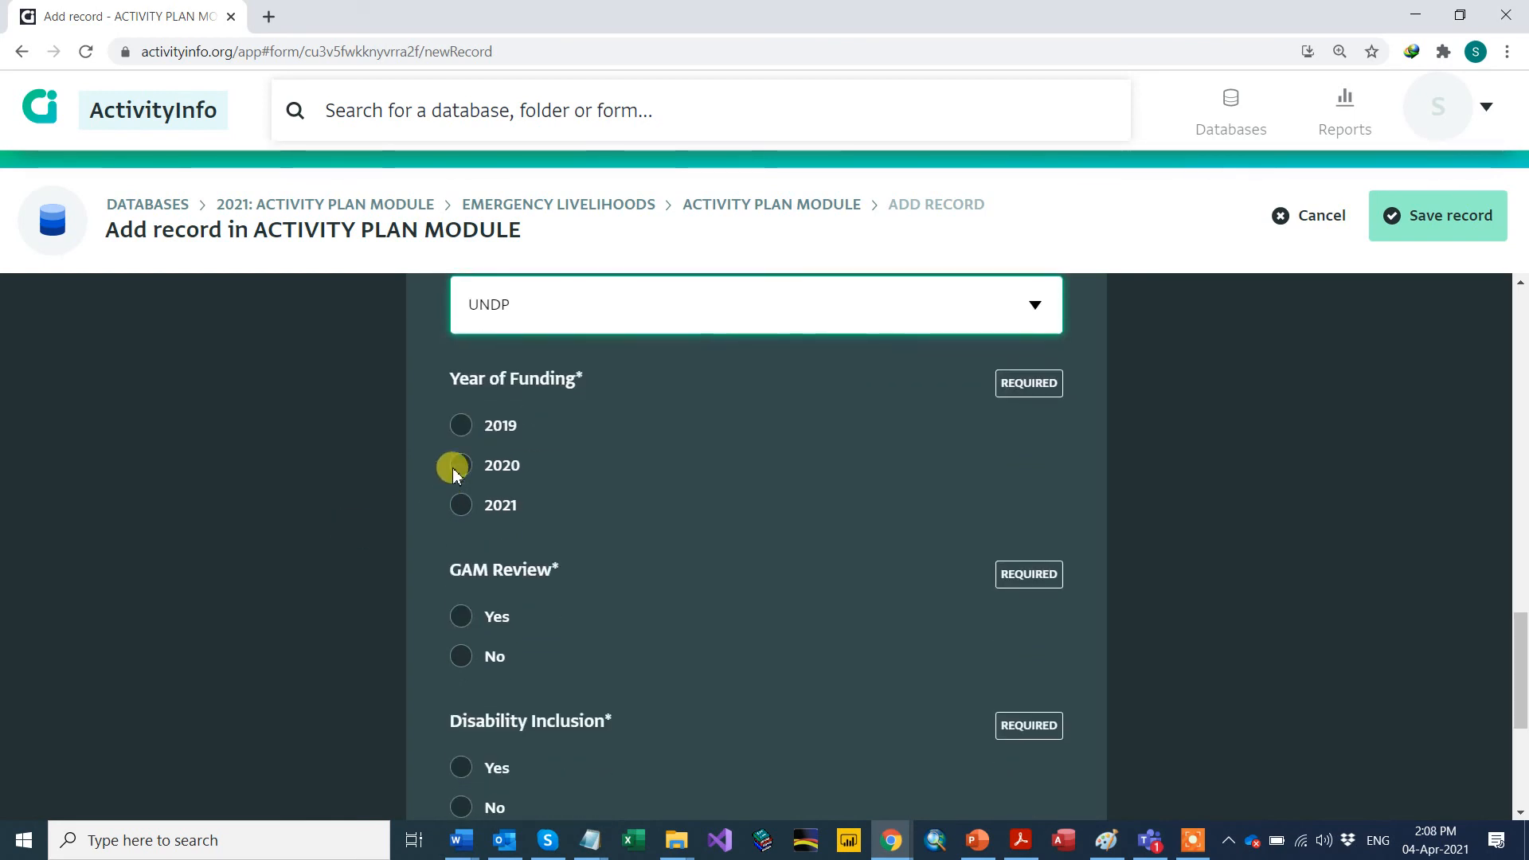
Step: Set Year of Funding to 2020 and answer Yes to 'Do you have an FTS Code?'
left_click(460, 425)
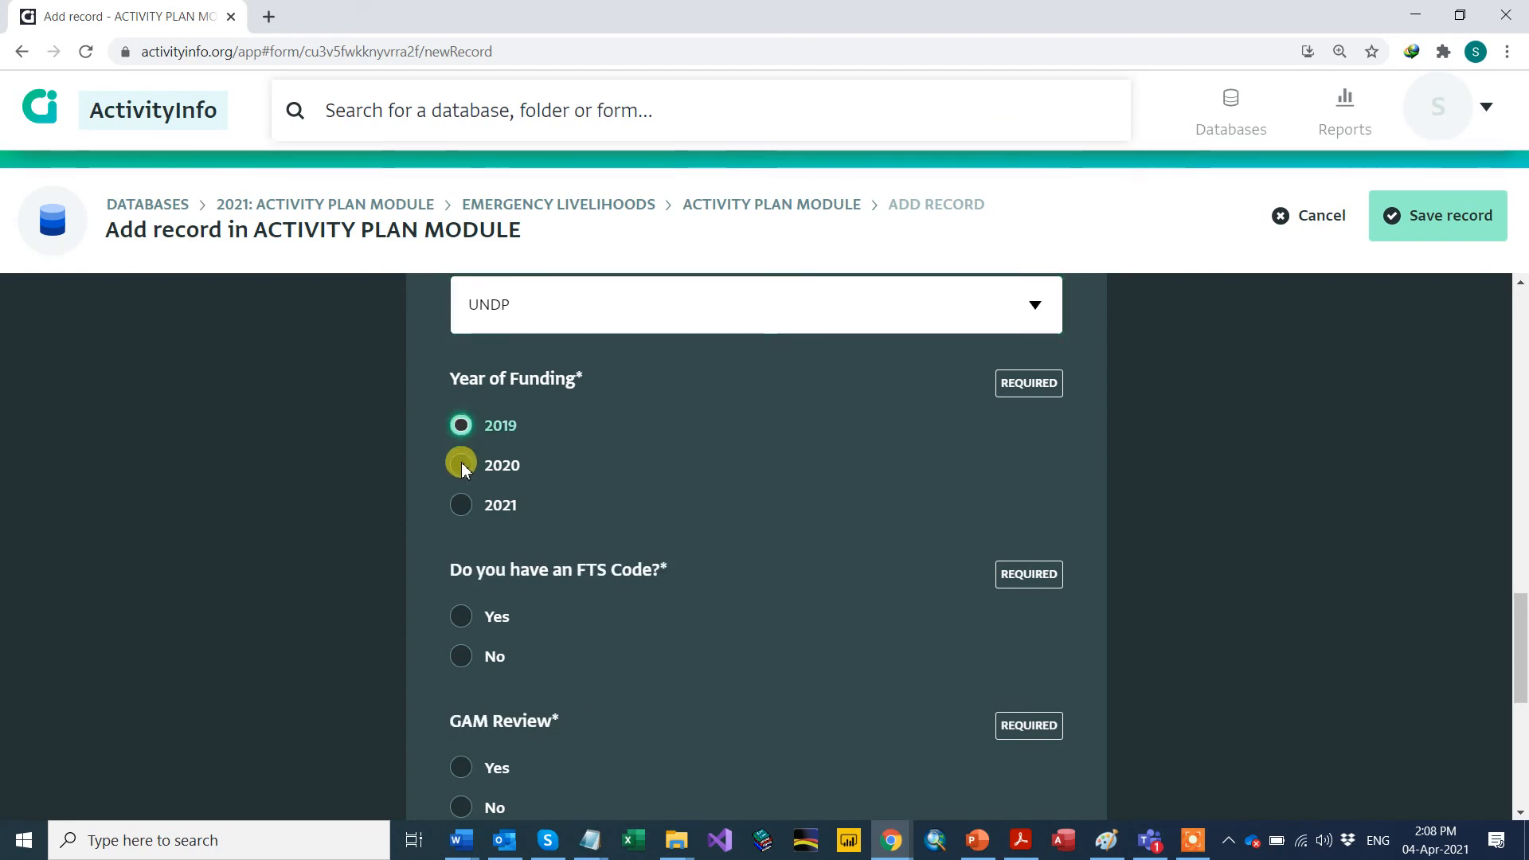
left_click(462, 467)
scroll(422, 494, "down", 1)
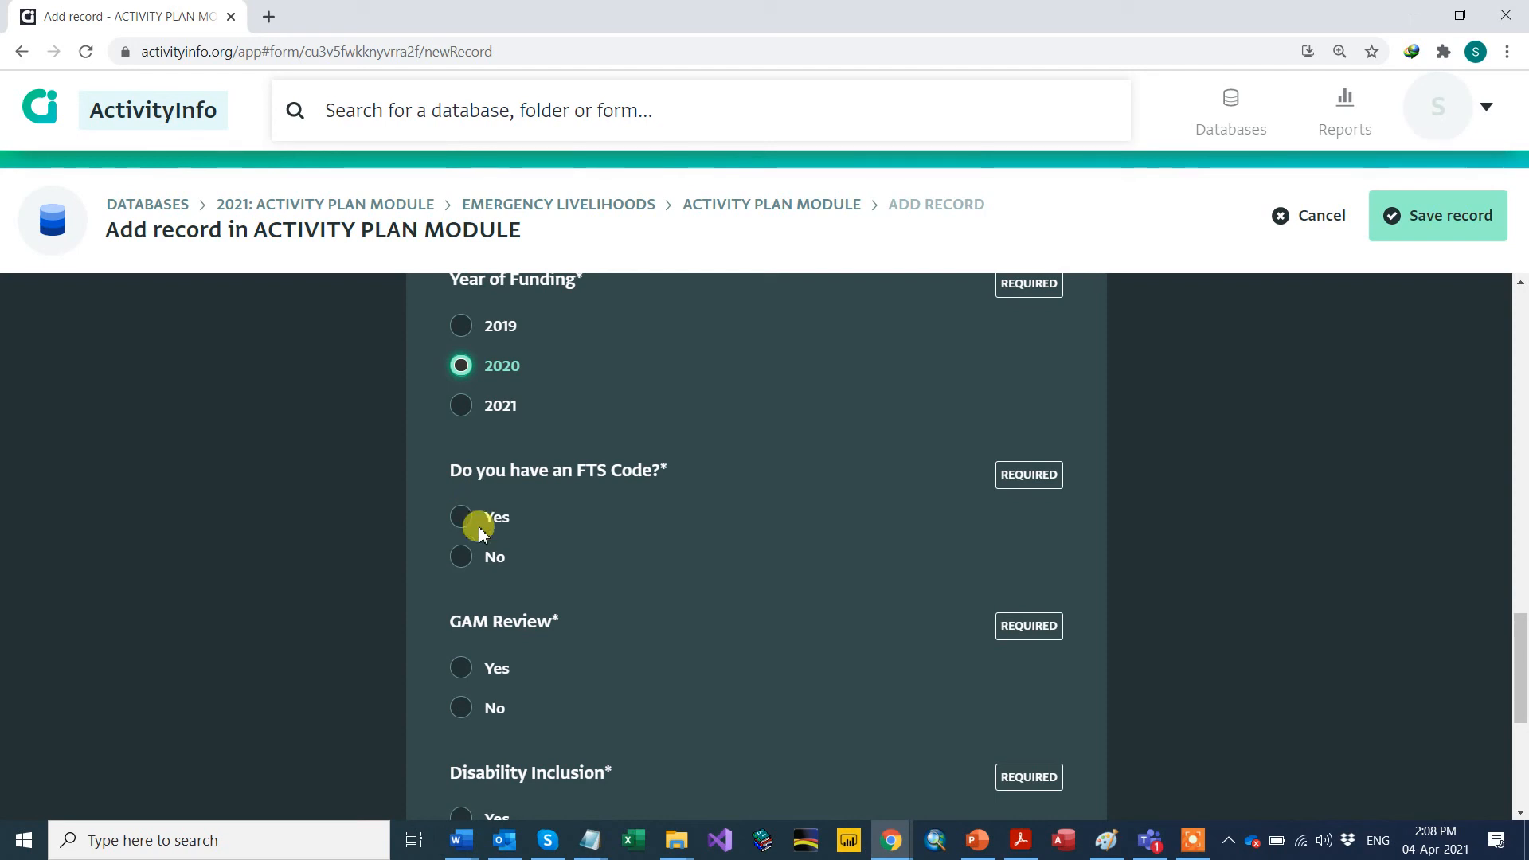
left_click(462, 559)
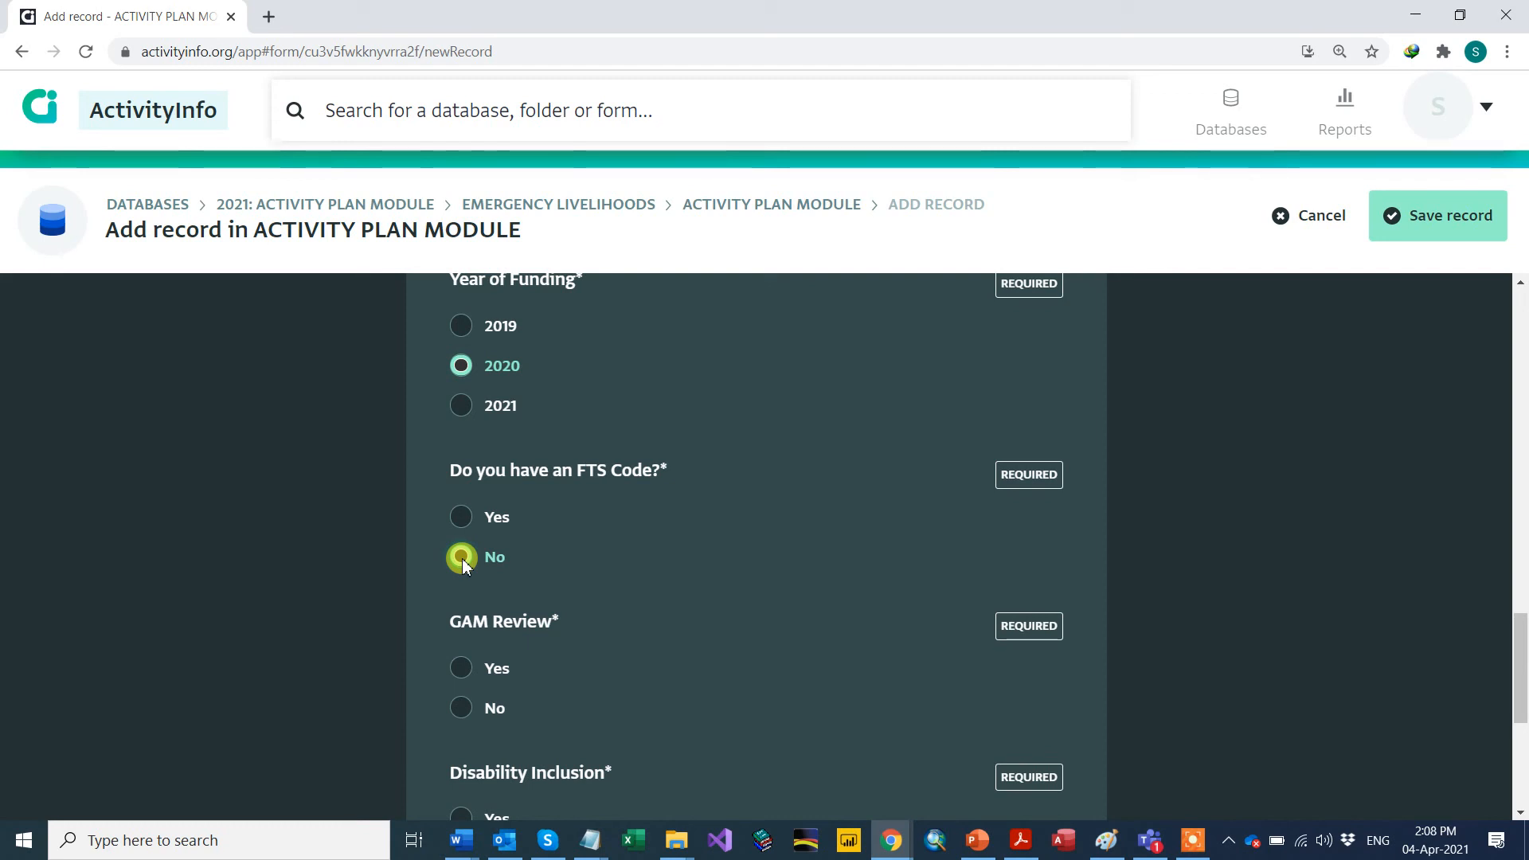
left_click(460, 519)
scroll(369, 539, "down", 3)
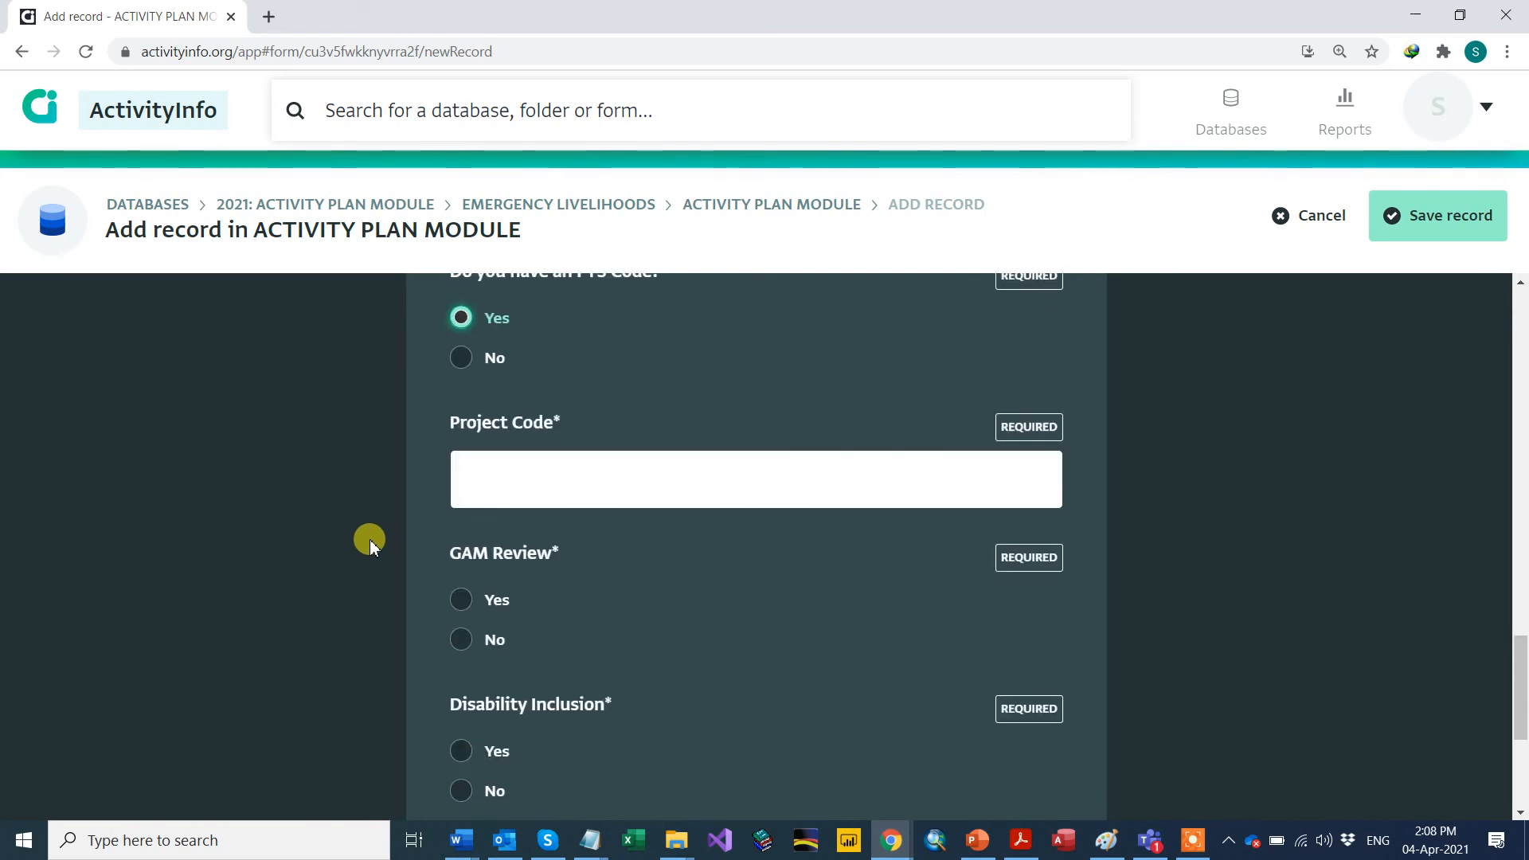
Step: Dismiss the Project Code suggestions, leaving it blank, and open a new browser tab
left_click(516, 486)
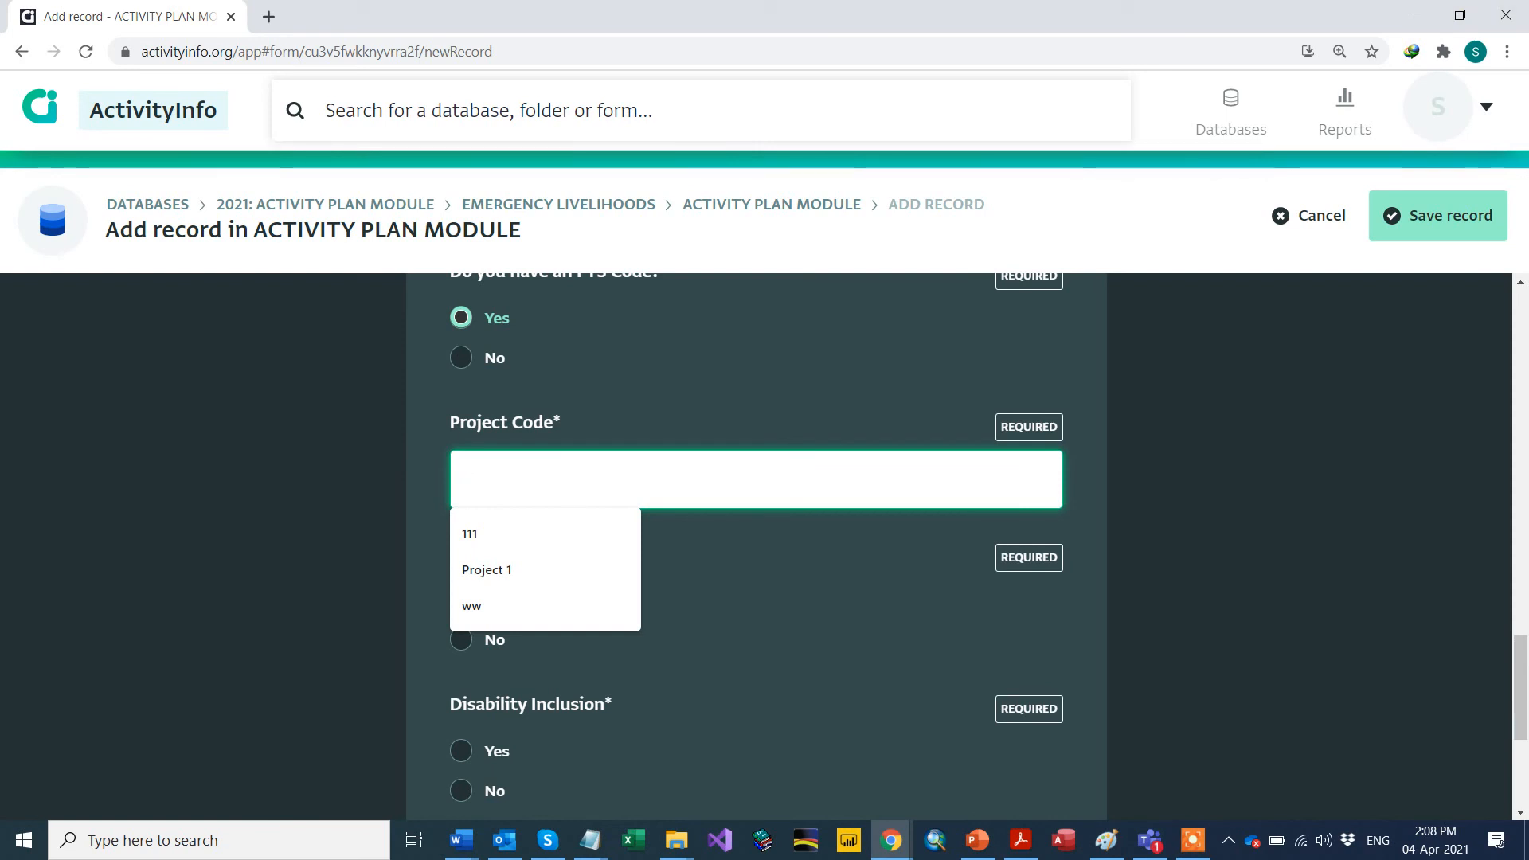
key("Escape")
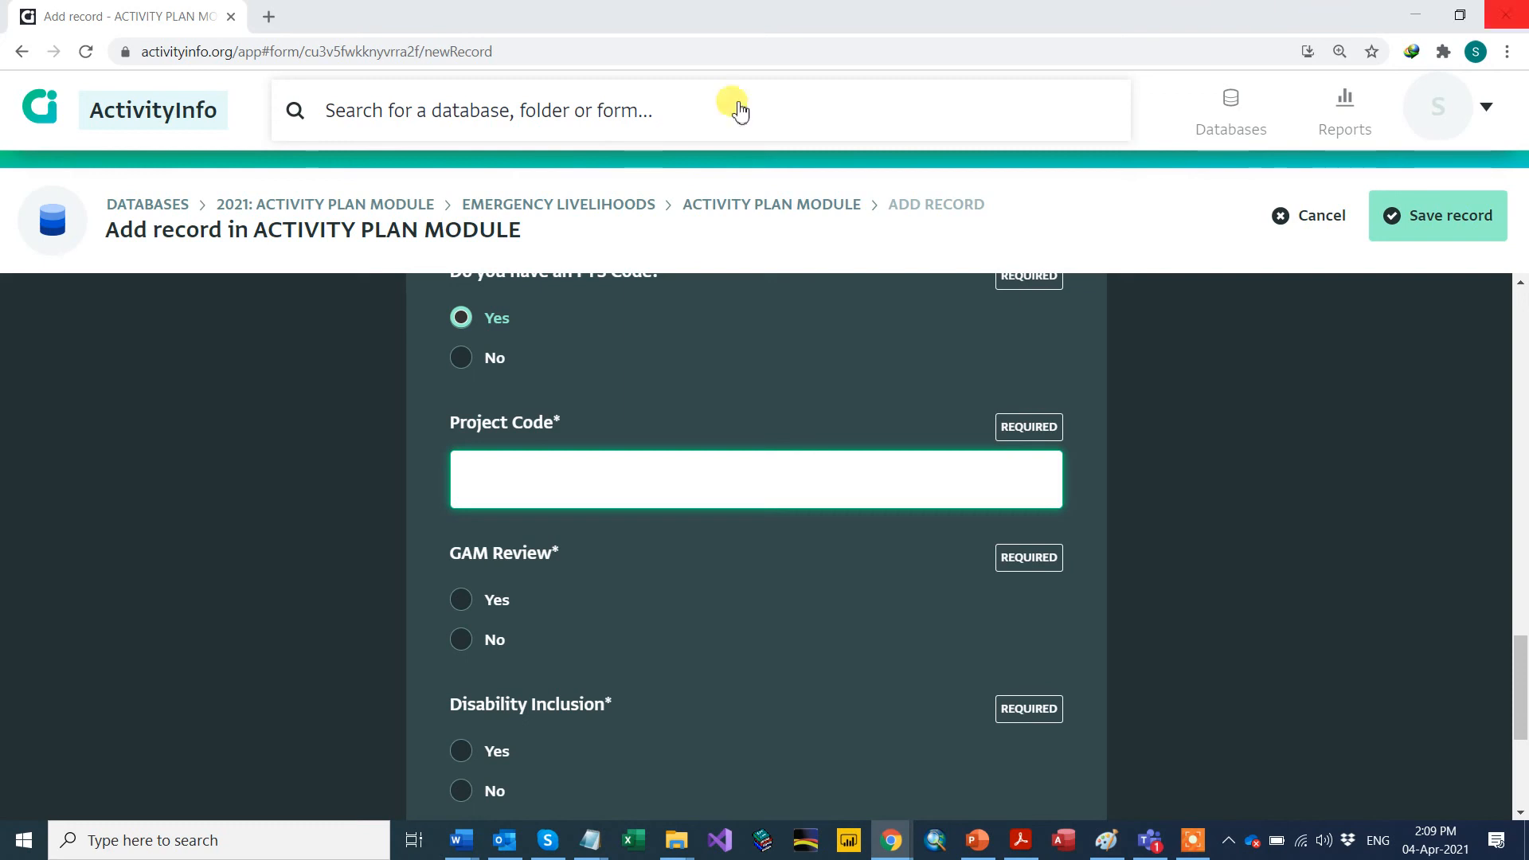
left_click(271, 16)
Step: Load fts.unocha.org in the new tab, correcting the mistyped fts.ocha.org address
left_click(259, 48)
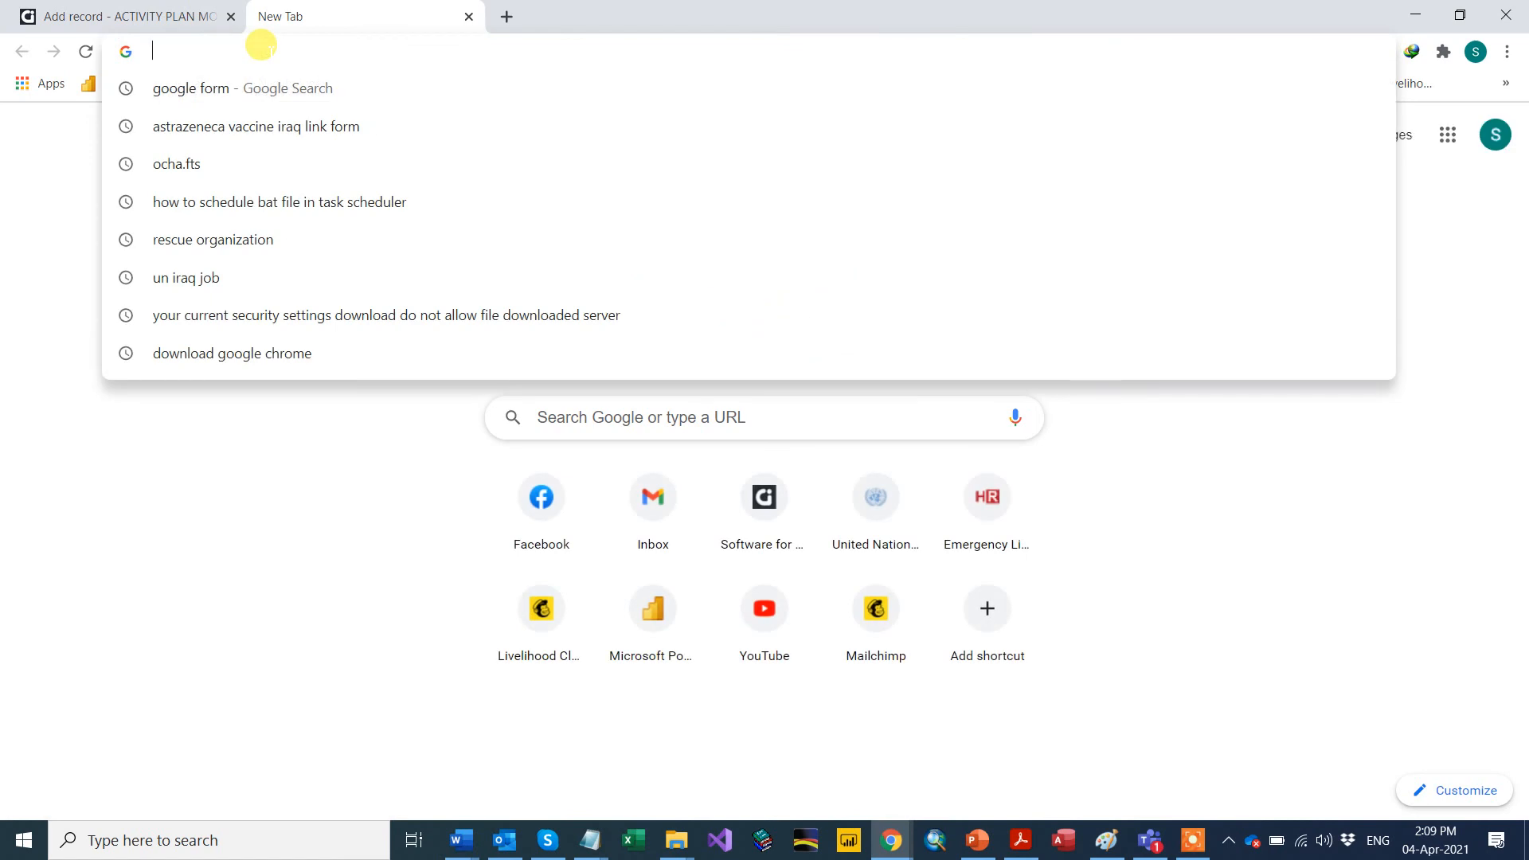
type("ft")
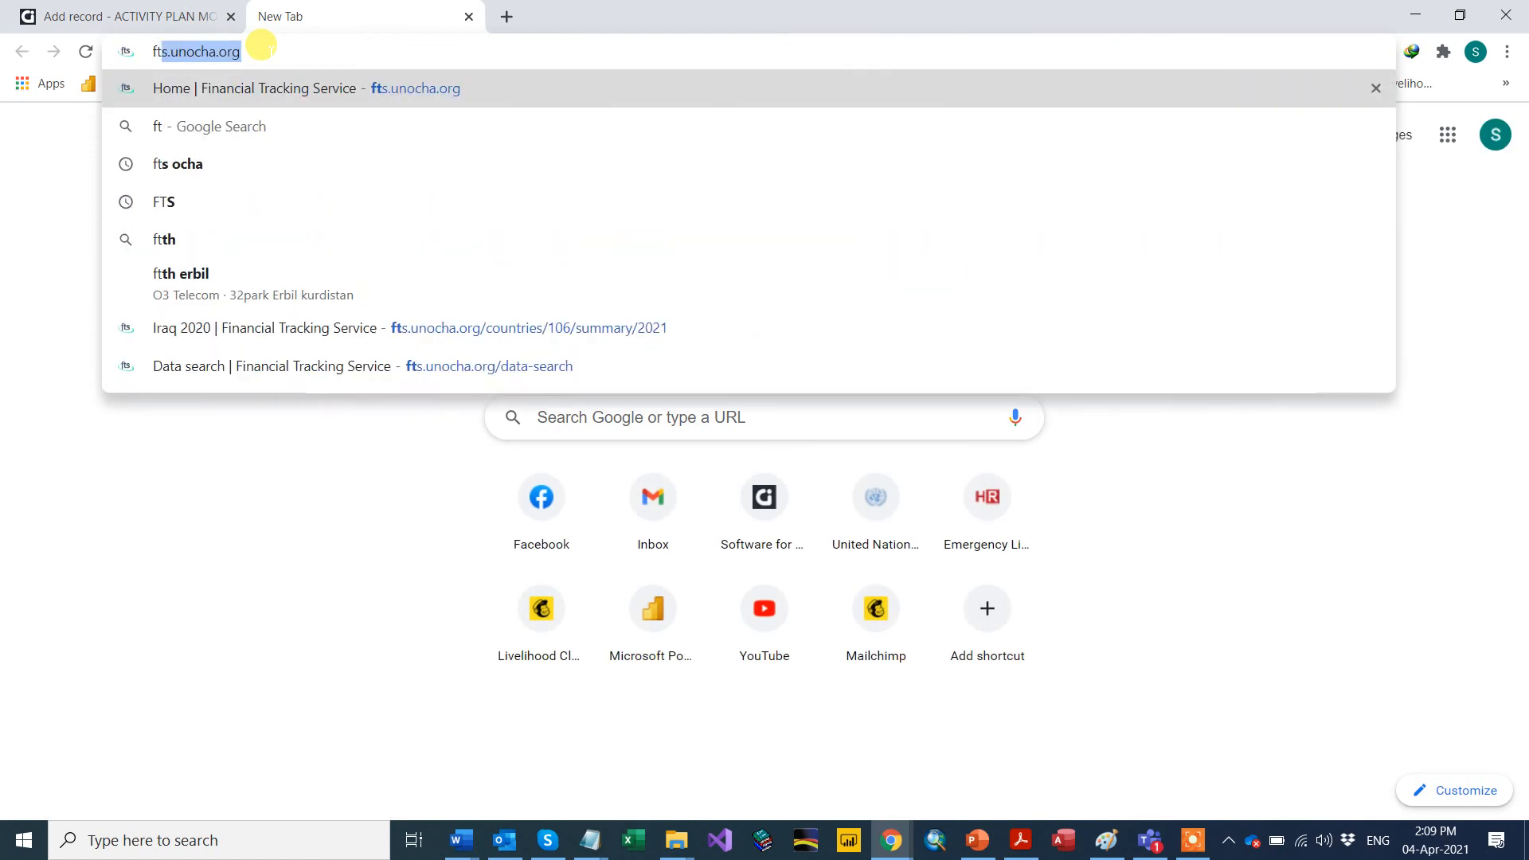
key("BackSpace")
type("s")
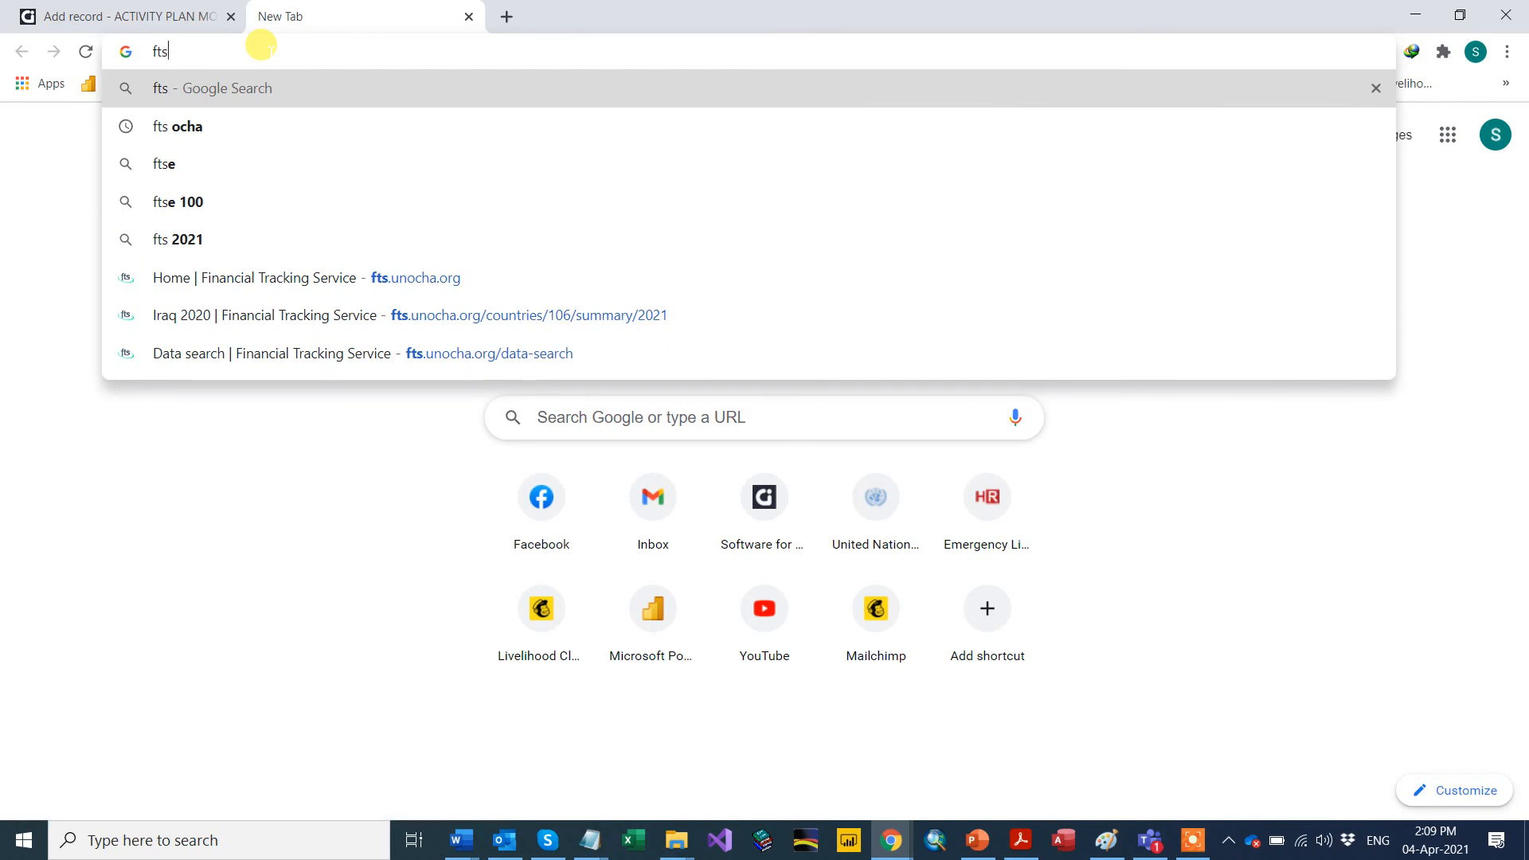
type(".ocha")
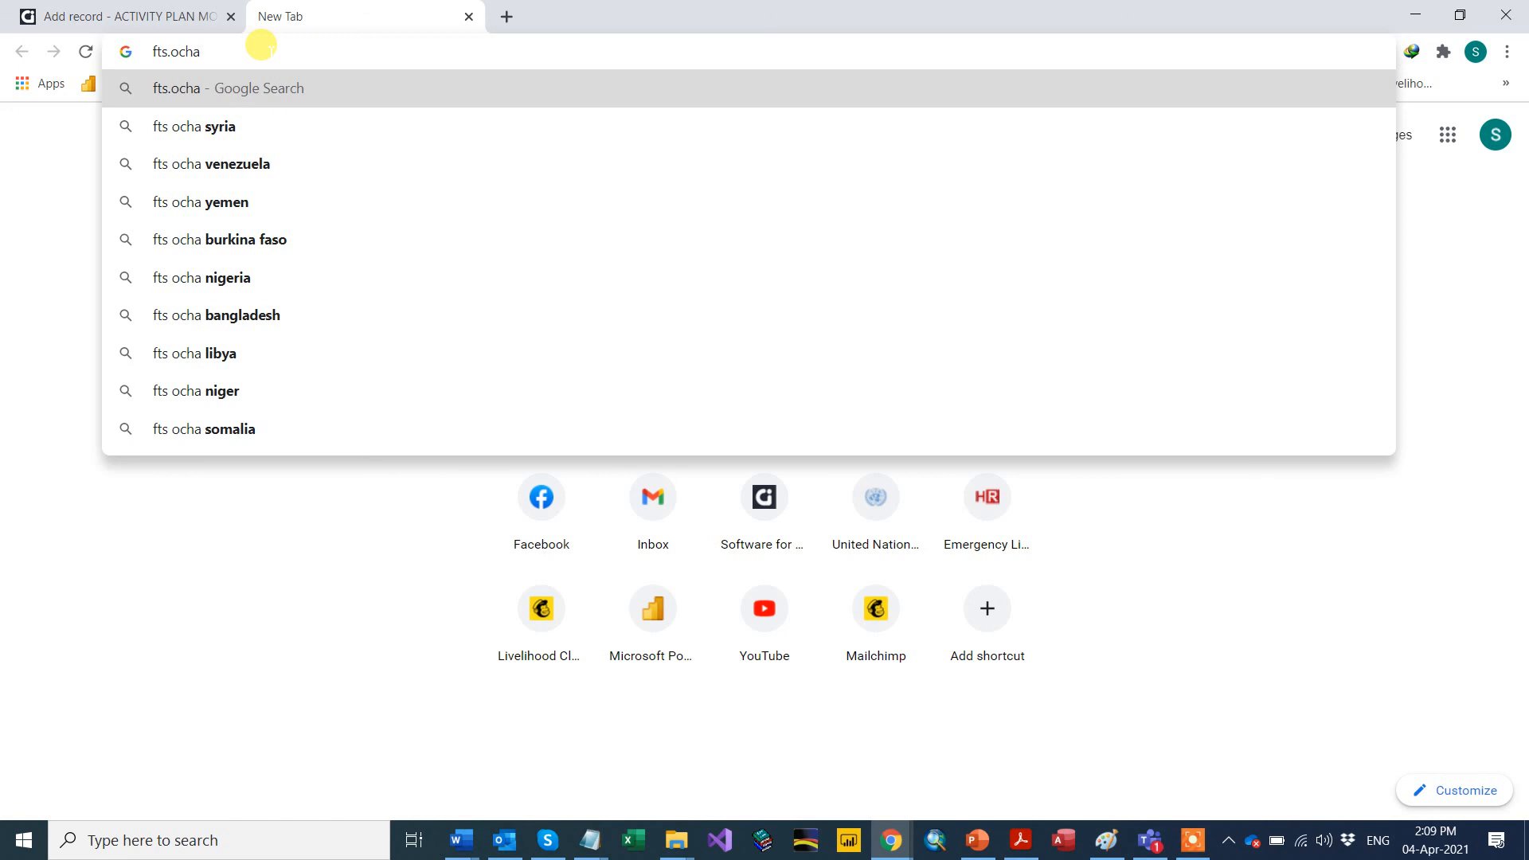
type(".org")
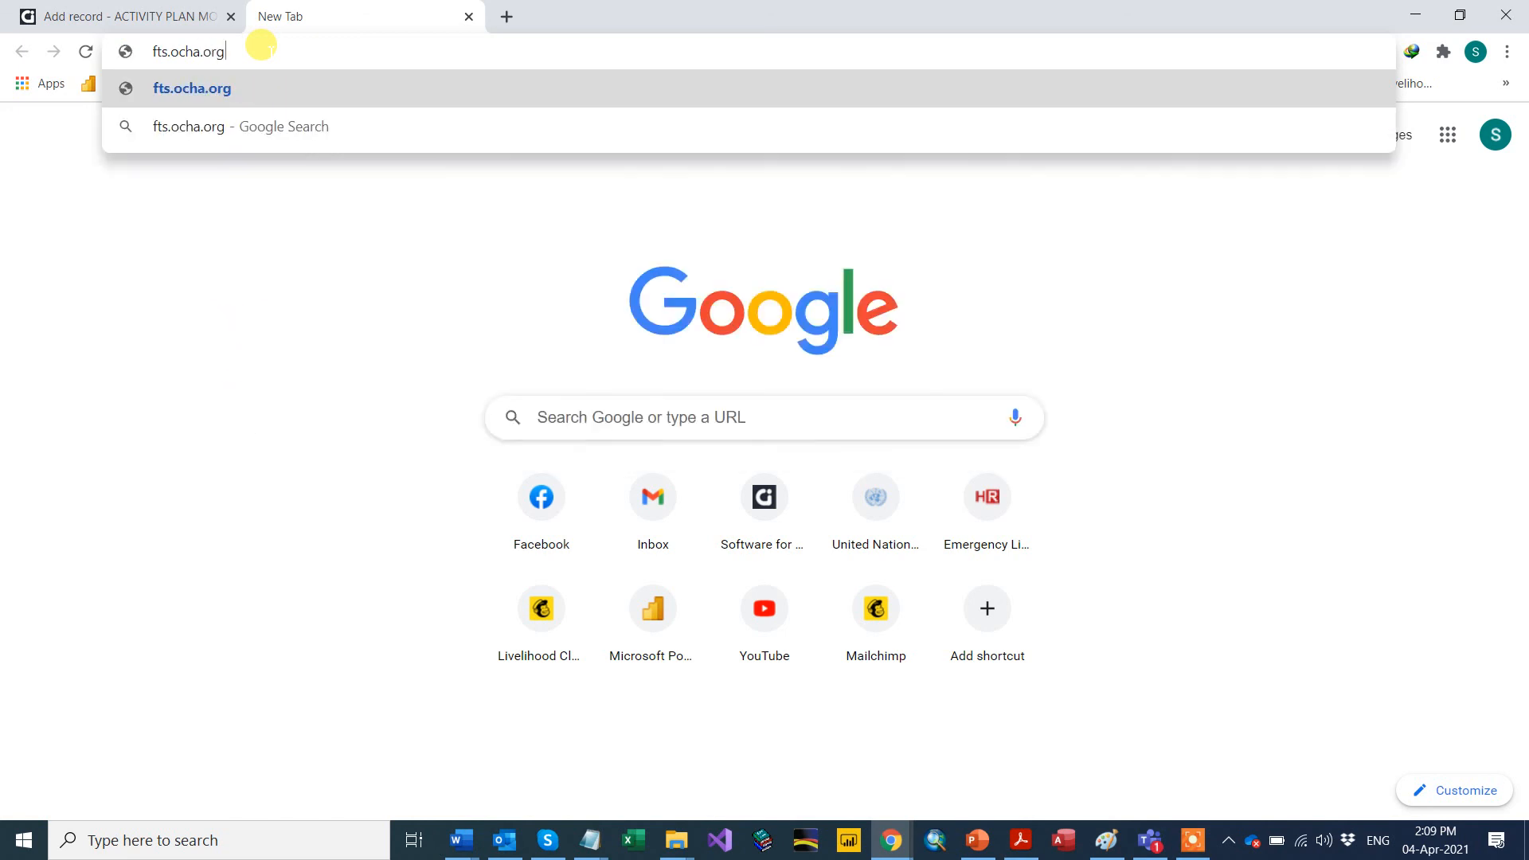
key("Return")
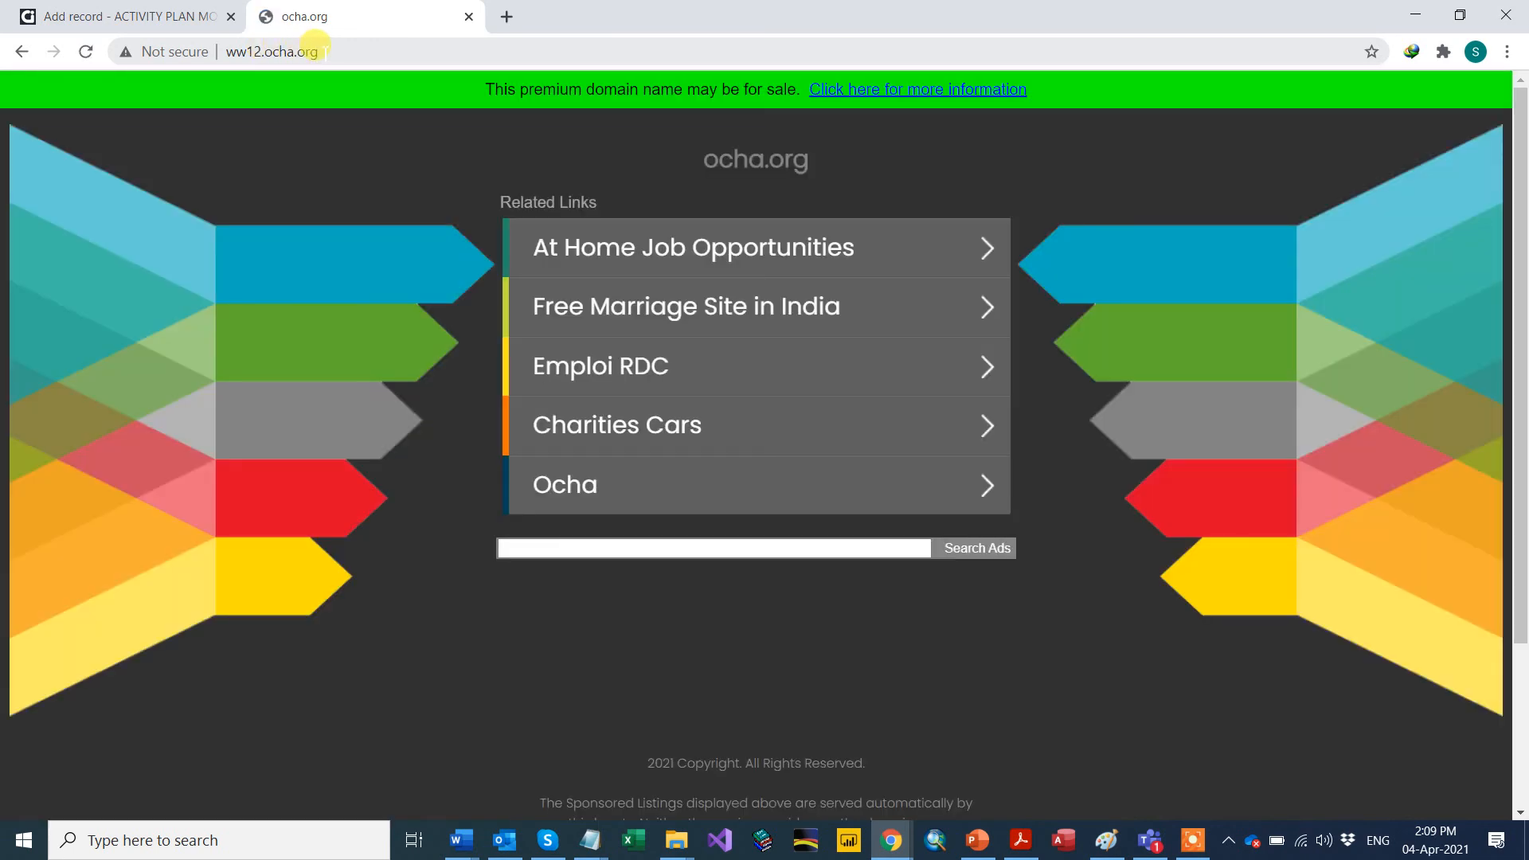
left_click(307, 50)
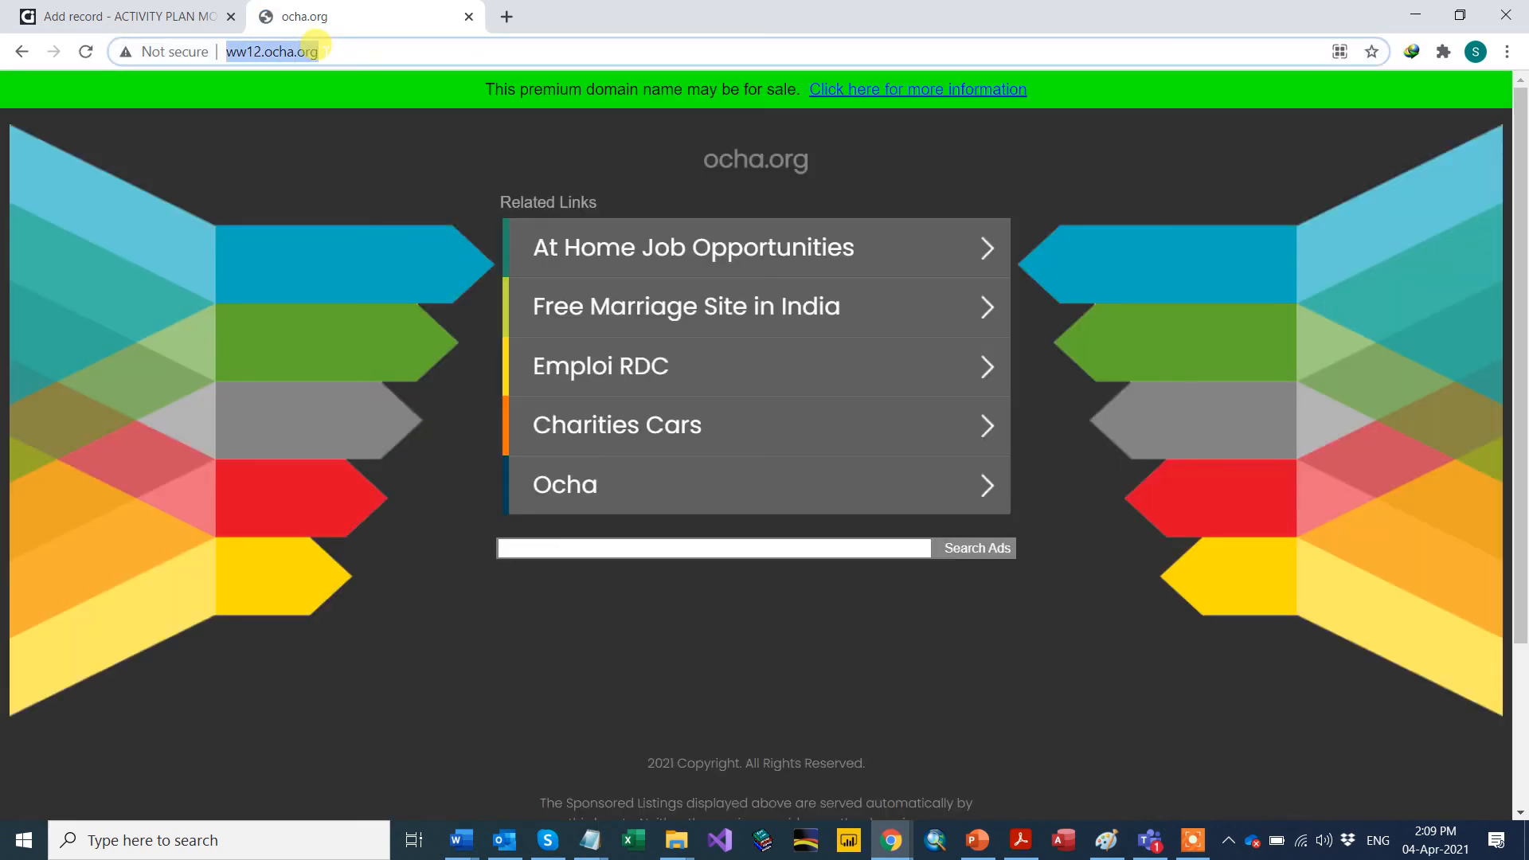
type("tf")
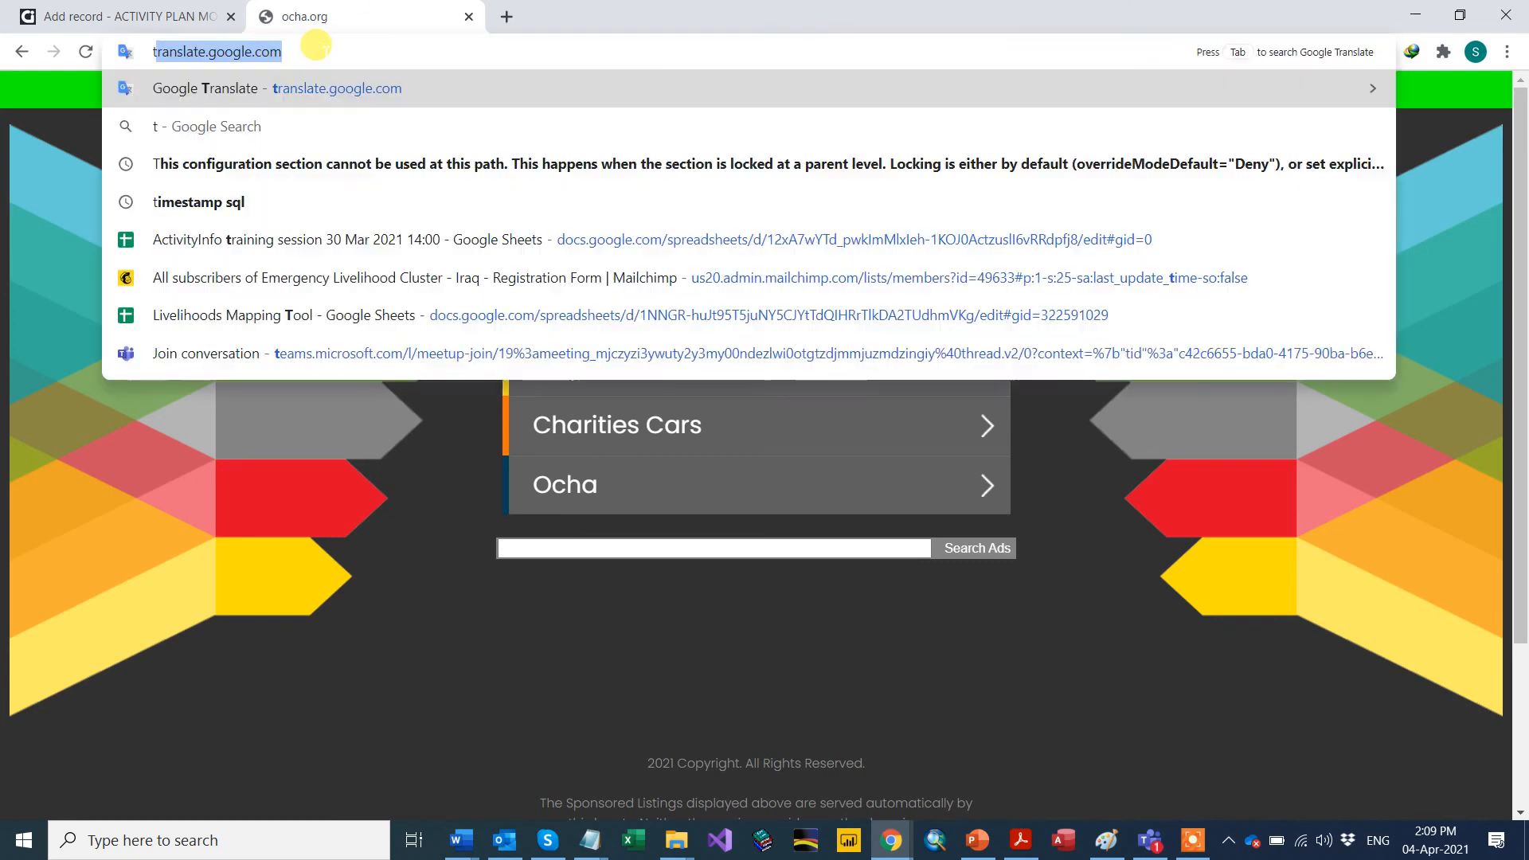
key("BackSpace")
key("BackSpace")
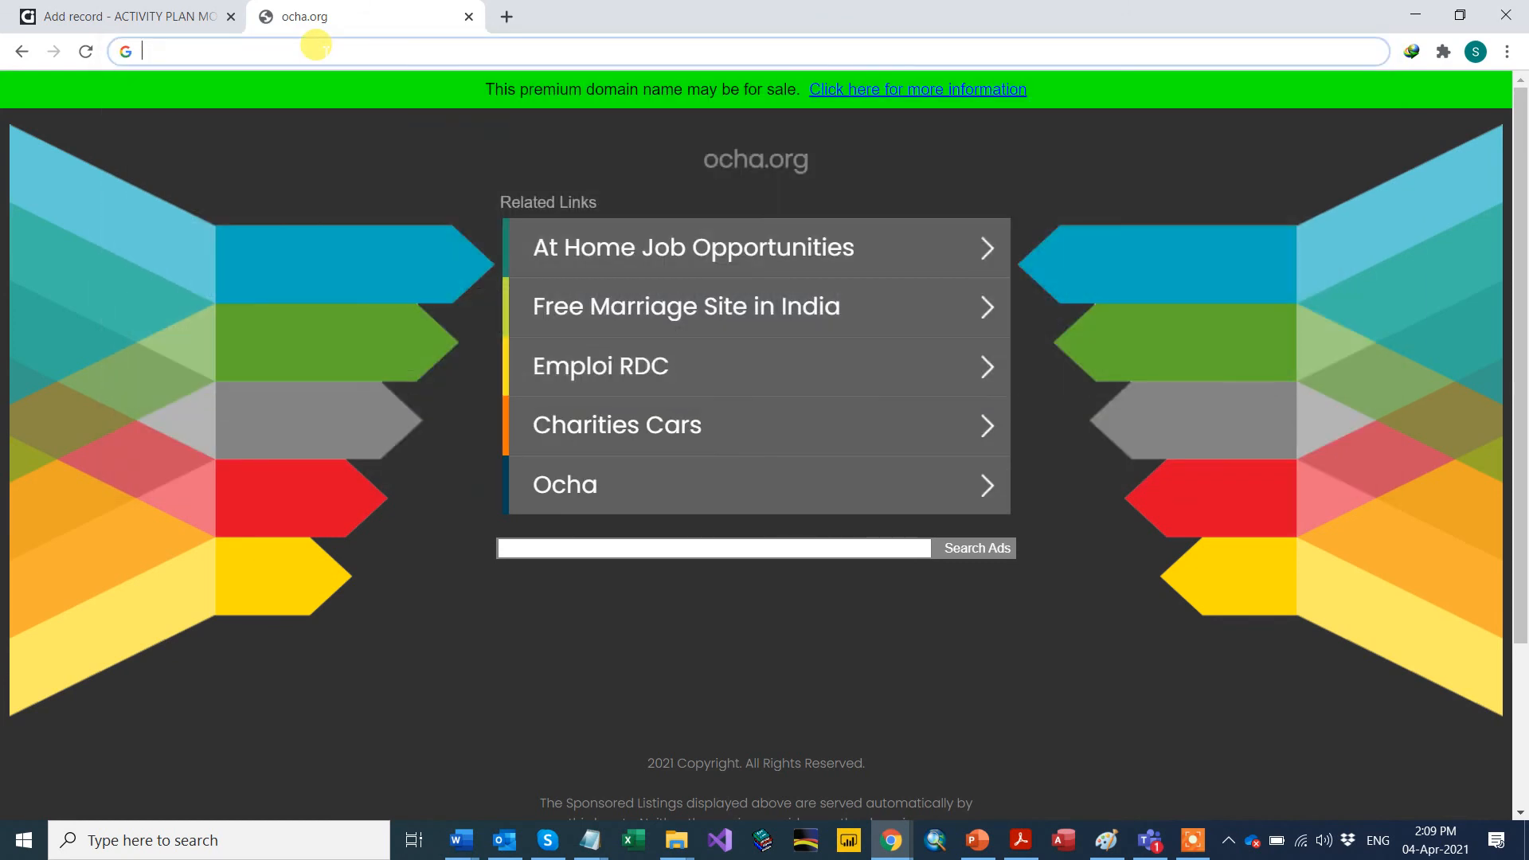
type("fts.")
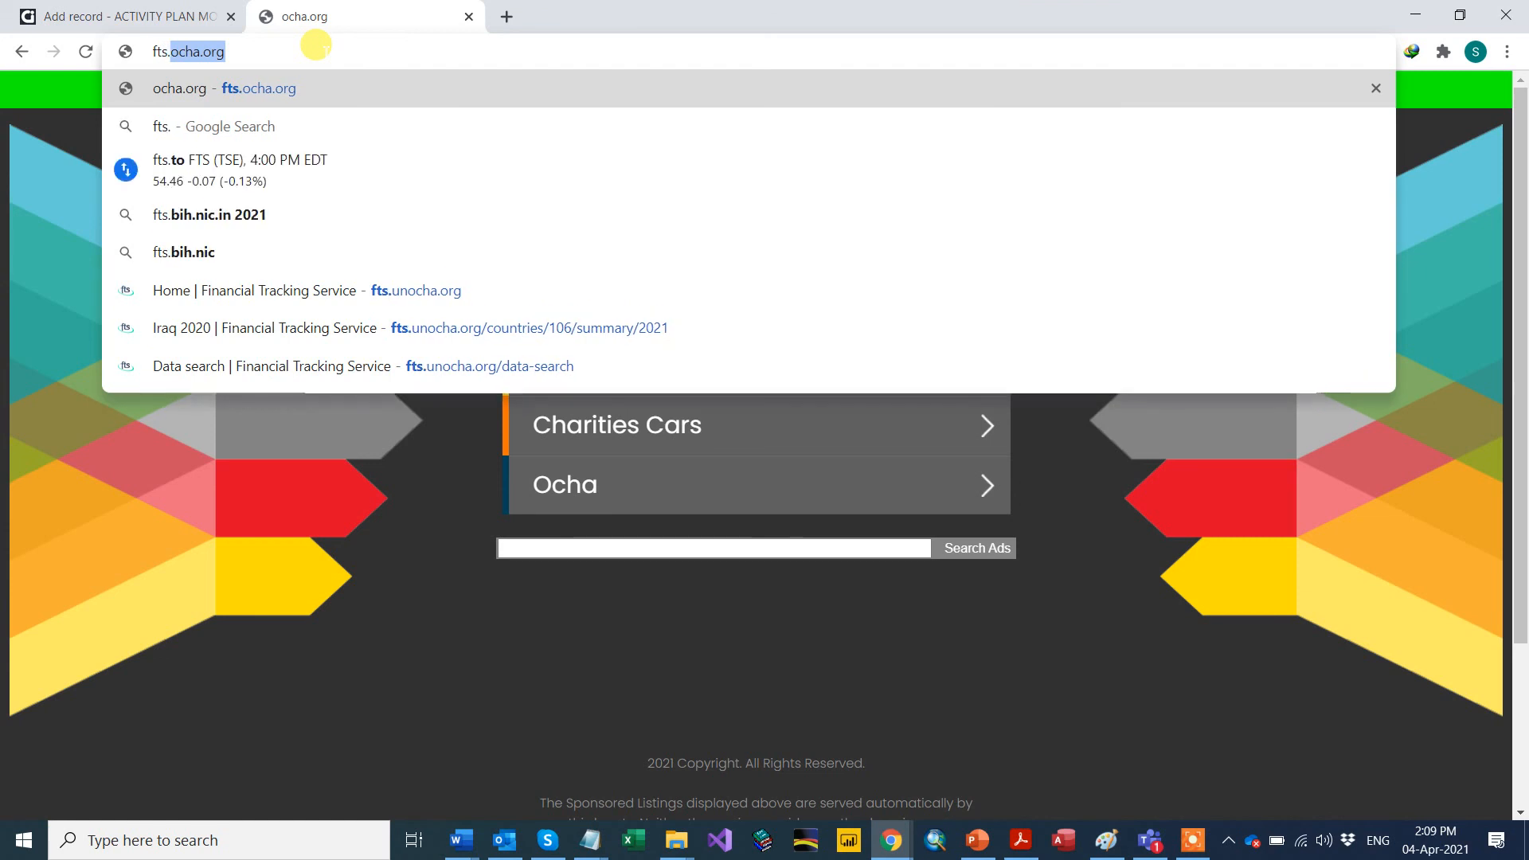
type("unocha")
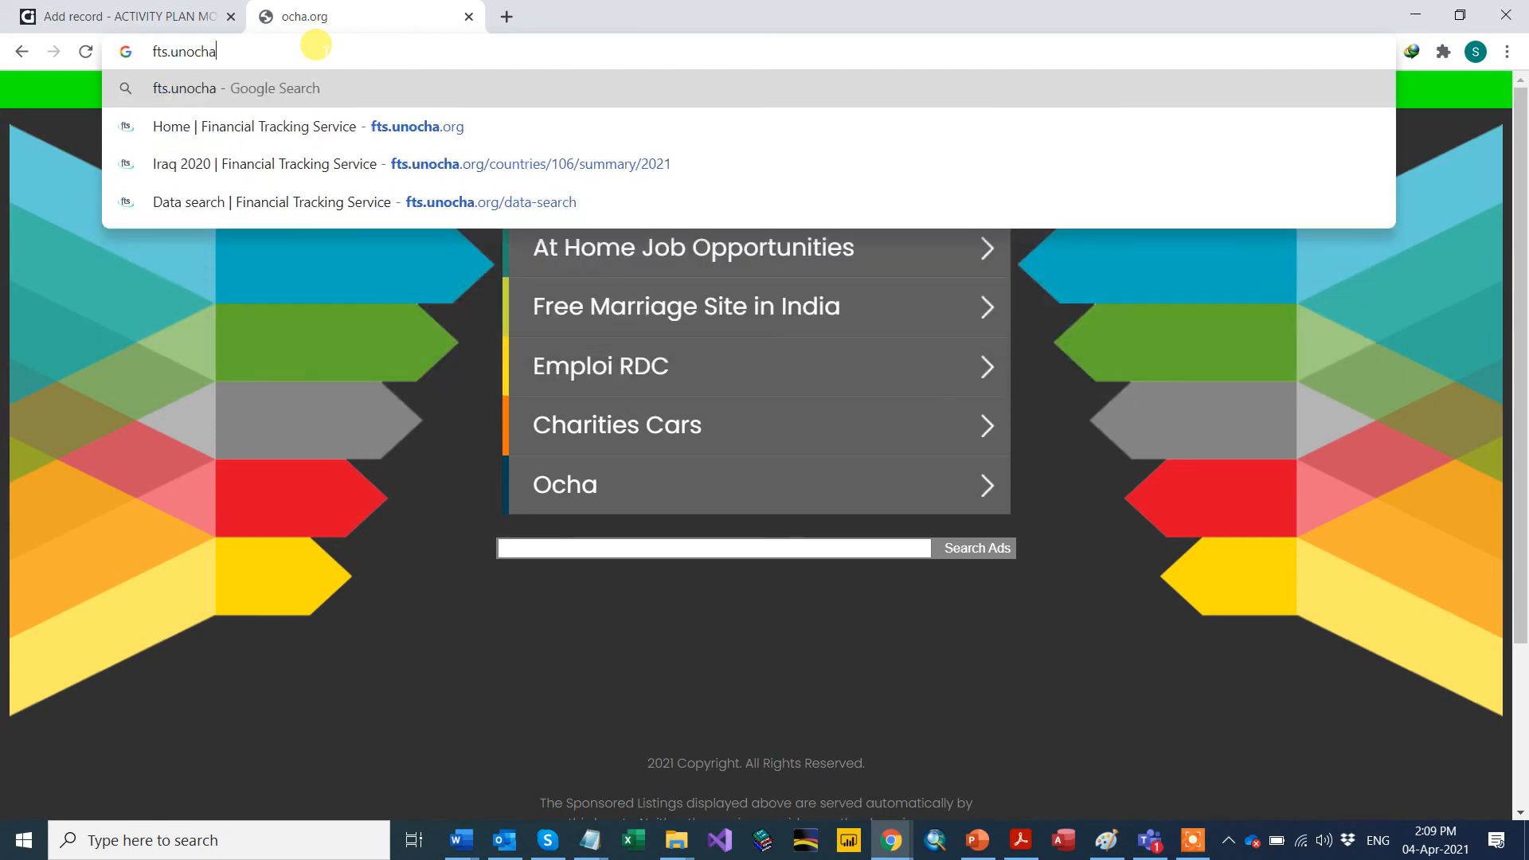
type(".org")
key("Return")
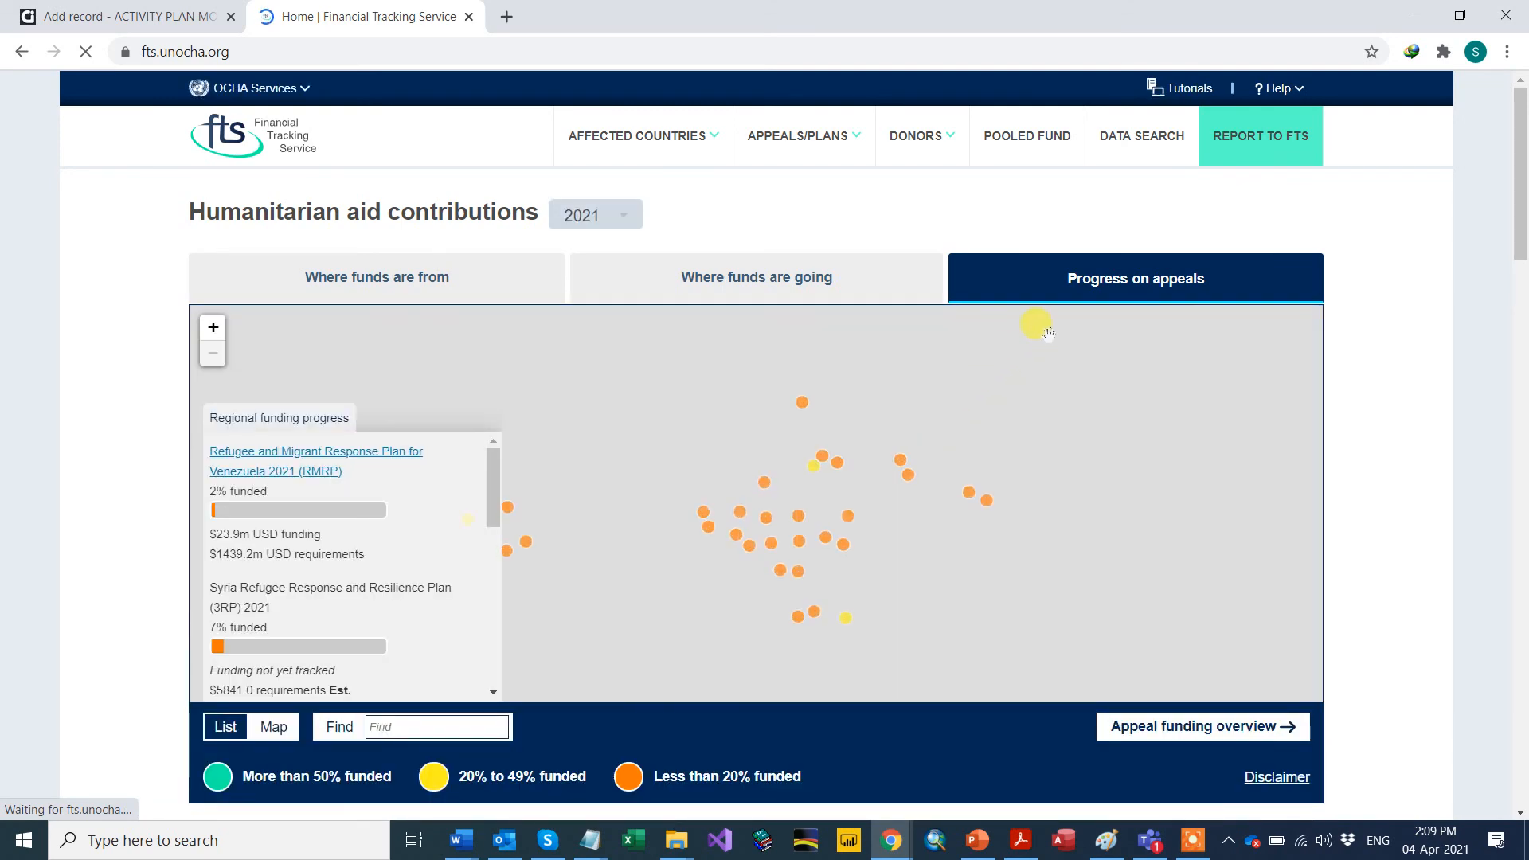
Step: Open REPORT TO FTS from the FTS home page's top navigation bar
scroll(748, 342, "down", 4)
scroll(742, 355, "up", 4)
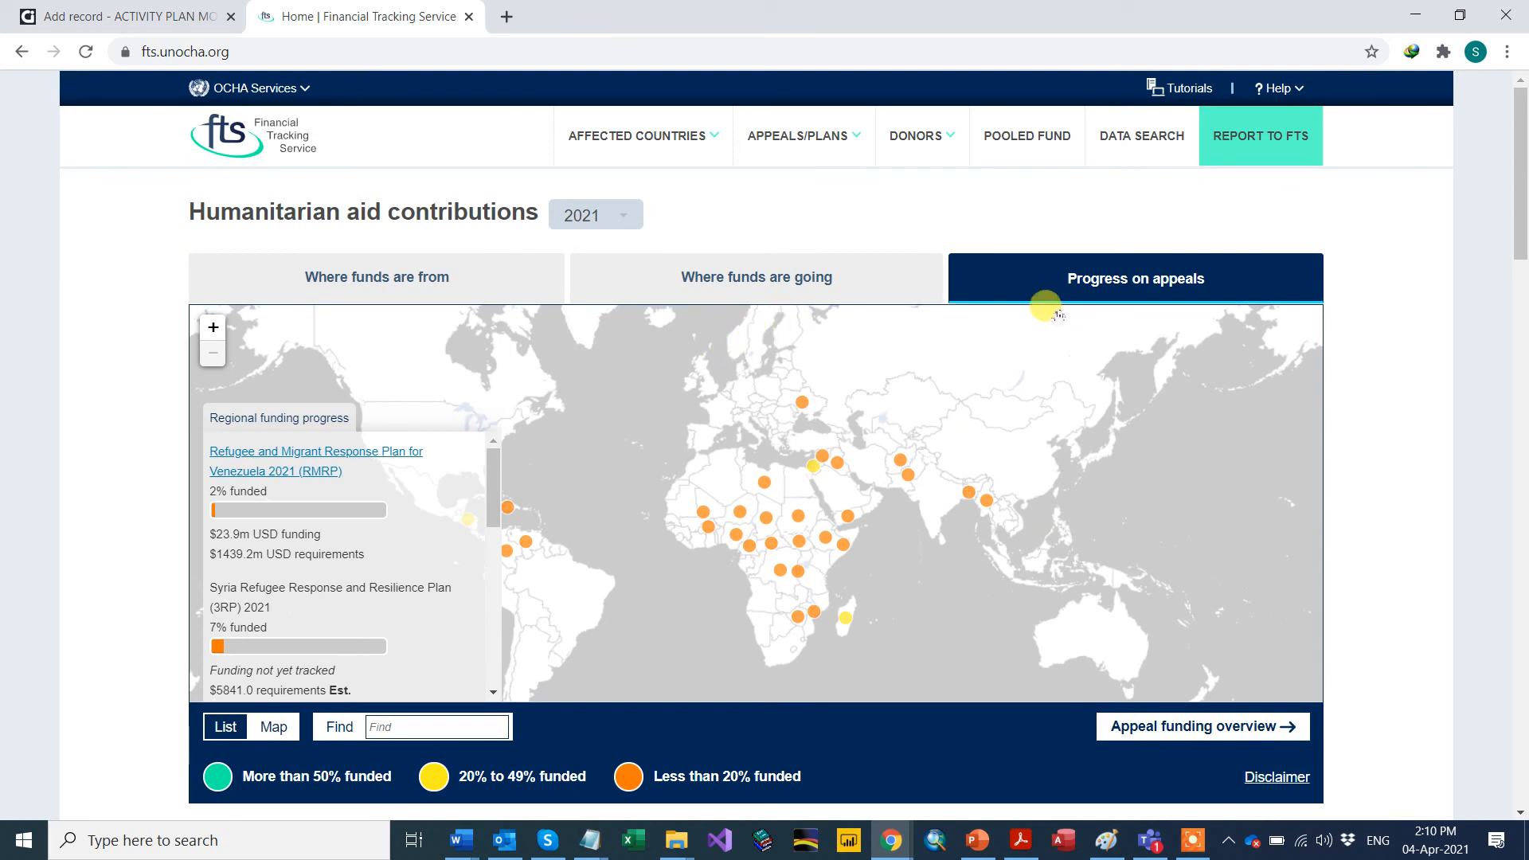
left_click(1245, 153)
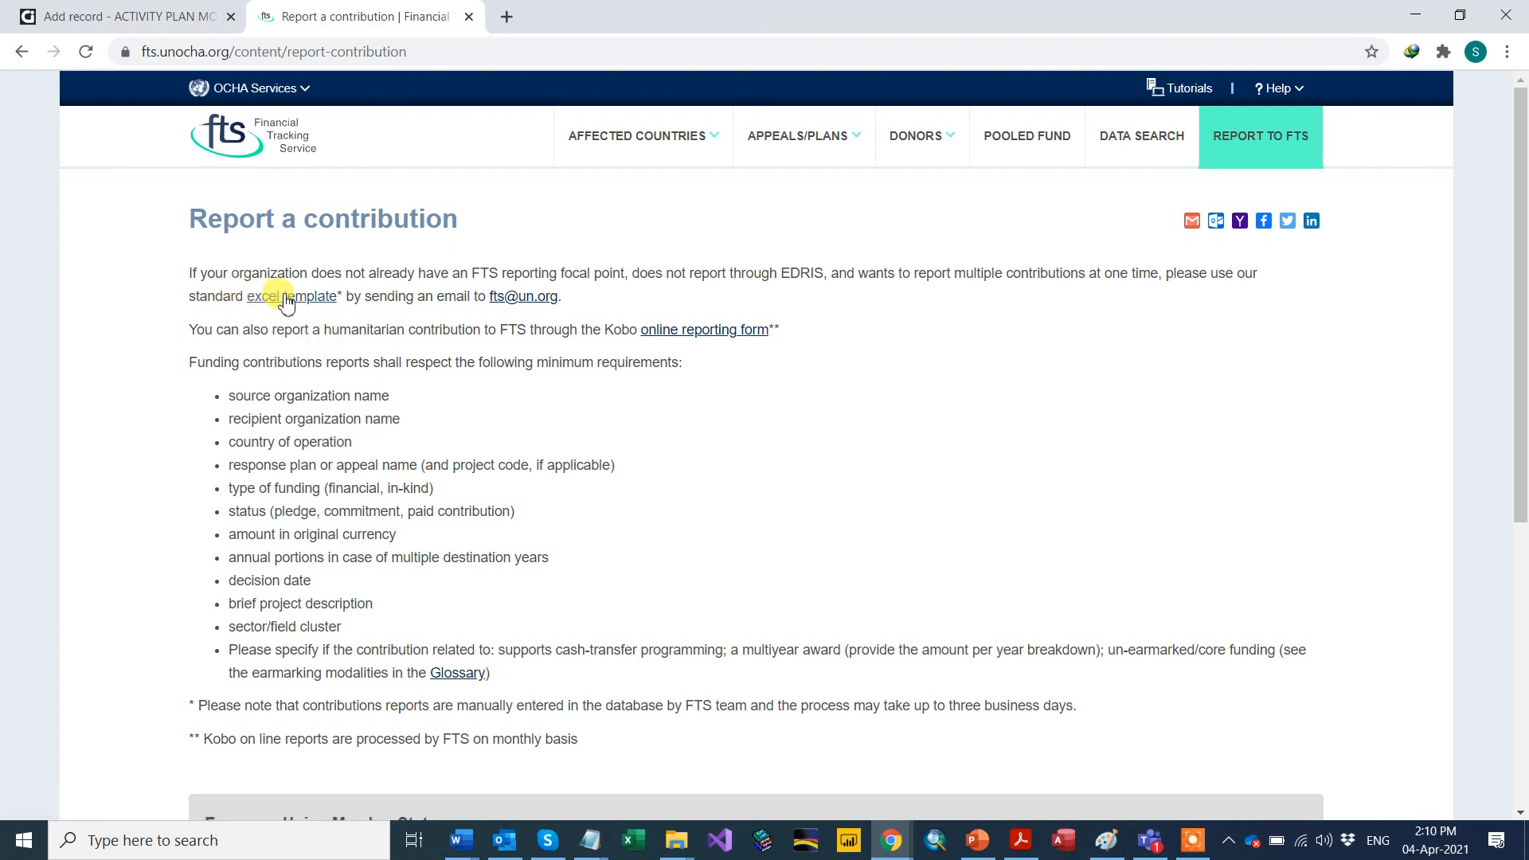
Step: Highlight the Kobo reporting sentence and follow its 'online reporting form' link
left_click_drag(337, 296, 250, 300)
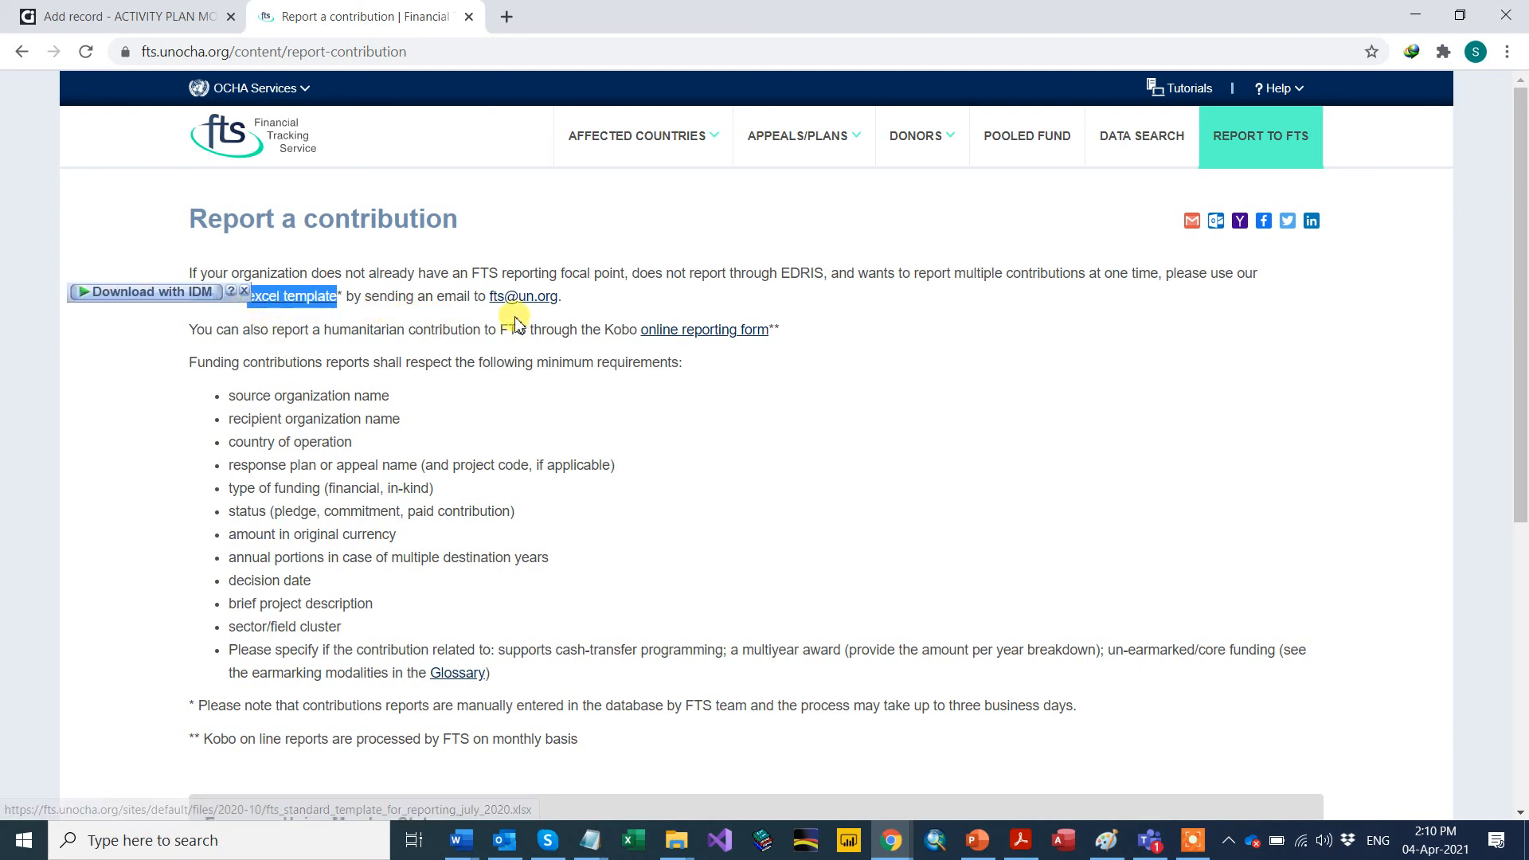
left_click_drag(563, 296, 489, 298)
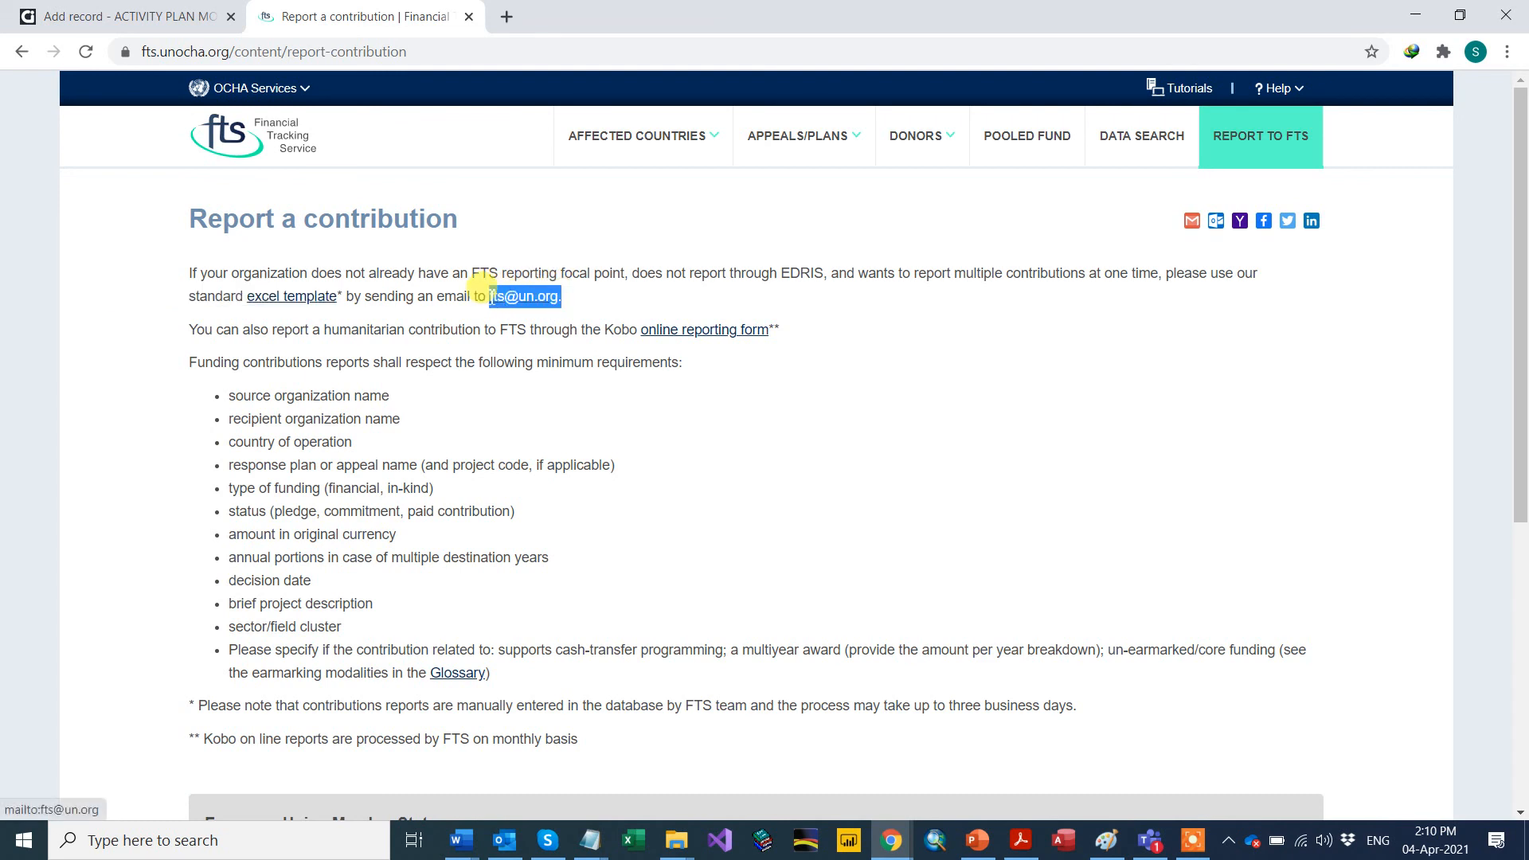
triple_click(208, 329)
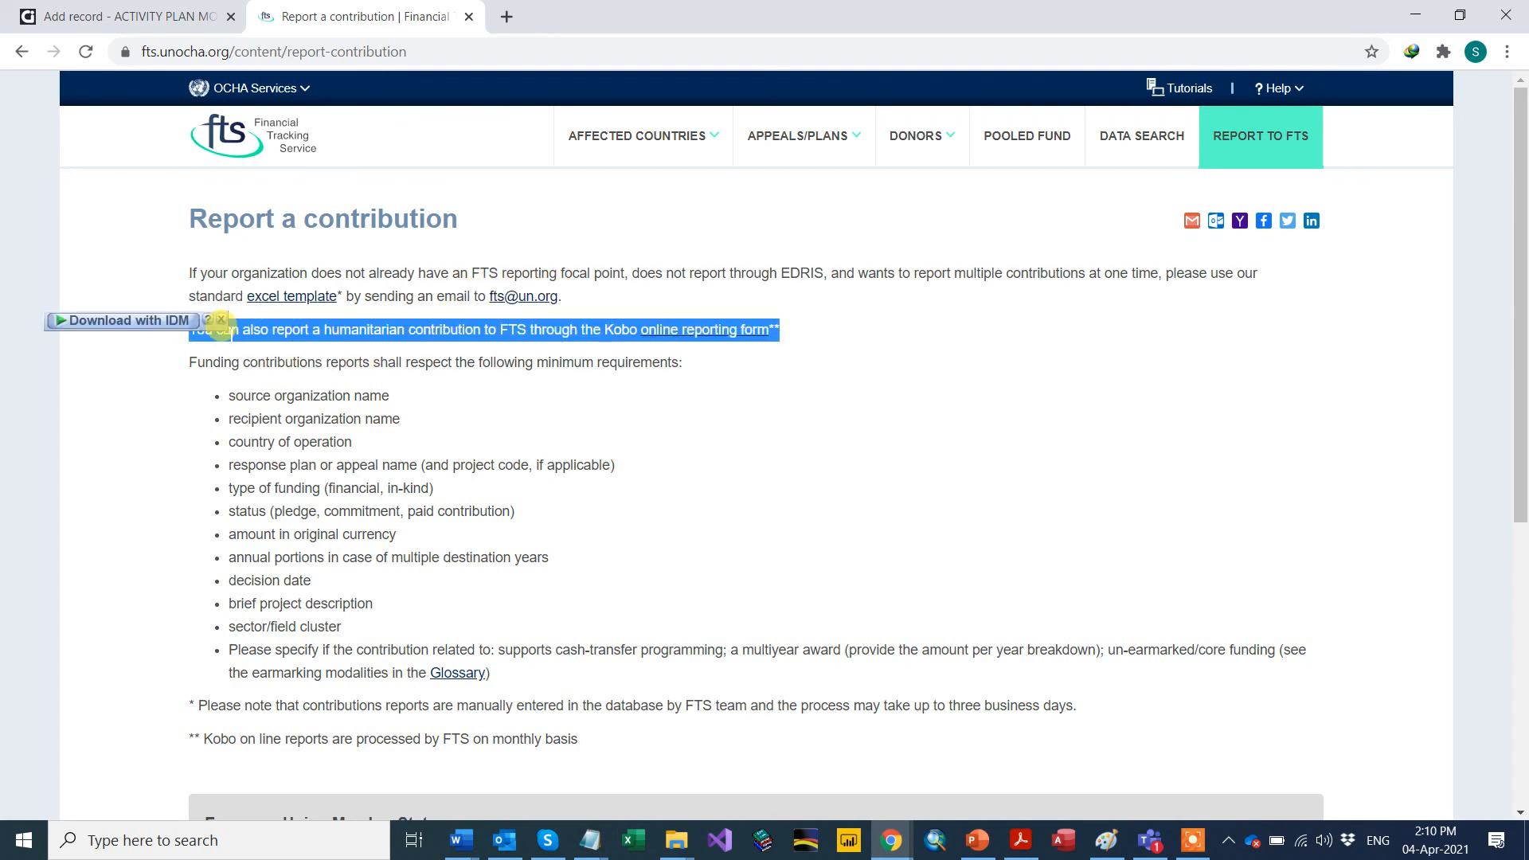
double_click(421, 330)
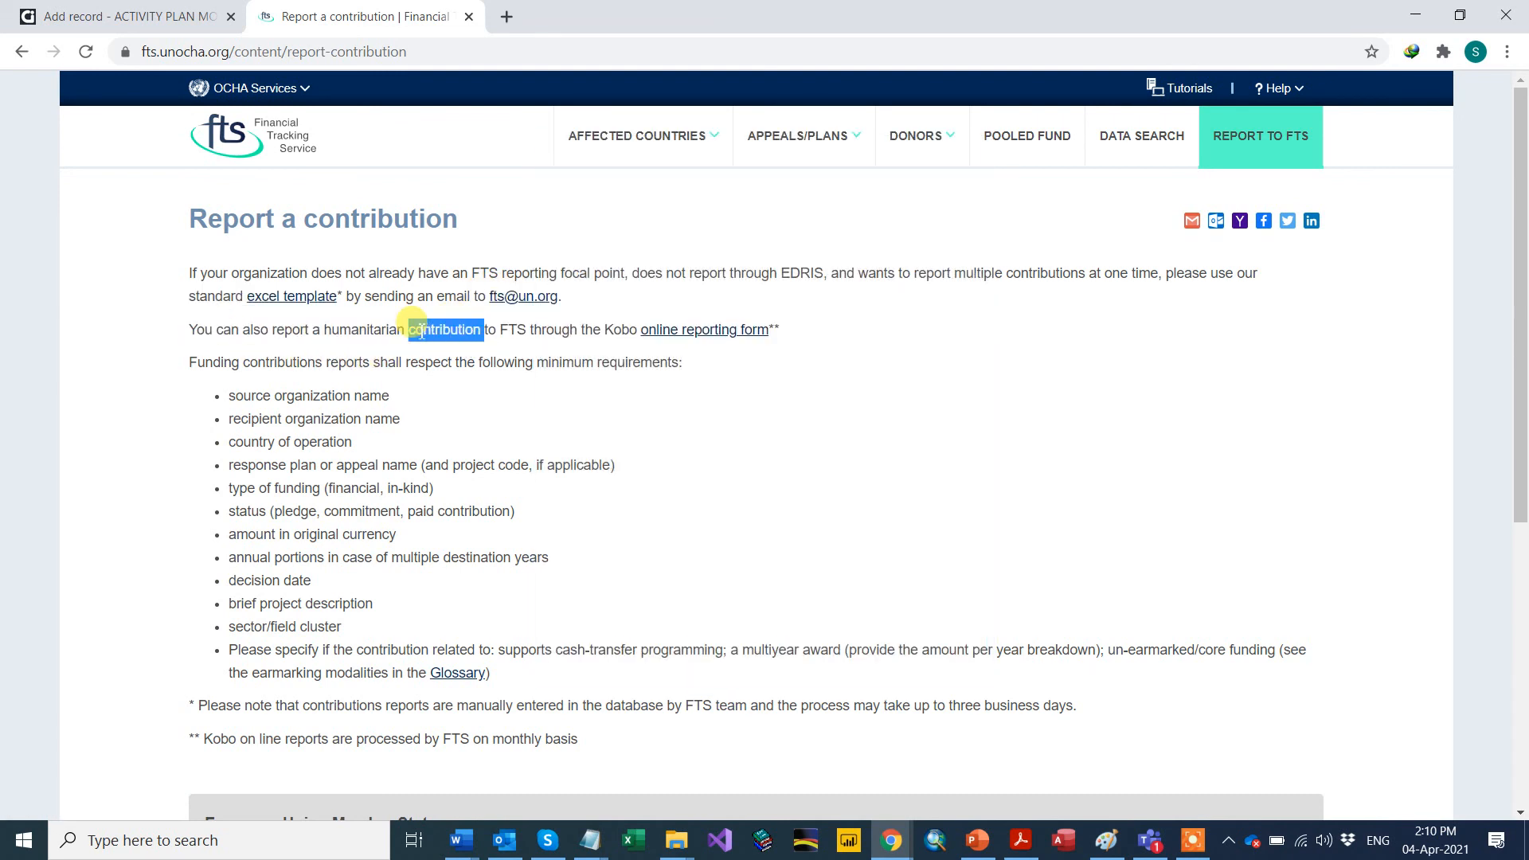
triple_click(514, 330)
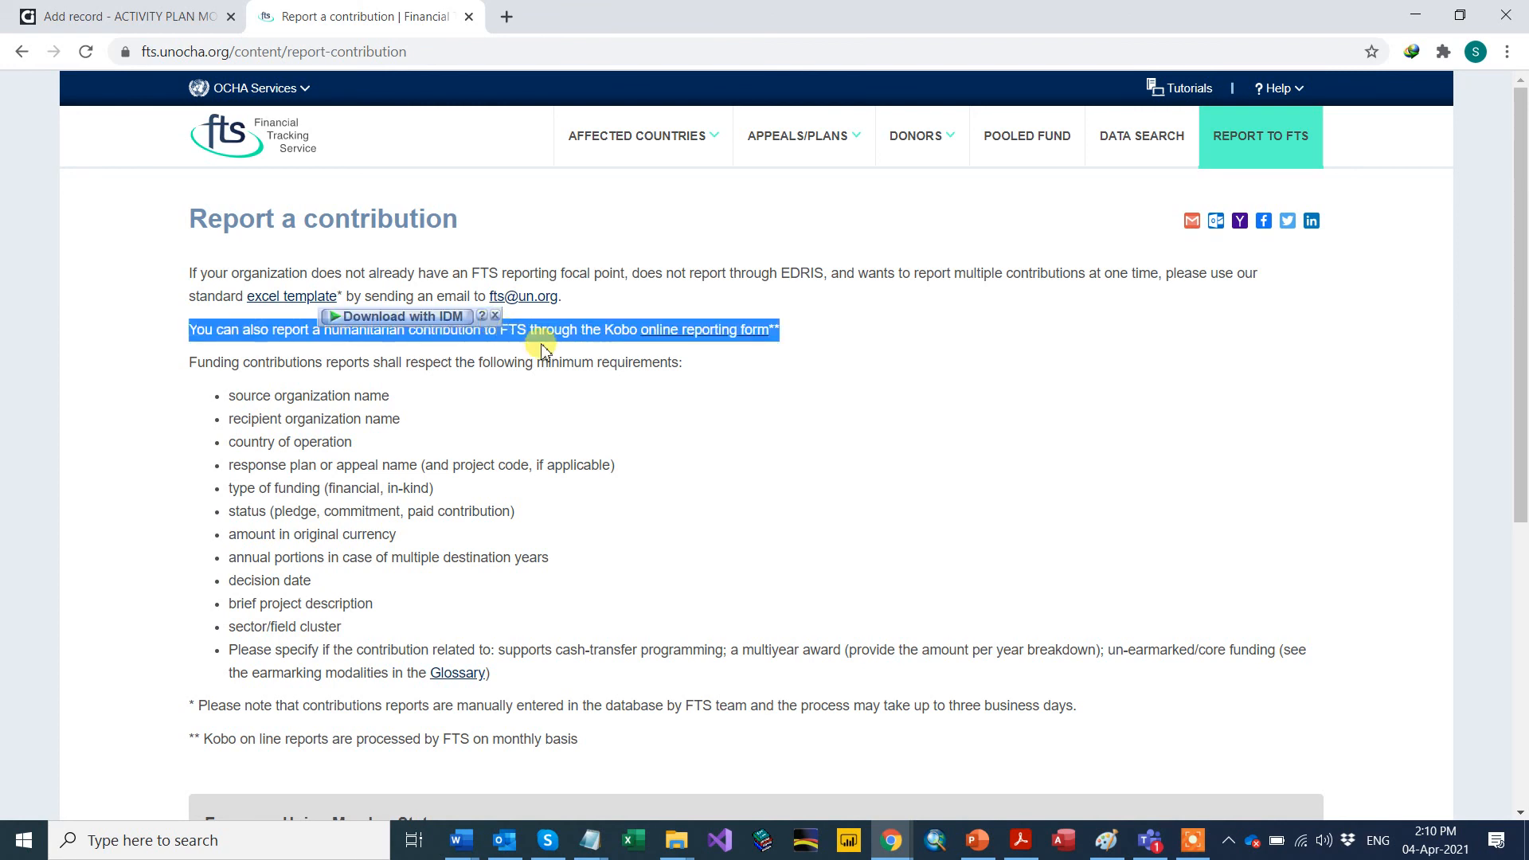
left_click(538, 341)
double_click(554, 334)
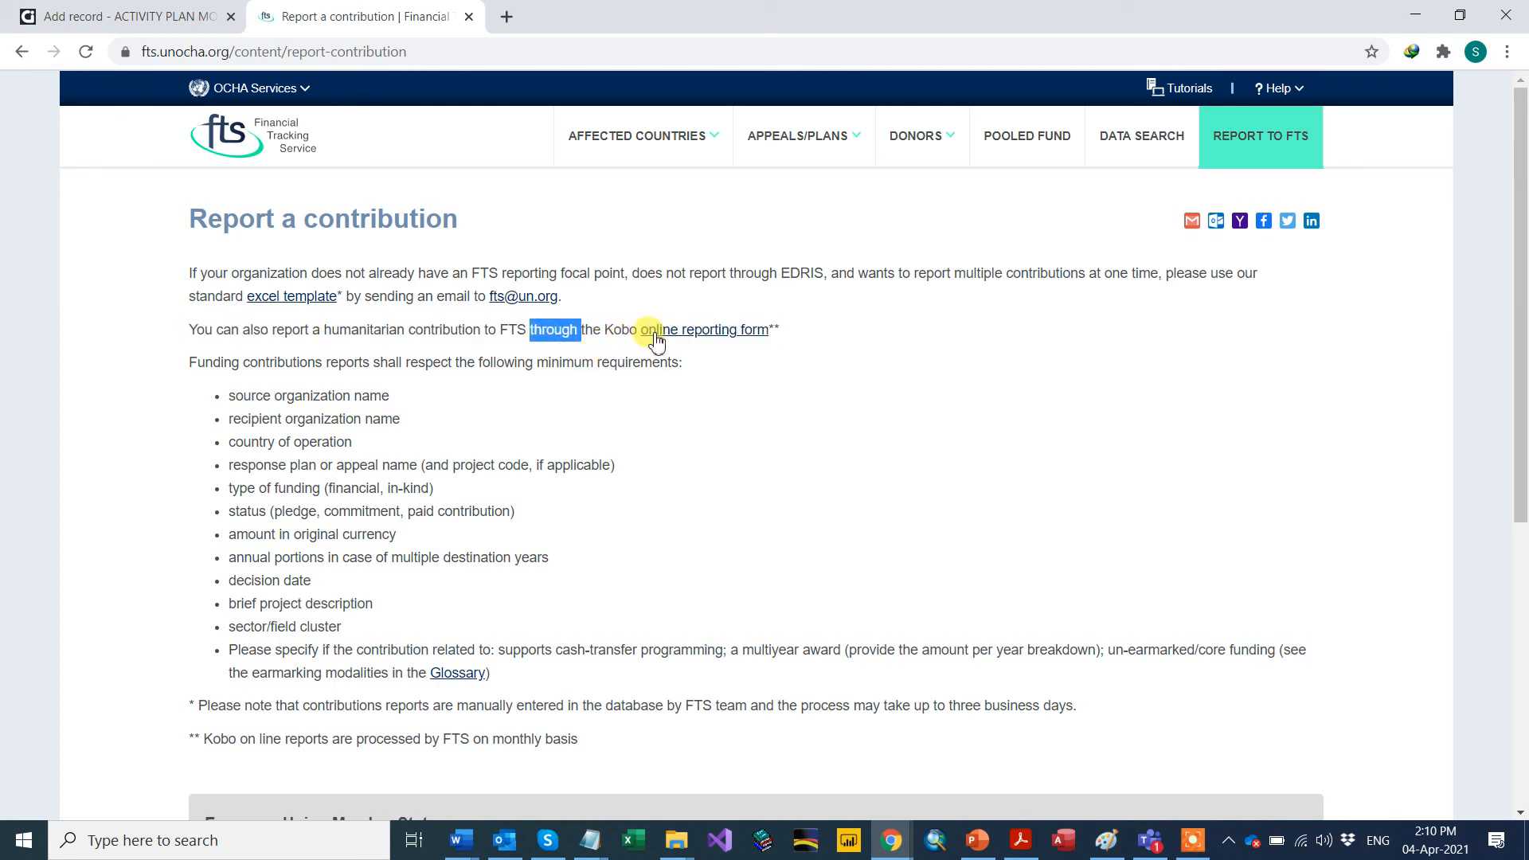
left_click(684, 332)
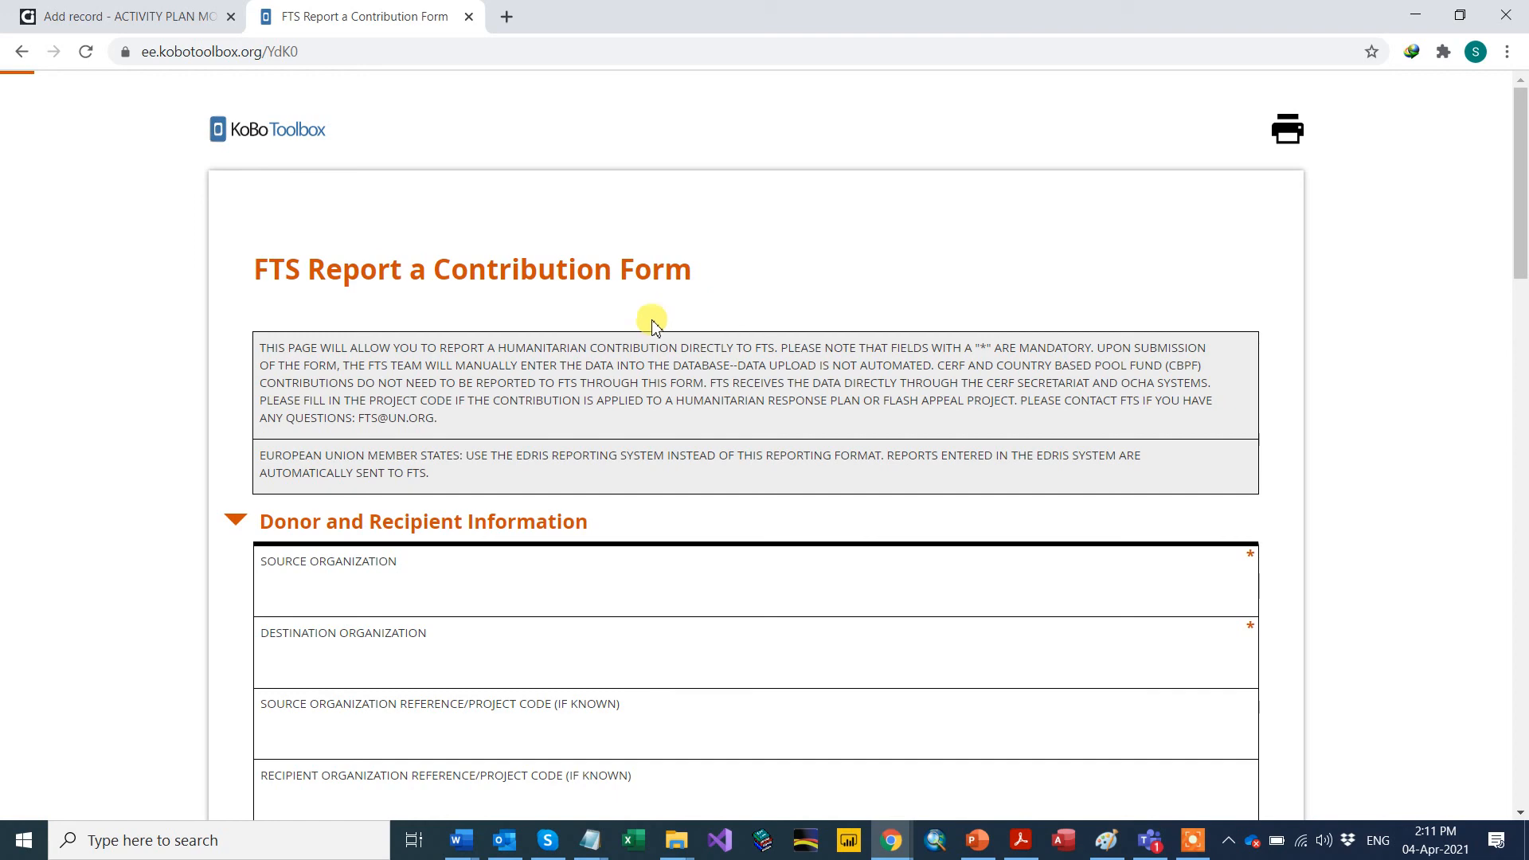
Step: Scroll the Kobo FTS form down to Submit and back up, then close its tab
scroll(520, 204, "down", 1)
scroll(520, 205, "down", 15)
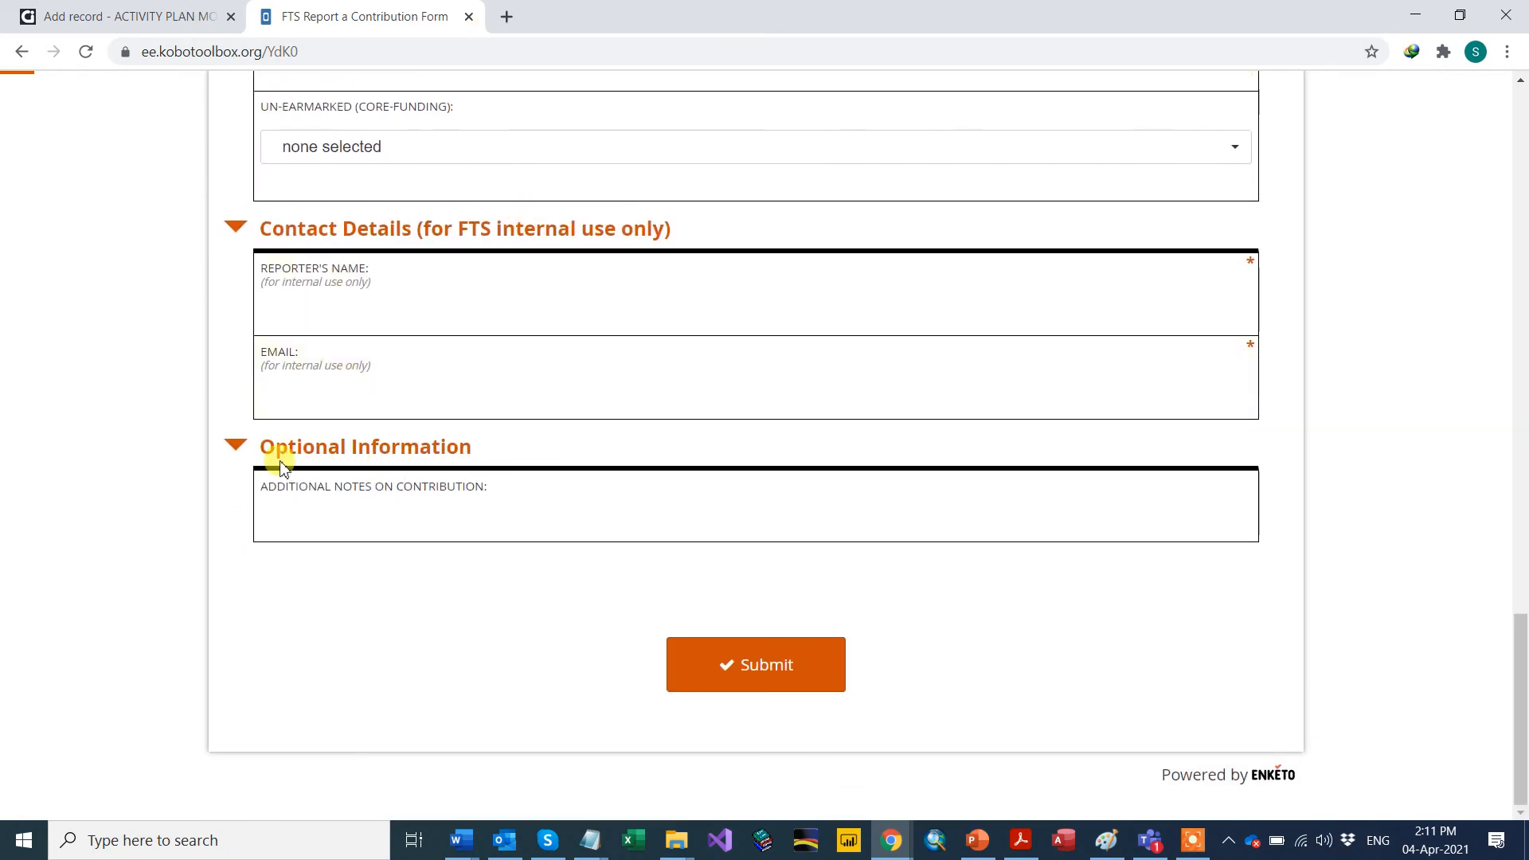
scroll(270, 379, "up", 8)
scroll(271, 381, "up", 10)
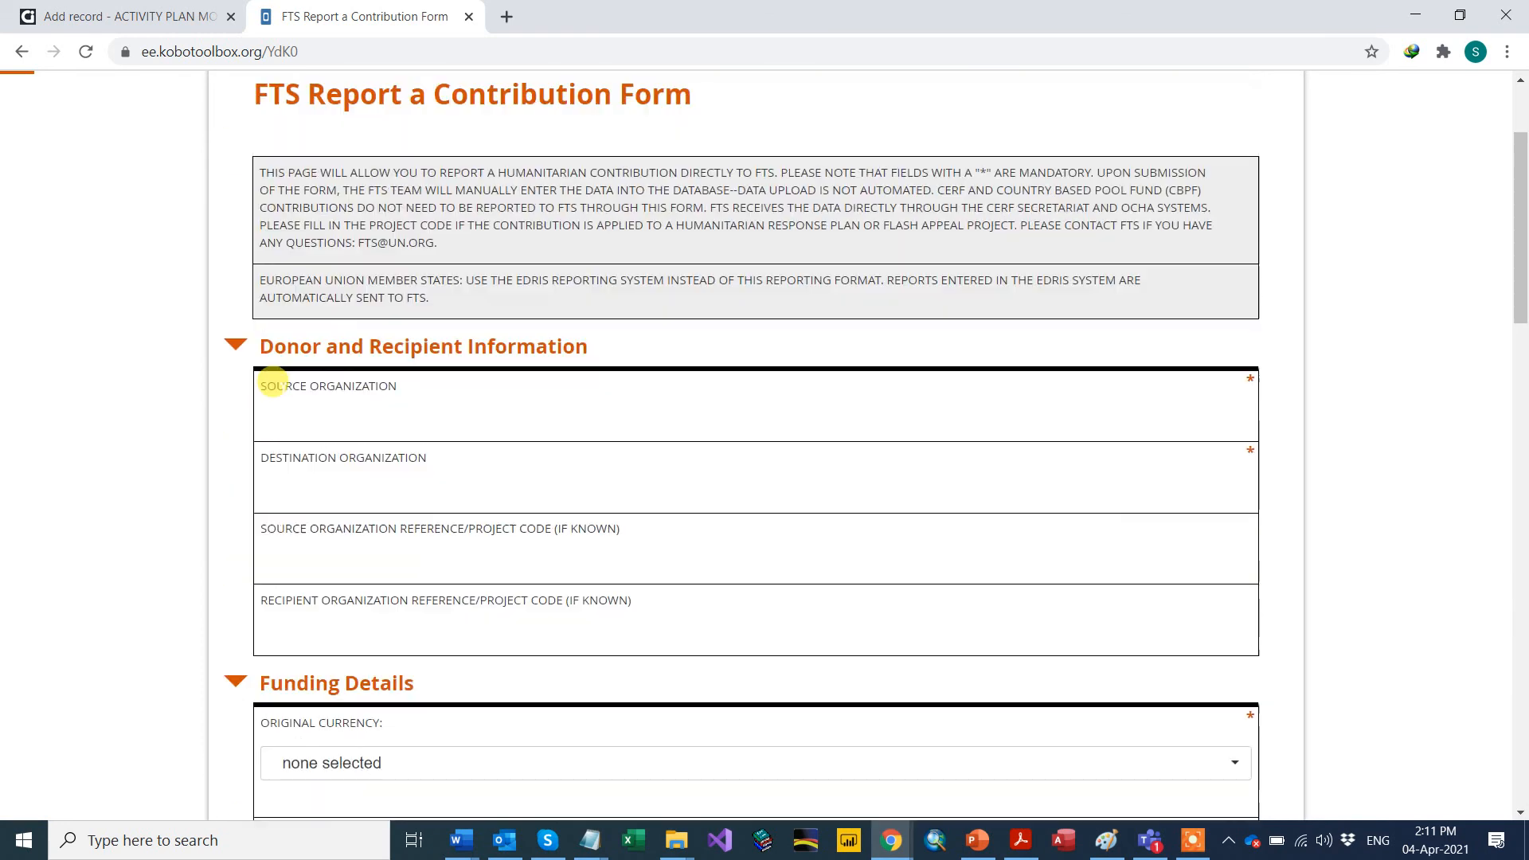
left_click(469, 17)
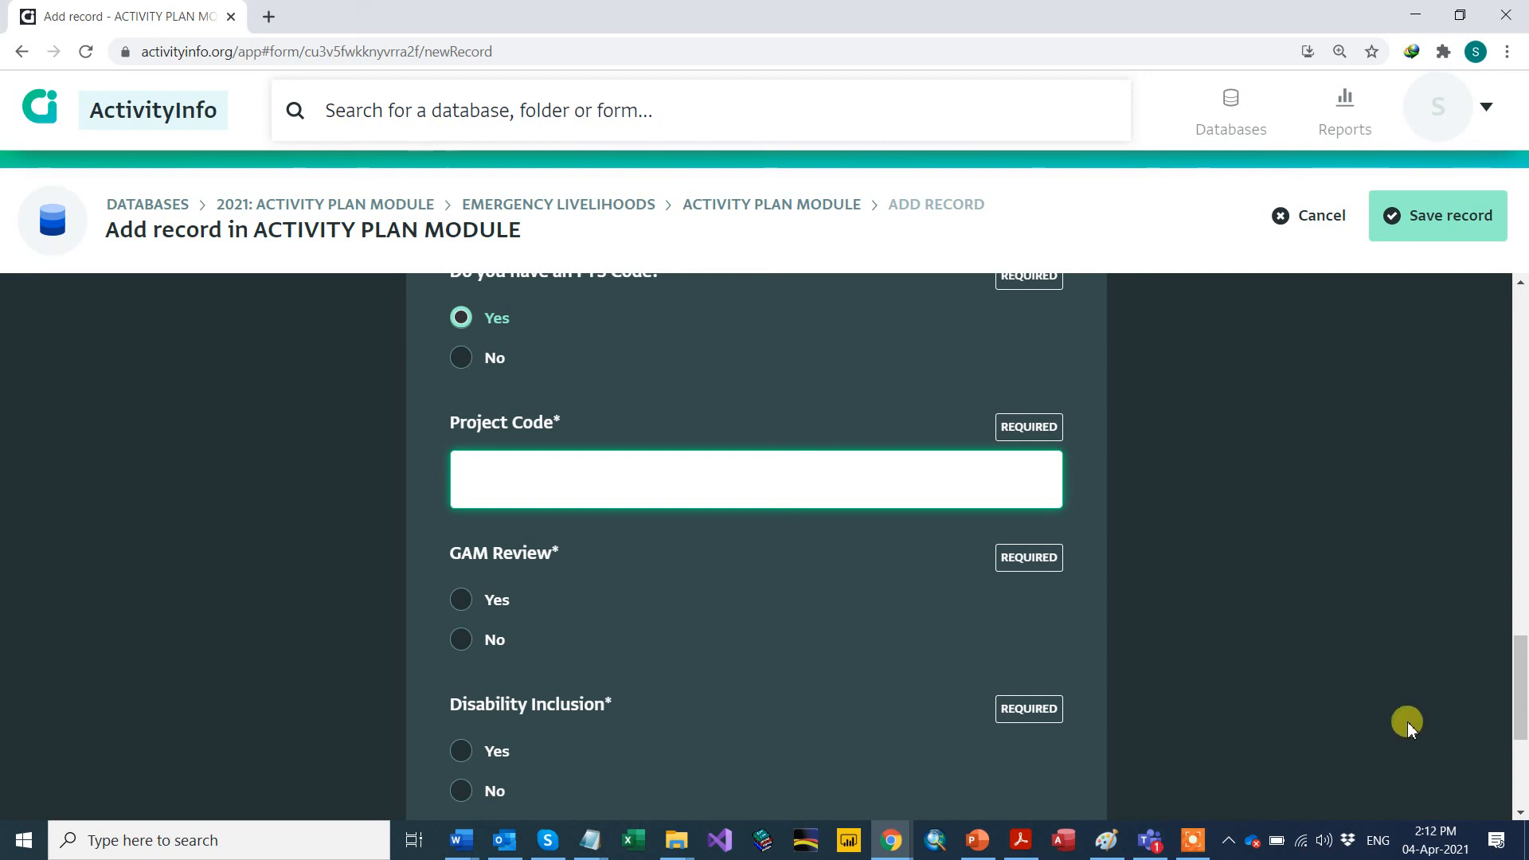
Step: Type ff12 into the Project Code field
left_click(508, 481)
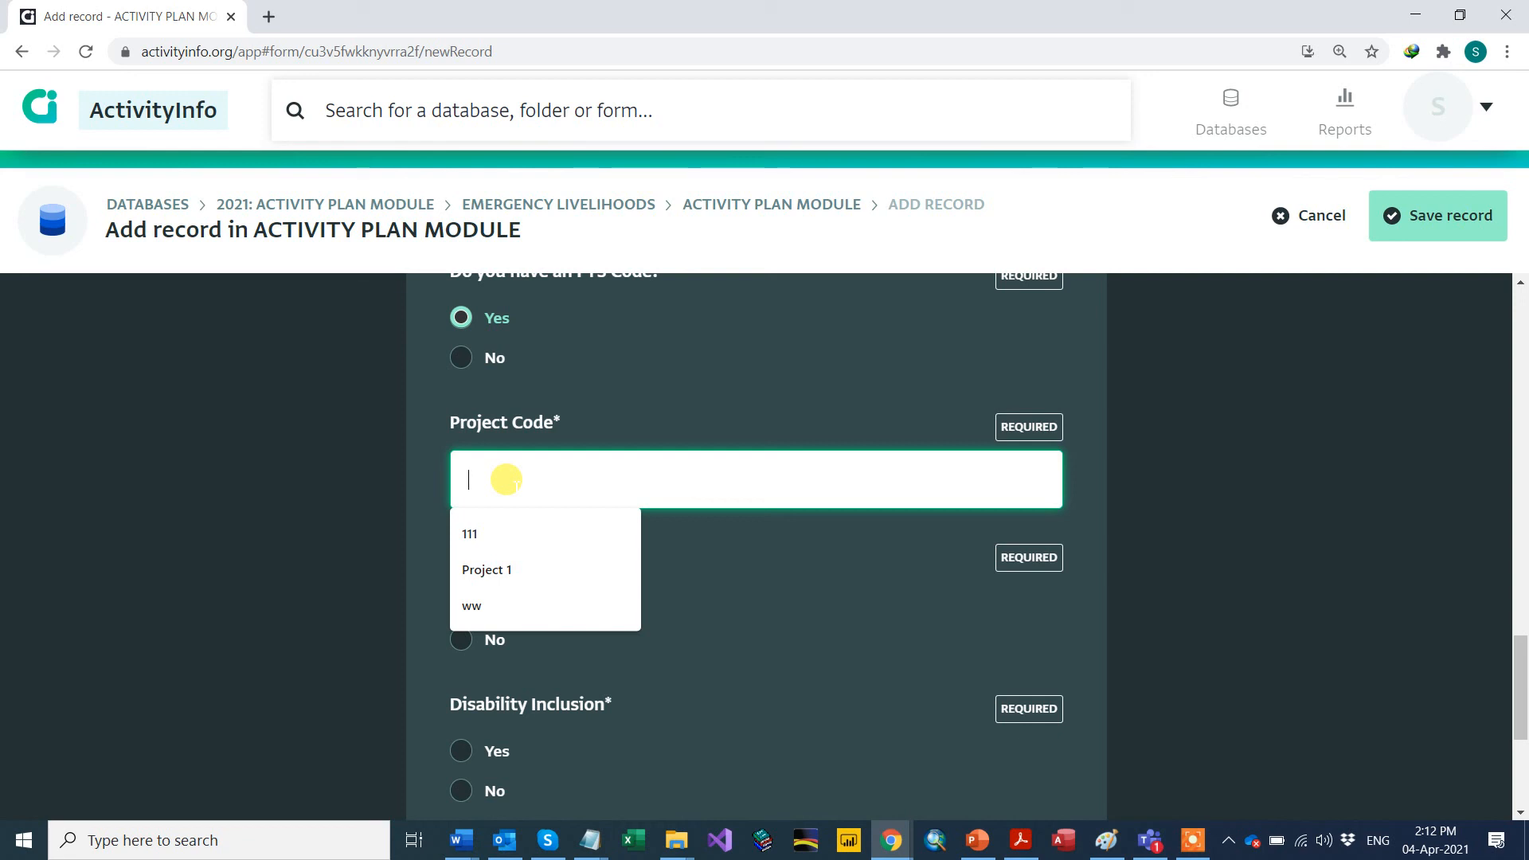
type("ff12")
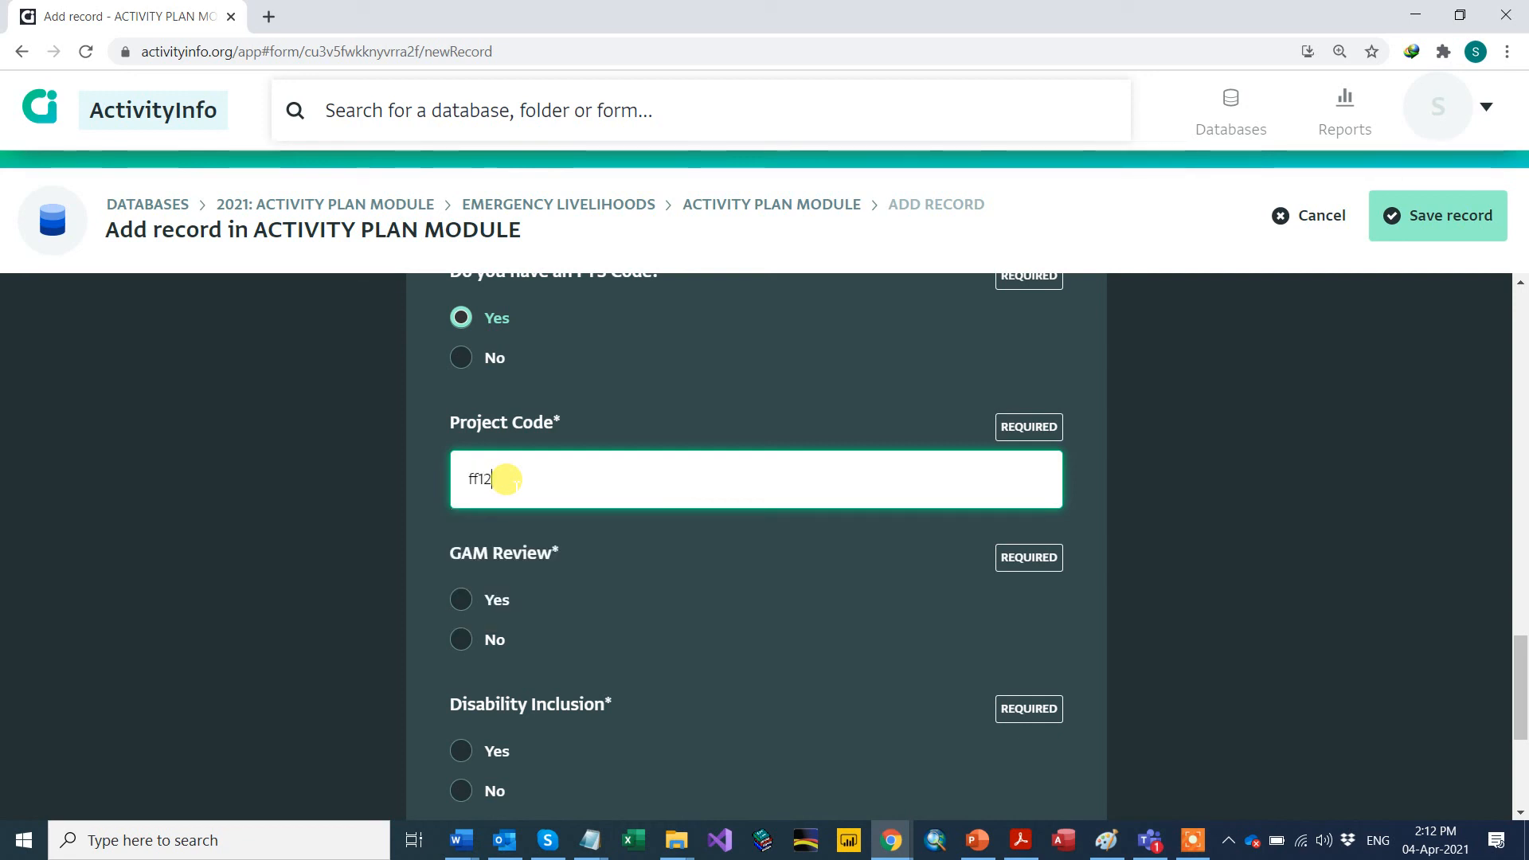
scroll(427, 555, "down", 2)
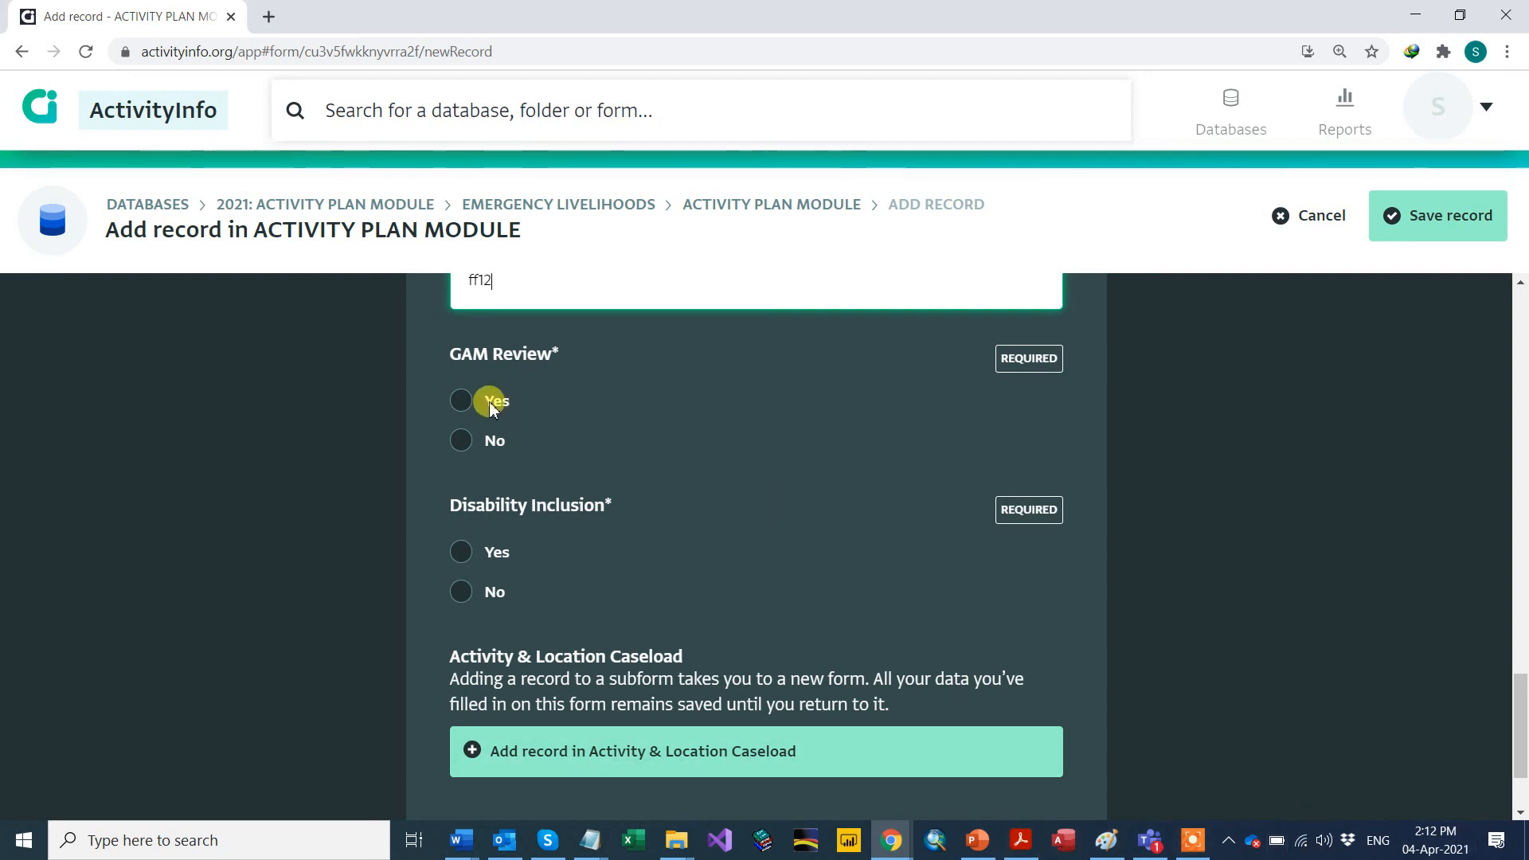
Step: Select Yes for GAM Review and Yes for Disability Inclusion
left_click(463, 399)
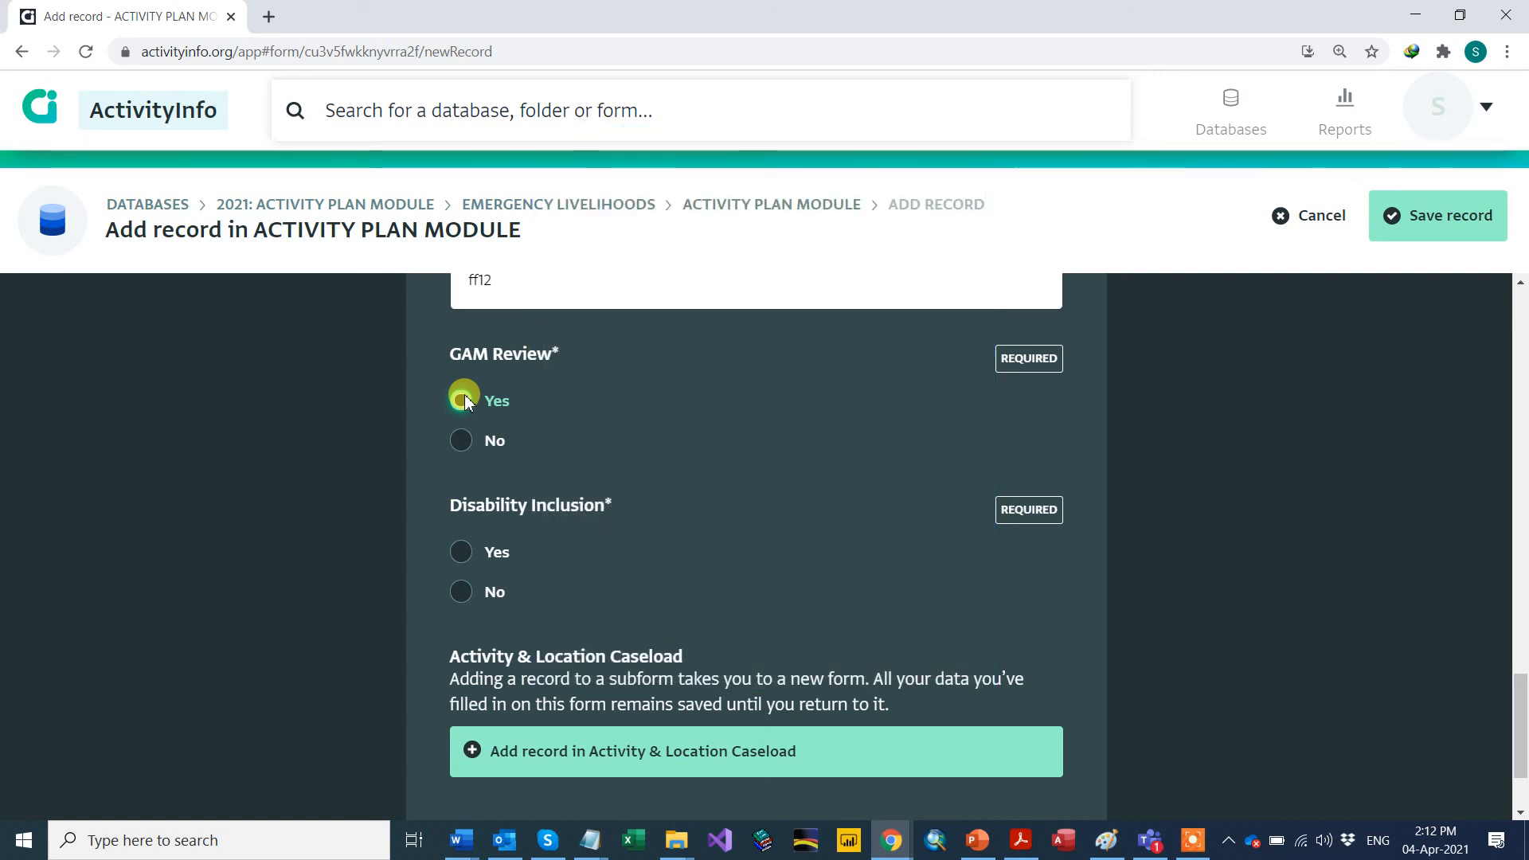
left_click(462, 400)
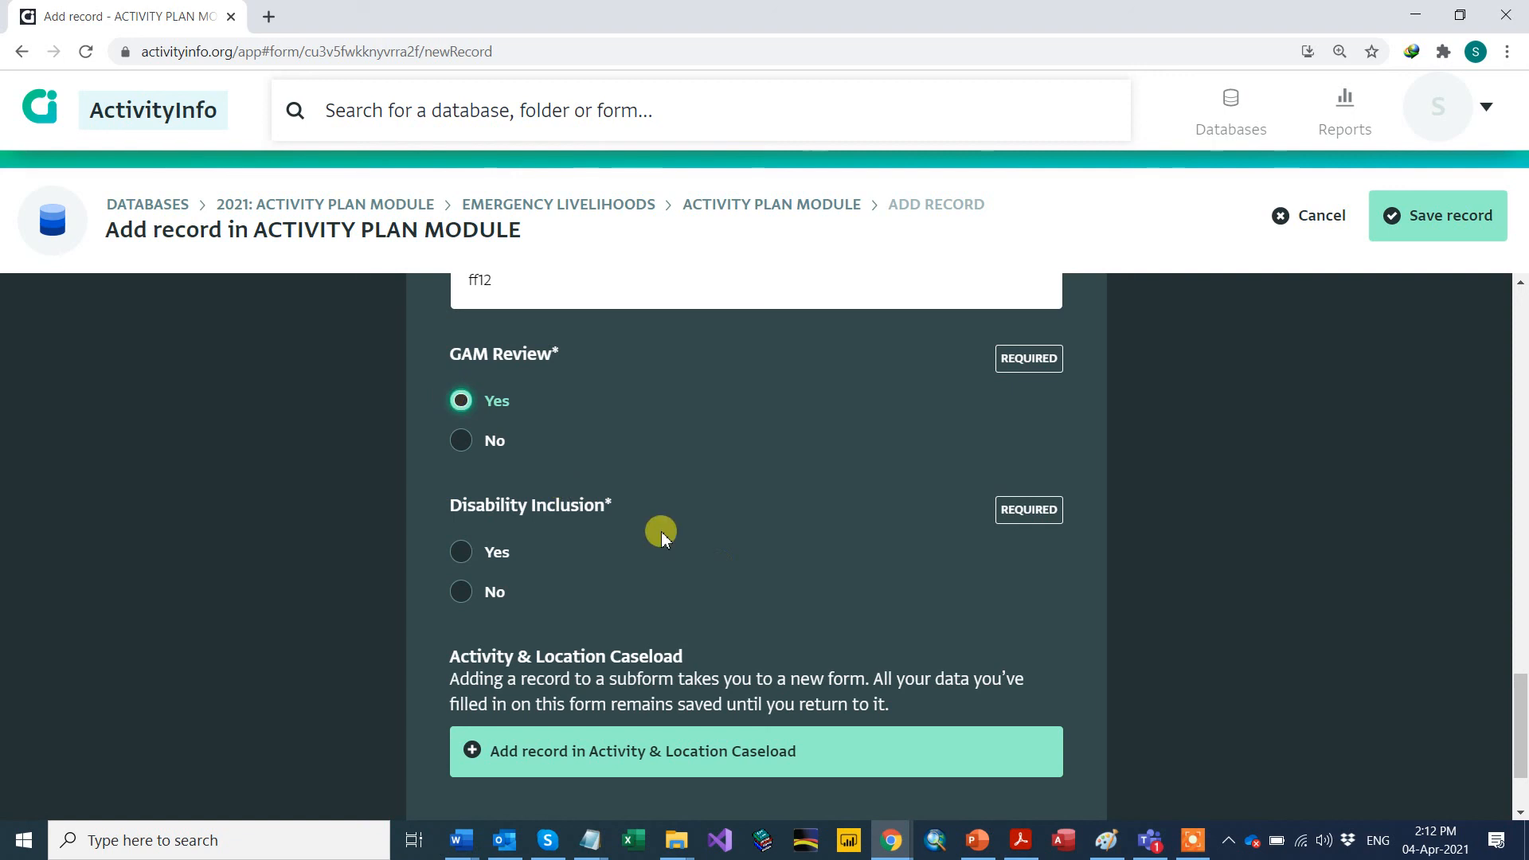
left_click(459, 551)
scroll(241, 490, "down", 2)
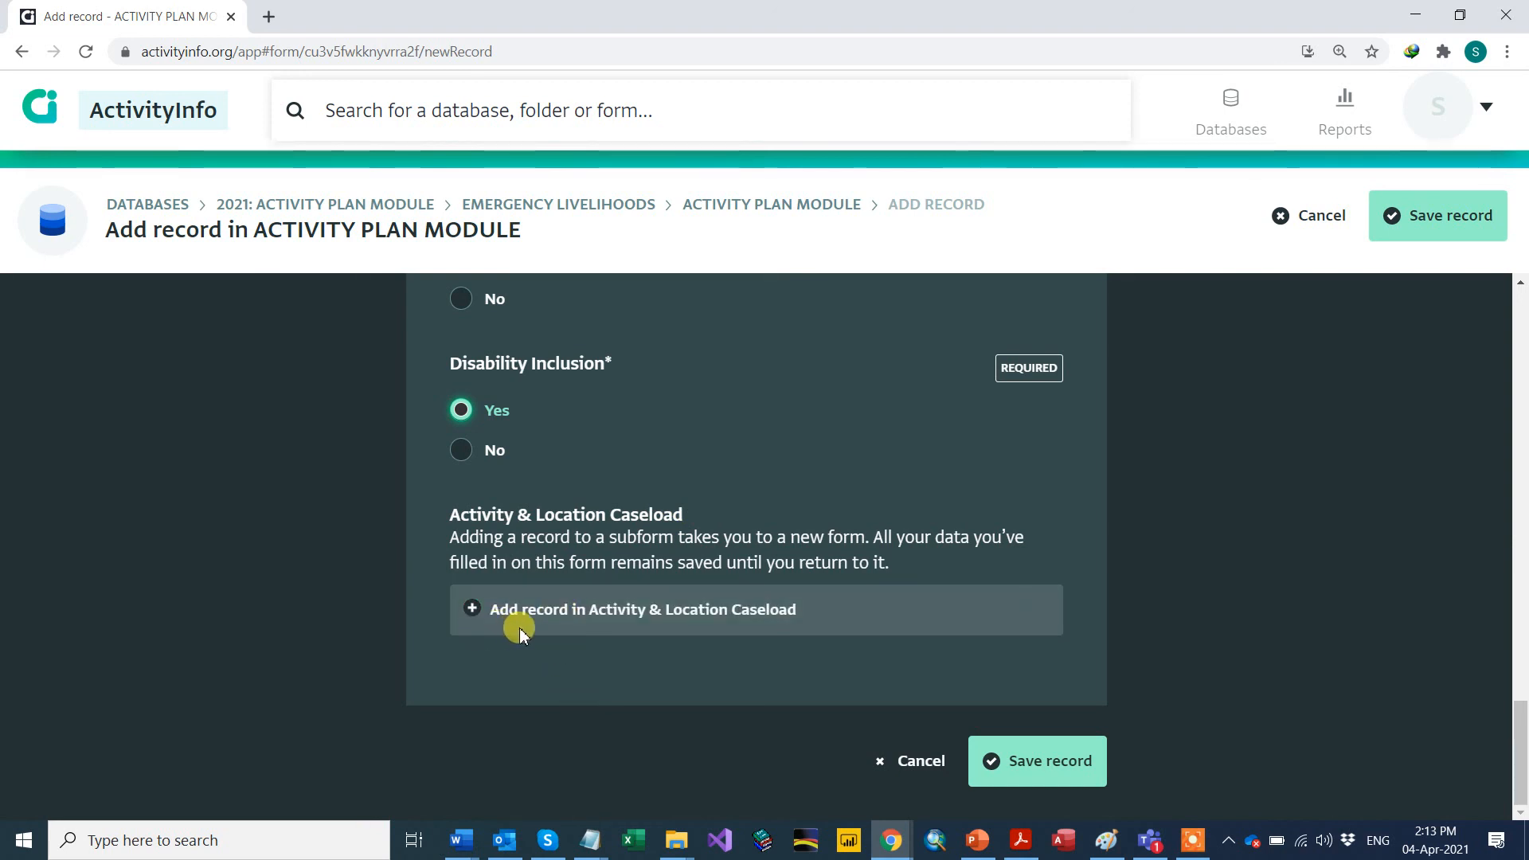
Step: Add a new record in the Activity & Location Caseload subform
left_click(561, 623)
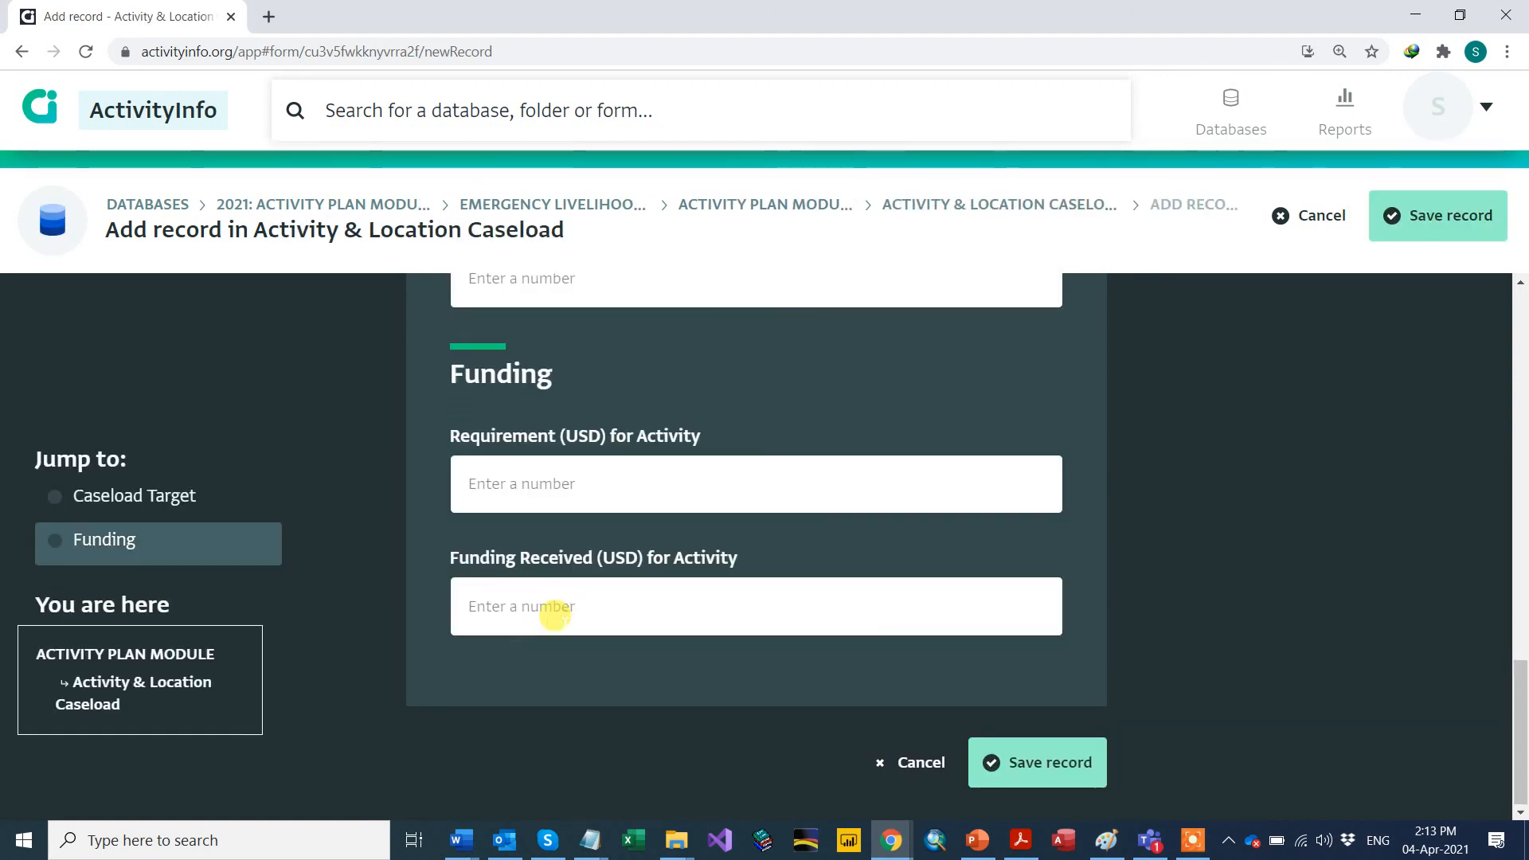
scroll(1060, 507, "up", 15)
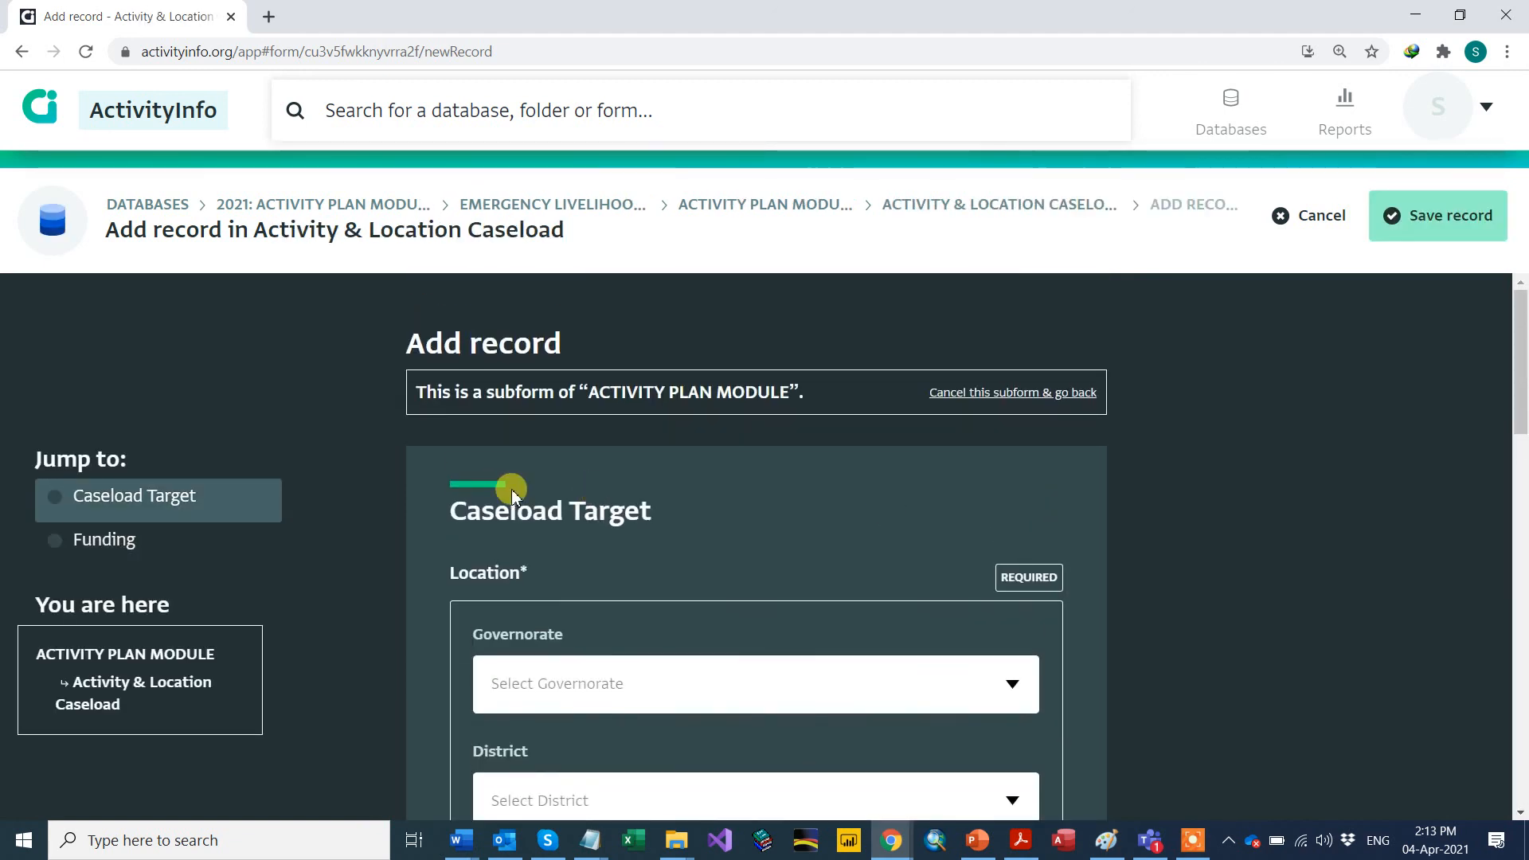
scroll(511, 489, "down", 2)
scroll(424, 489, "up", 1)
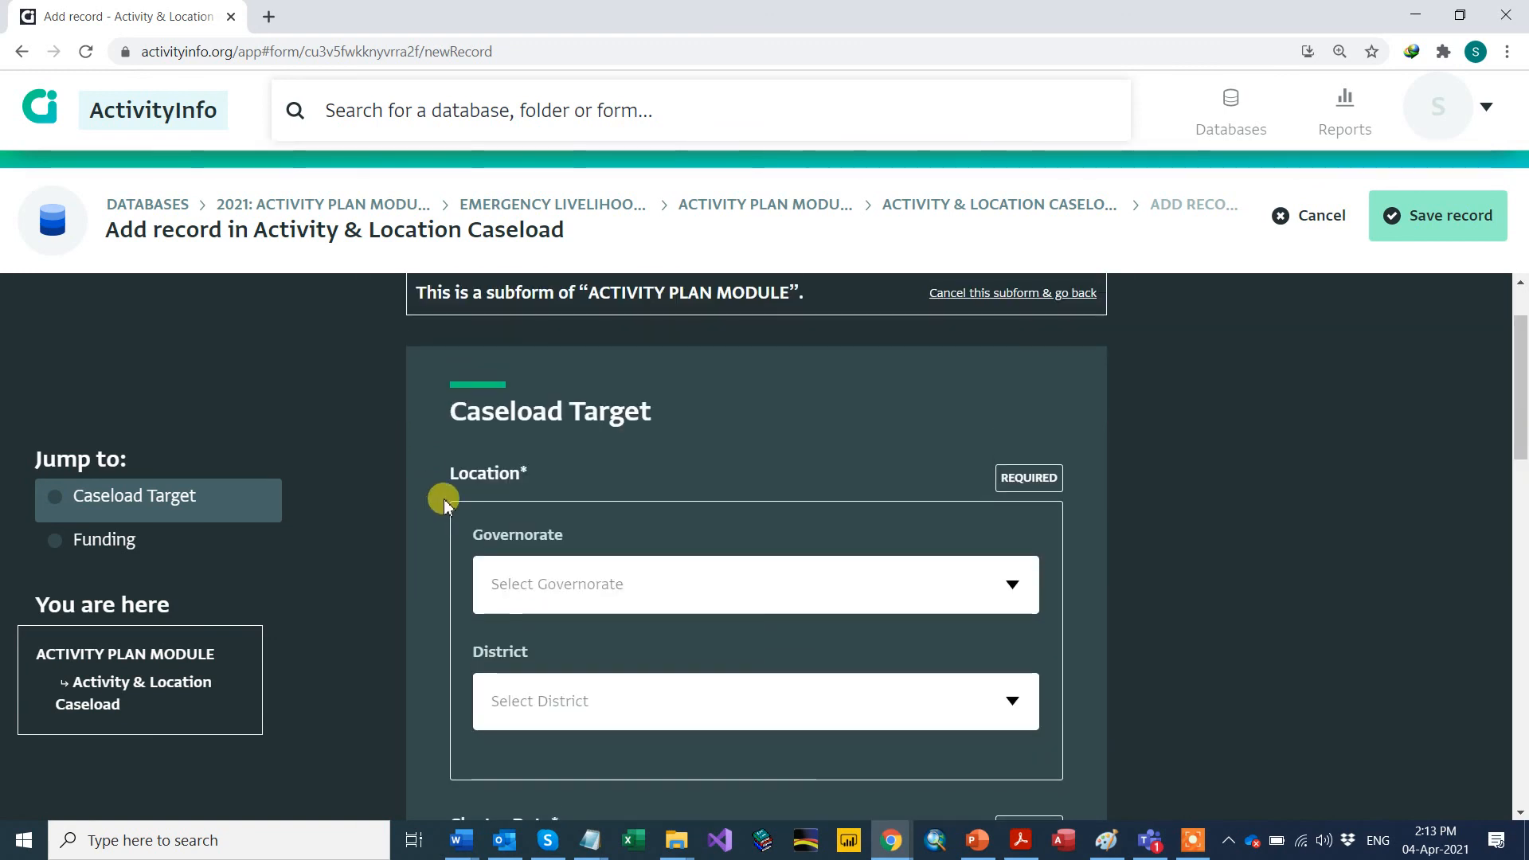
scroll(522, 488, "down", 1)
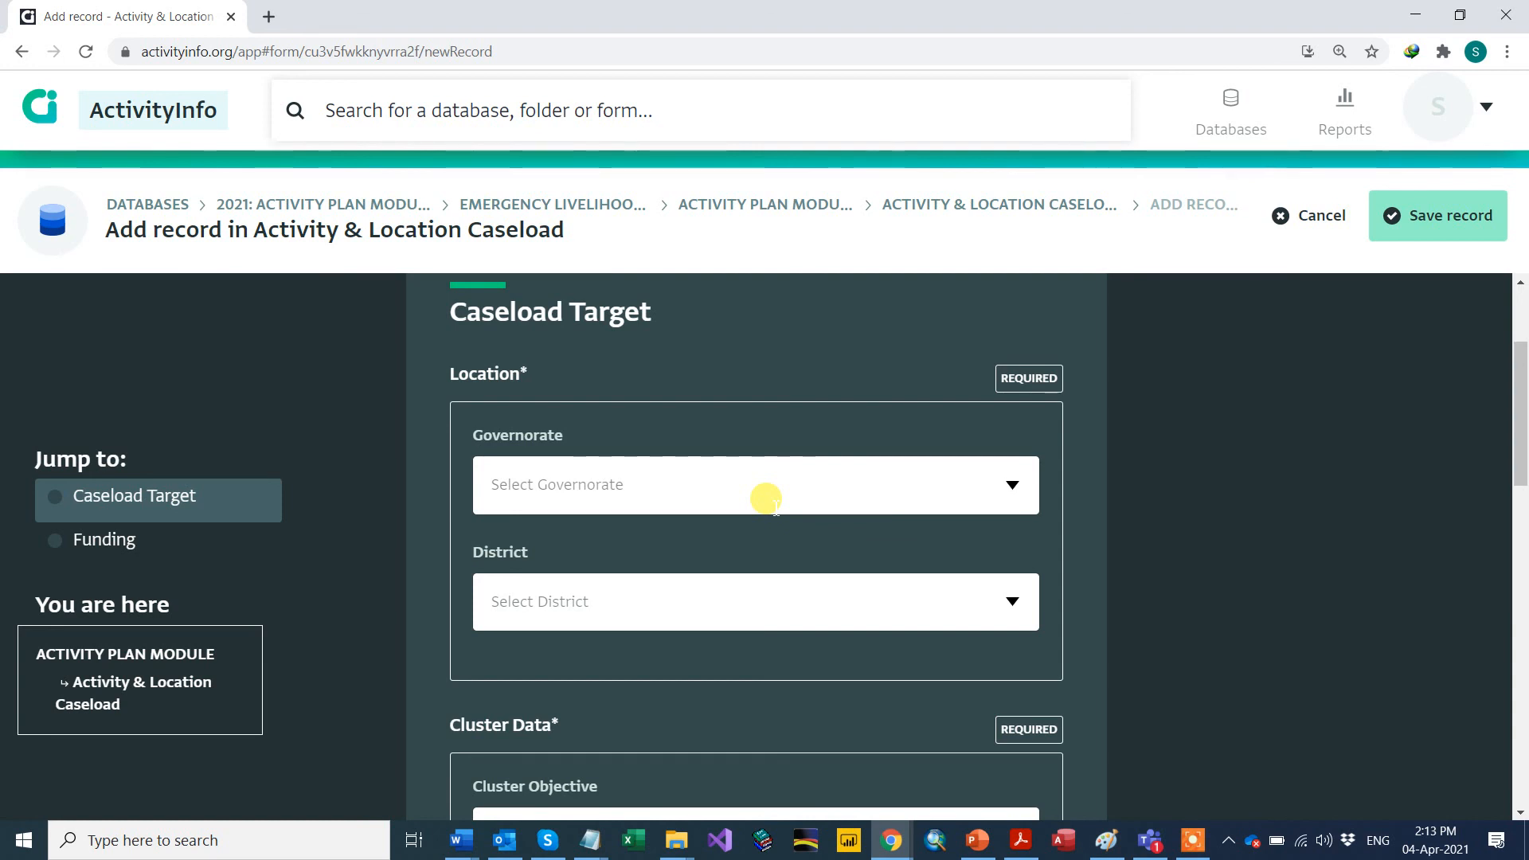
scroll(766, 499, "down", 2)
scroll(768, 502, "up", 1)
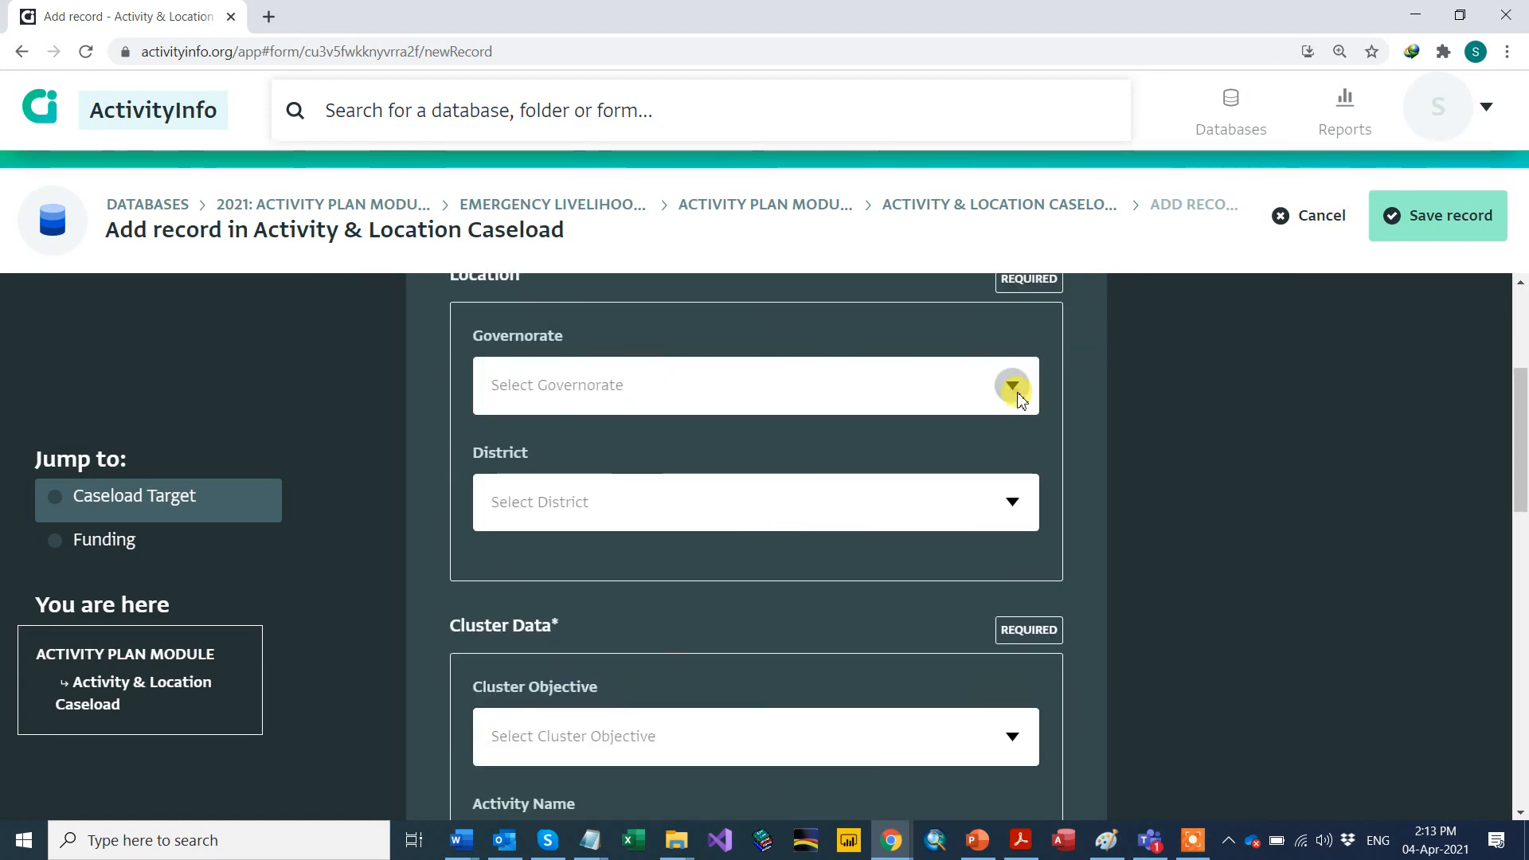
Step: Set the caseload's Governorate to Al-Anbar and District to Al-Falluja
left_click(1020, 398)
left_click(593, 460)
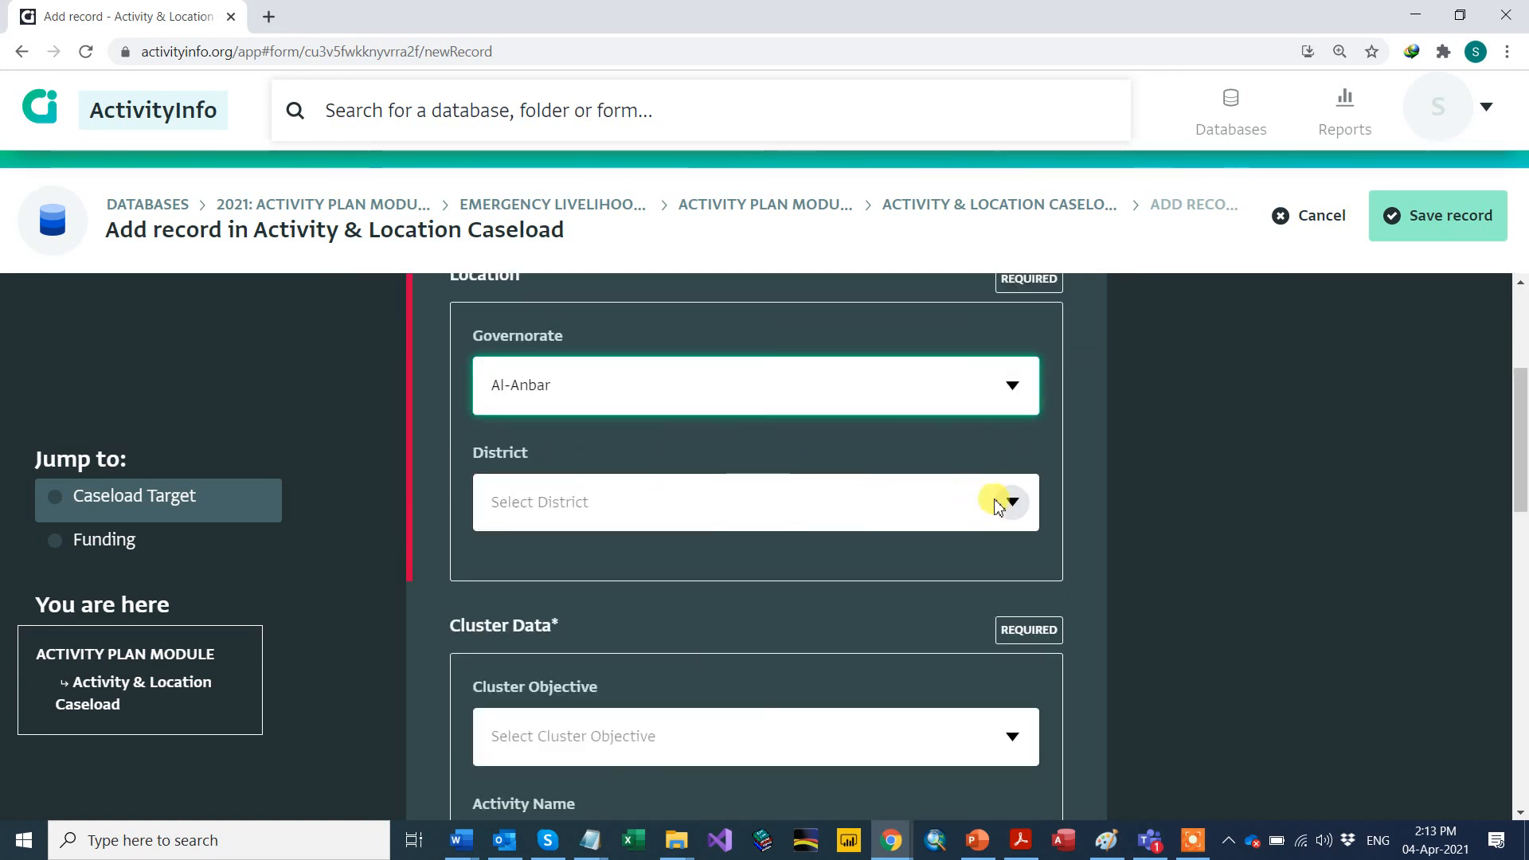
left_click(1000, 505)
left_click(618, 529)
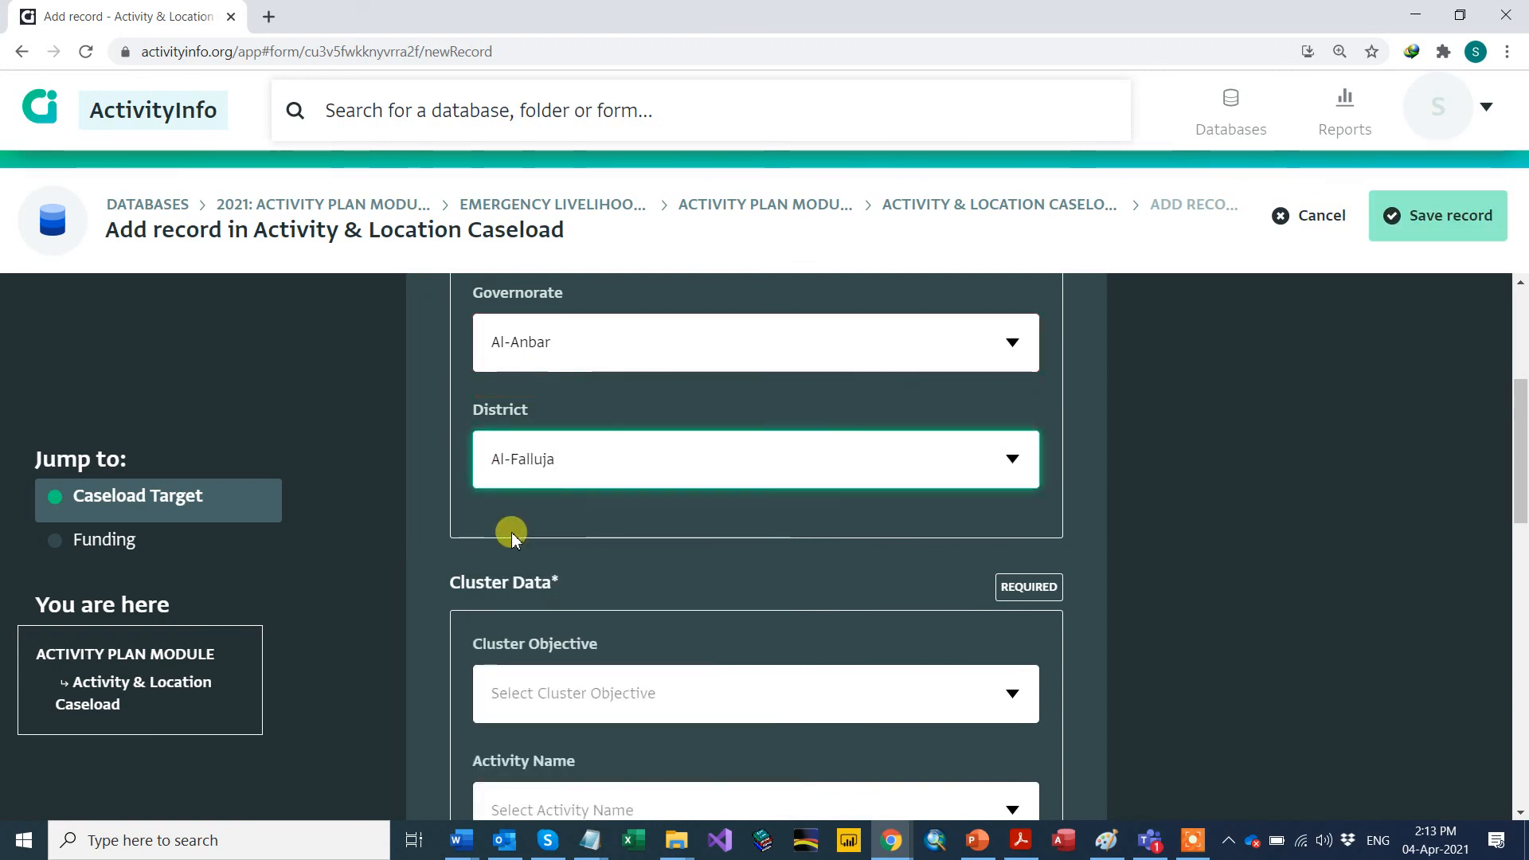
scroll(511, 532, "down", 2)
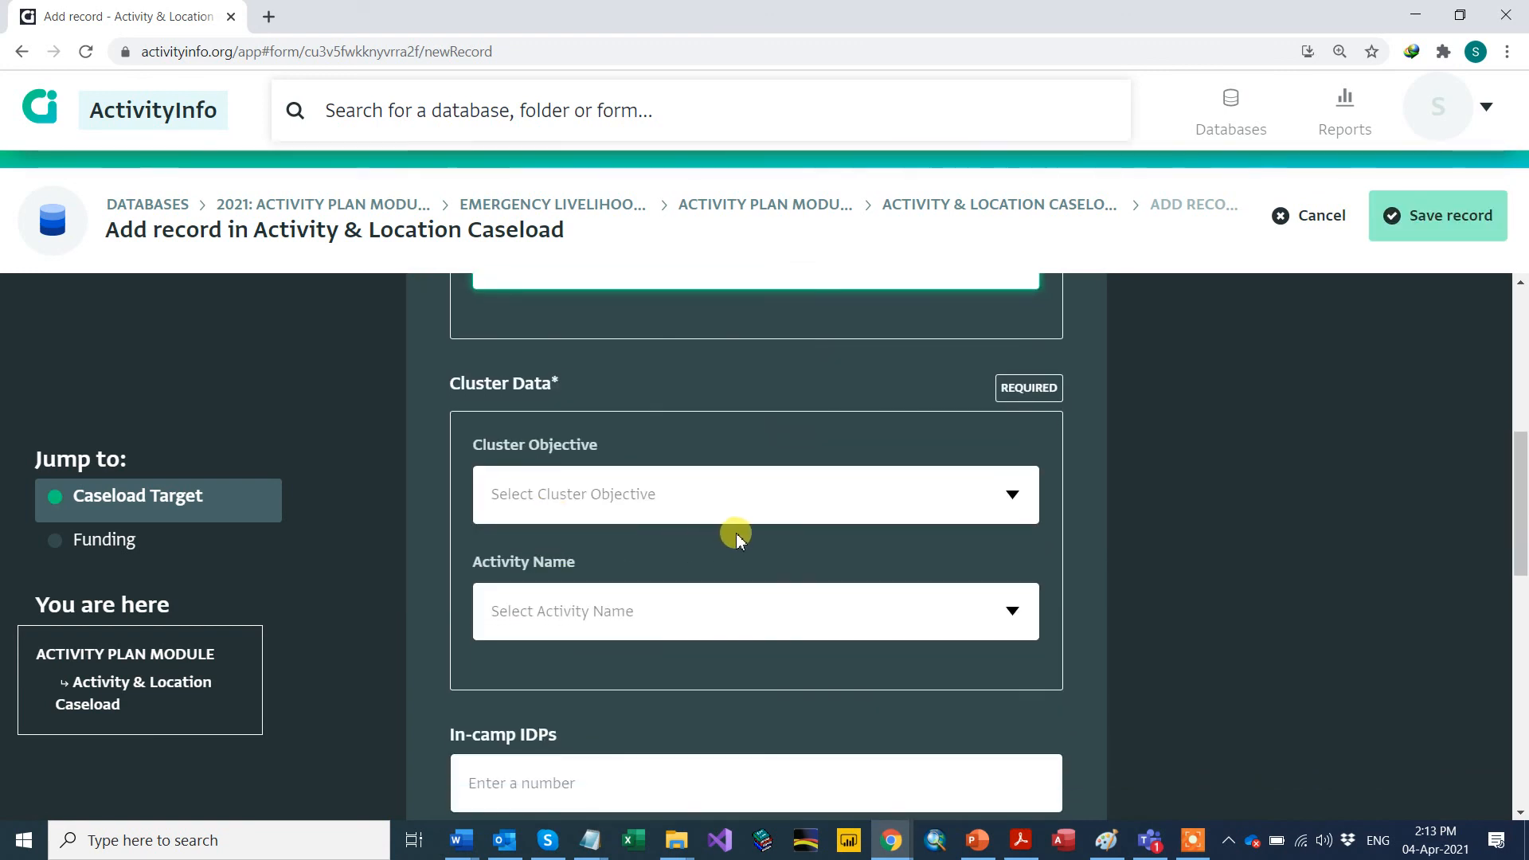
scroll(538, 453, "down", 1)
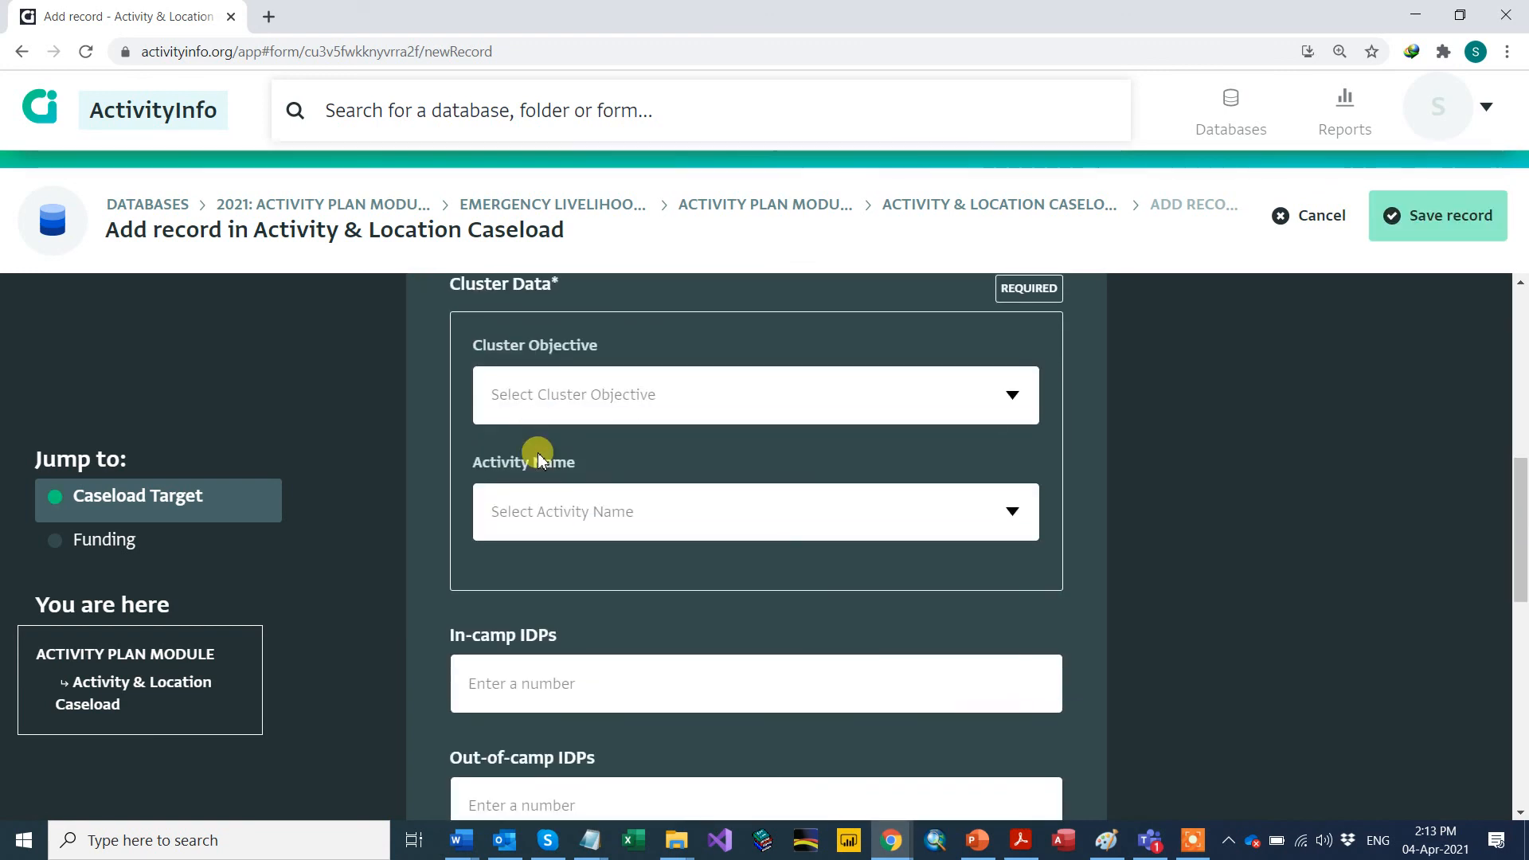
scroll(537, 452, "up", 3)
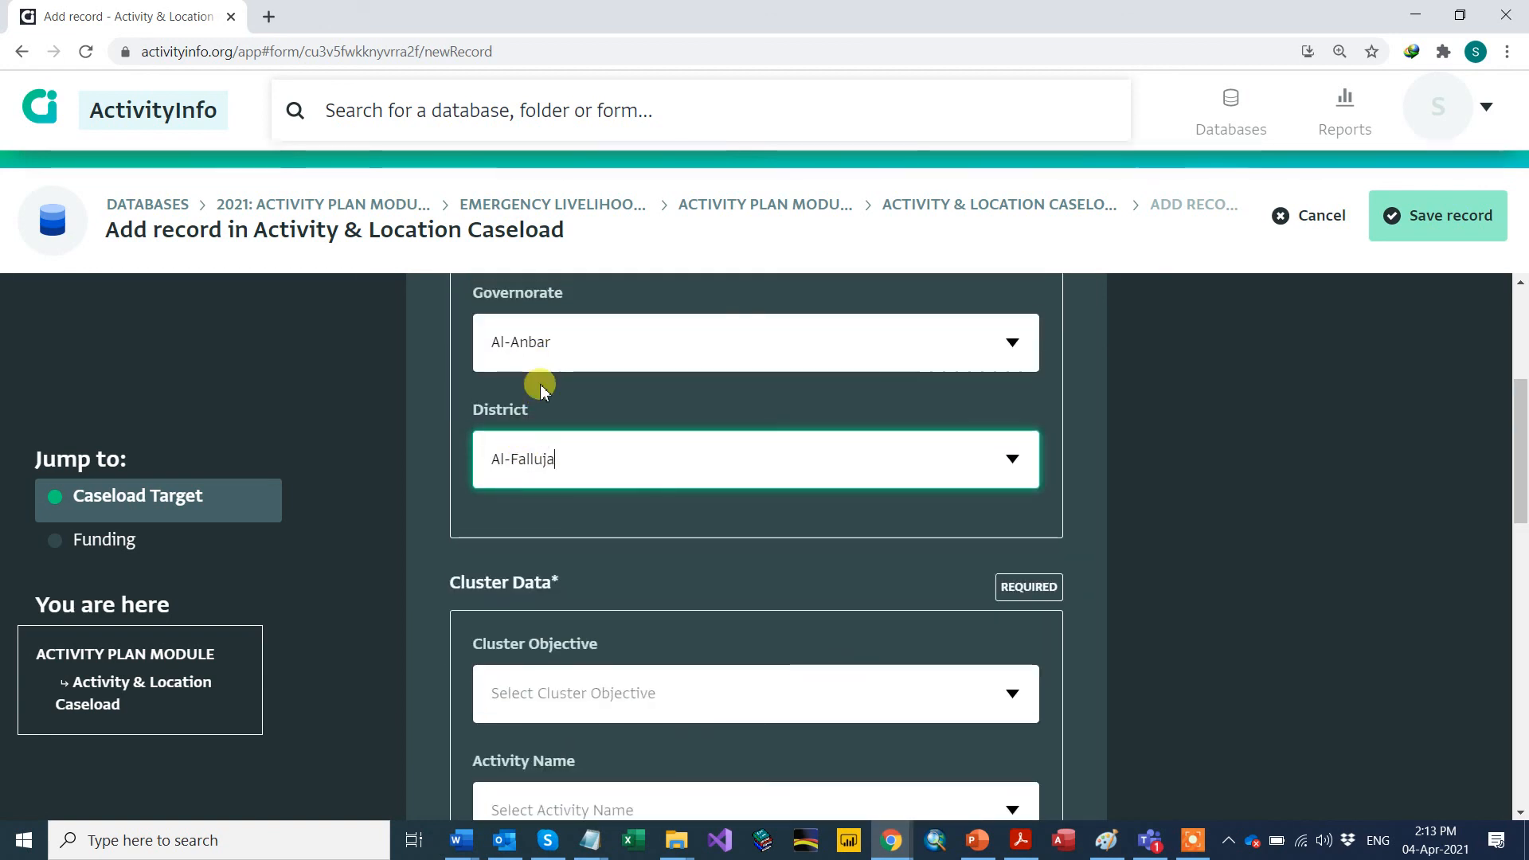
scroll(536, 441, "down", 3)
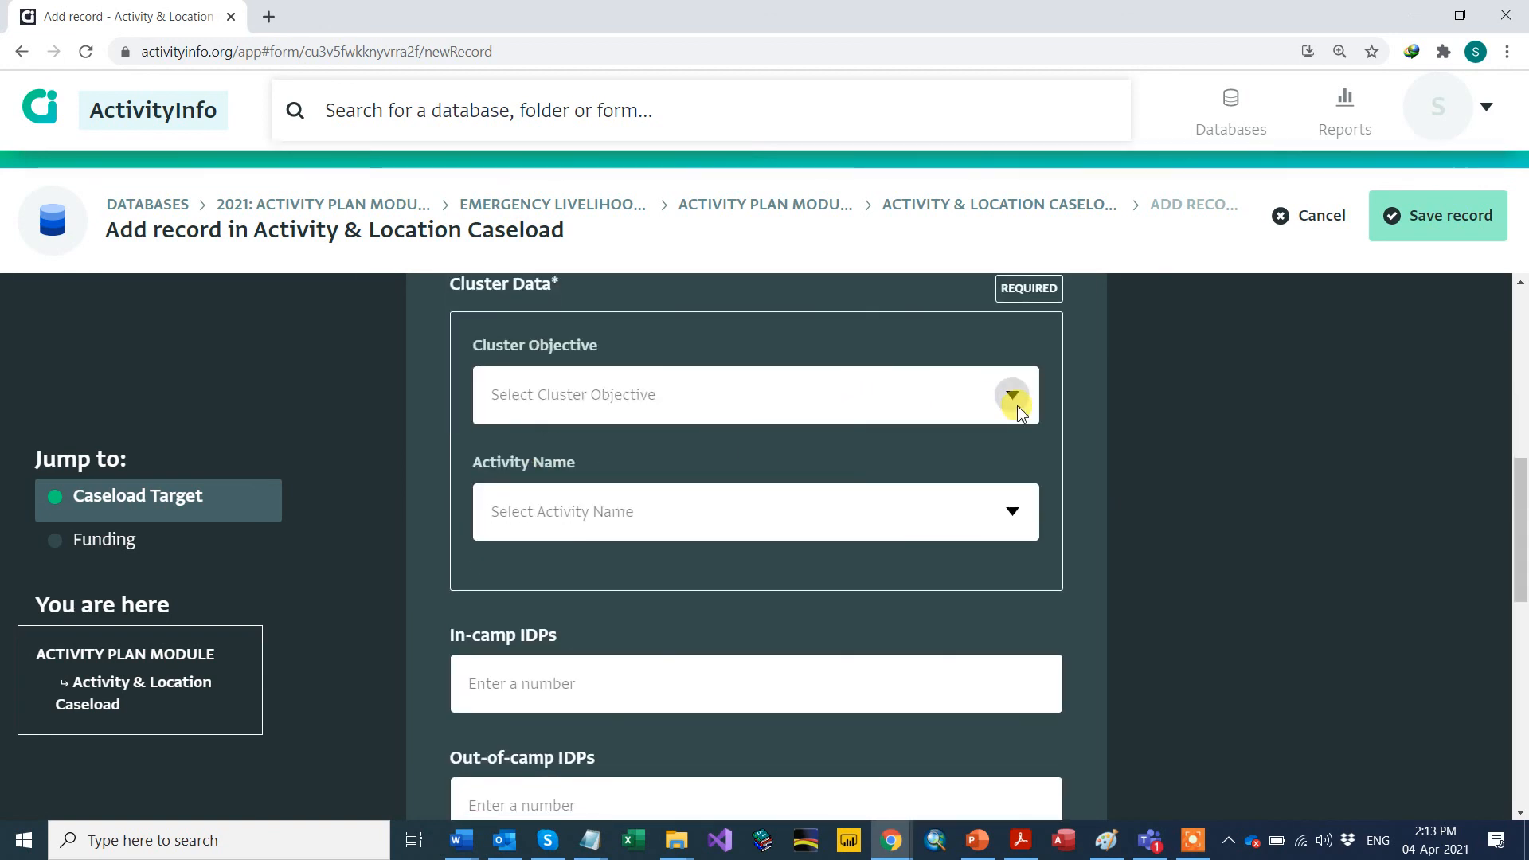
left_click(1013, 396)
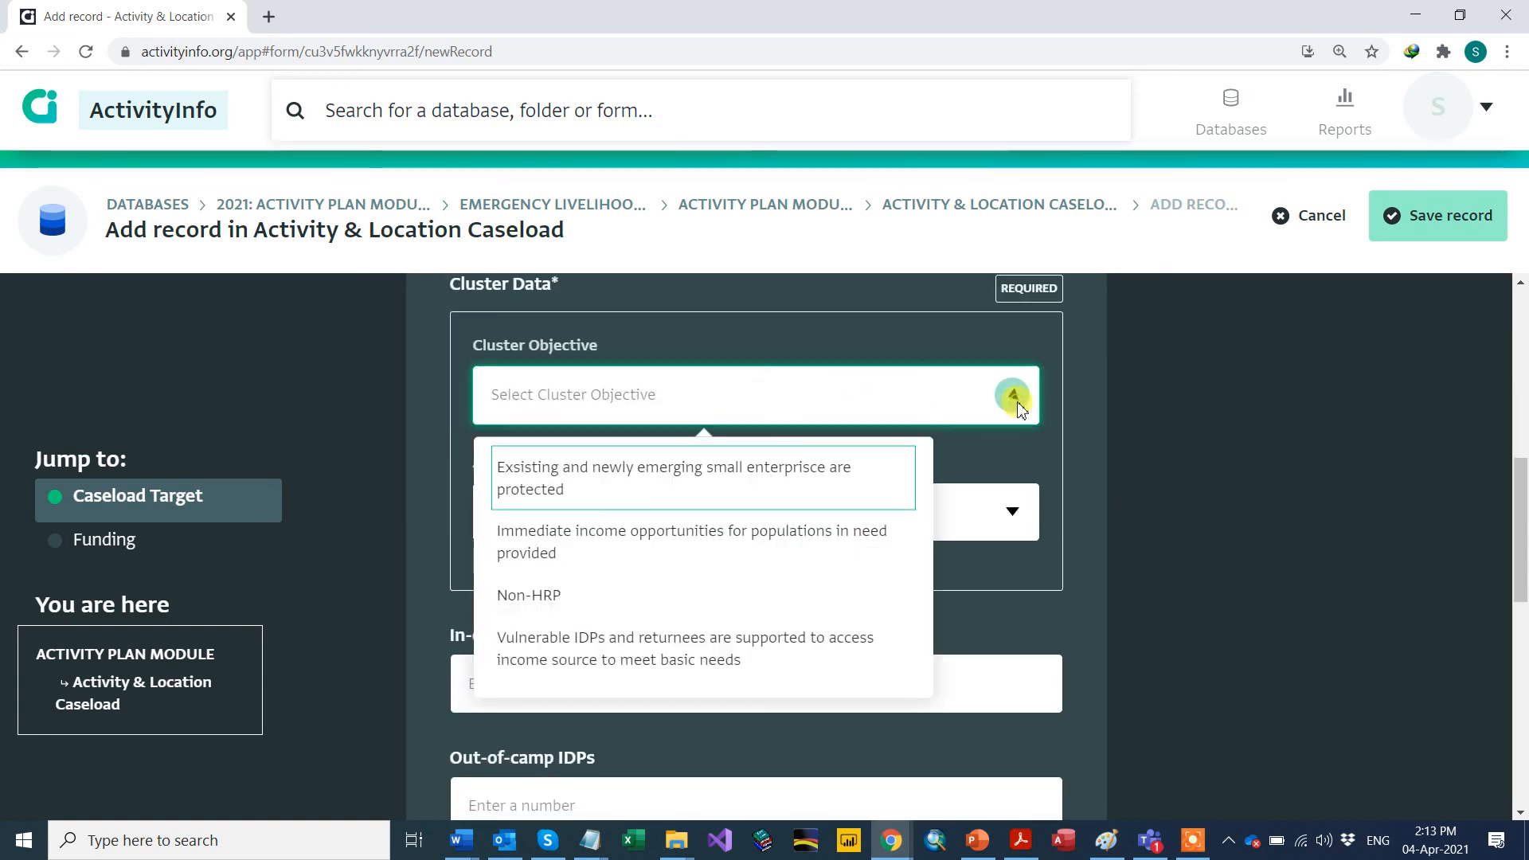
Step: Choose the small enterprises protection Cluster Objective and Activity Name 'Asset replacement/small grants for enterprises'
left_click(590, 488)
left_click(1012, 512)
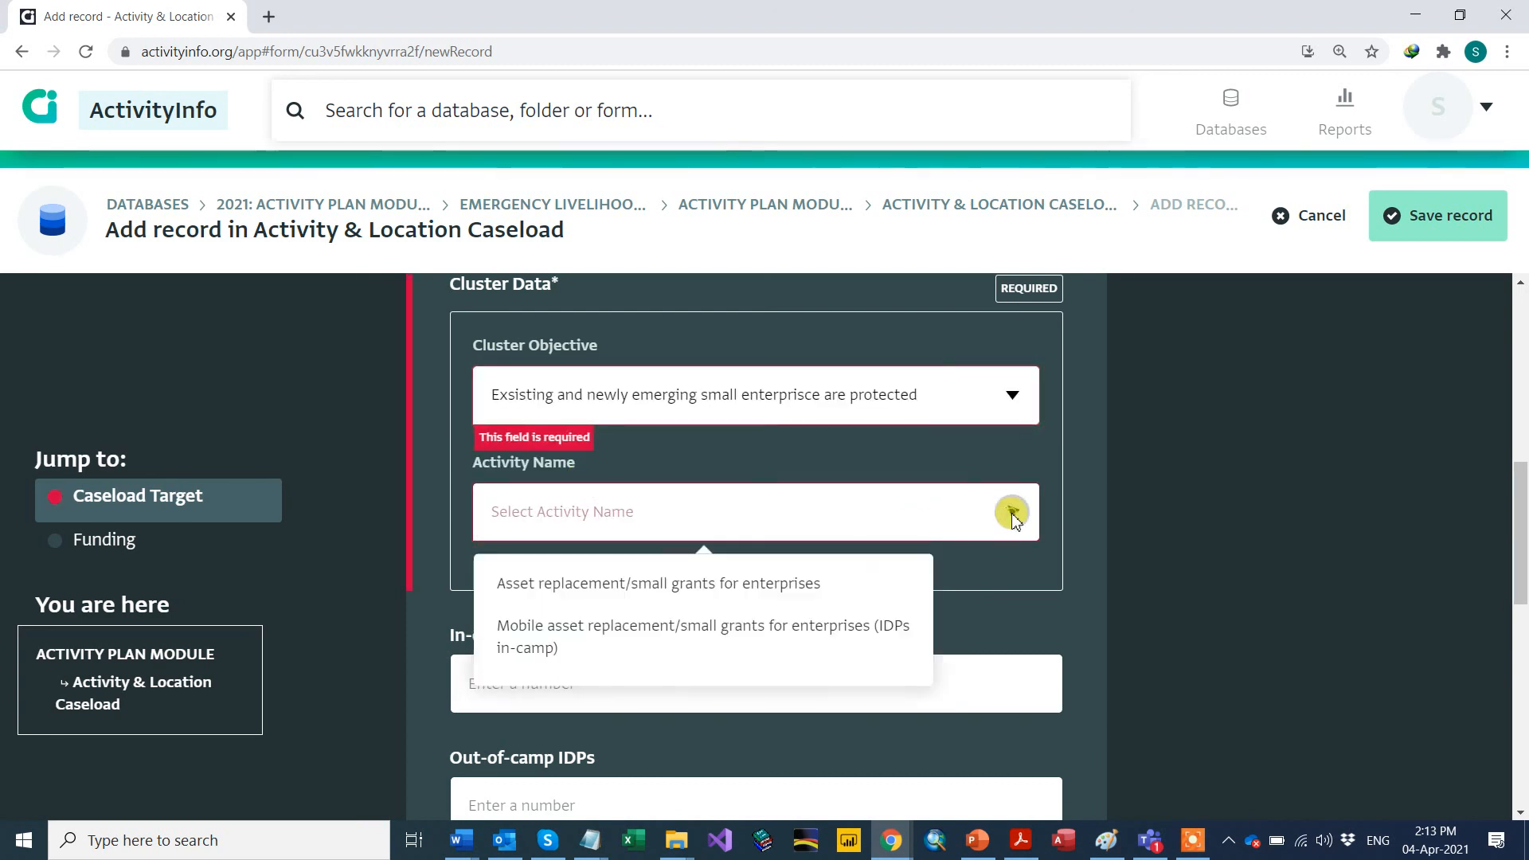
left_click(598, 586)
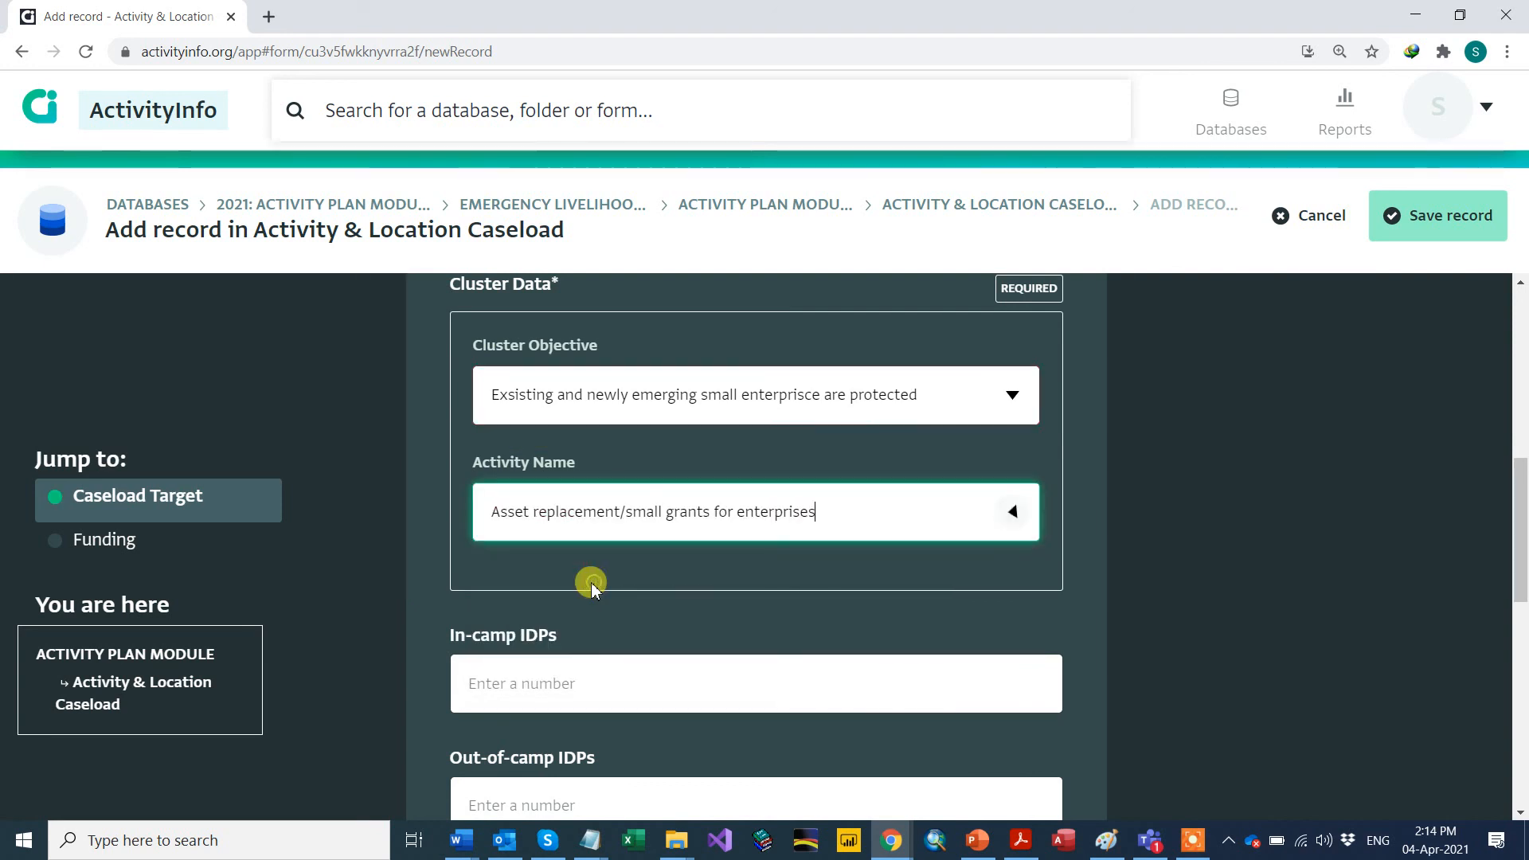
scroll(509, 557, "down", 2)
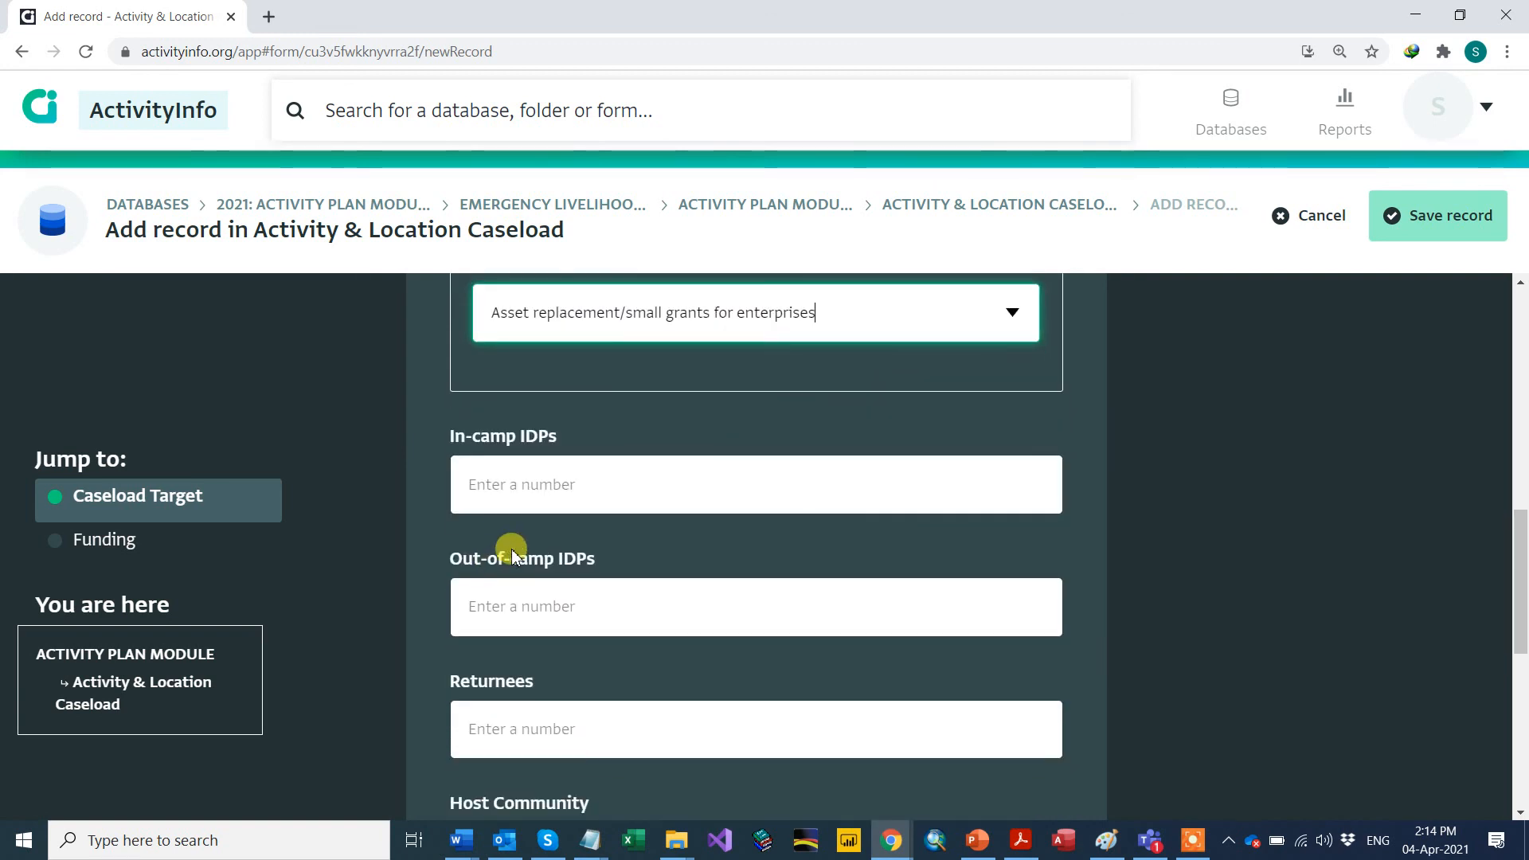
left_click(507, 480)
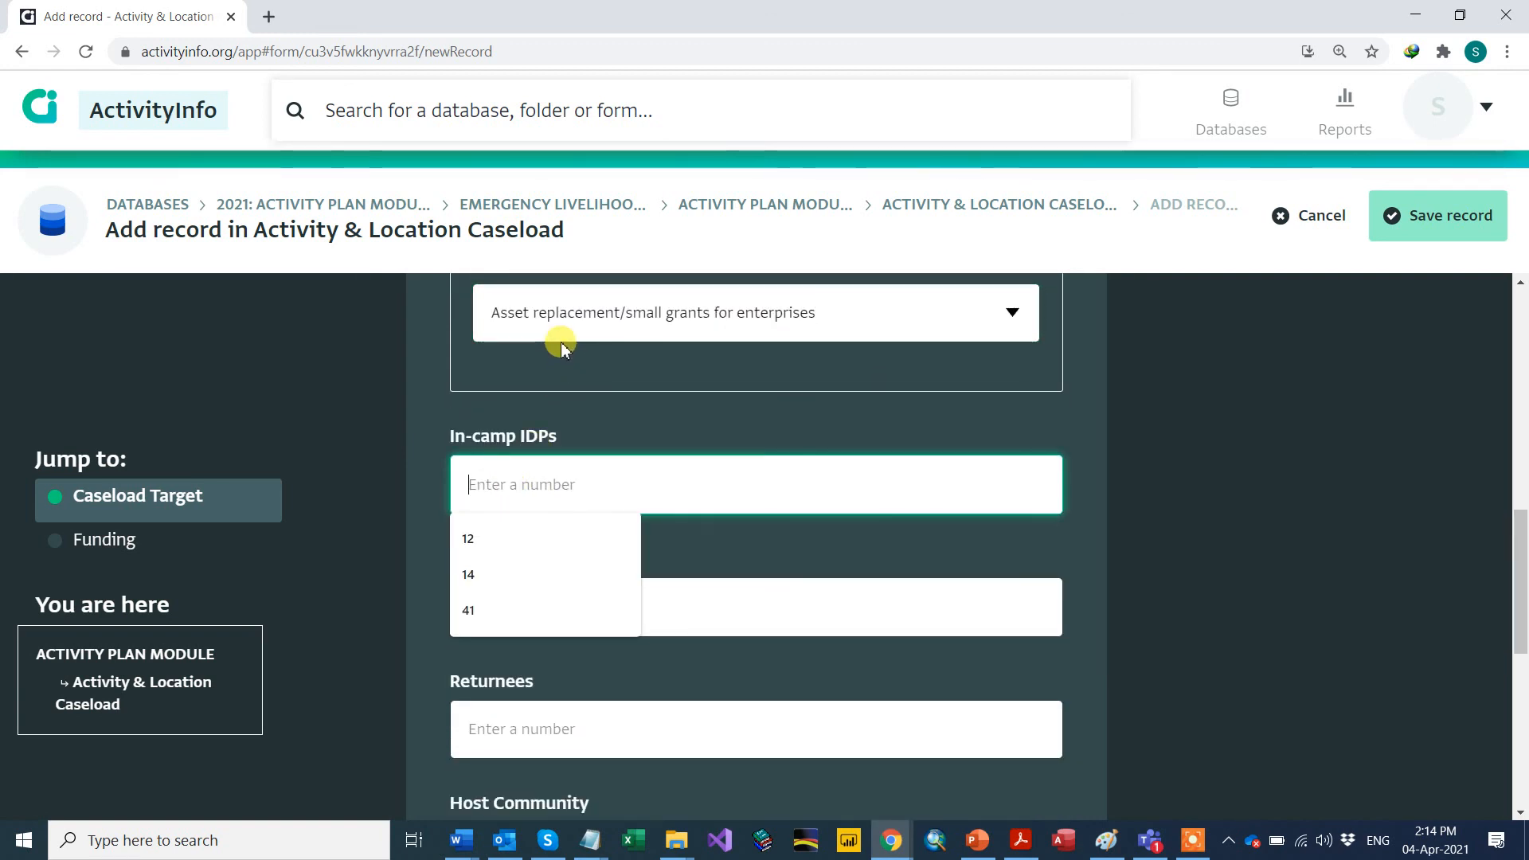
scroll(560, 342, "up", 3)
scroll(561, 368, "up", 2)
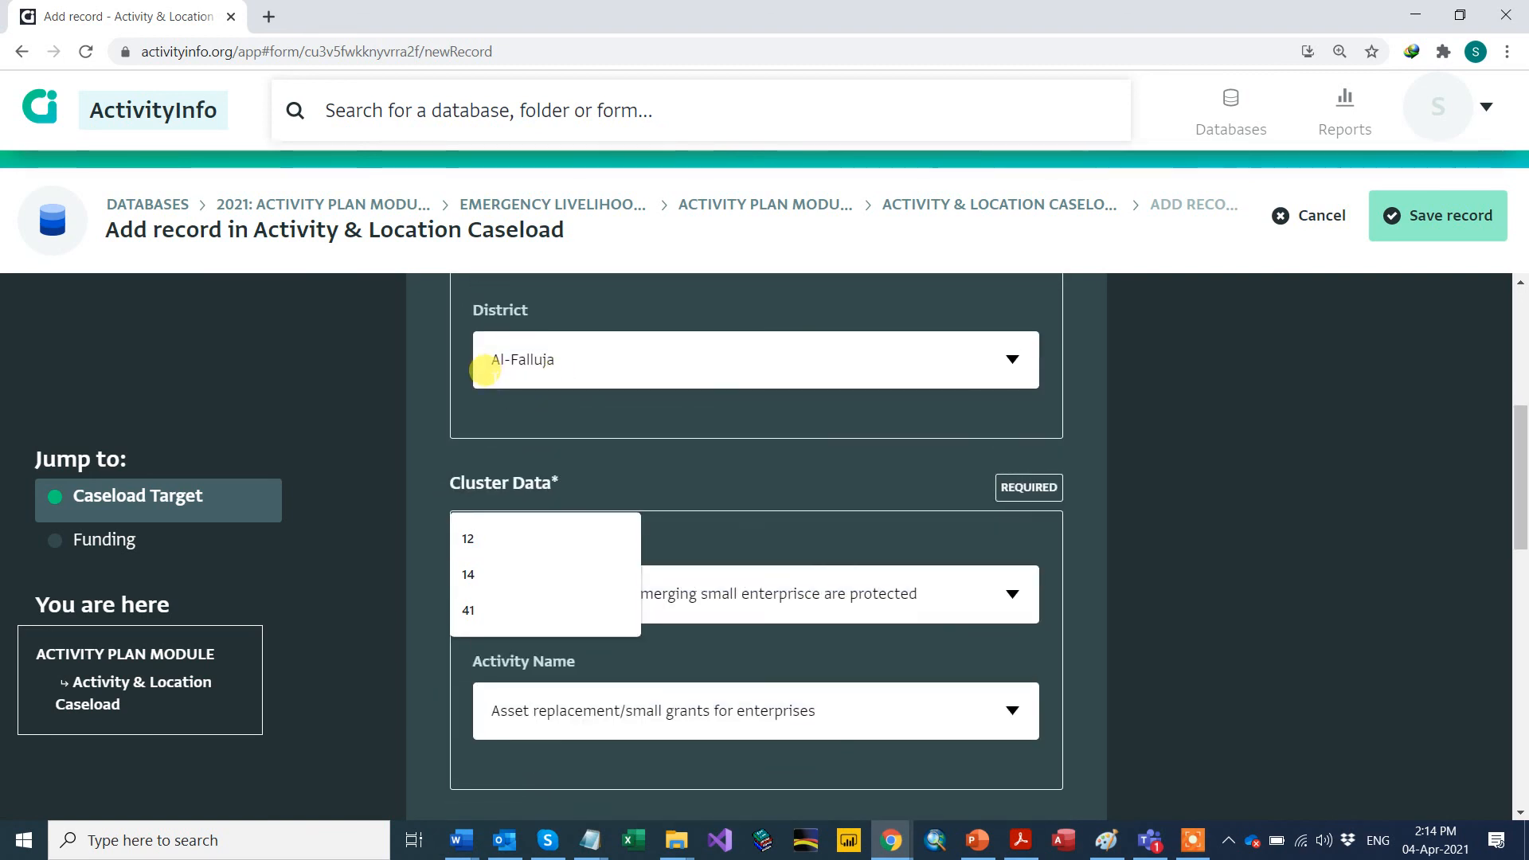
scroll(490, 392, "down", 3)
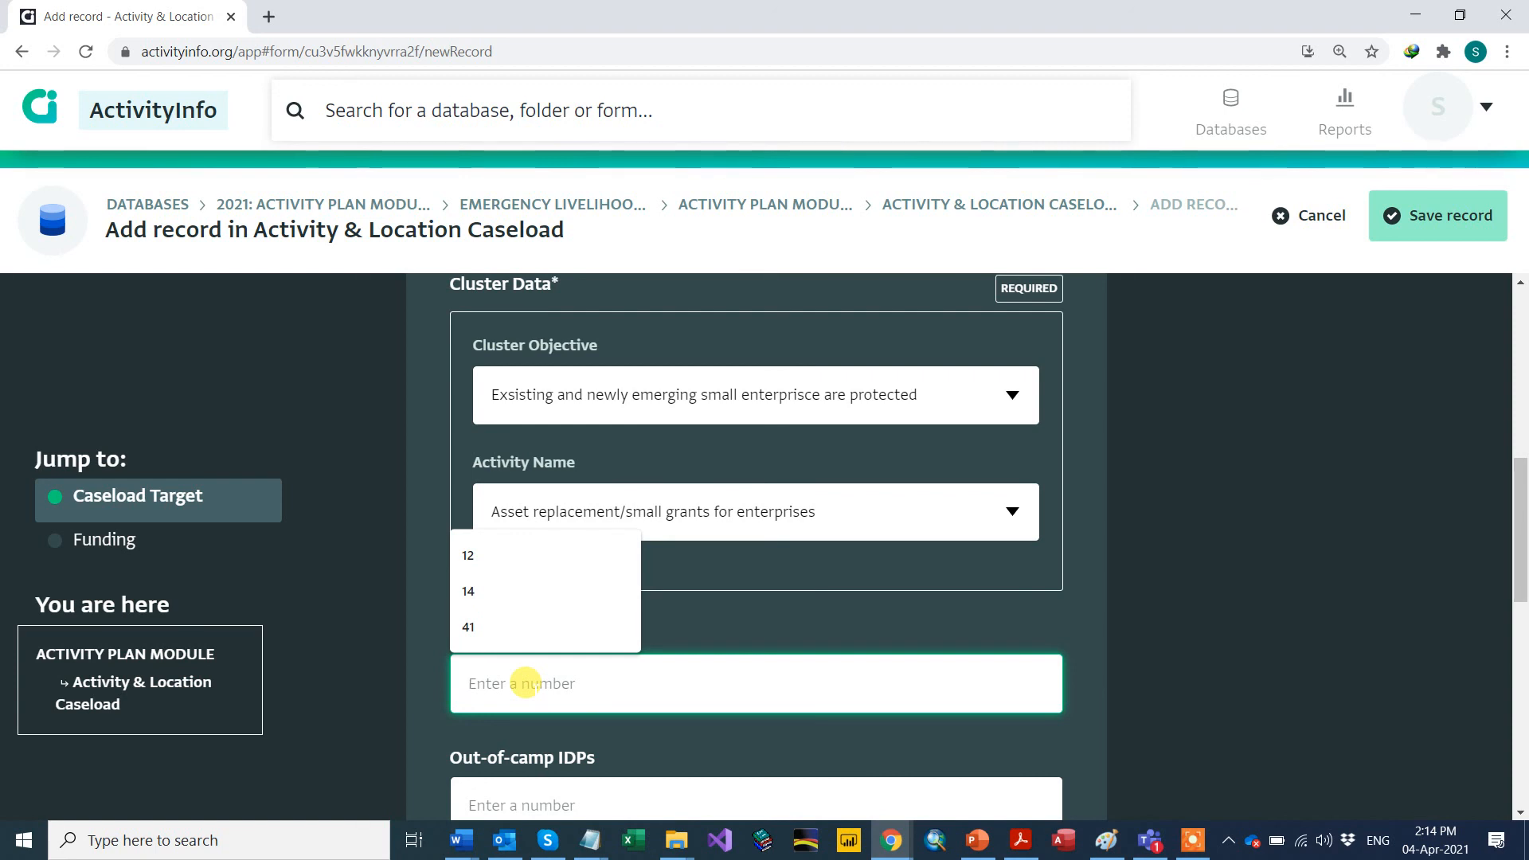
Step: Enter 100 for In-camp IDPs and 200 for Out-of-camp IDPs
type("2")
key("BackSpace")
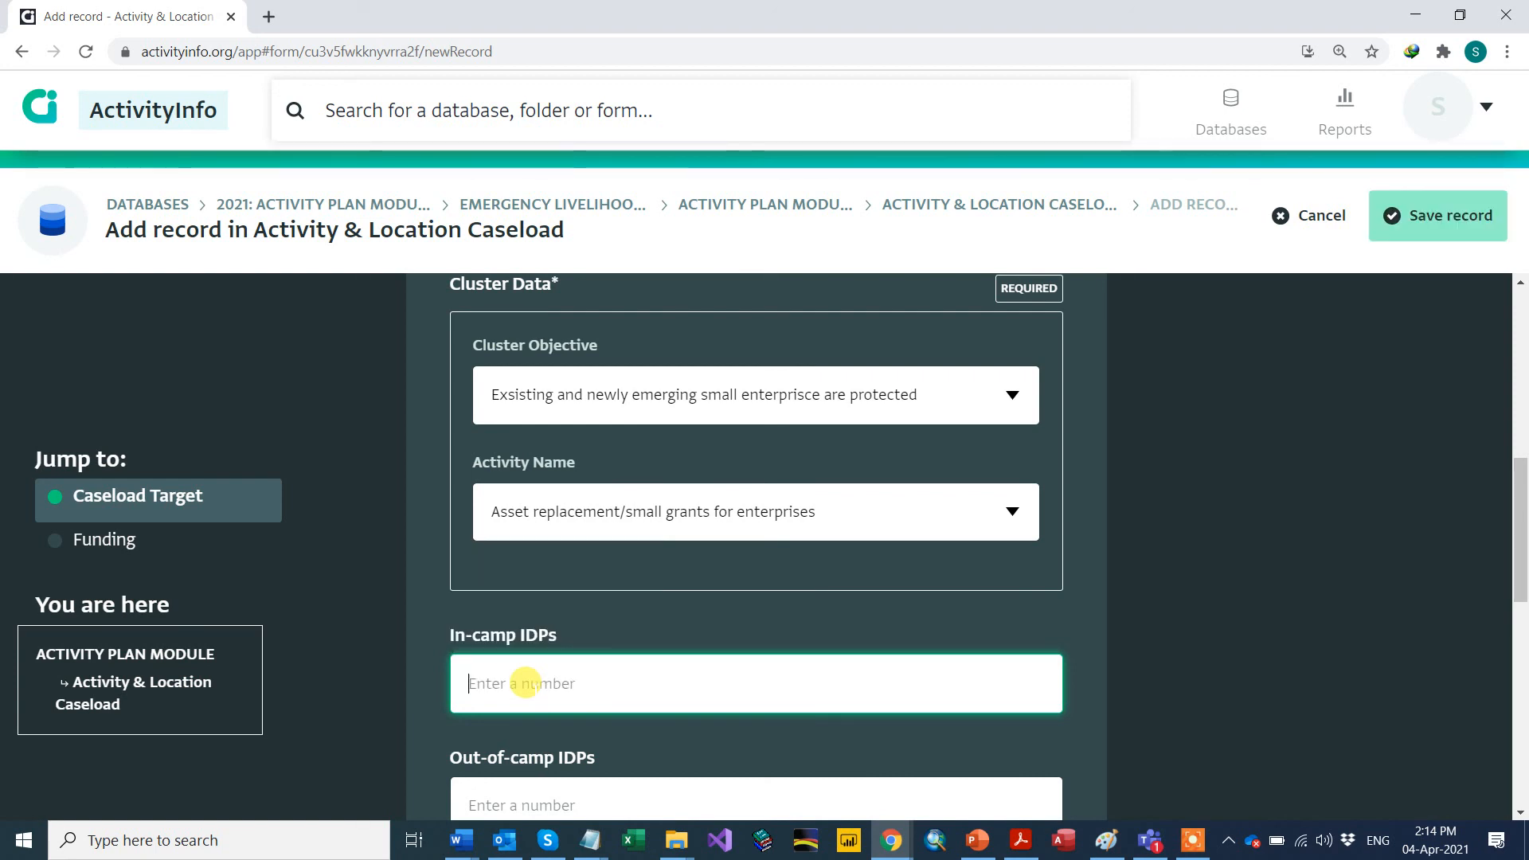
type("100")
scroll(529, 683, "down", 4)
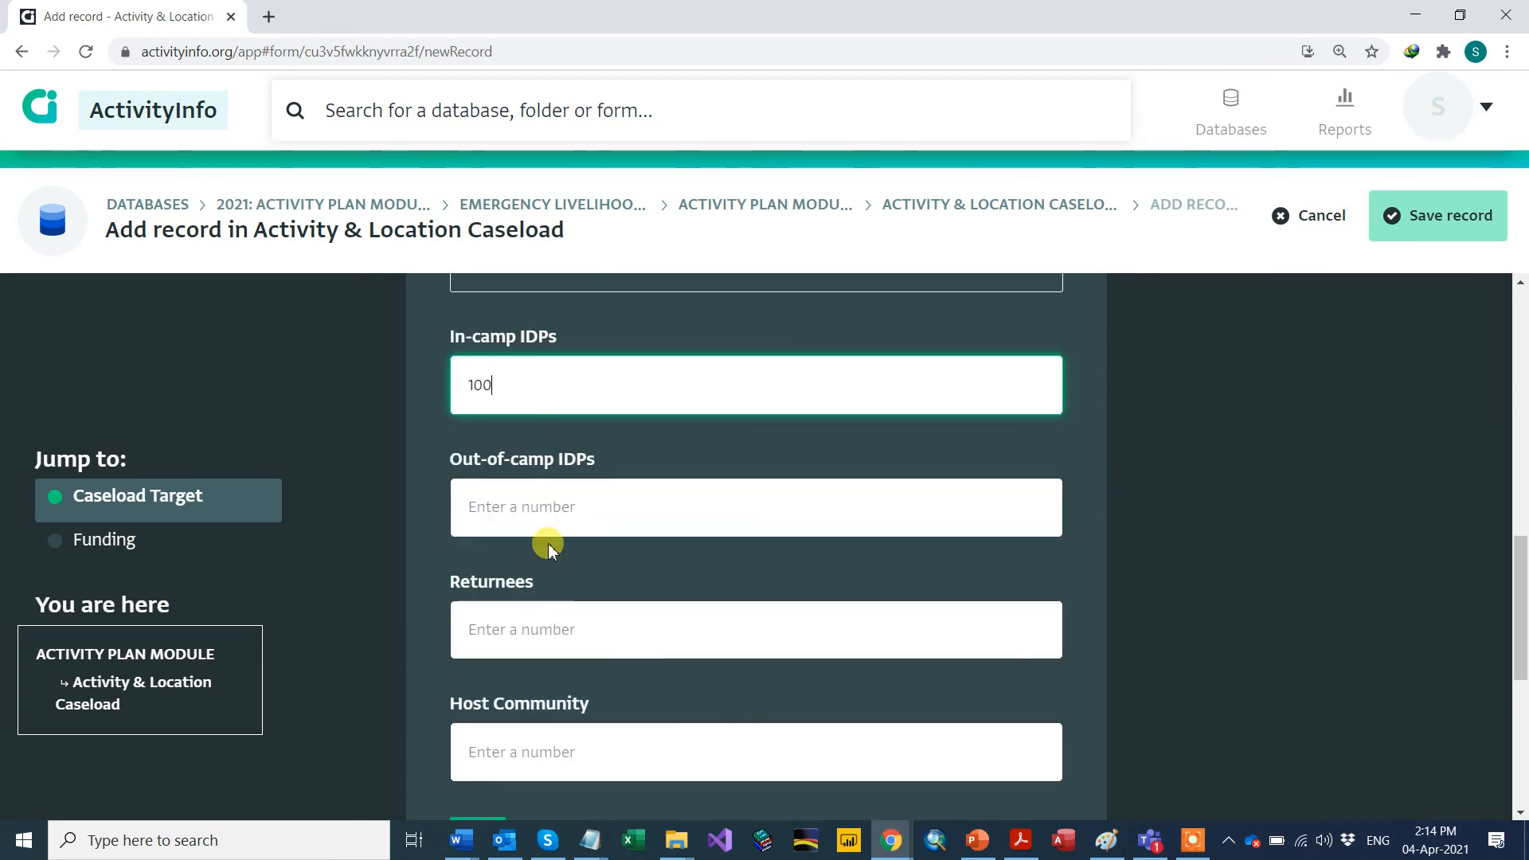
left_click(526, 507)
type("2000")
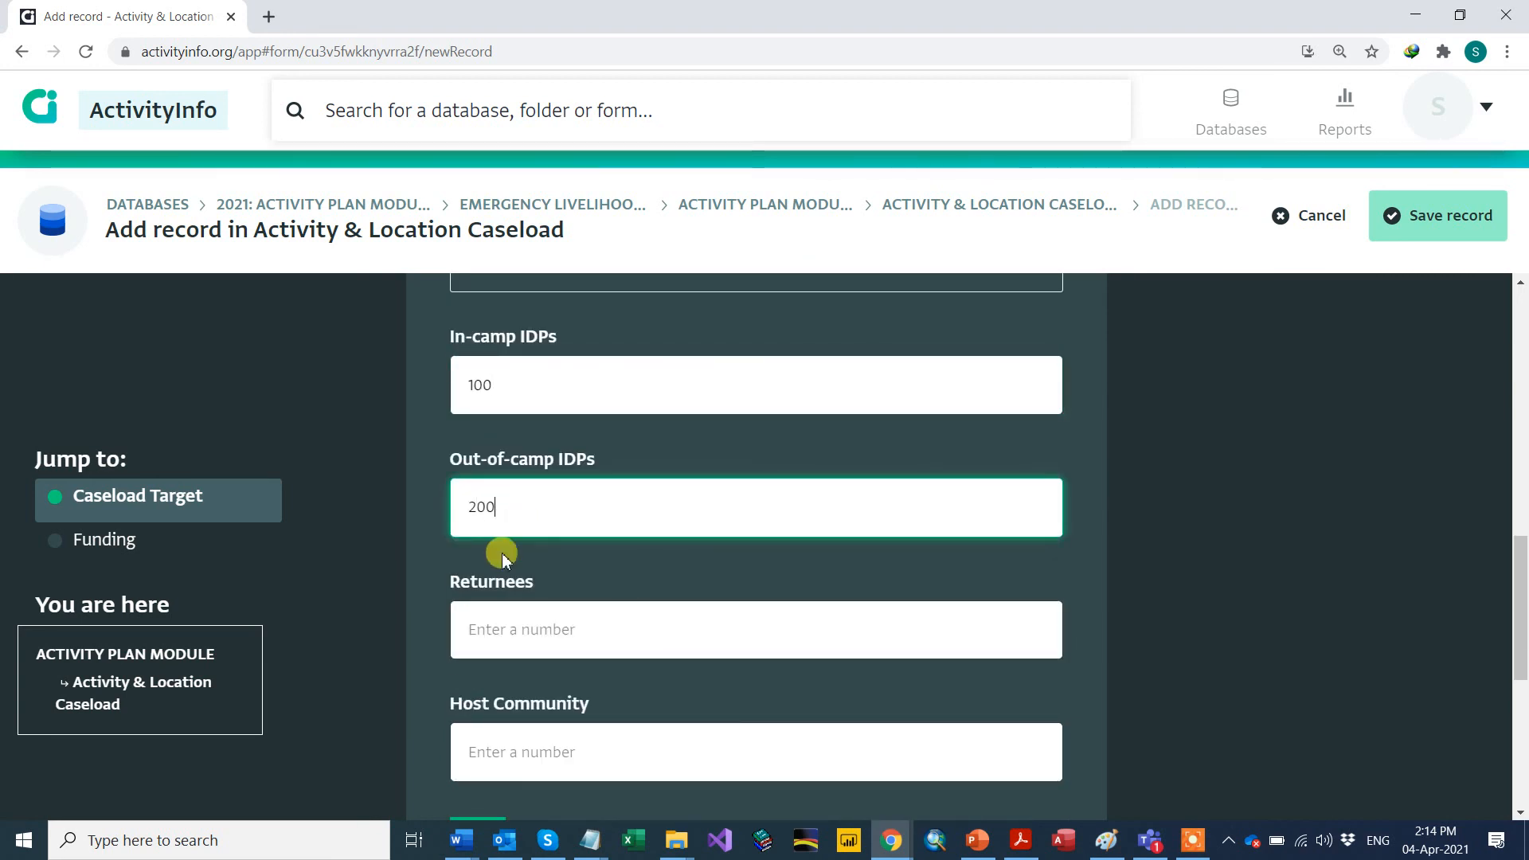
Step: Enter 10 for Returnees and dismiss the Host Community suggestion list
scroll(498, 553, "down", 3)
left_click(512, 436)
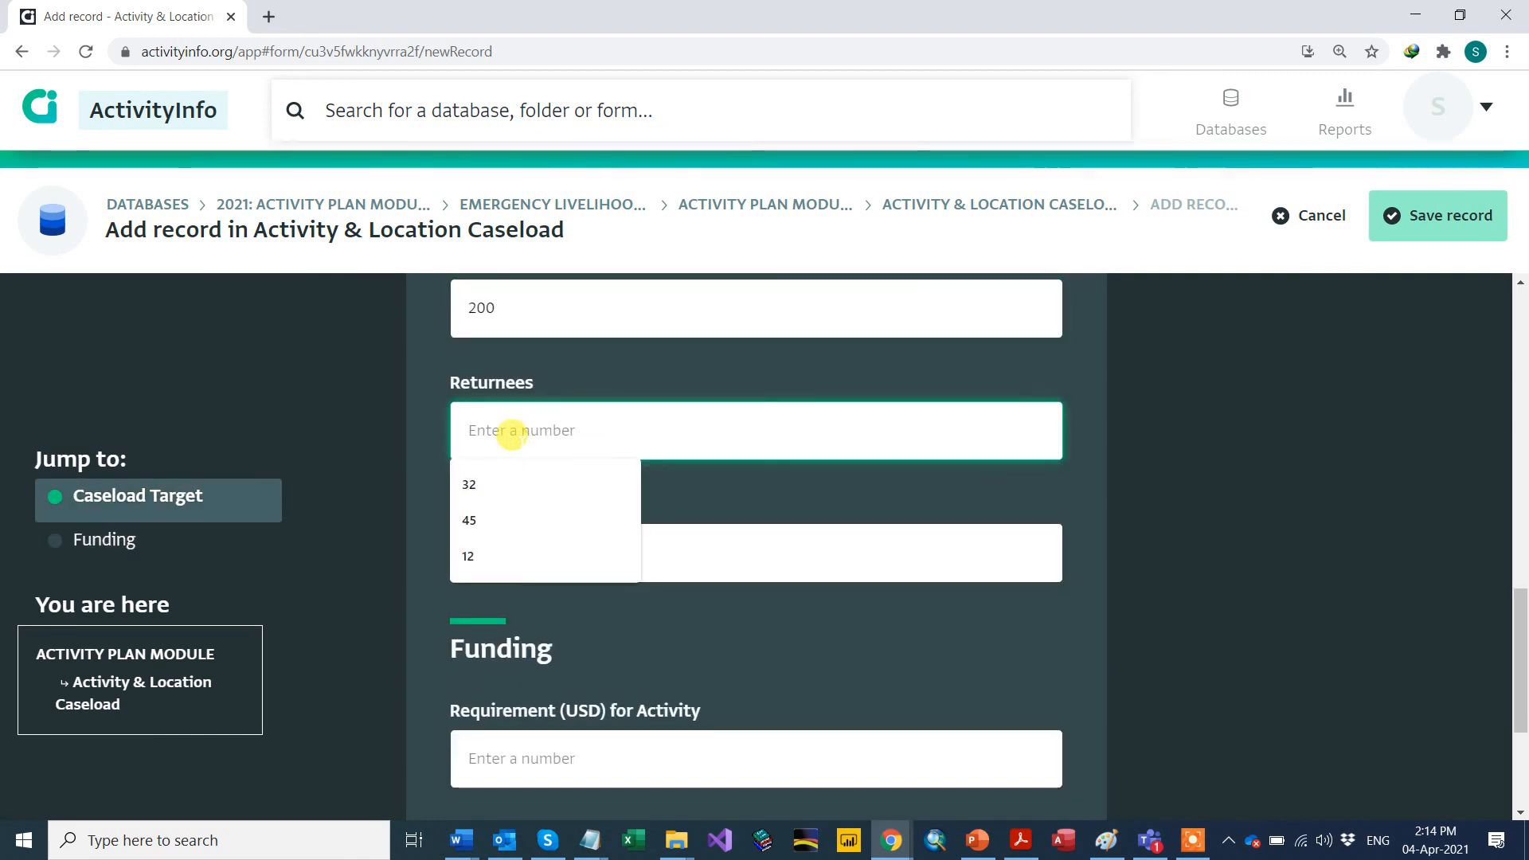
type("10")
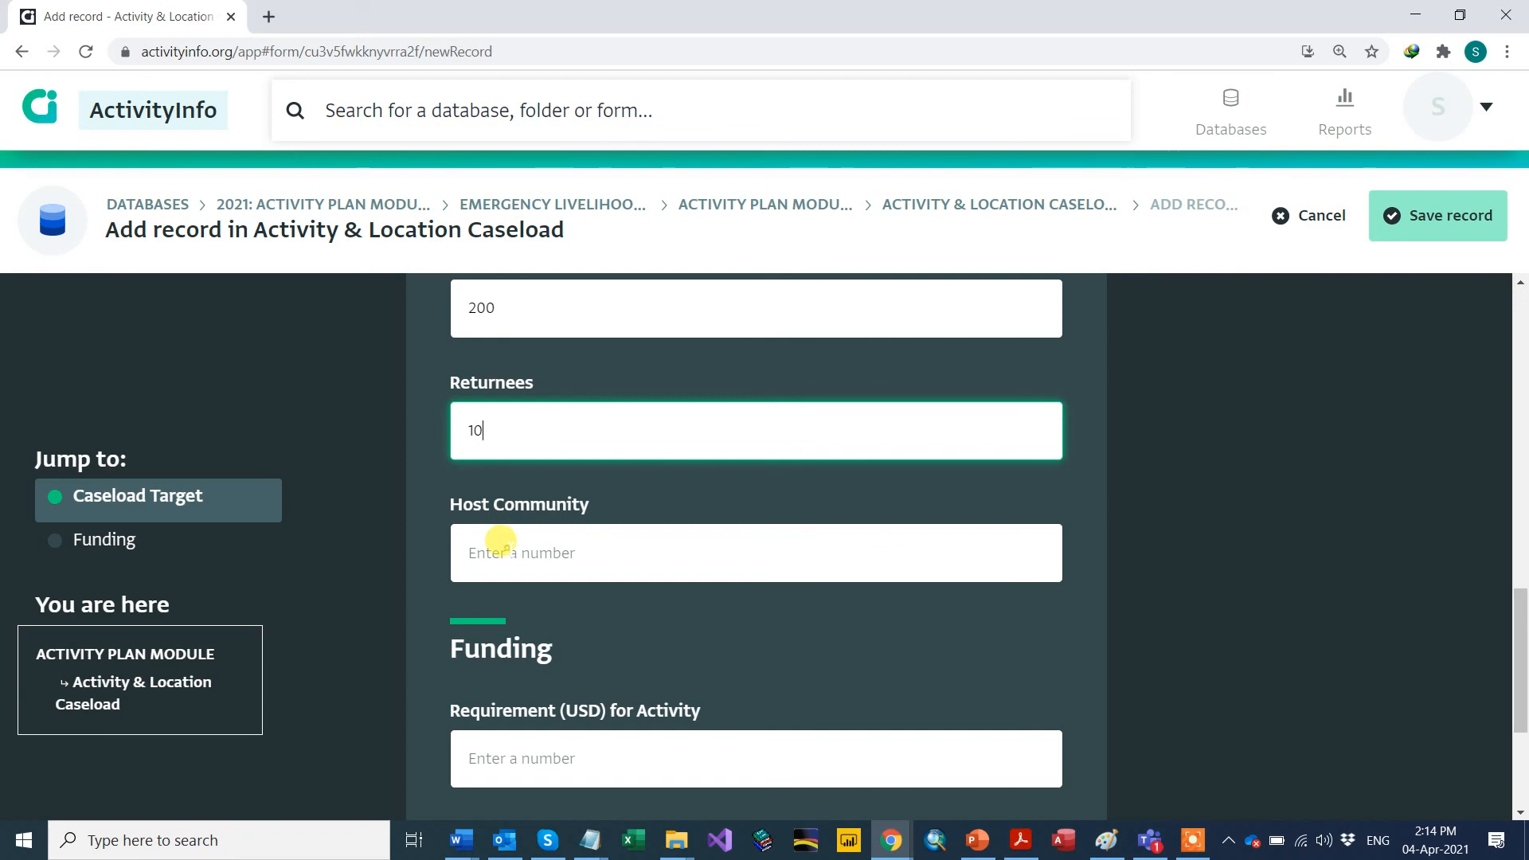
left_click(500, 547)
left_click(683, 633)
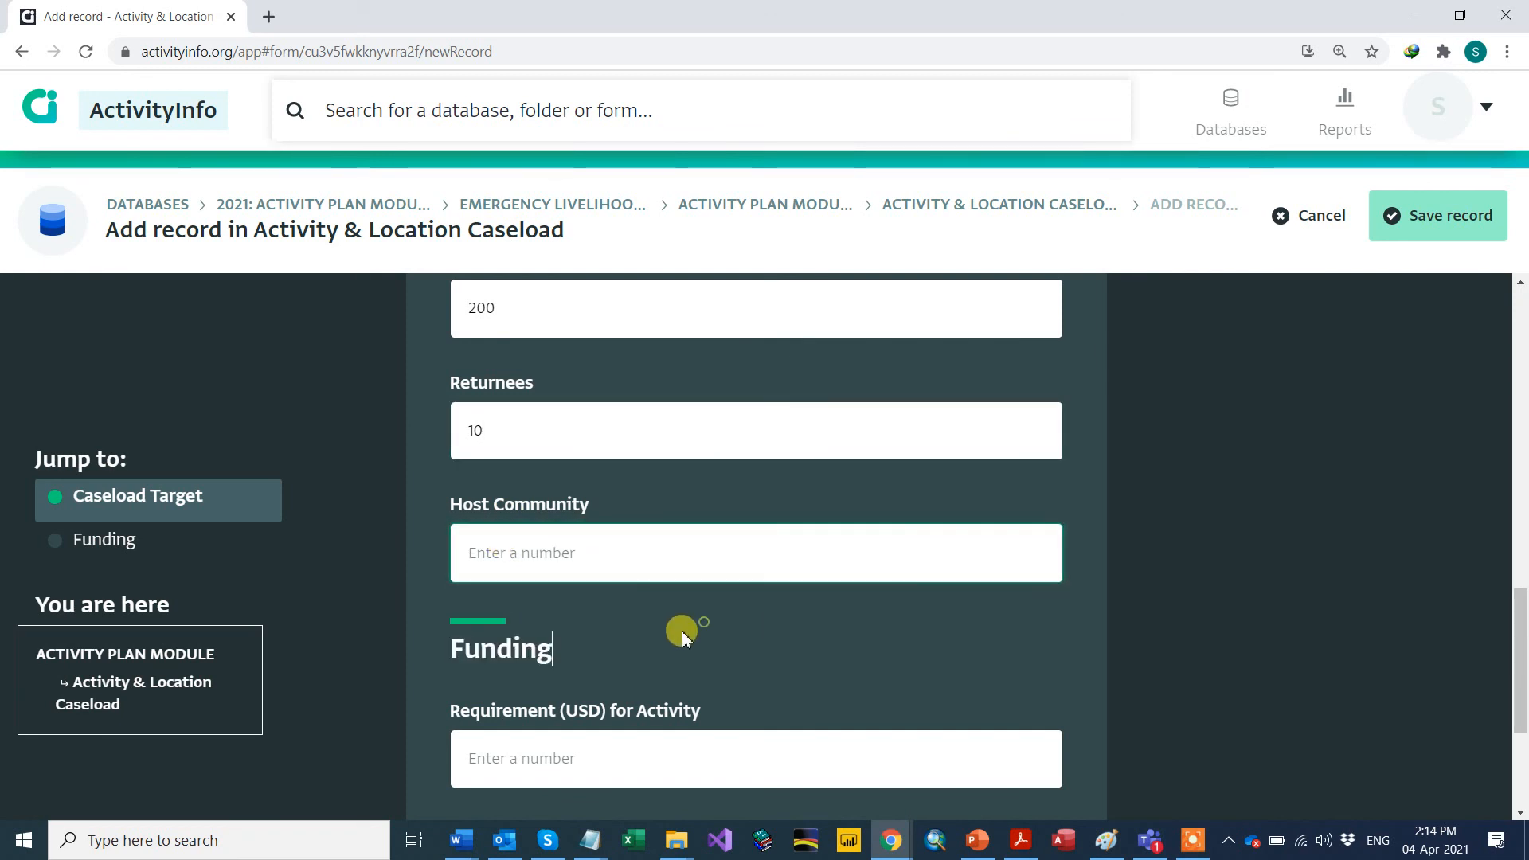
scroll(682, 630, "down", 1)
scroll(512, 625, "down", 1)
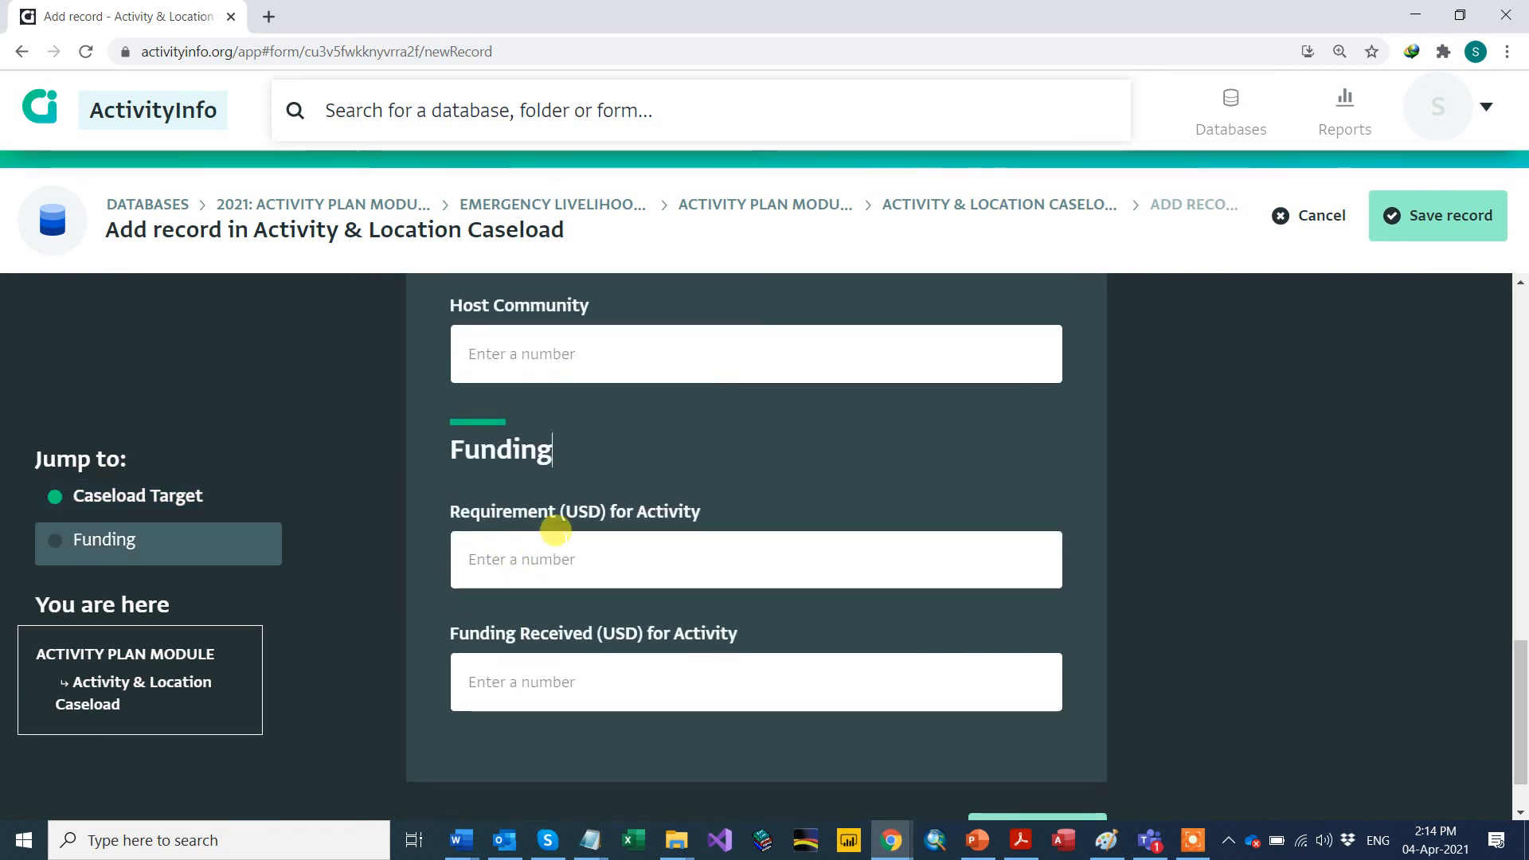
left_click(591, 556)
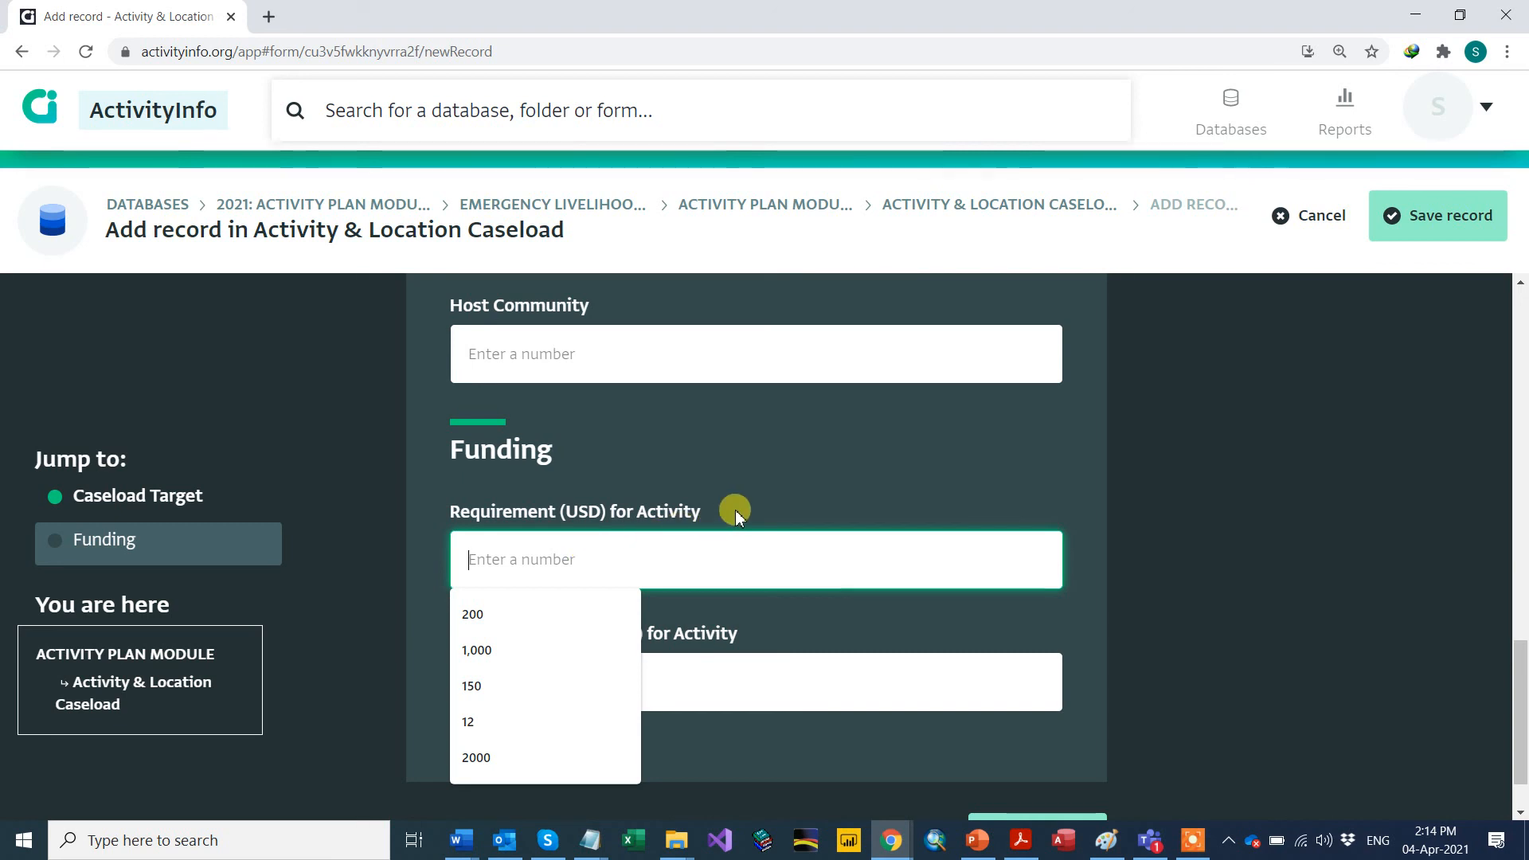
Step: Go back up to the In-camp IDPs count field of the caseload record
scroll(733, 510, "up", 4)
scroll(739, 517, "up", 3)
left_click(587, 473)
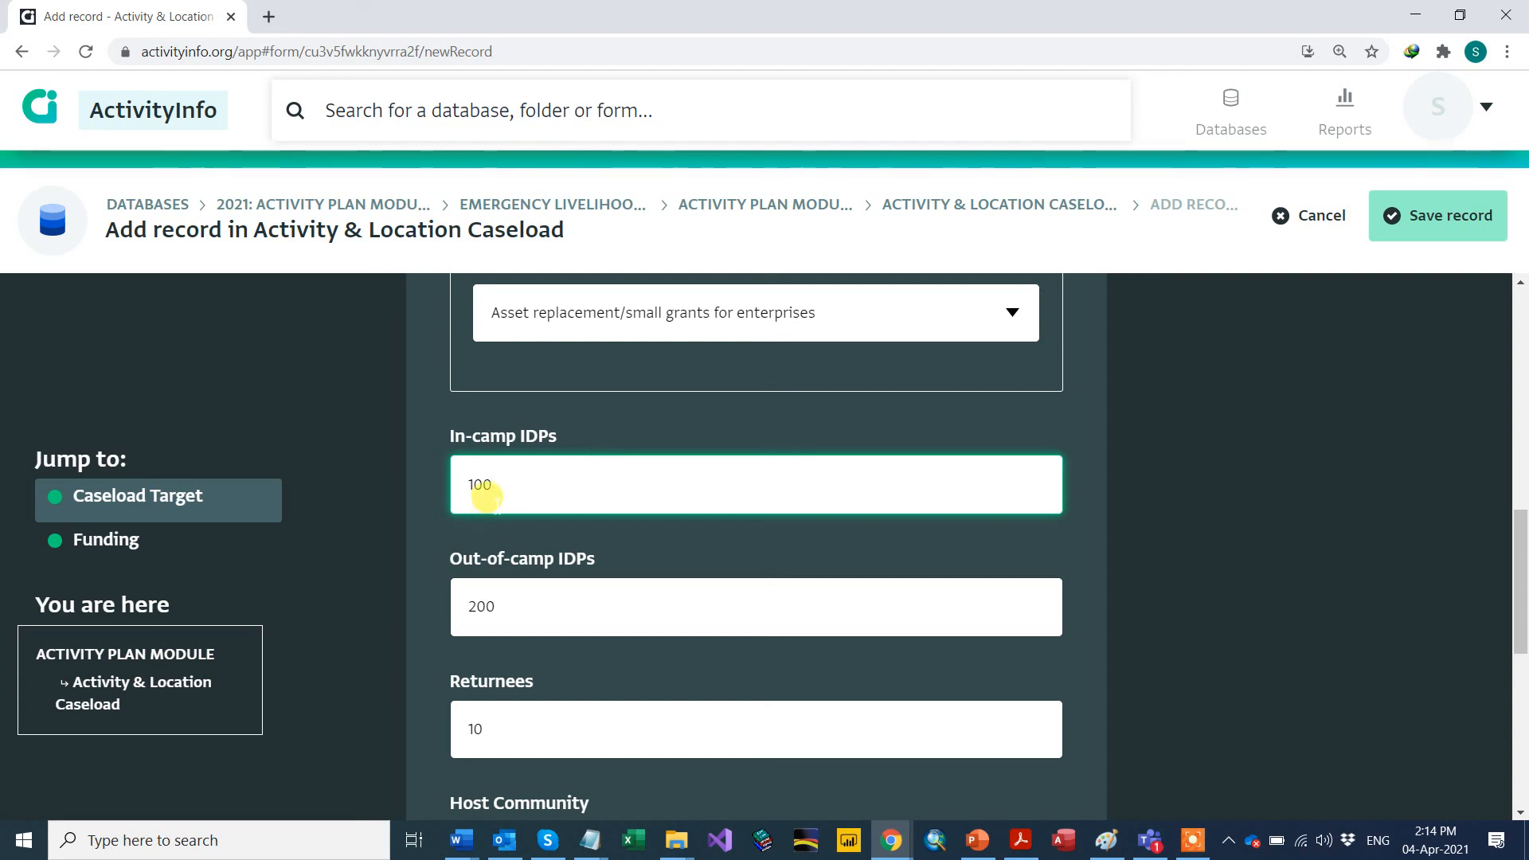
Step: Enter 100,000 USD as Requirement and 80,000 USD as Funding Received, then save the caseload record
scroll(541, 481, "down", 1)
scroll(543, 483, "down", 1)
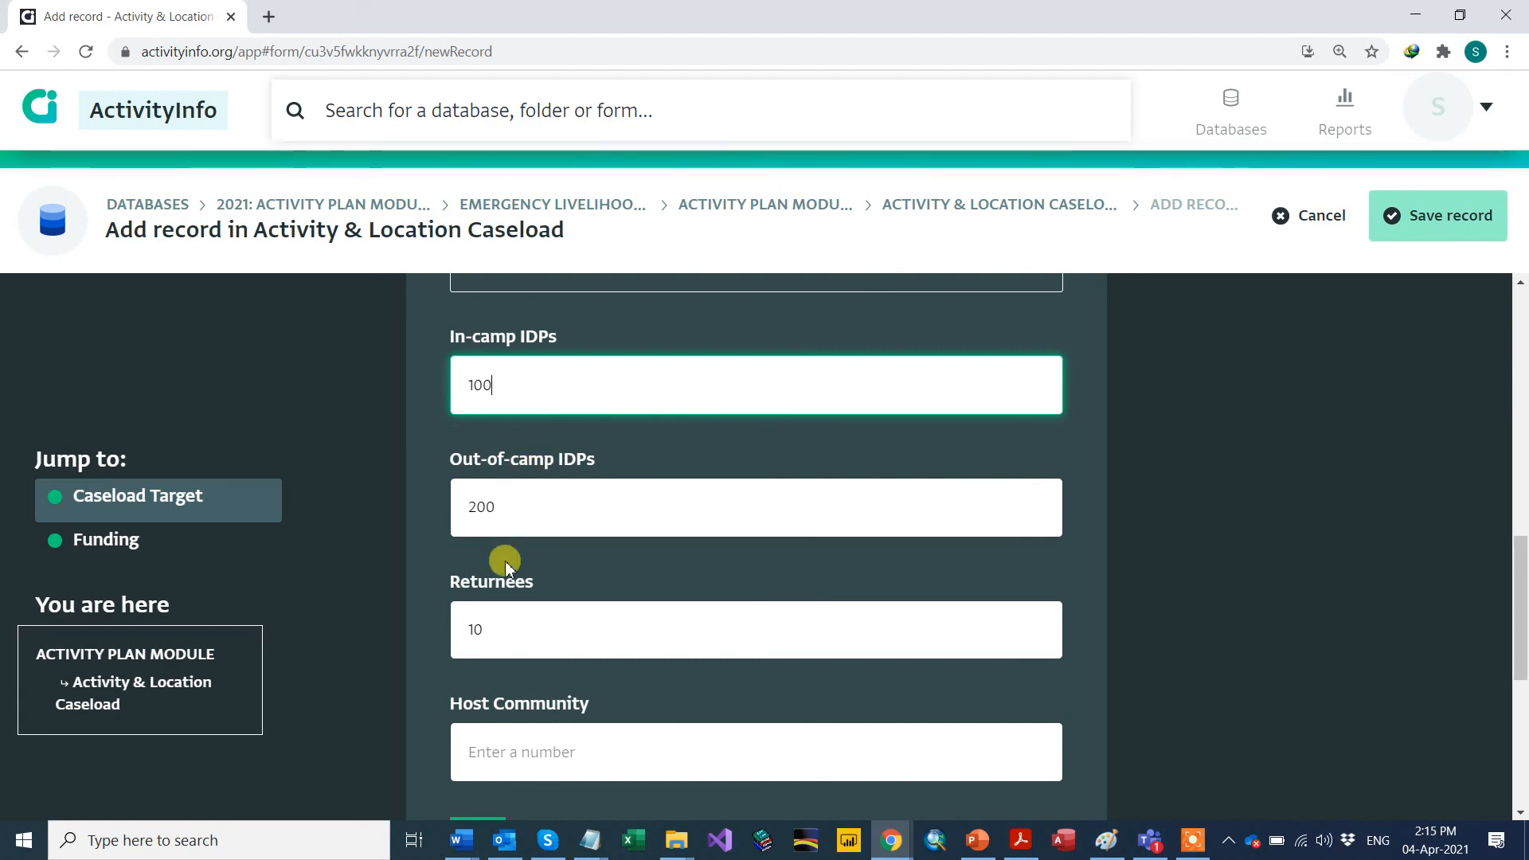
scroll(502, 558, "down", 1)
scroll(502, 530, "down", 2)
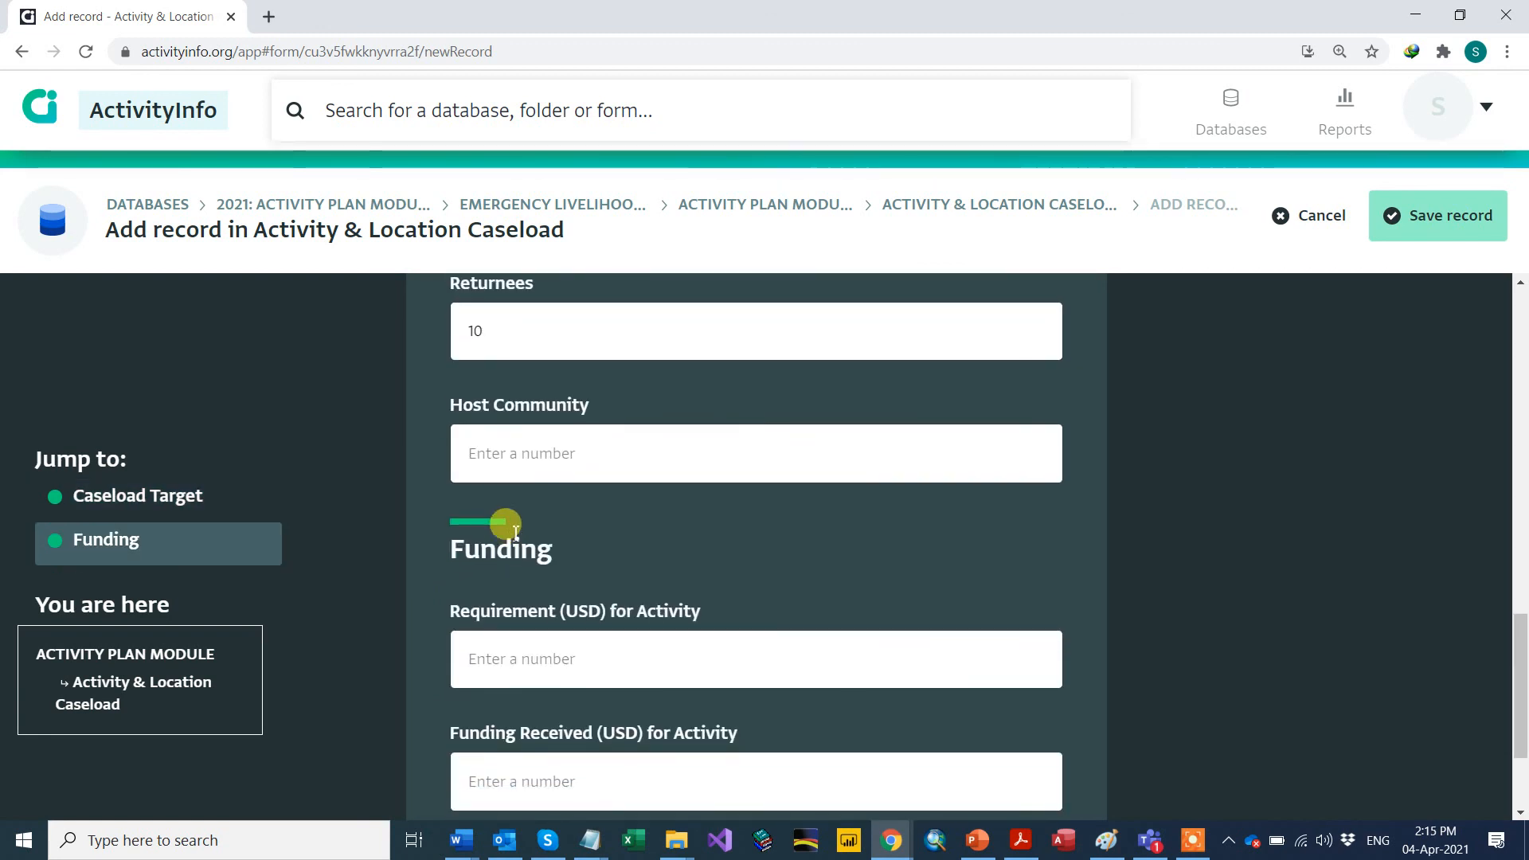
left_click(490, 639)
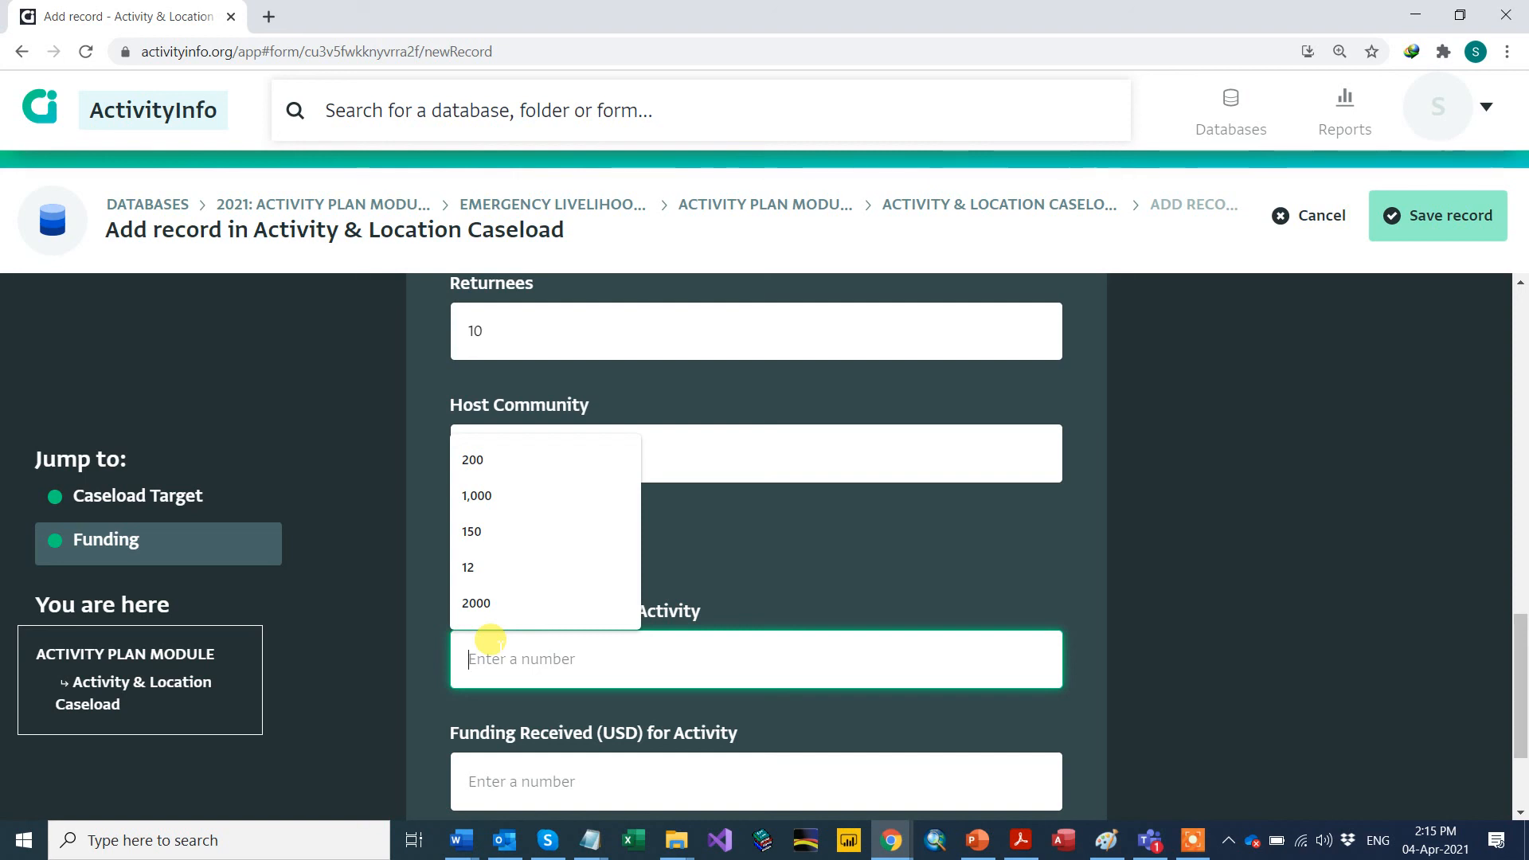
type("100000")
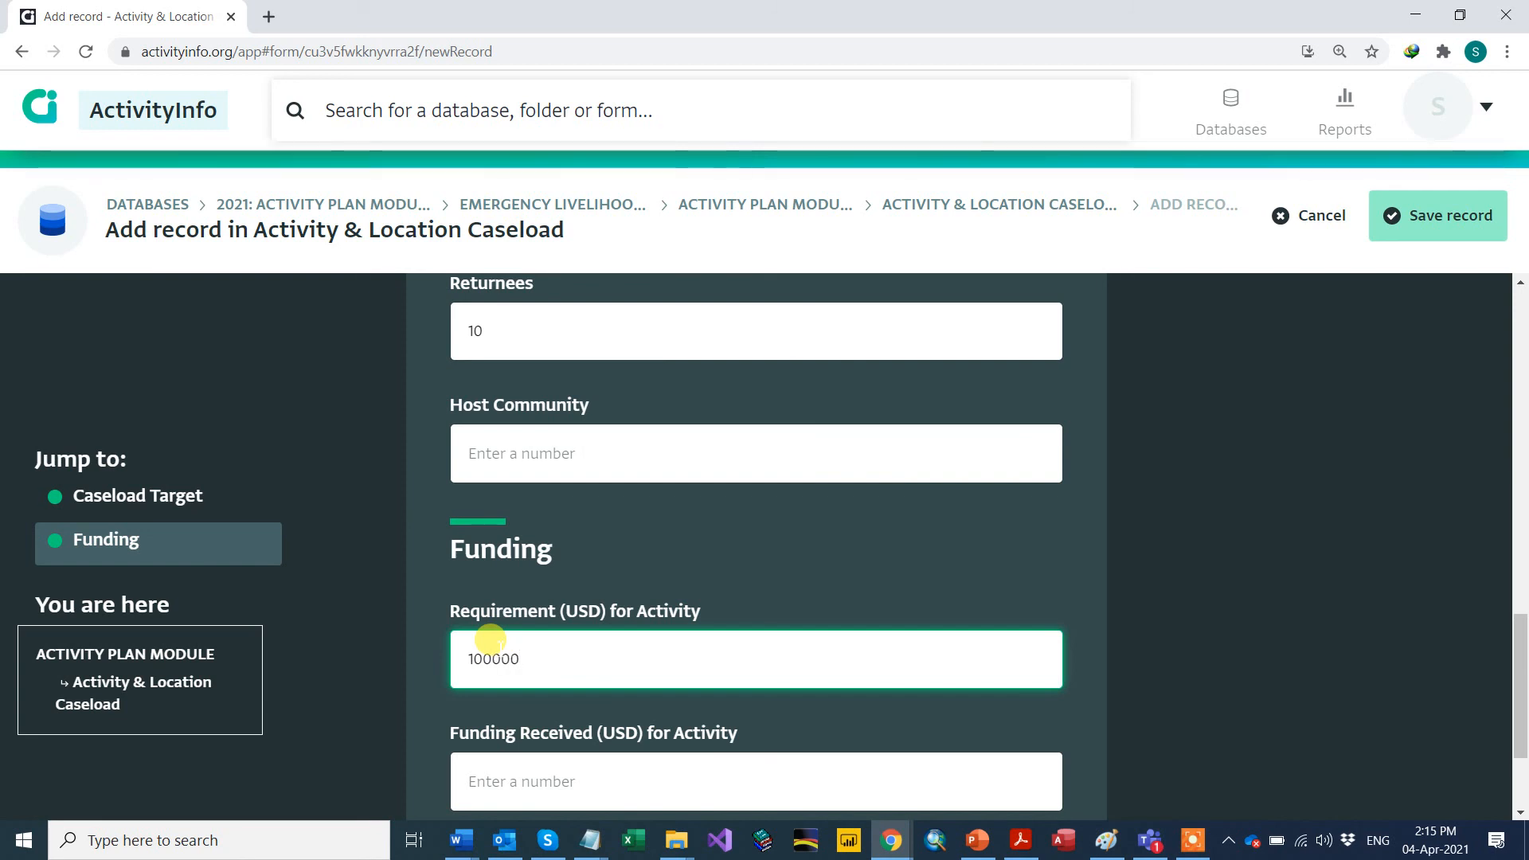
scroll(549, 629, "down", 1)
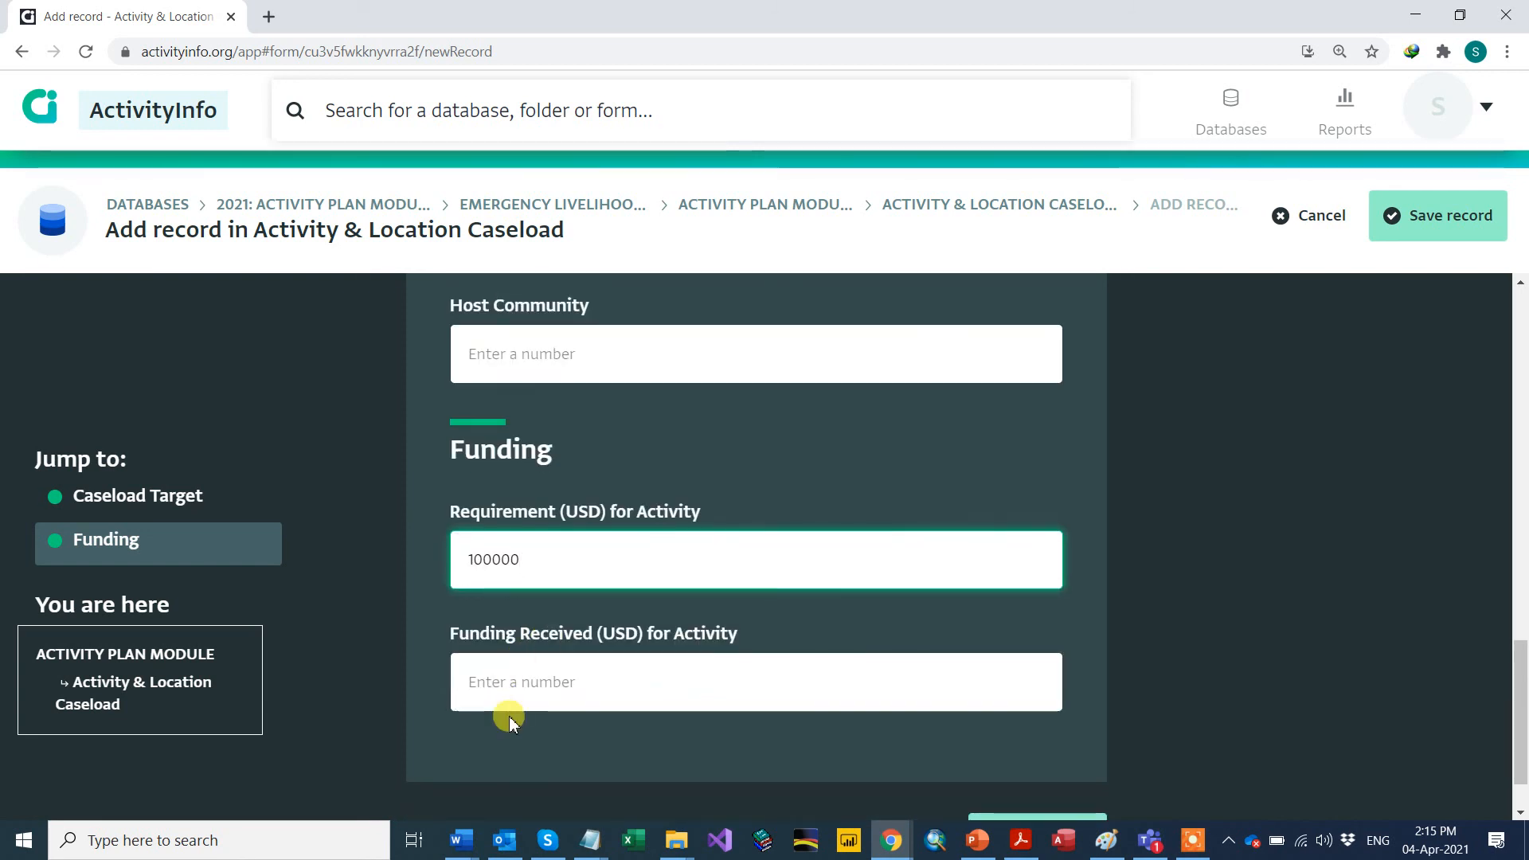
left_click(495, 683)
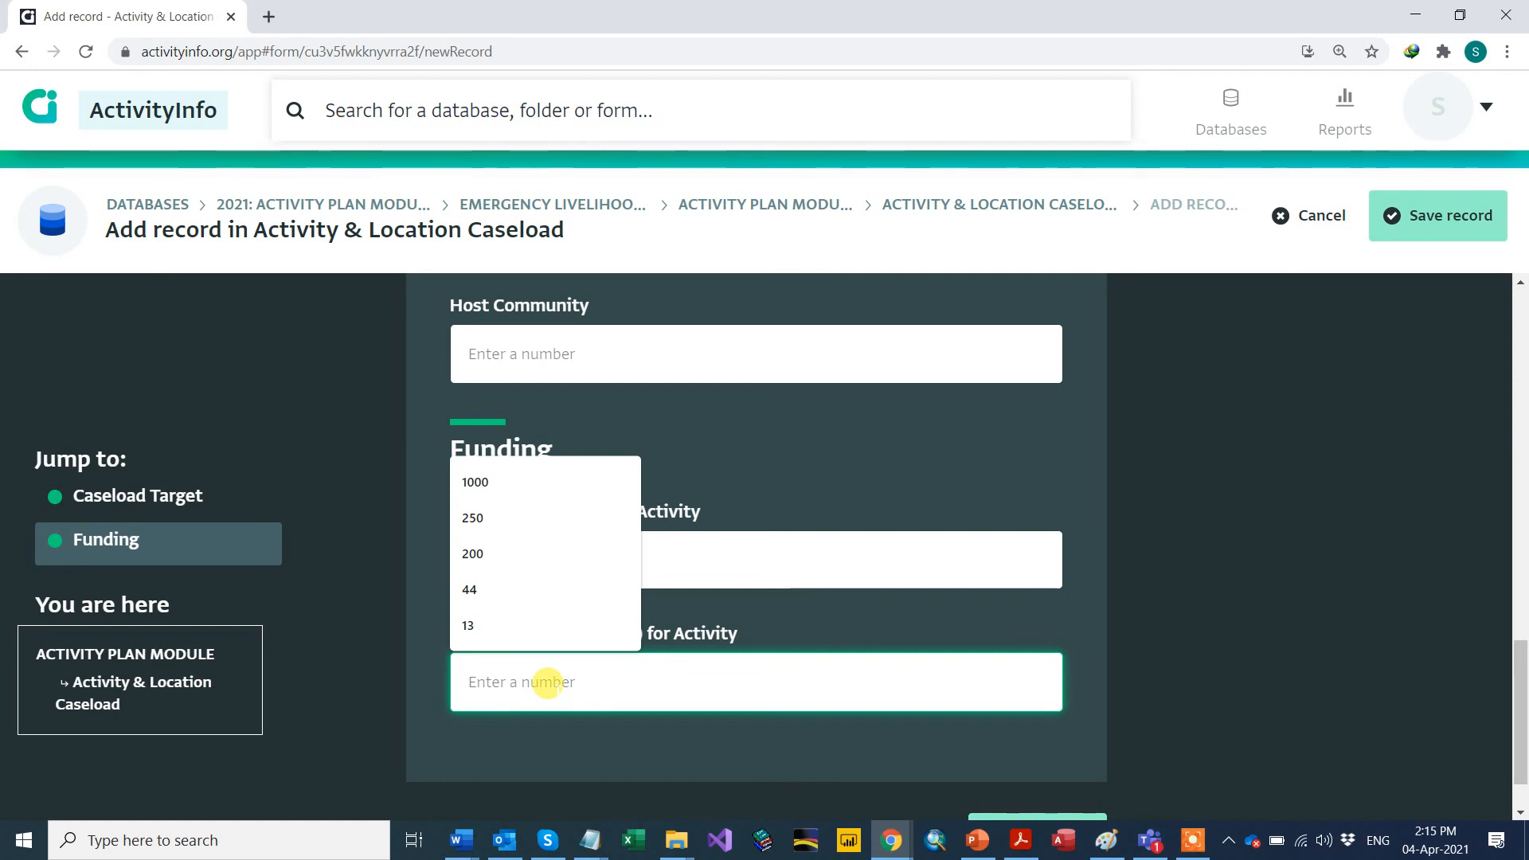
type("8")
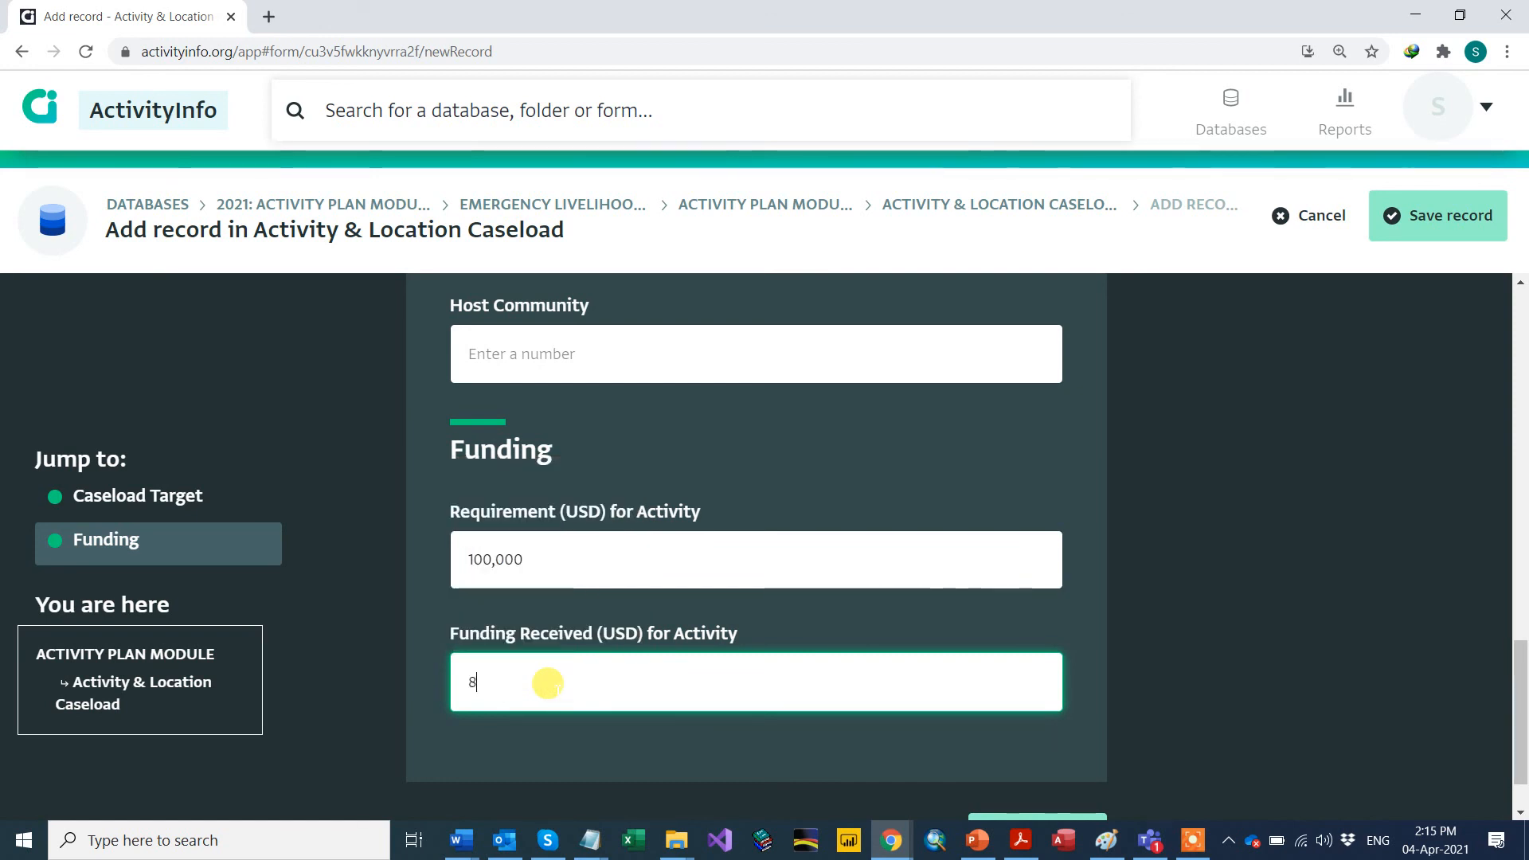
type("0000")
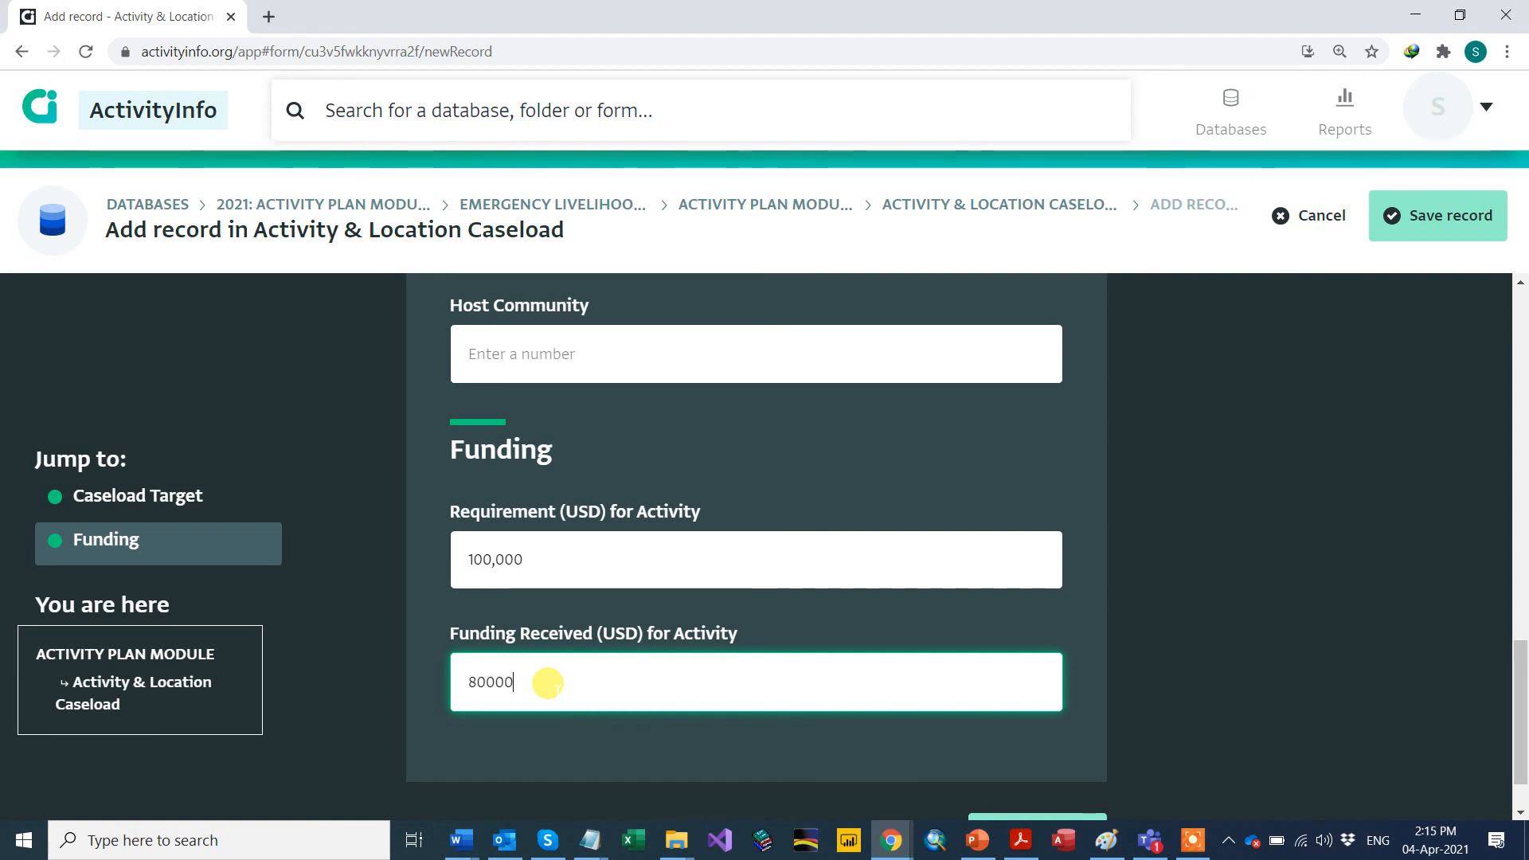
left_click(541, 555)
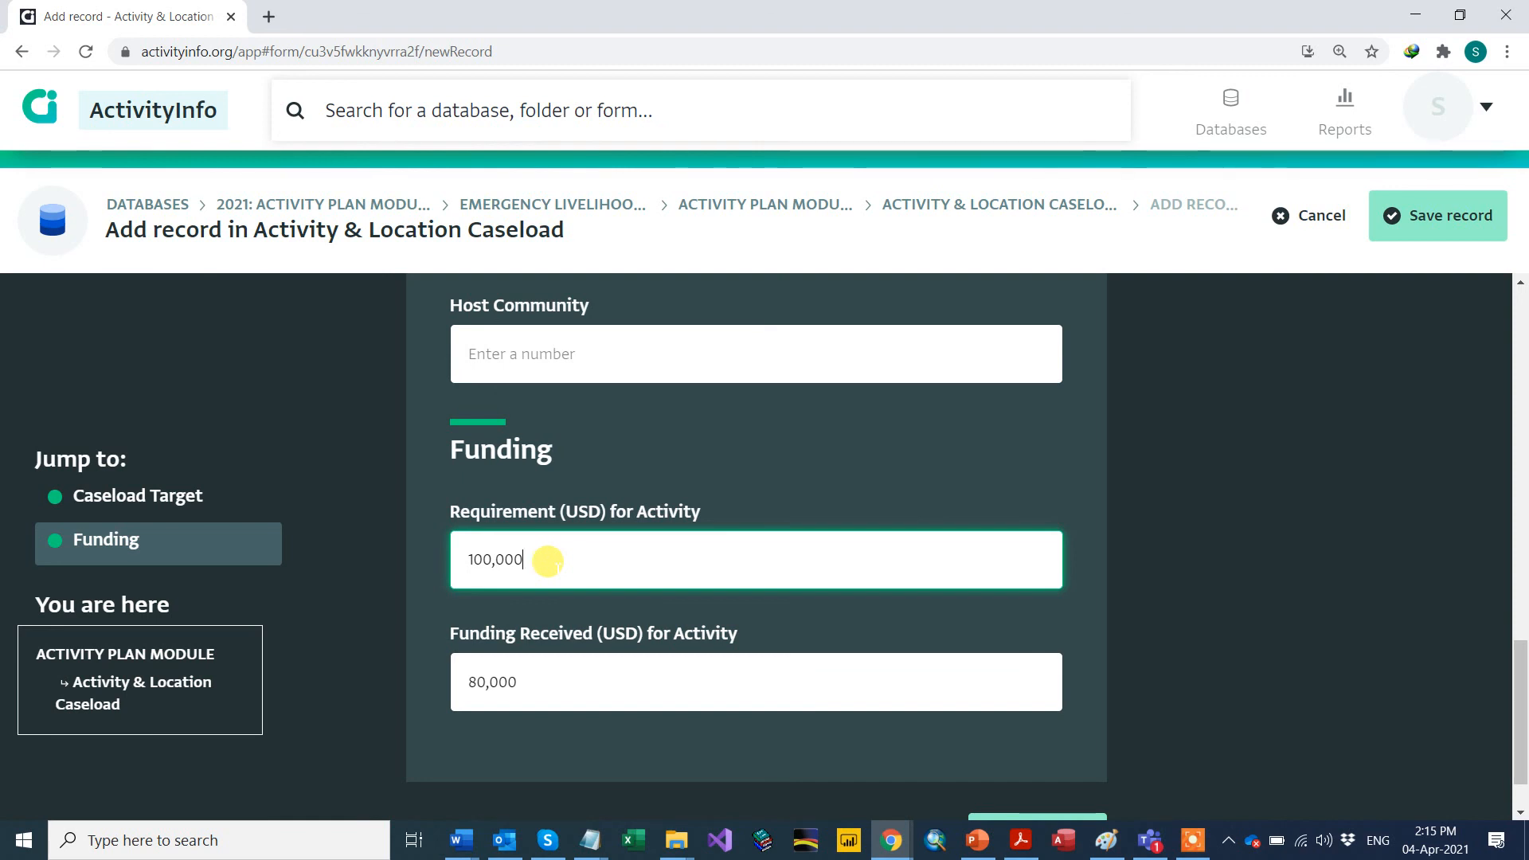
scroll(548, 560, "down", 1)
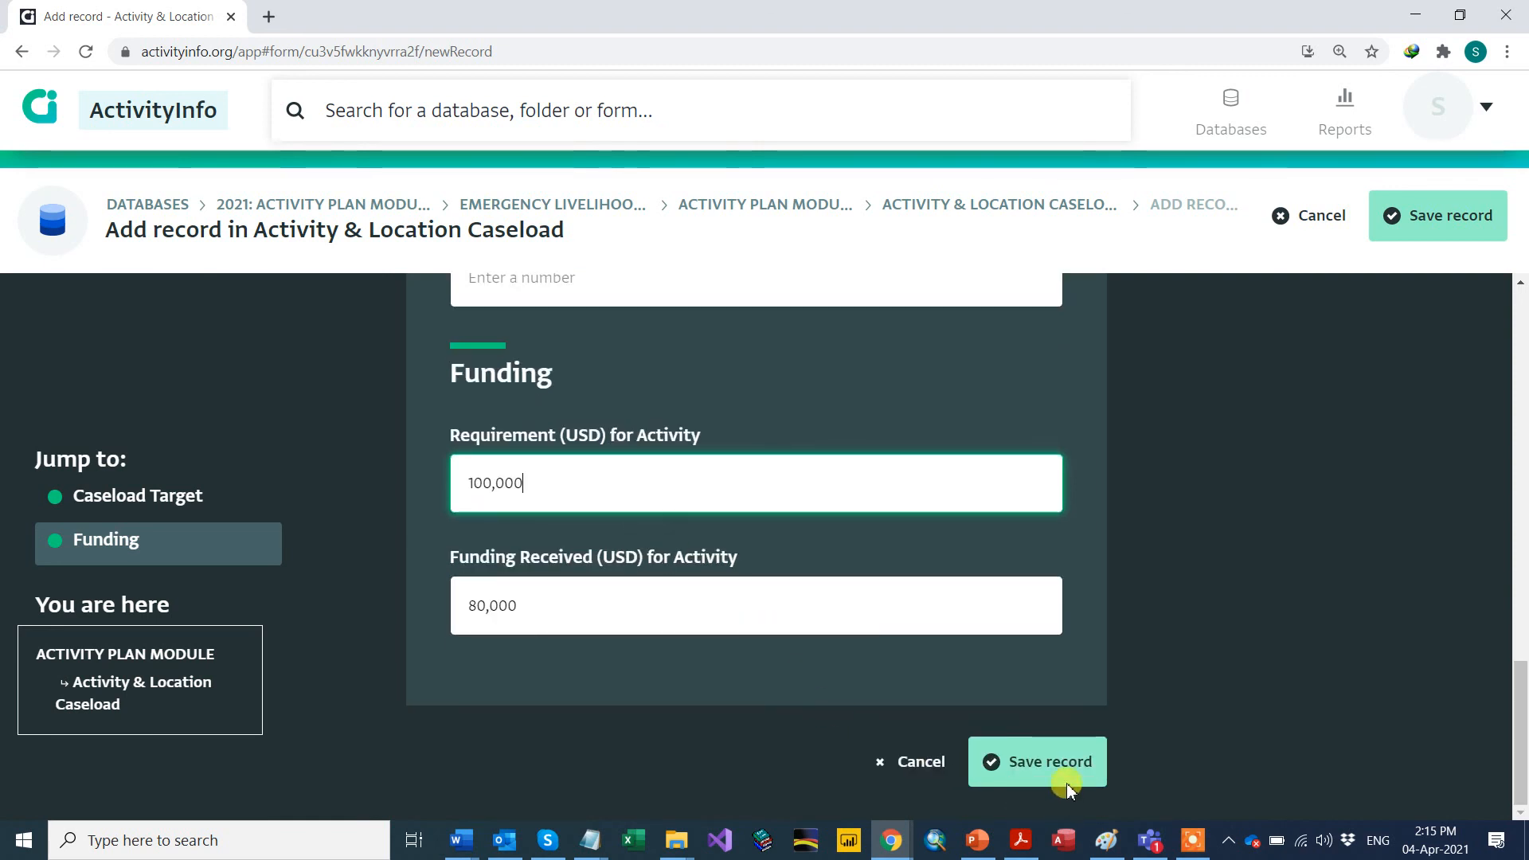
left_click(1038, 771)
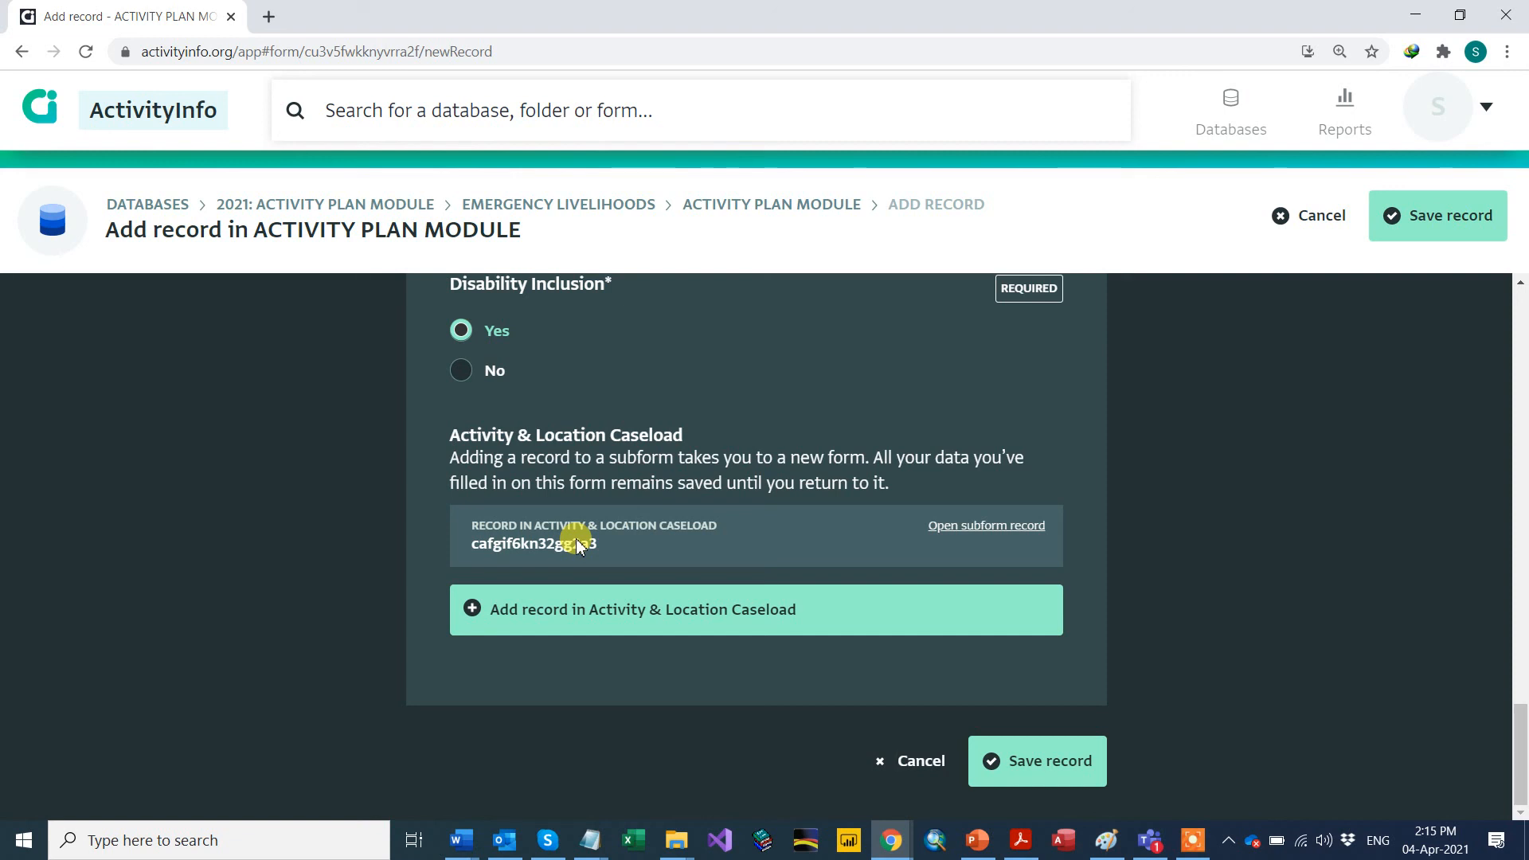
Step: Start another caseload record located in Al-Anbar governorate, Al-Falluja district
left_click(548, 626)
scroll(509, 602, "up", 10)
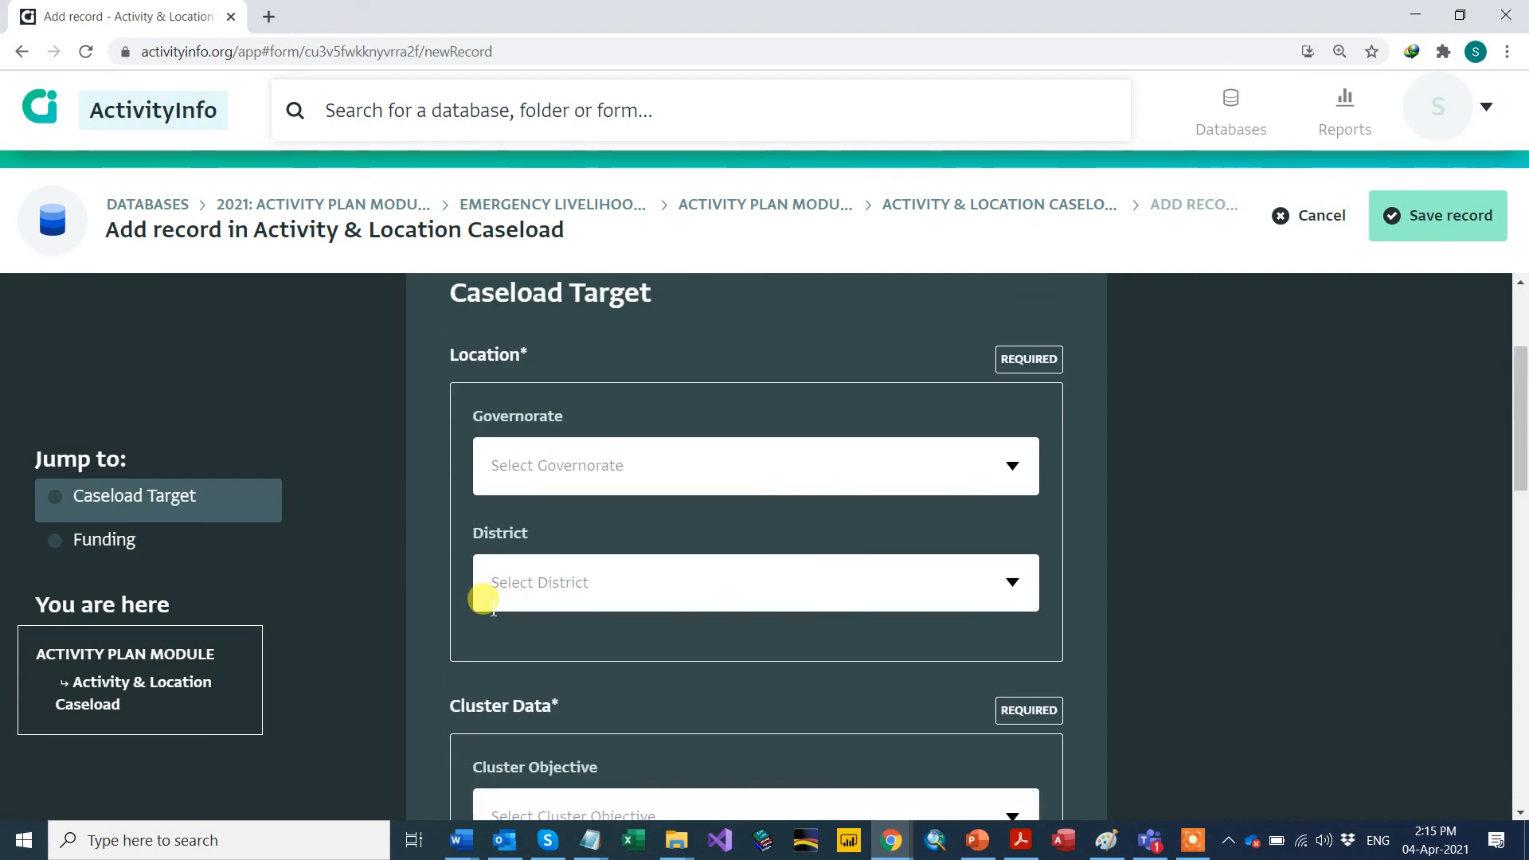
left_click(1005, 465)
left_click(619, 473)
left_click(1005, 519)
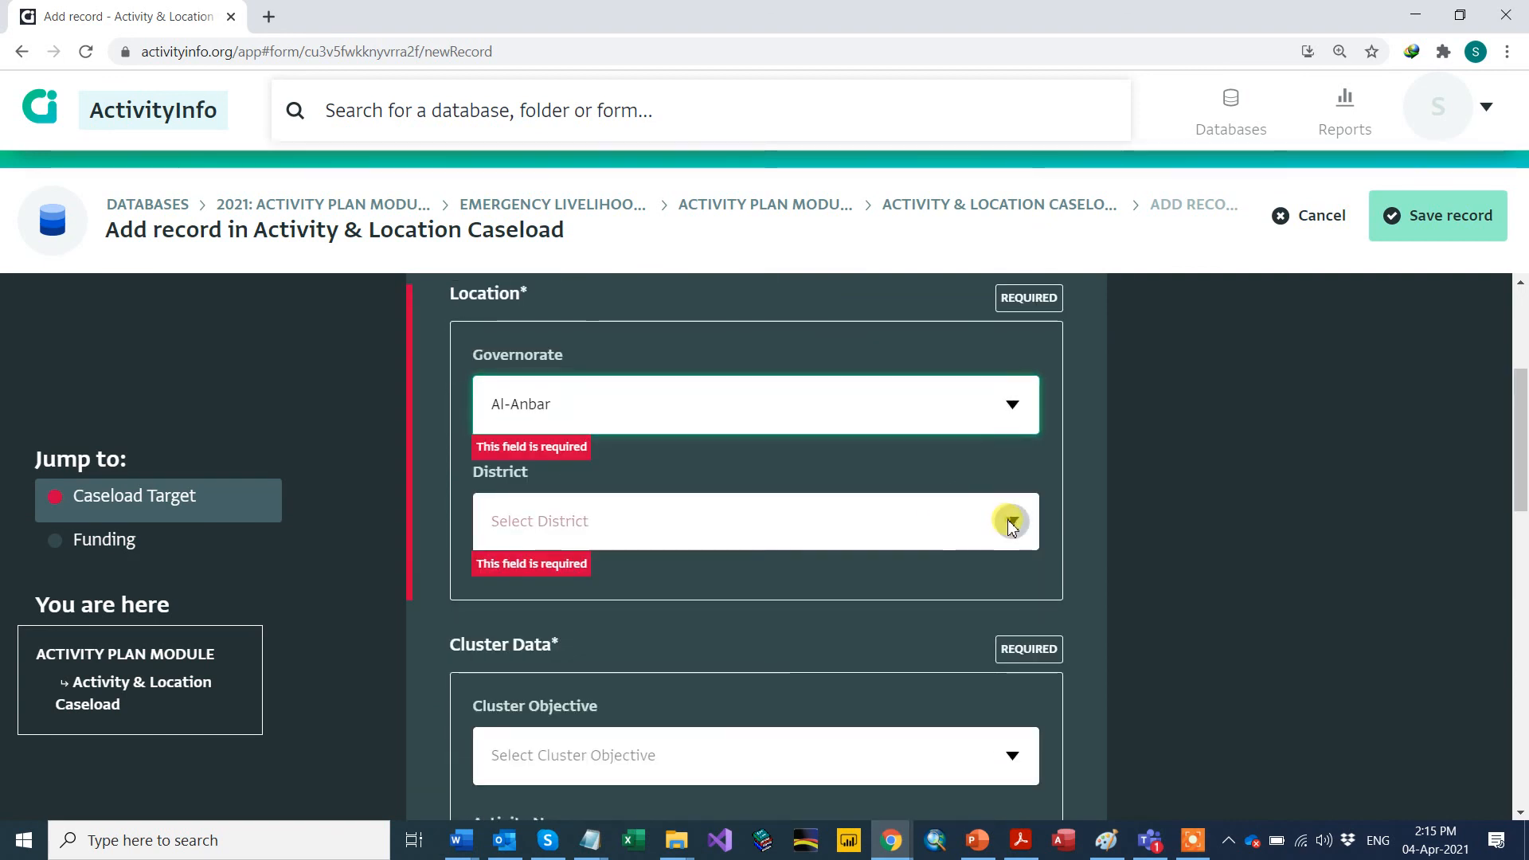
left_click(539, 531)
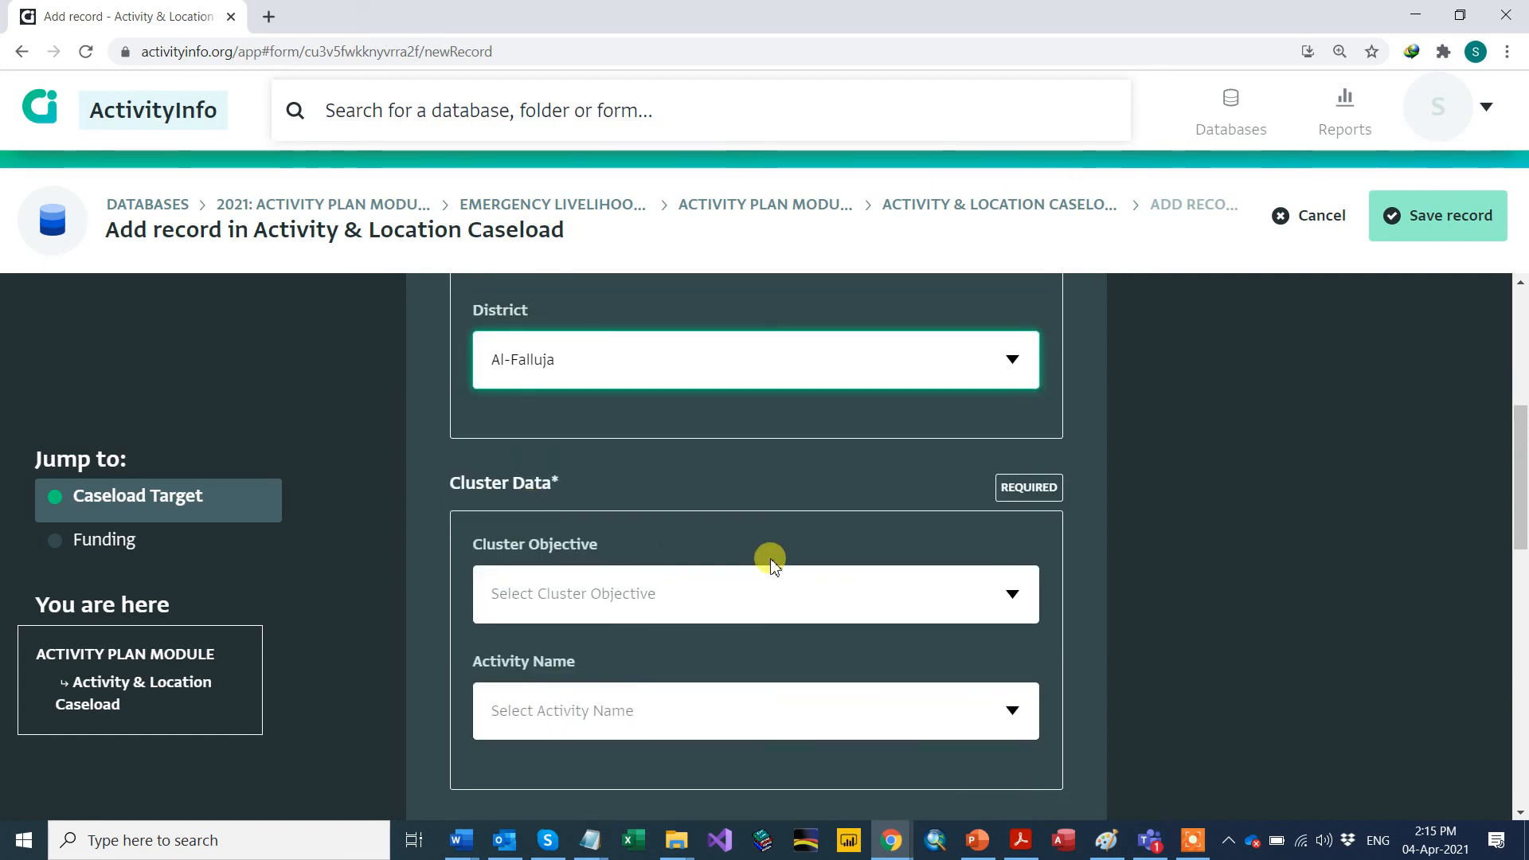
Step: Set Cluster Objective to Non-HRP and pick the business training activity, then review the choices
left_click(1011, 597)
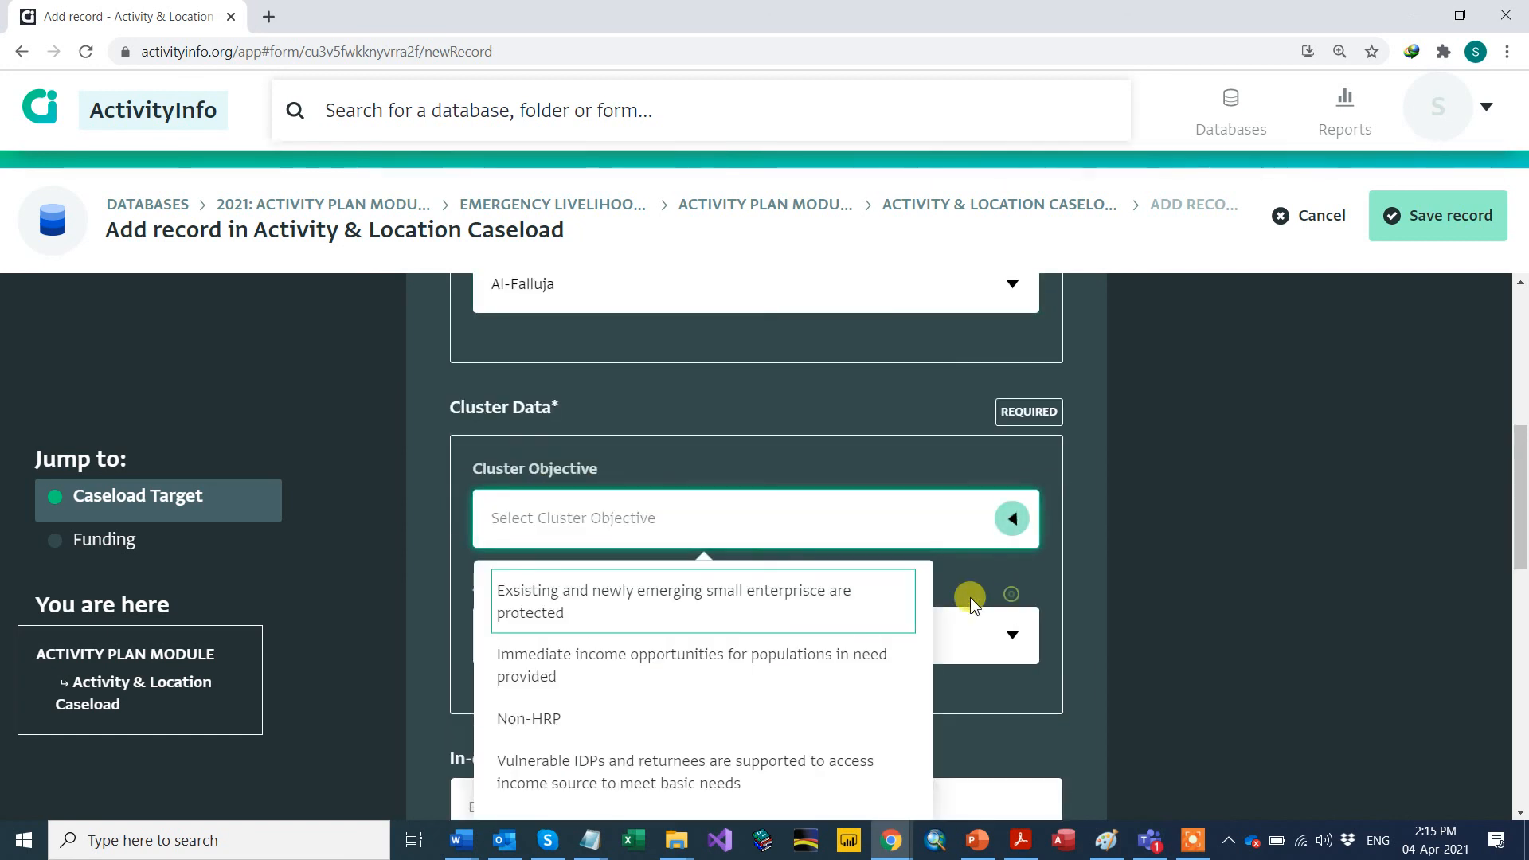
left_click(533, 722)
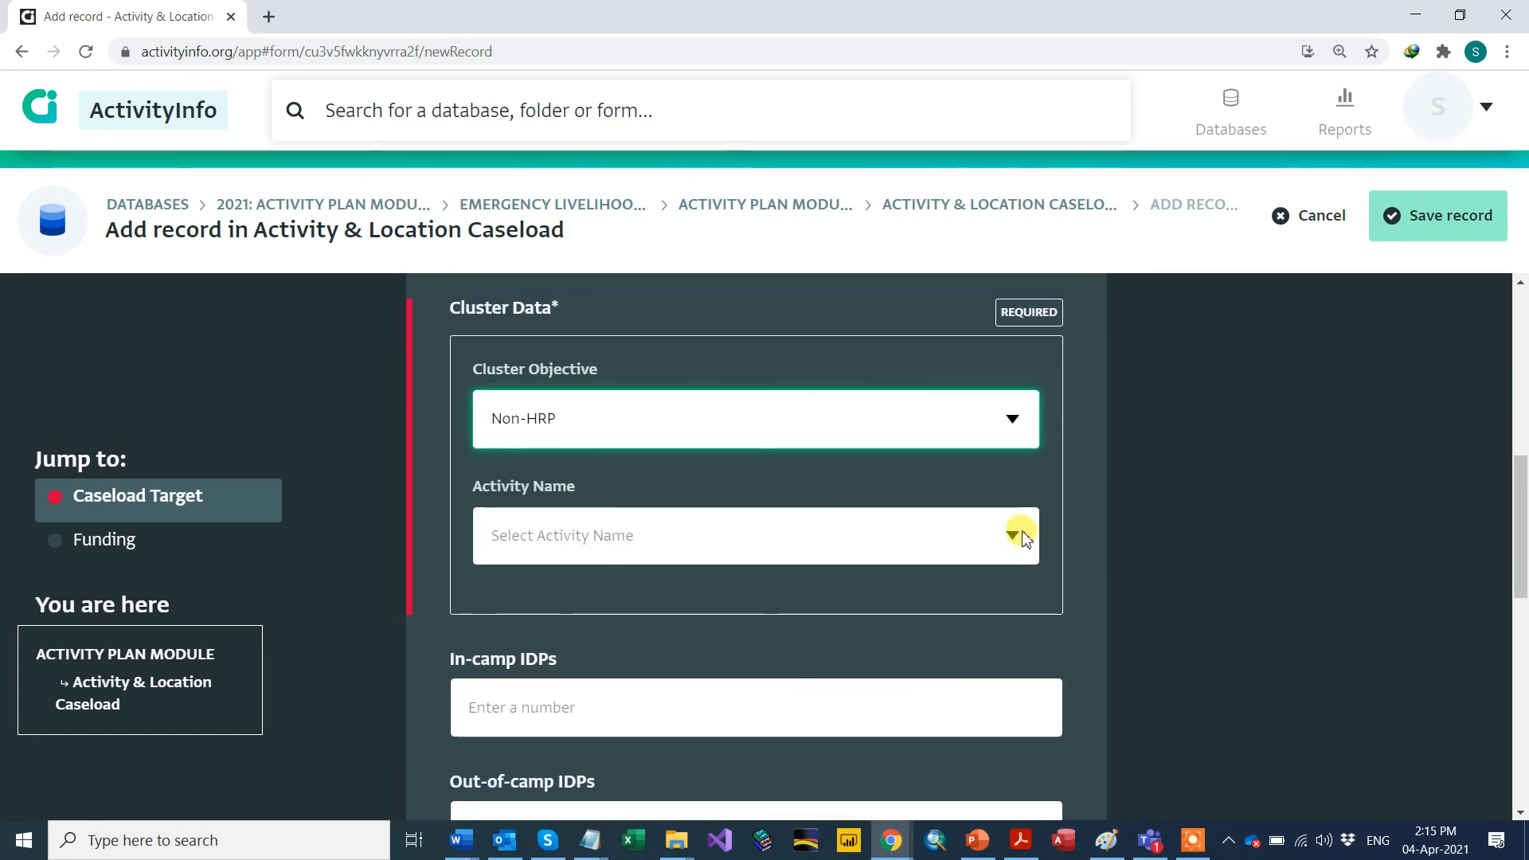
left_click(1023, 532)
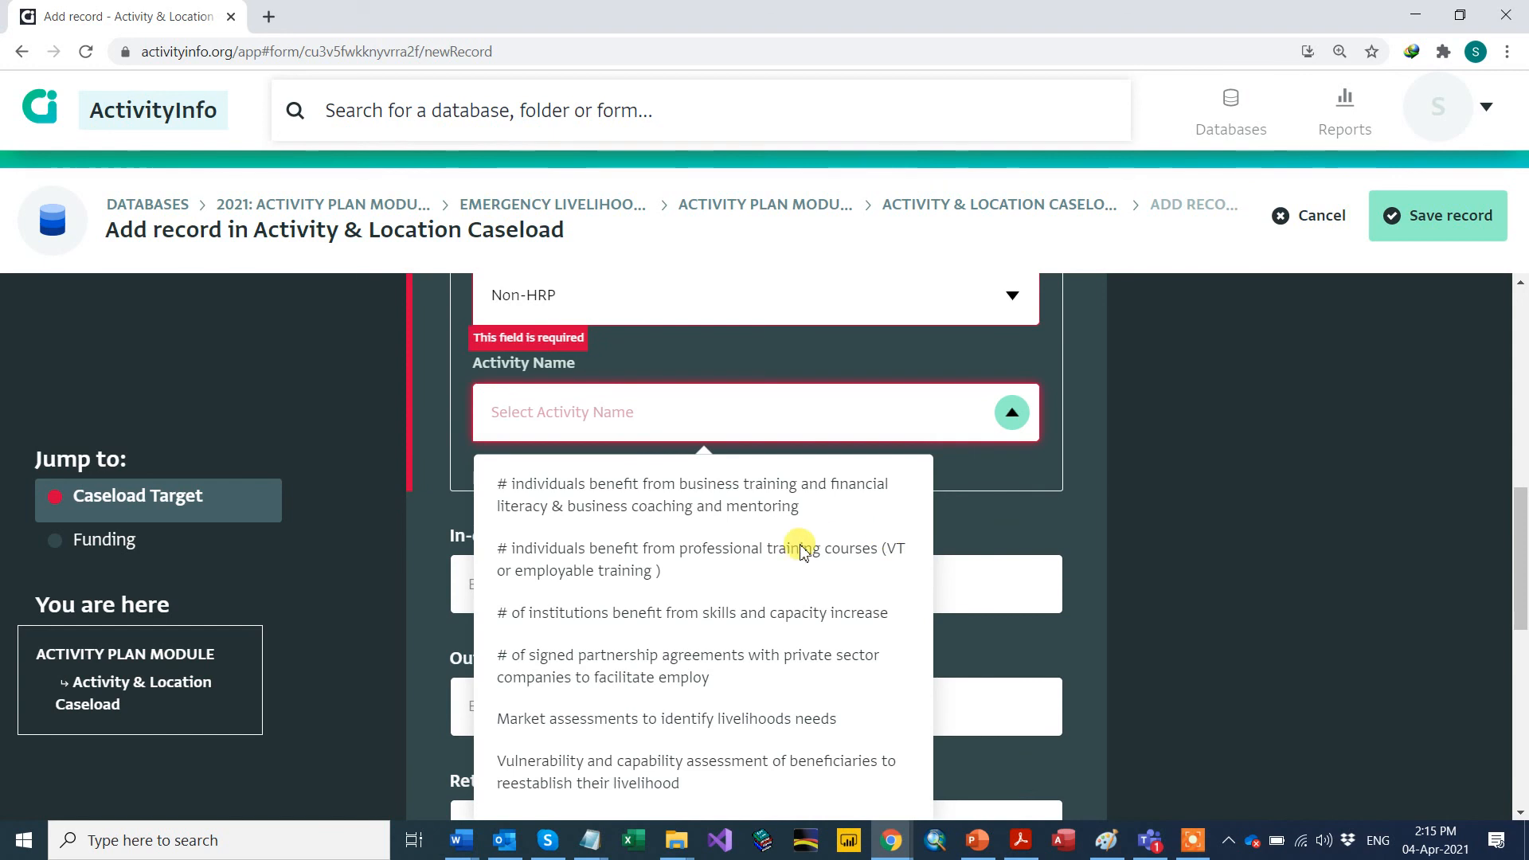
left_click(581, 494)
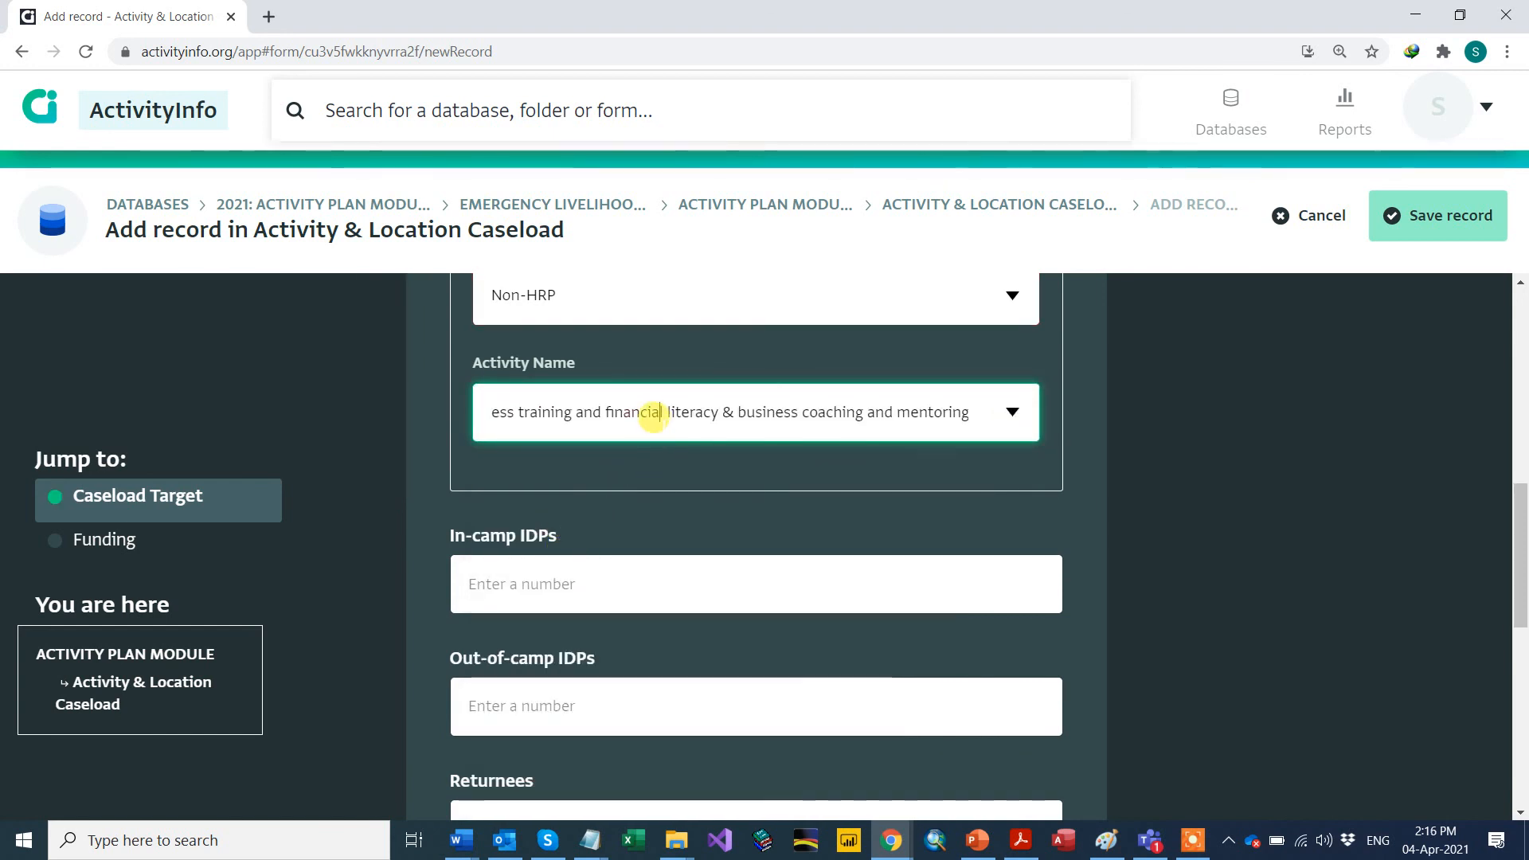
left_click(608, 581)
scroll(593, 420, "up", 1)
left_click(593, 420)
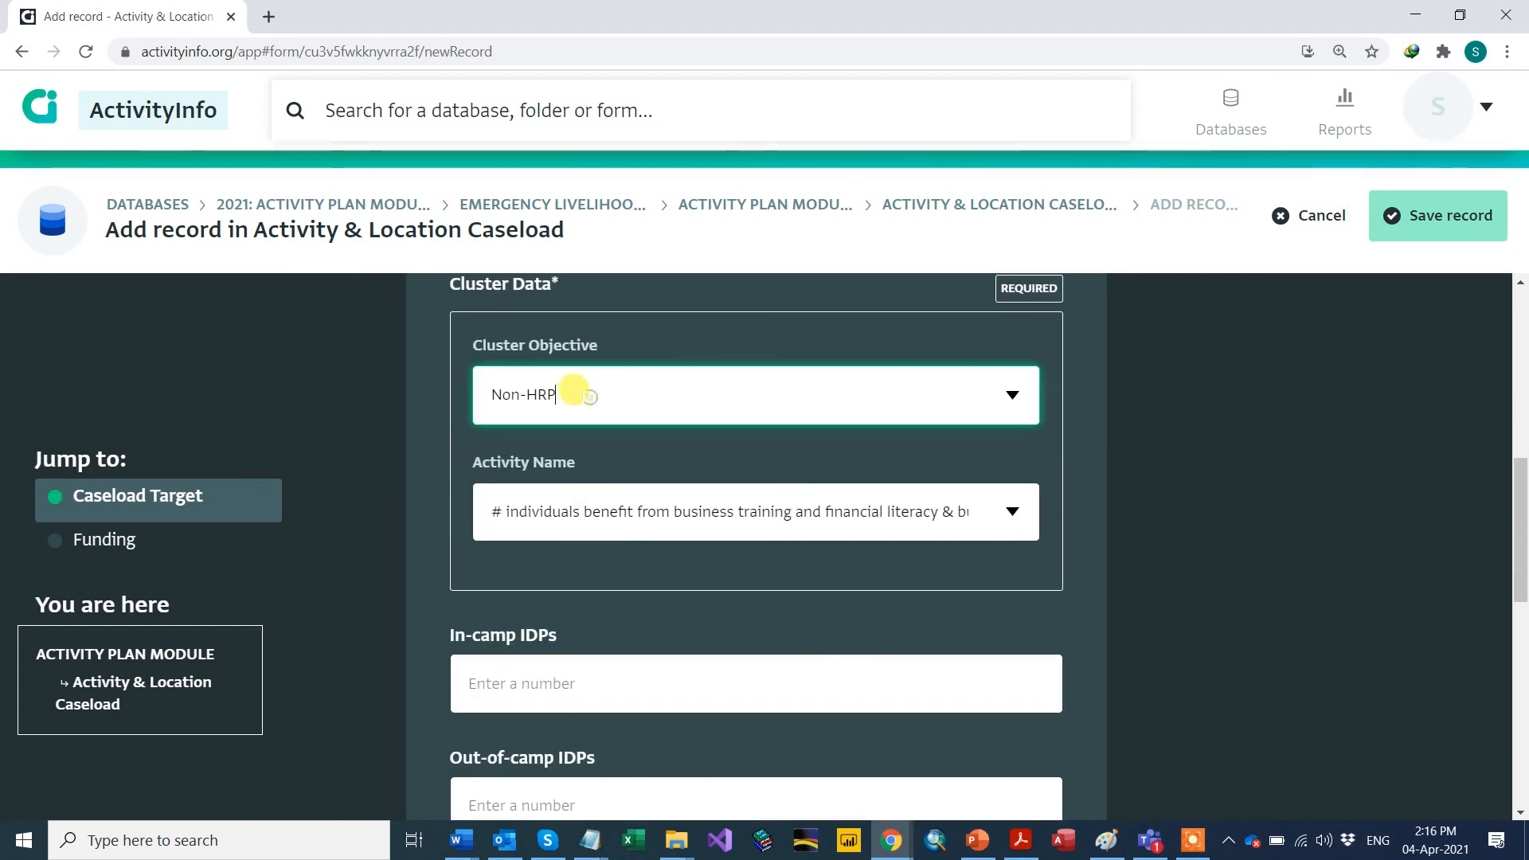
scroll(282, 423, "up", 3)
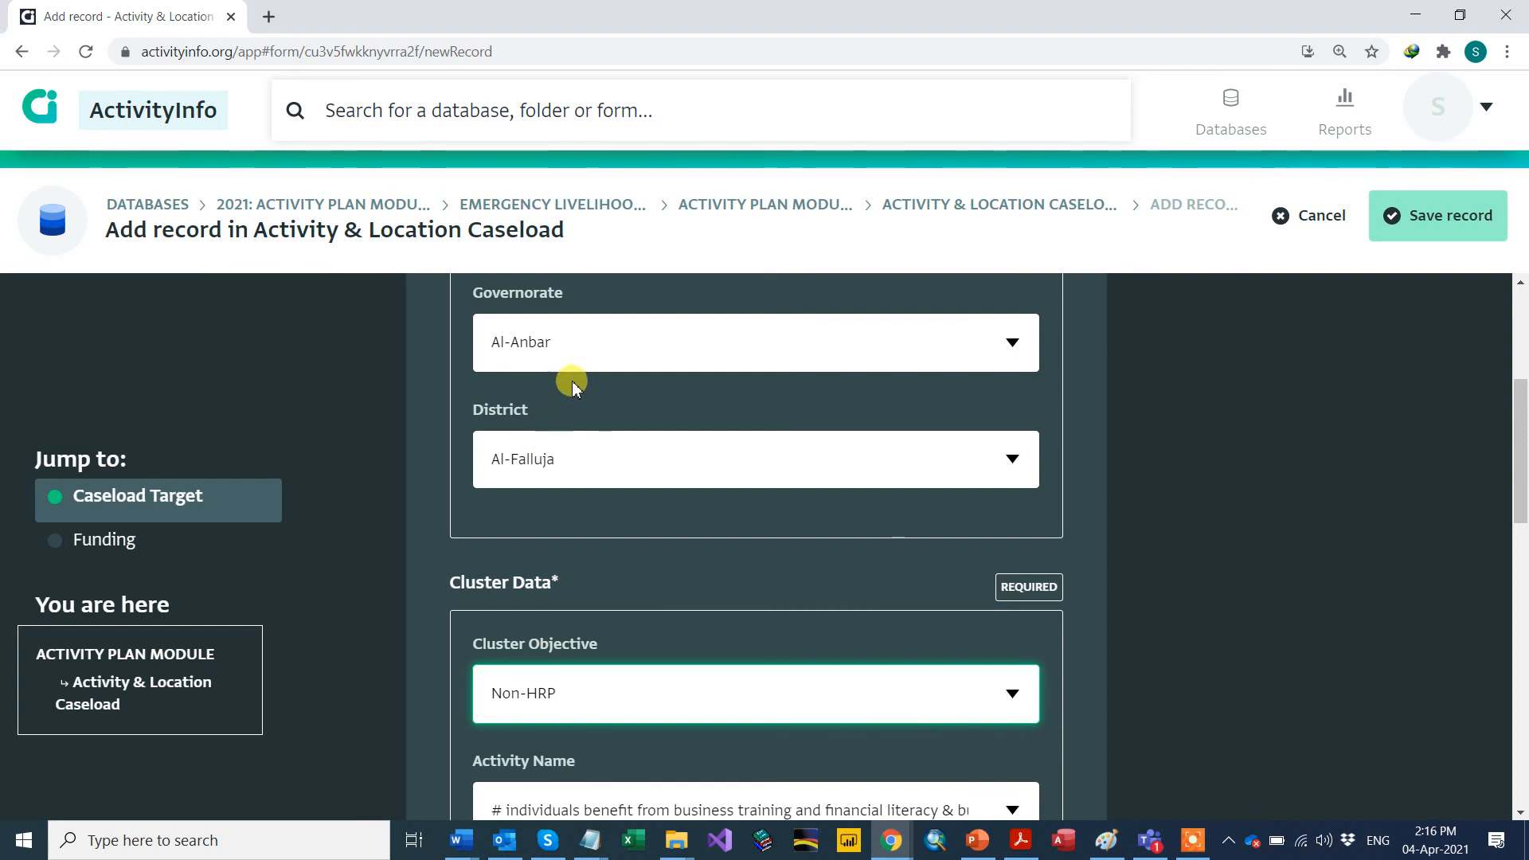
scroll(579, 348, "down", 5)
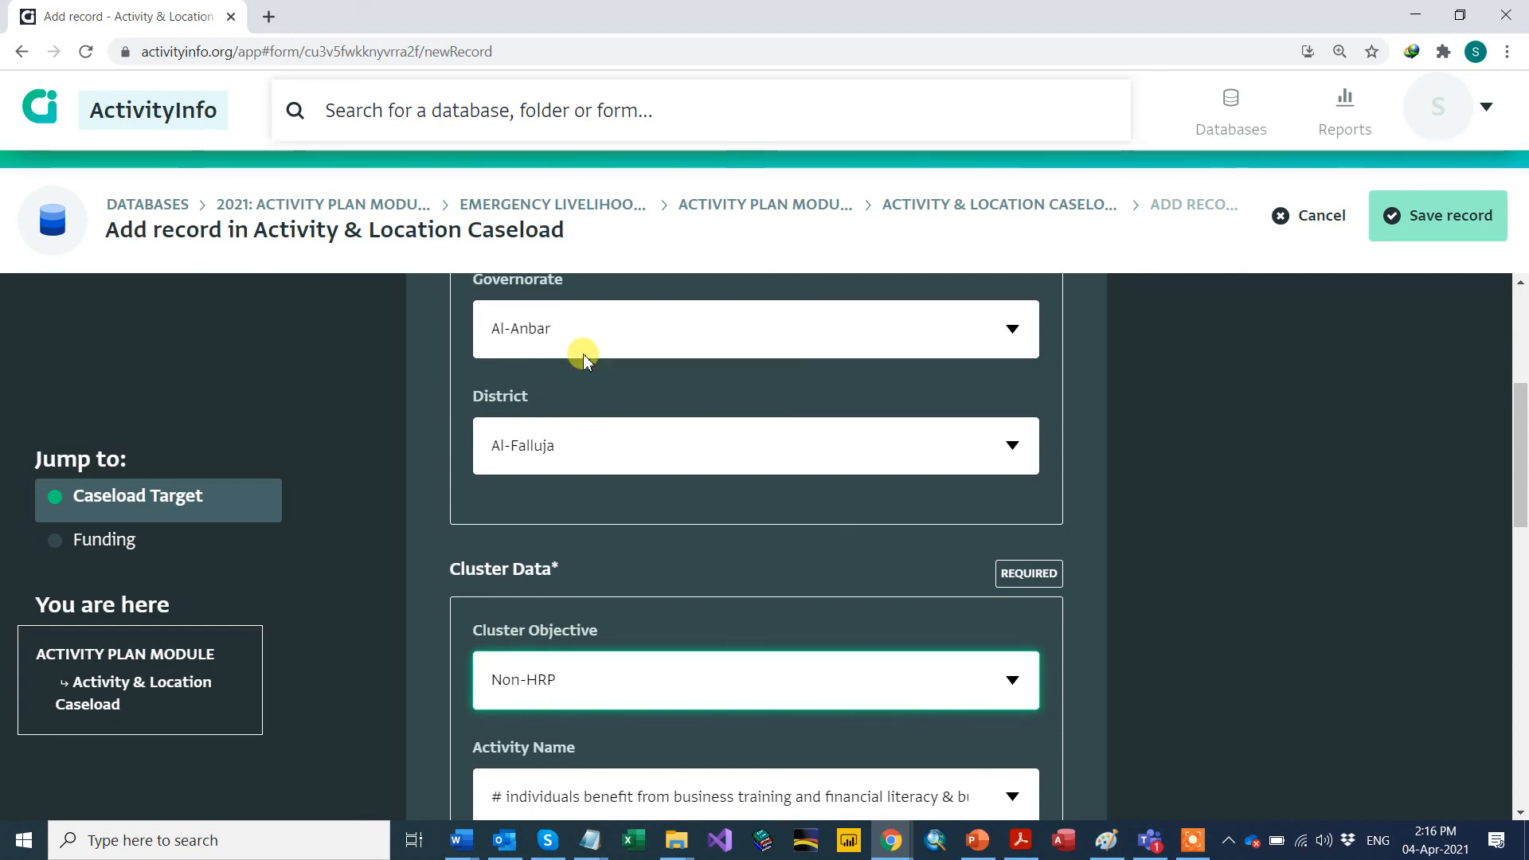
Step: Fill in 100 in-camp IDPs, 100 out-of-camp IDPs, 10 returnees and 10 host community
left_click(532, 574)
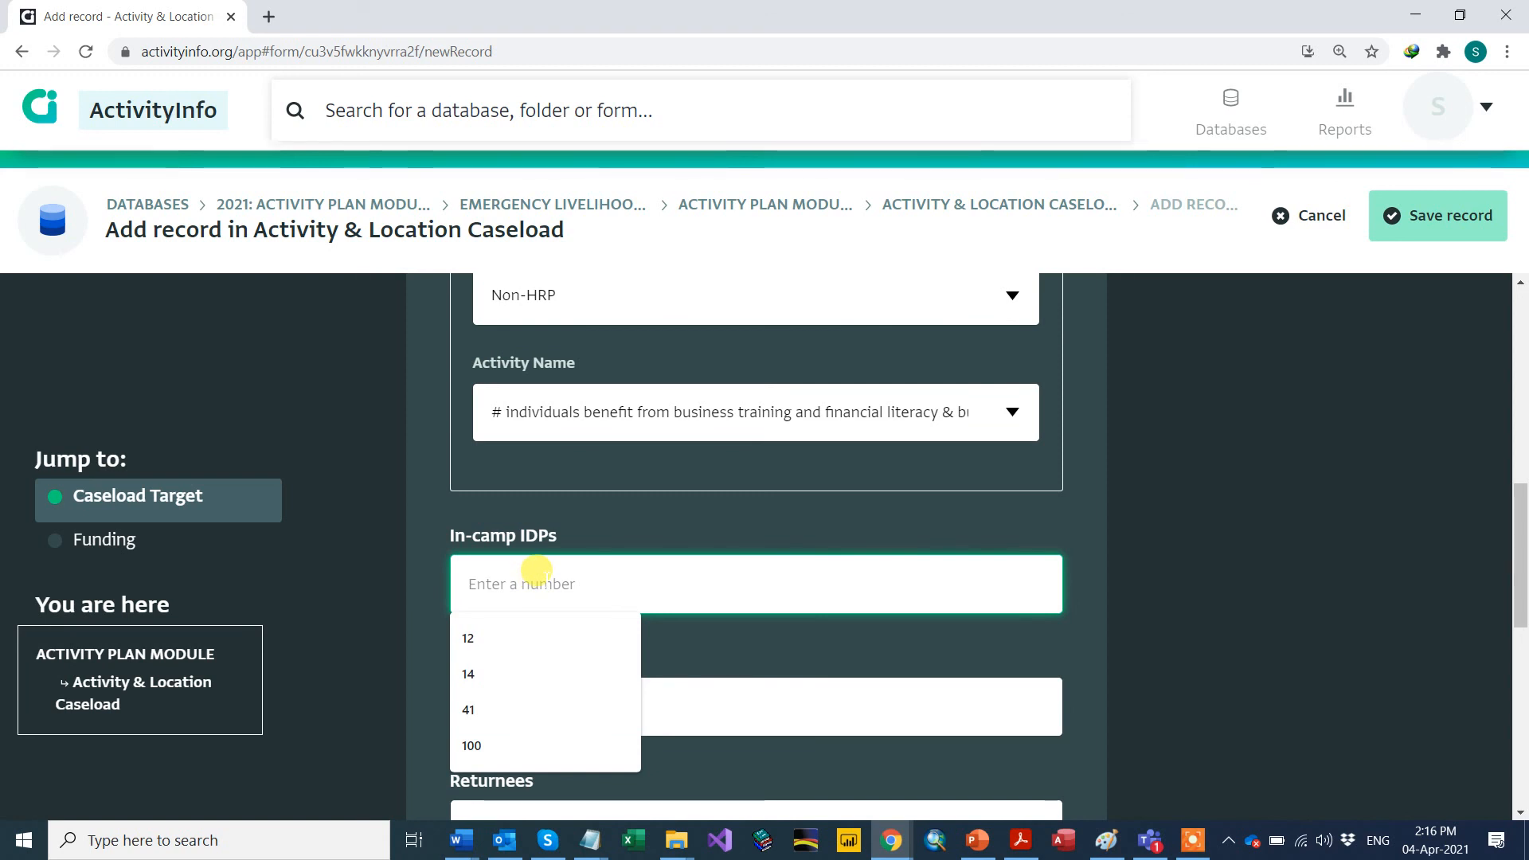
type("100")
left_click(516, 707)
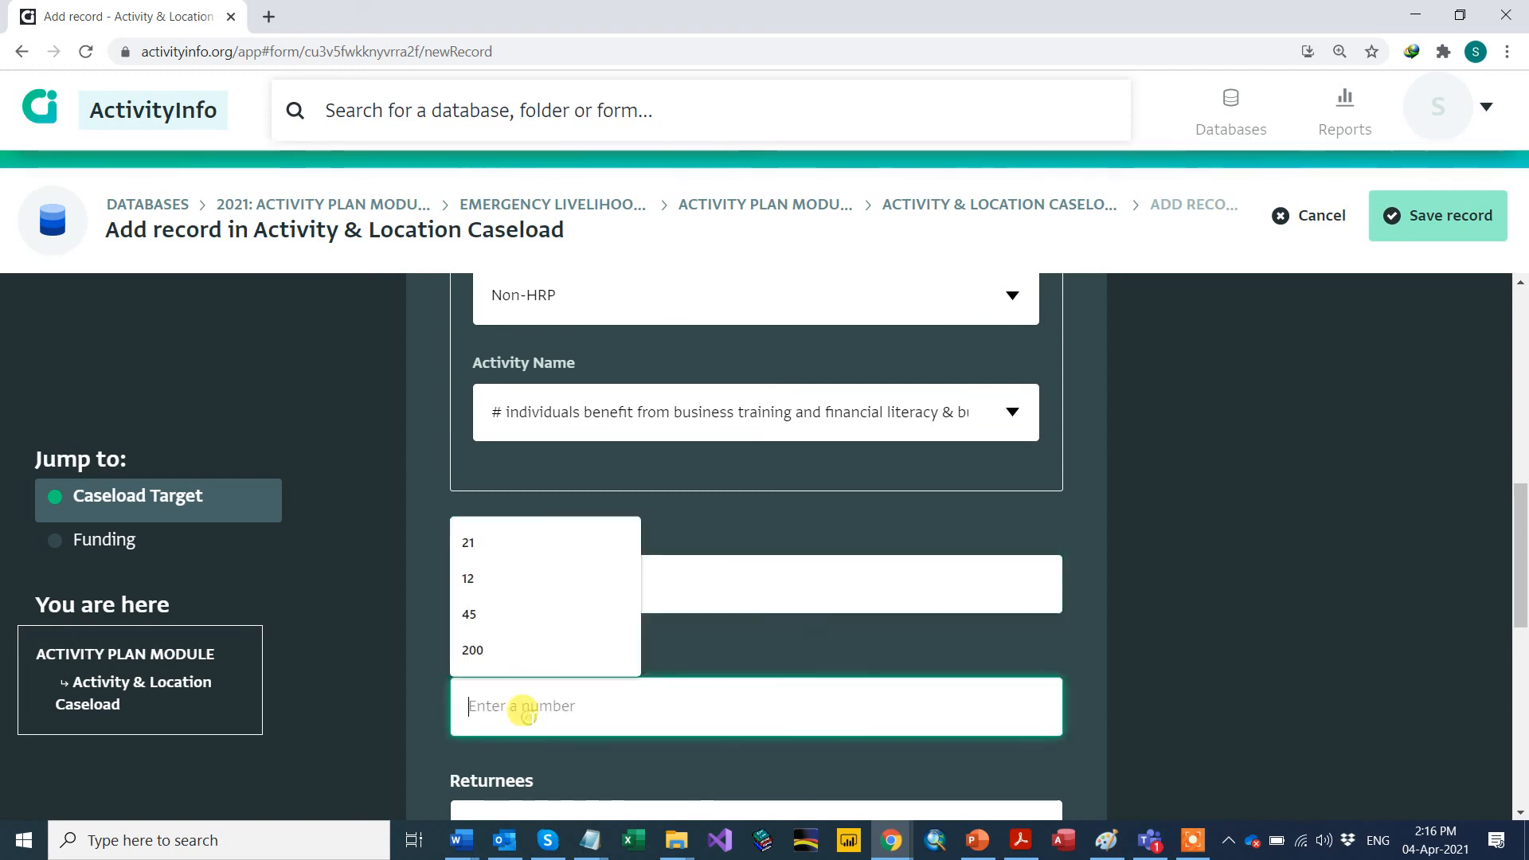
type("100")
scroll(533, 692, "down", 2)
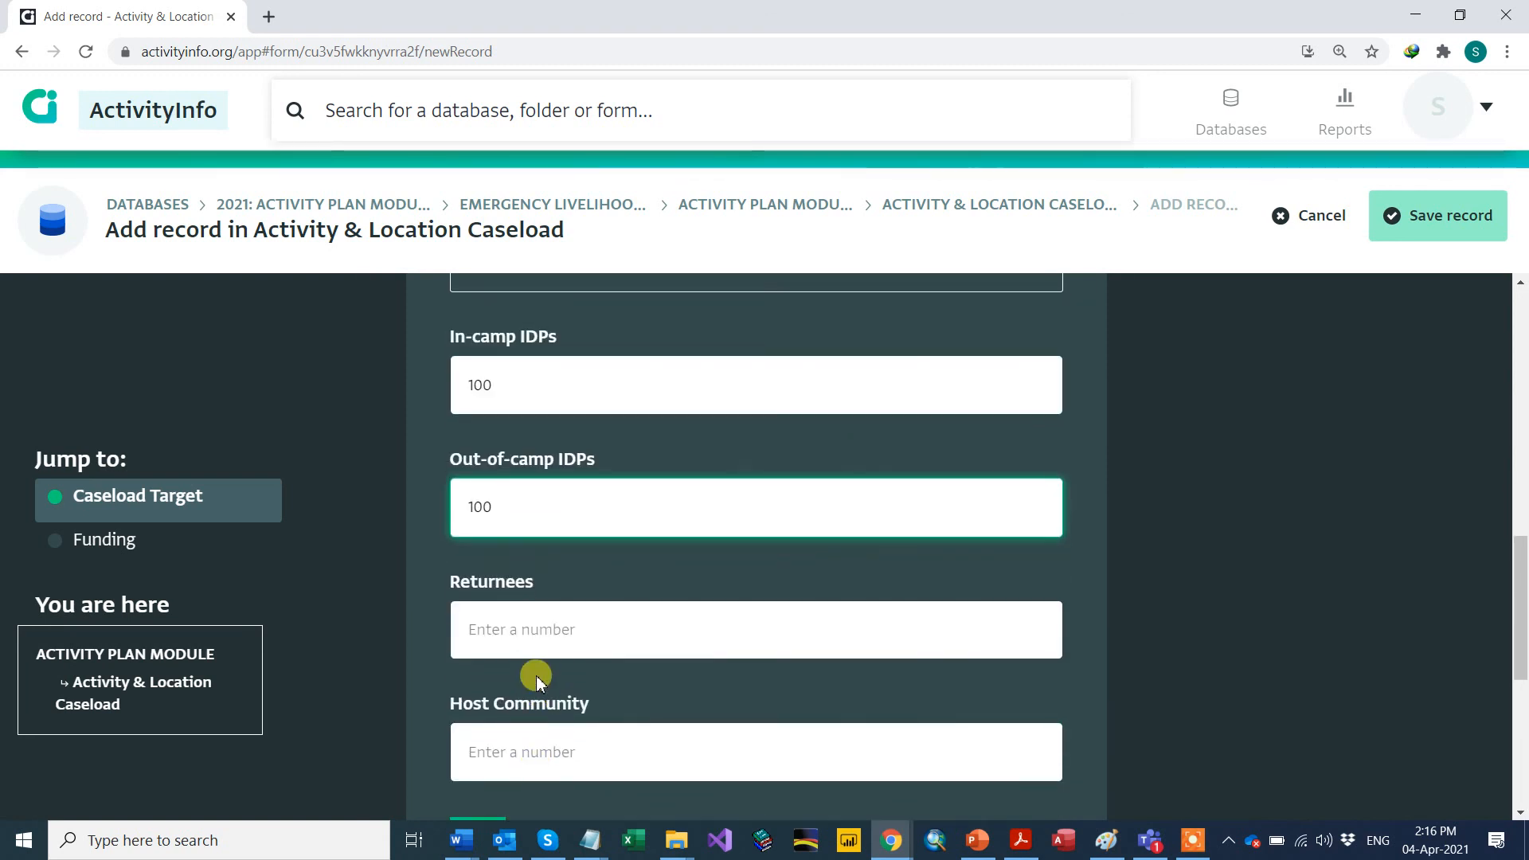
left_click(494, 629)
type("1")
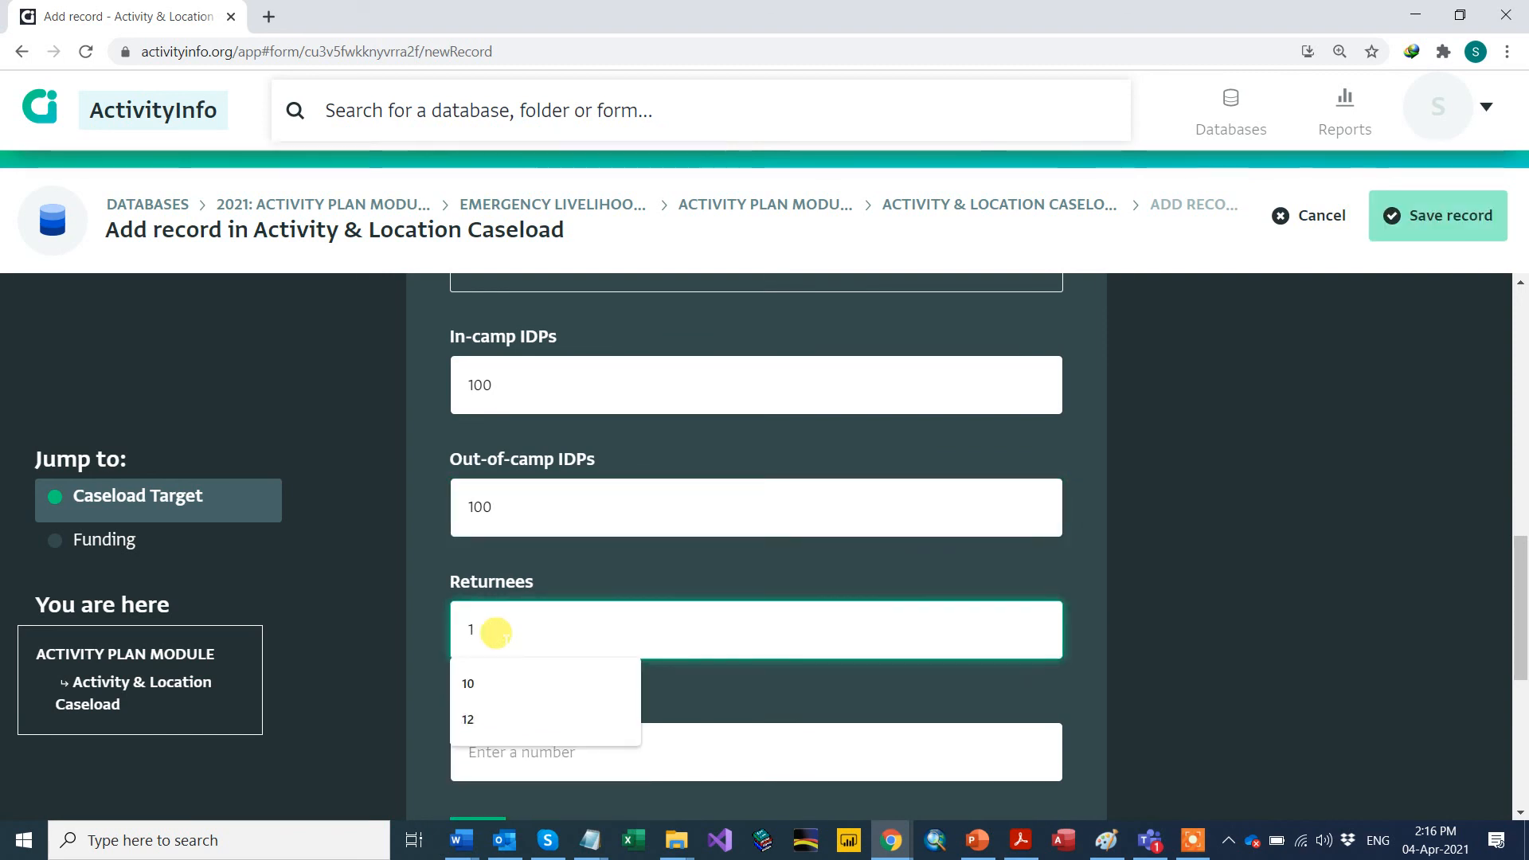
left_click(505, 683)
scroll(505, 673, "down", 1)
left_click(495, 651)
type("1")
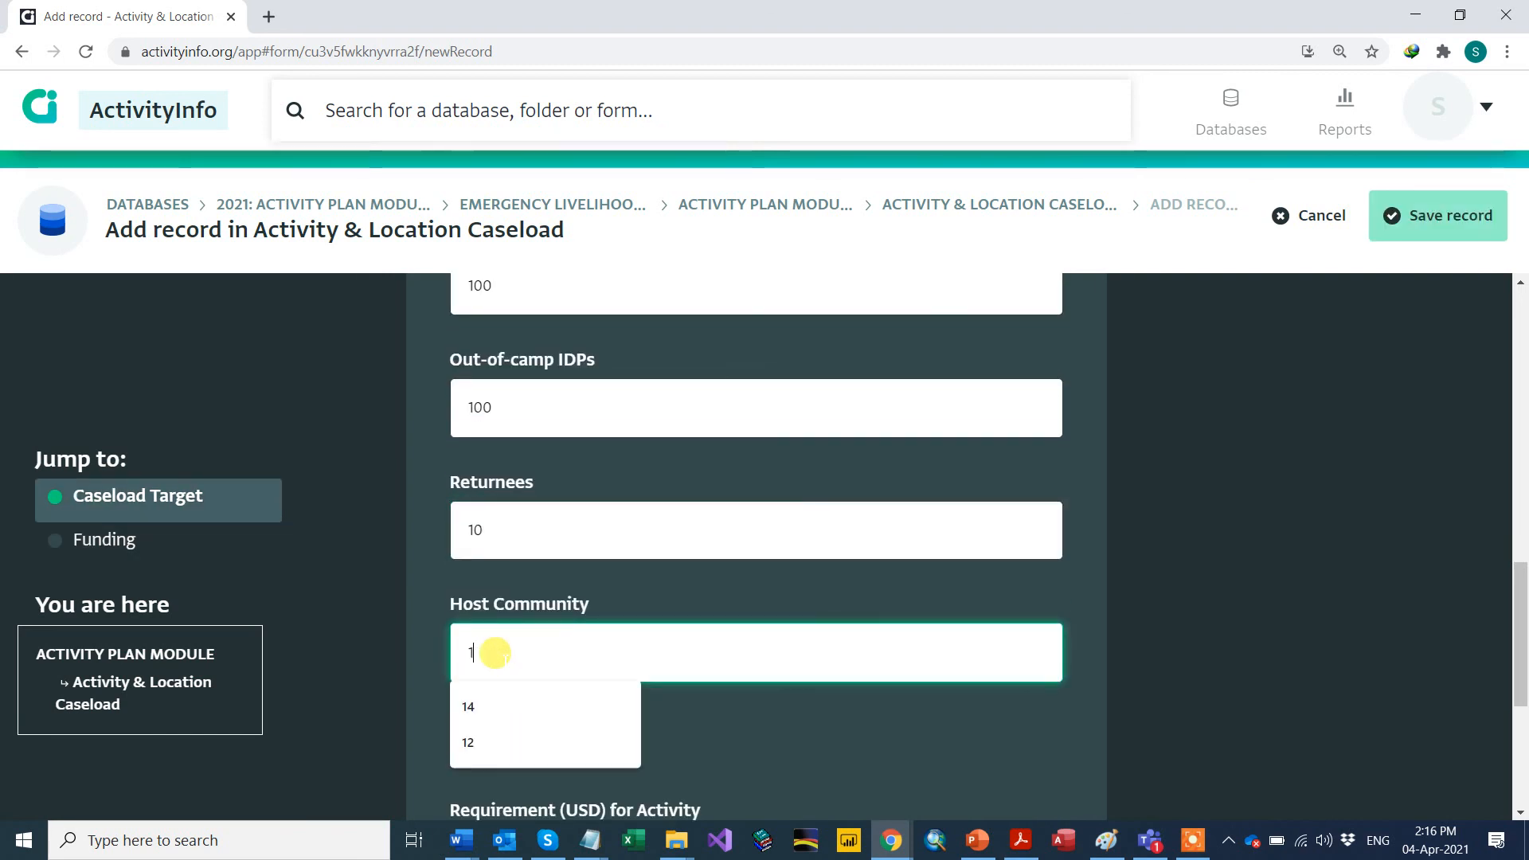
type("0")
left_click(527, 404)
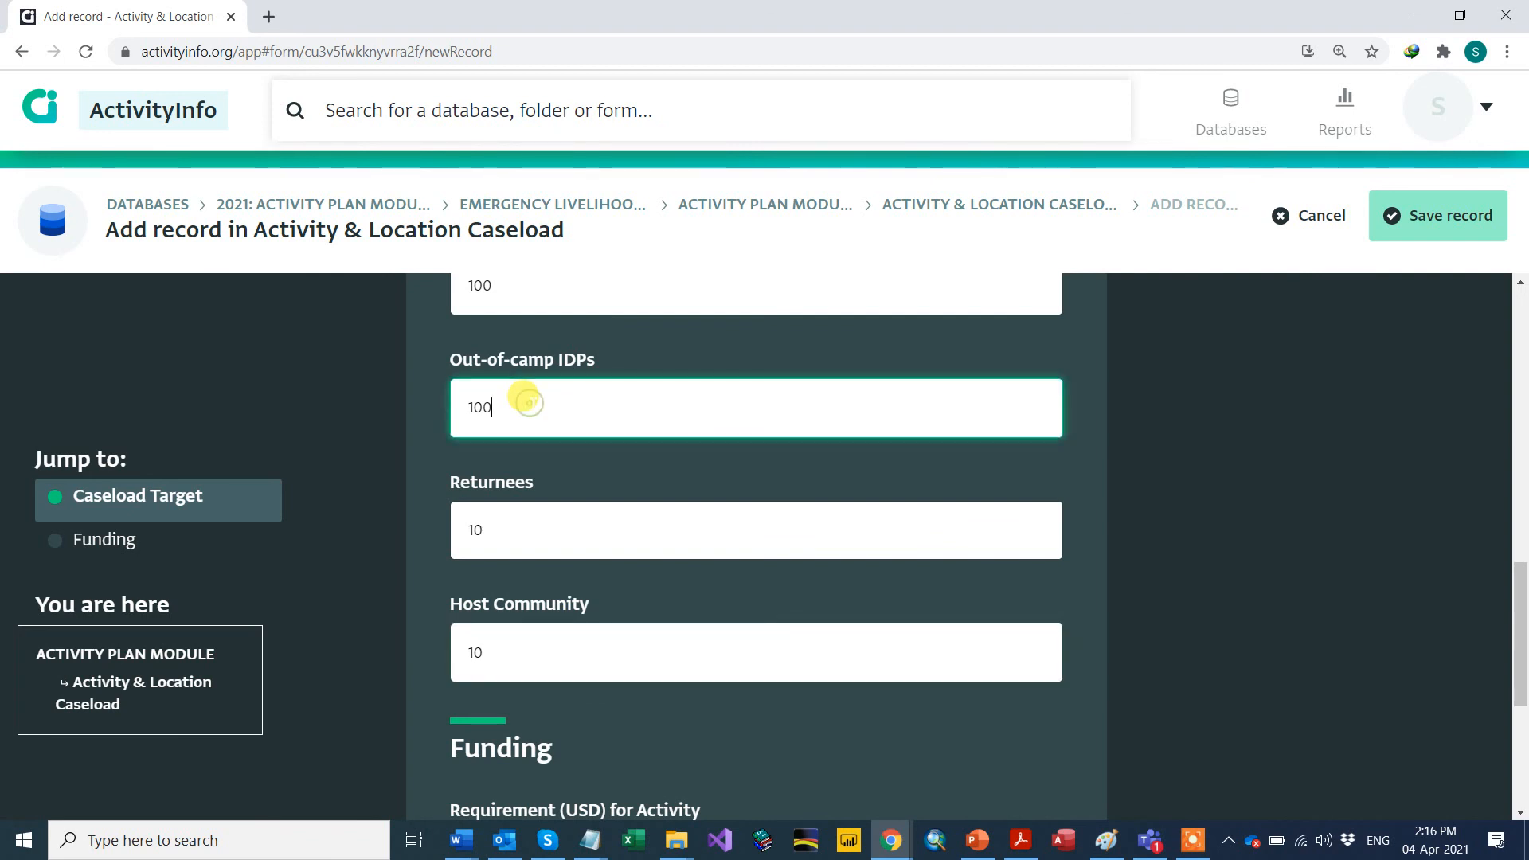
scroll(531, 407, "up", 1)
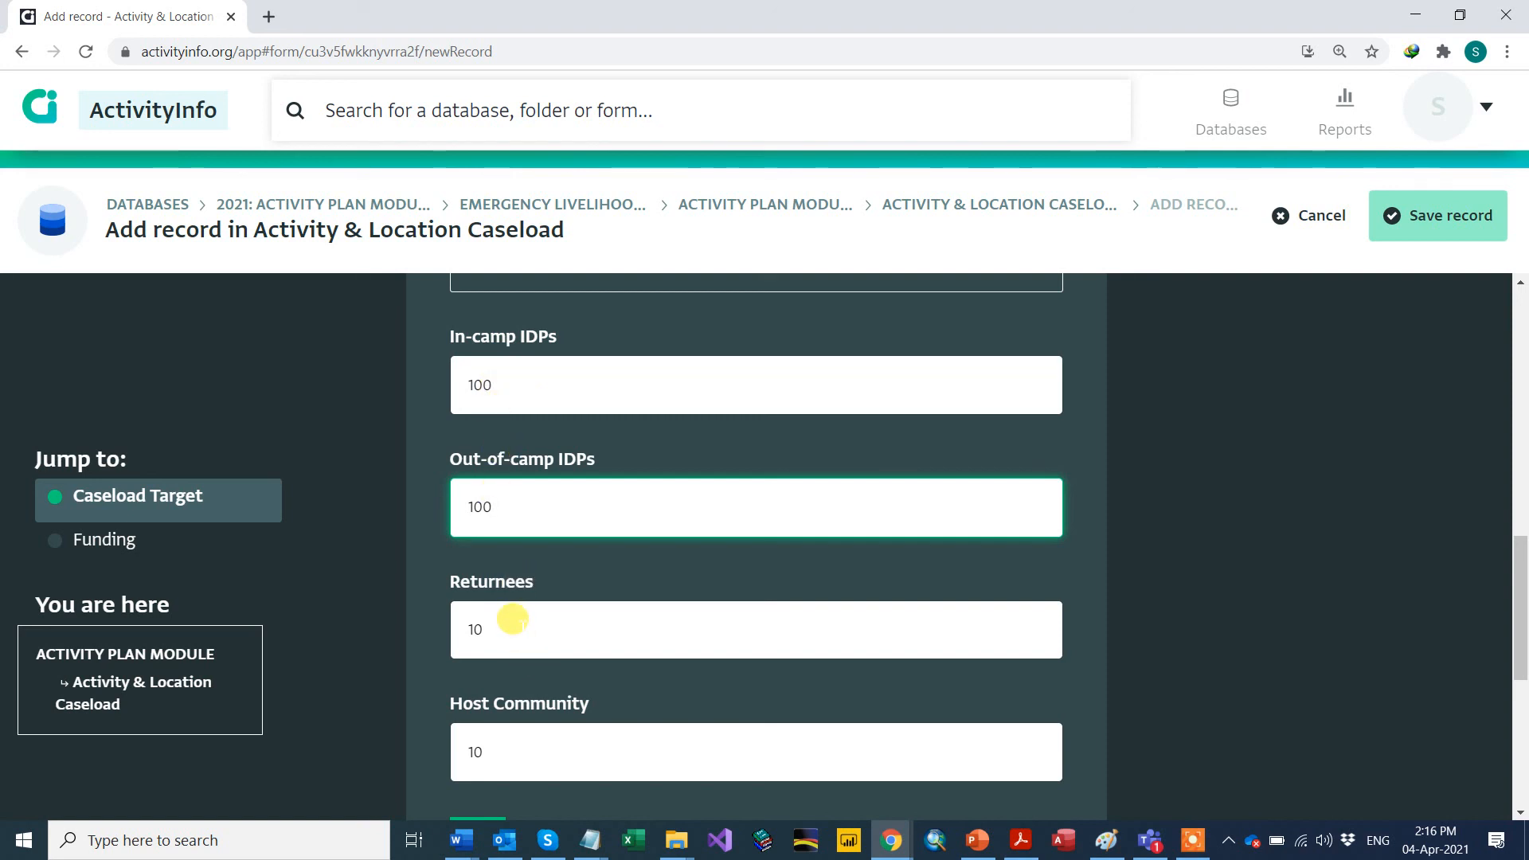
scroll(518, 510, "down", 5)
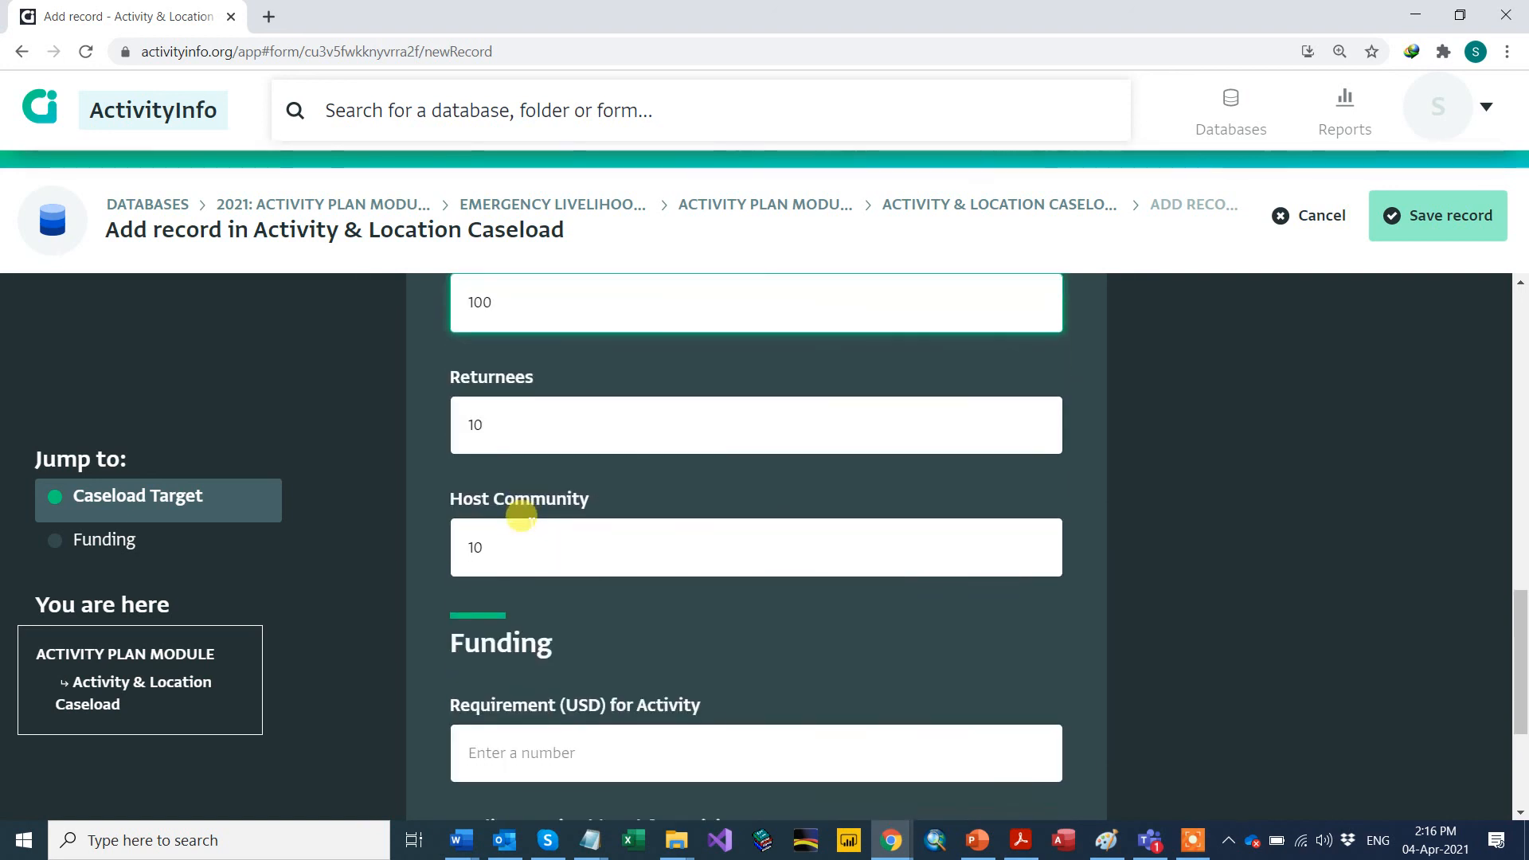
Step: Set the Requirement (USD) of the second caseload entry to 22,000
left_click(510, 560)
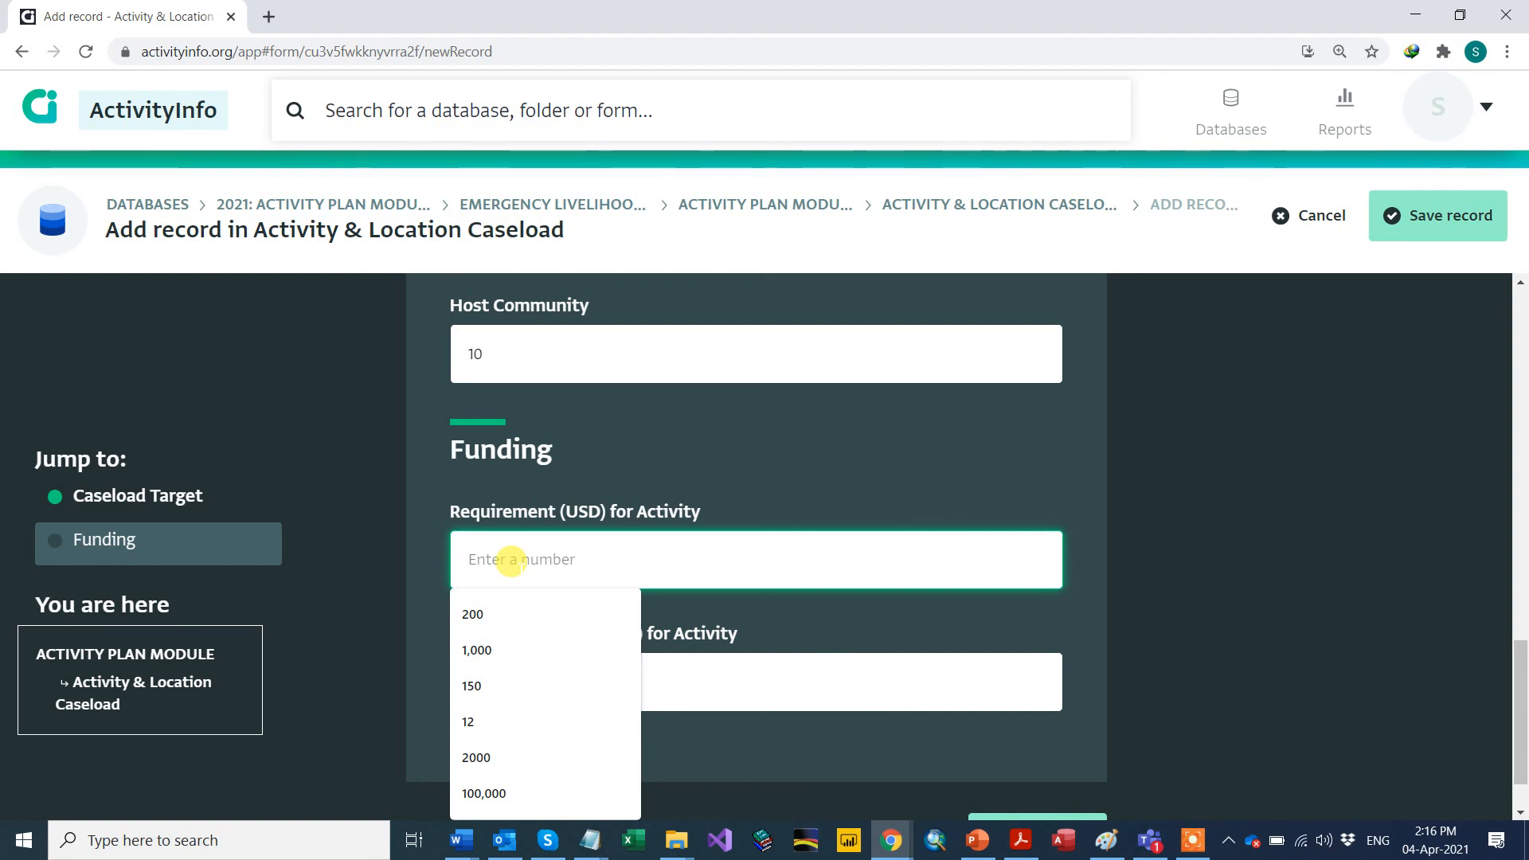
type("22")
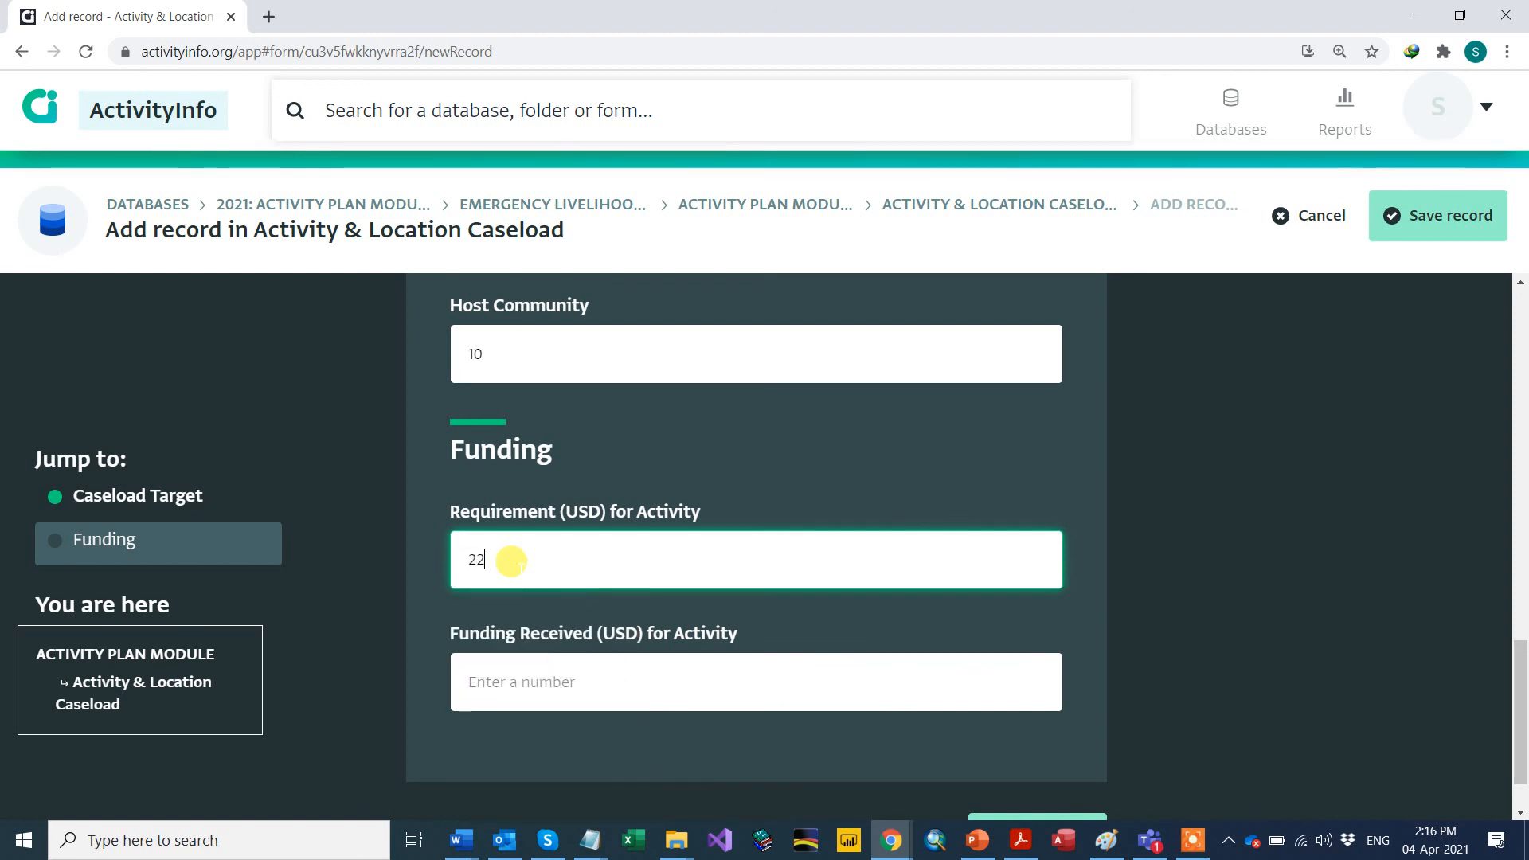
type("000")
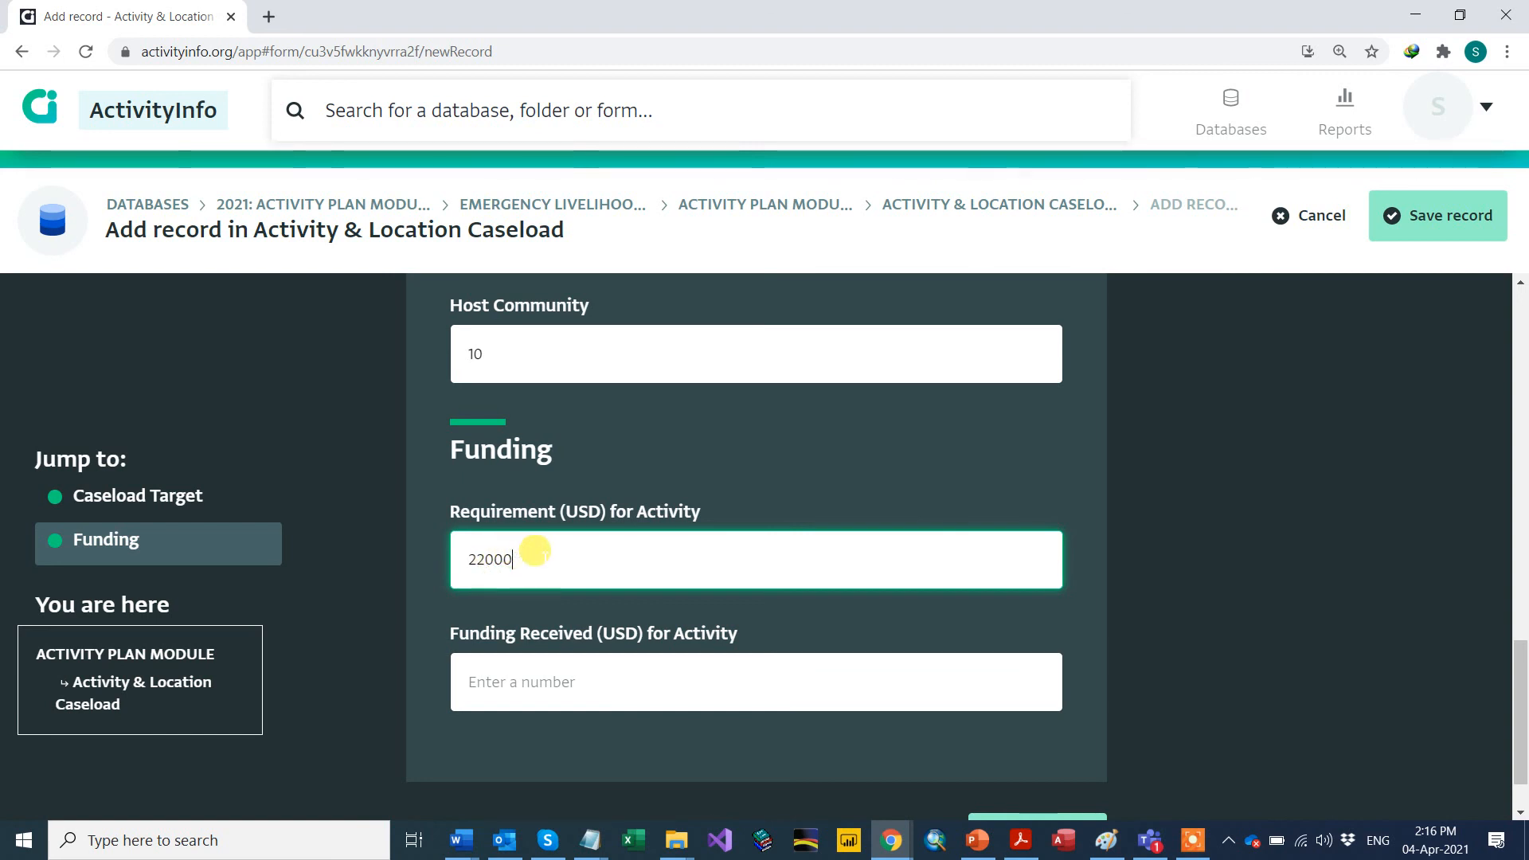
left_click_drag(536, 546, 466, 567)
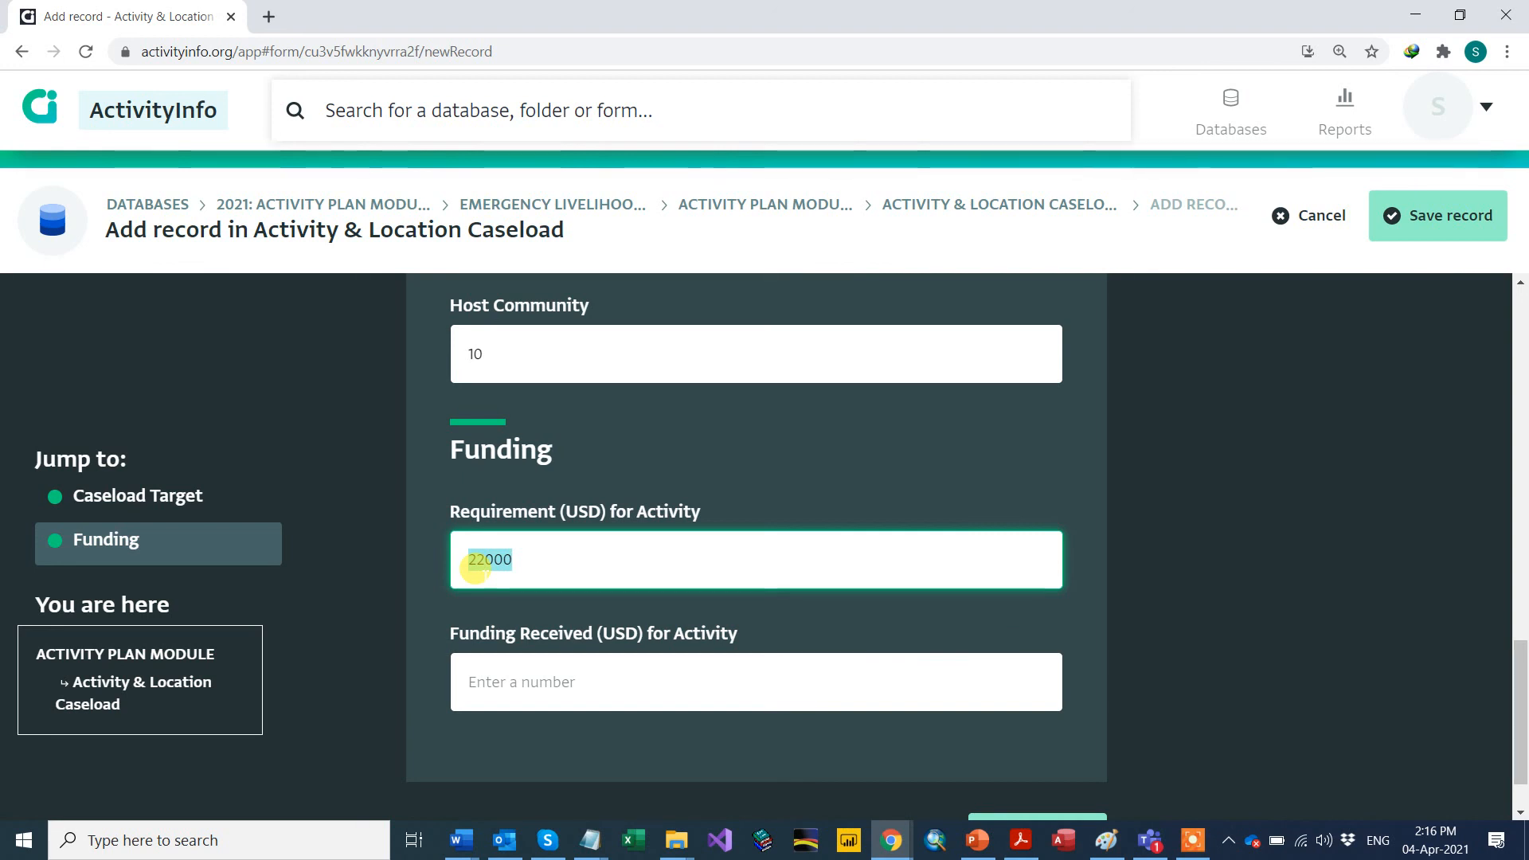
left_click(534, 557)
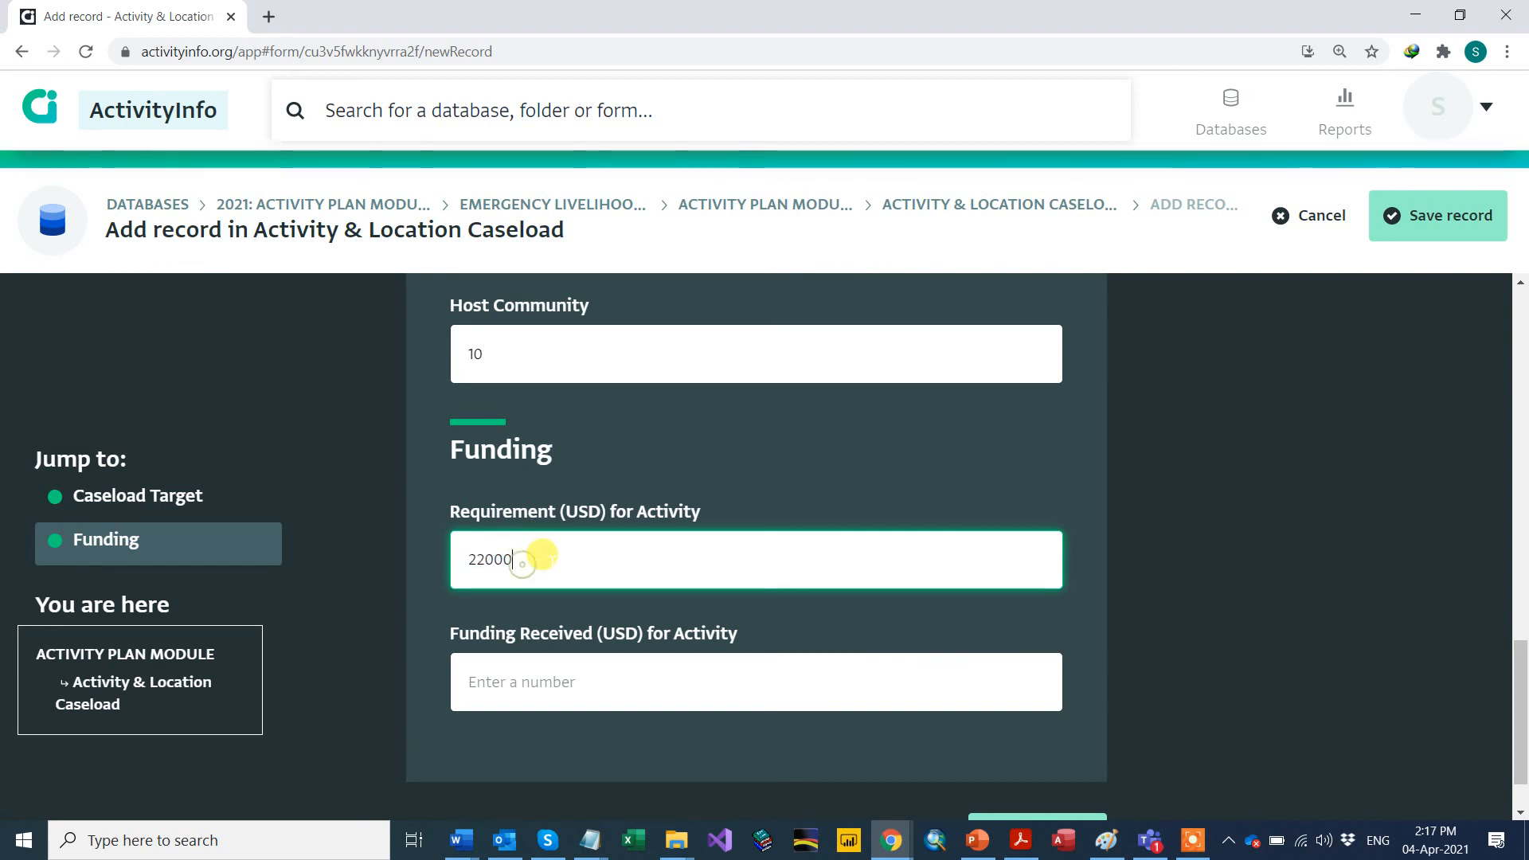
Step: Enter 10,000 USD Funding Received, save the entry, and start a new caseload record
left_click(523, 680)
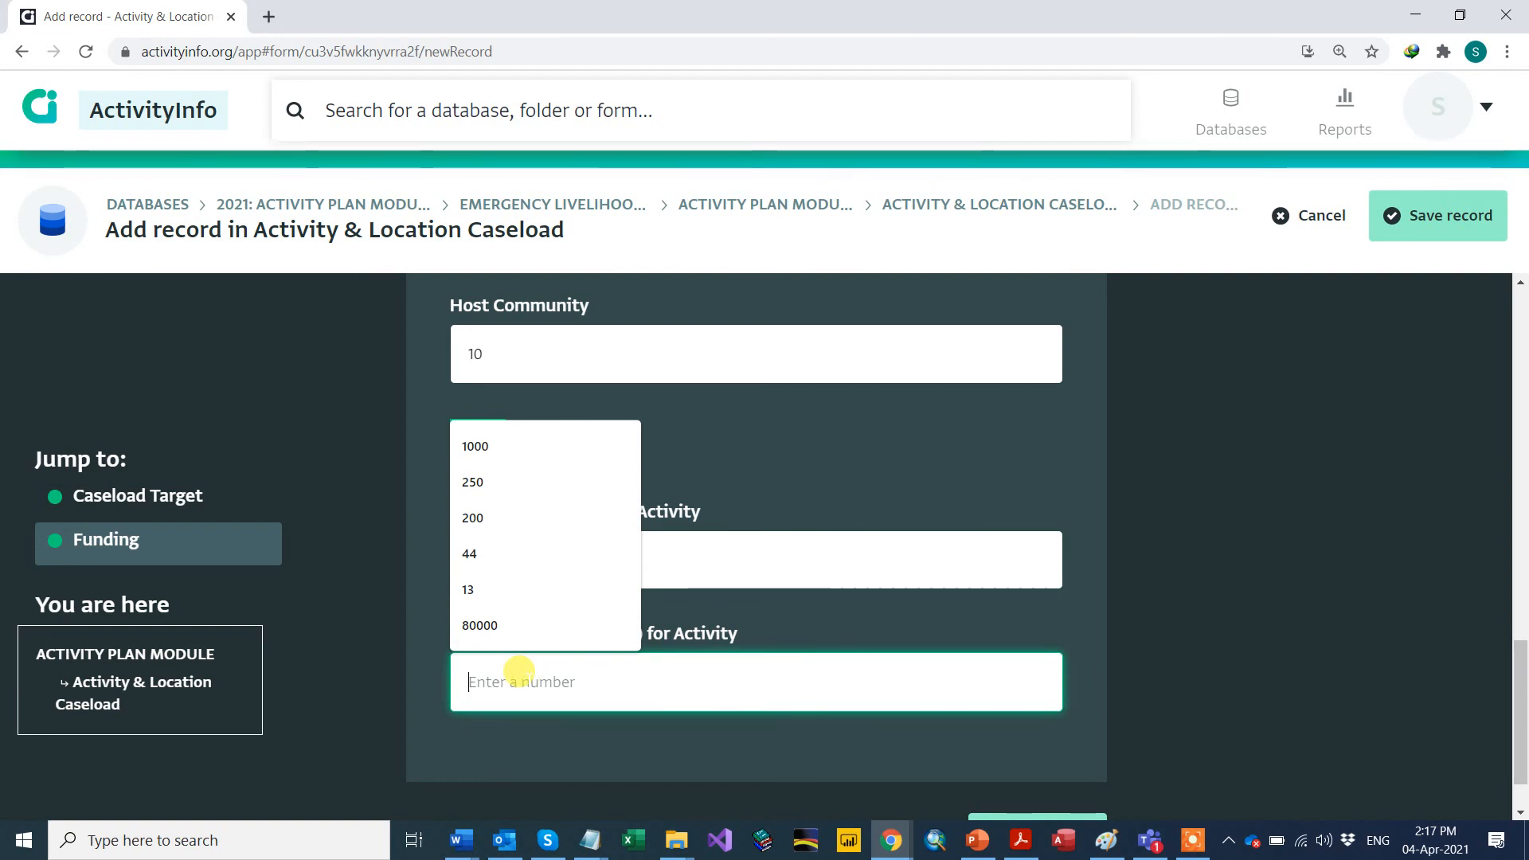
type("100")
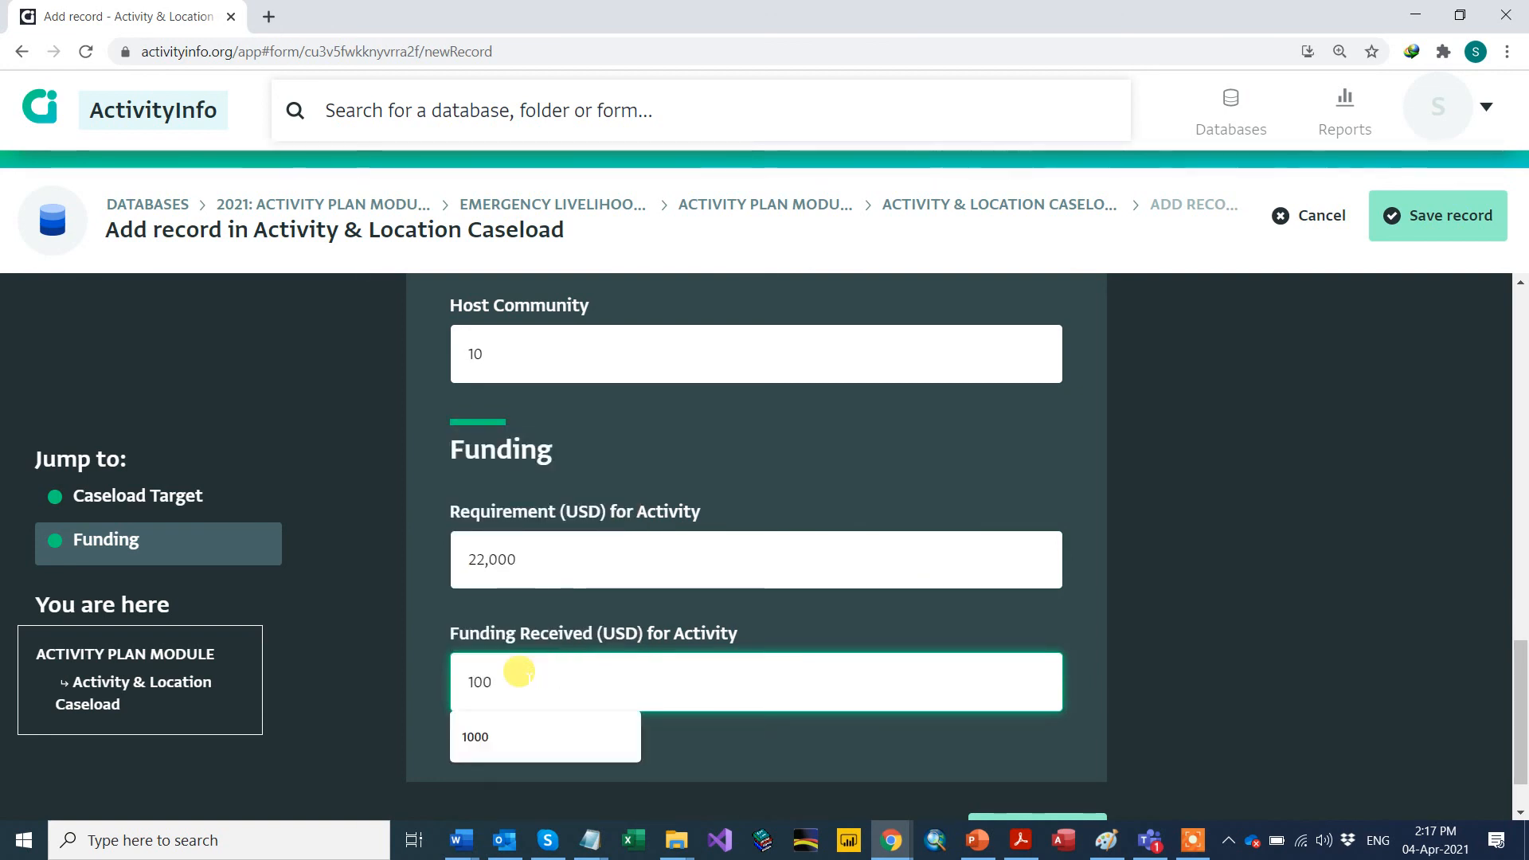
type("00")
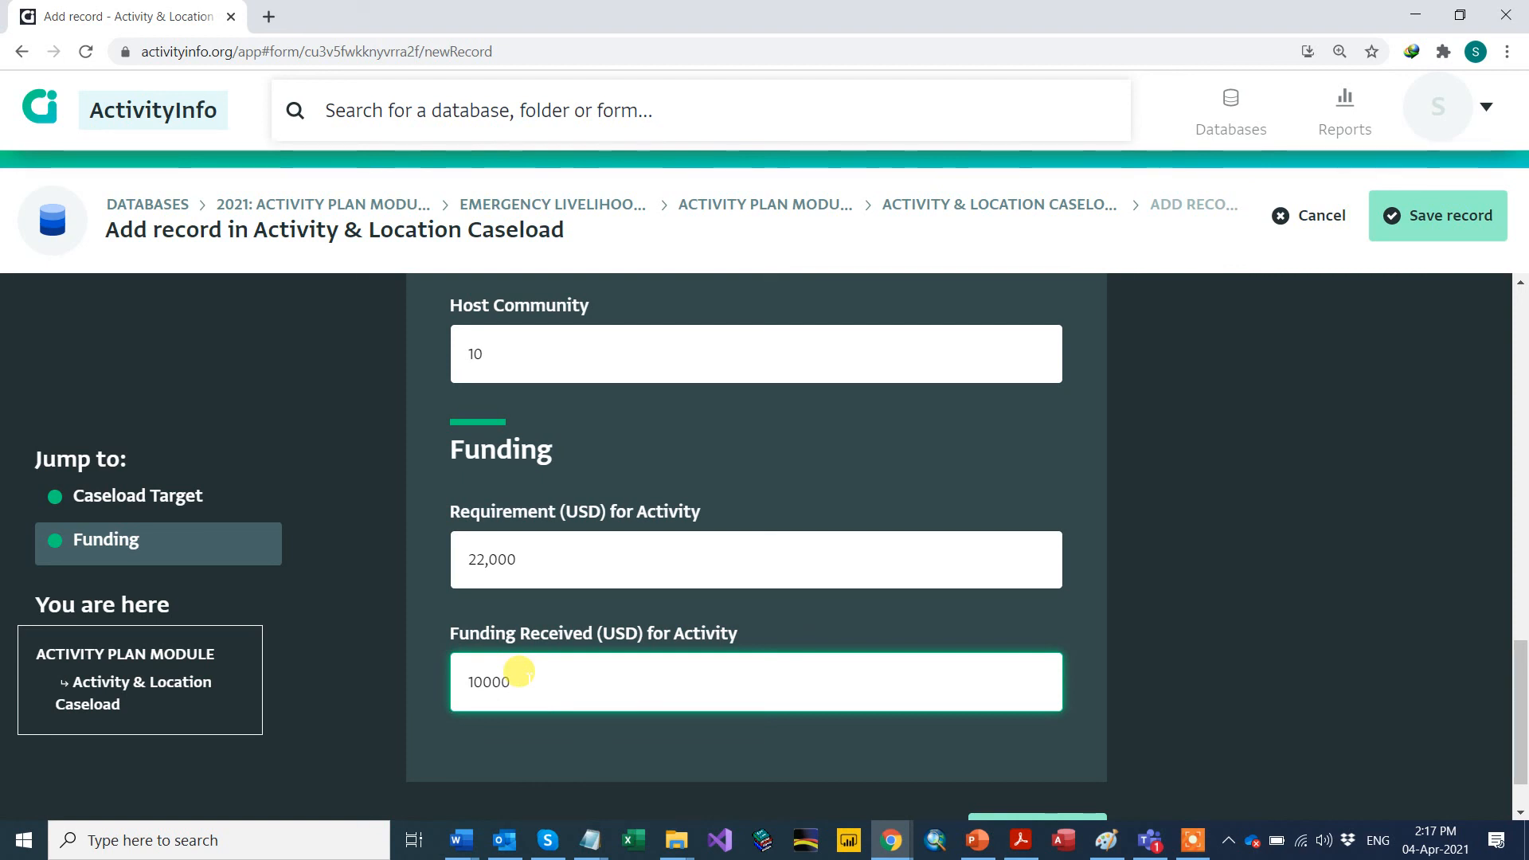
left_click(535, 556)
scroll(955, 772, "down", 1)
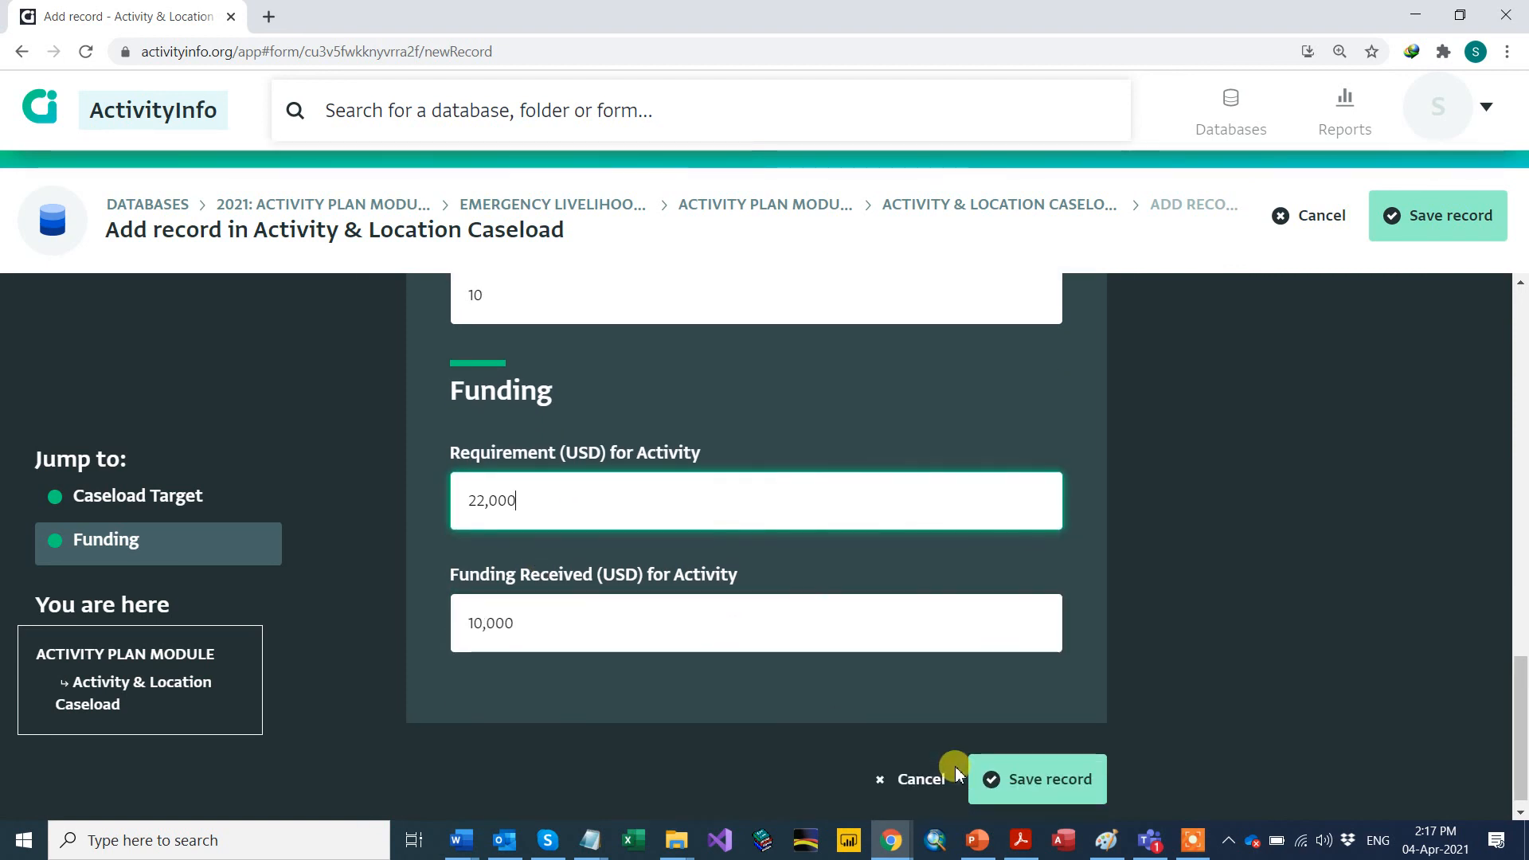
left_click(1025, 764)
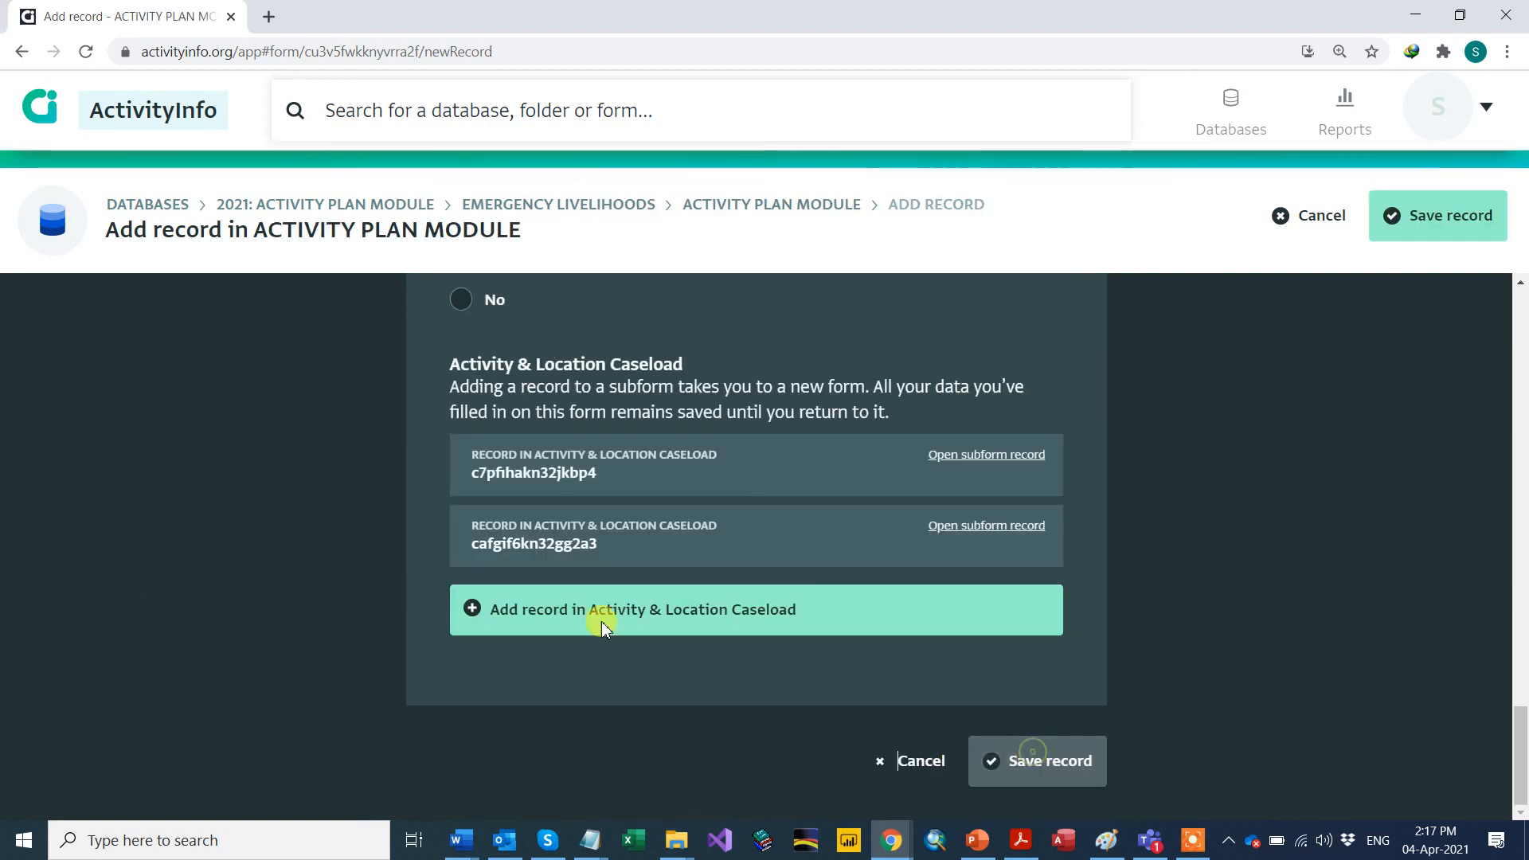
left_click(536, 629)
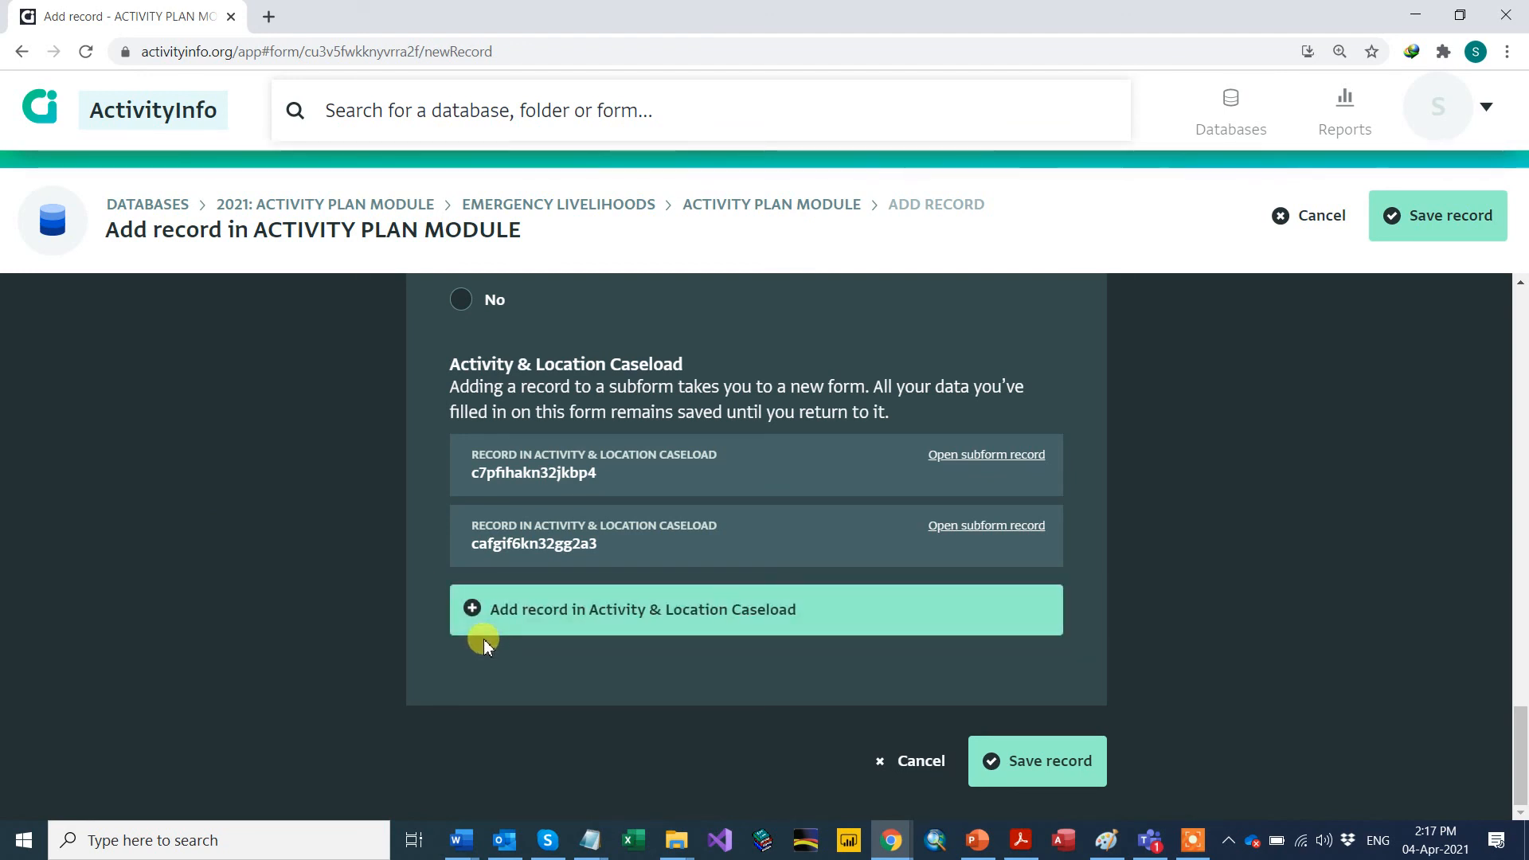
left_click(522, 609)
Step: Set the new caseload record's location to Al-Anbar governorate, Al-Kaim district
scroll(606, 484, "up", 10)
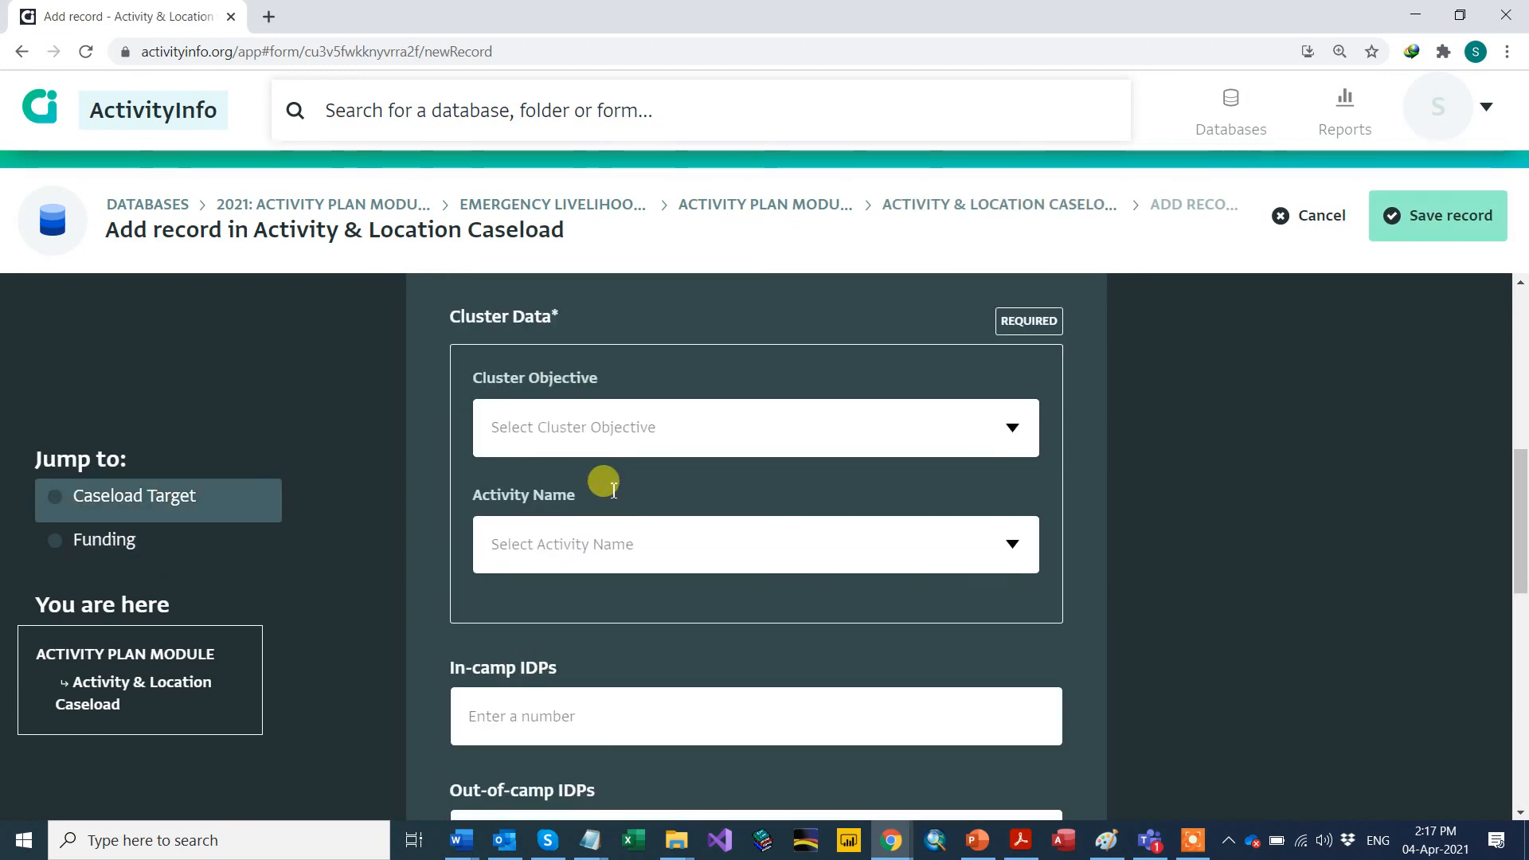
scroll(613, 487, "up", 8)
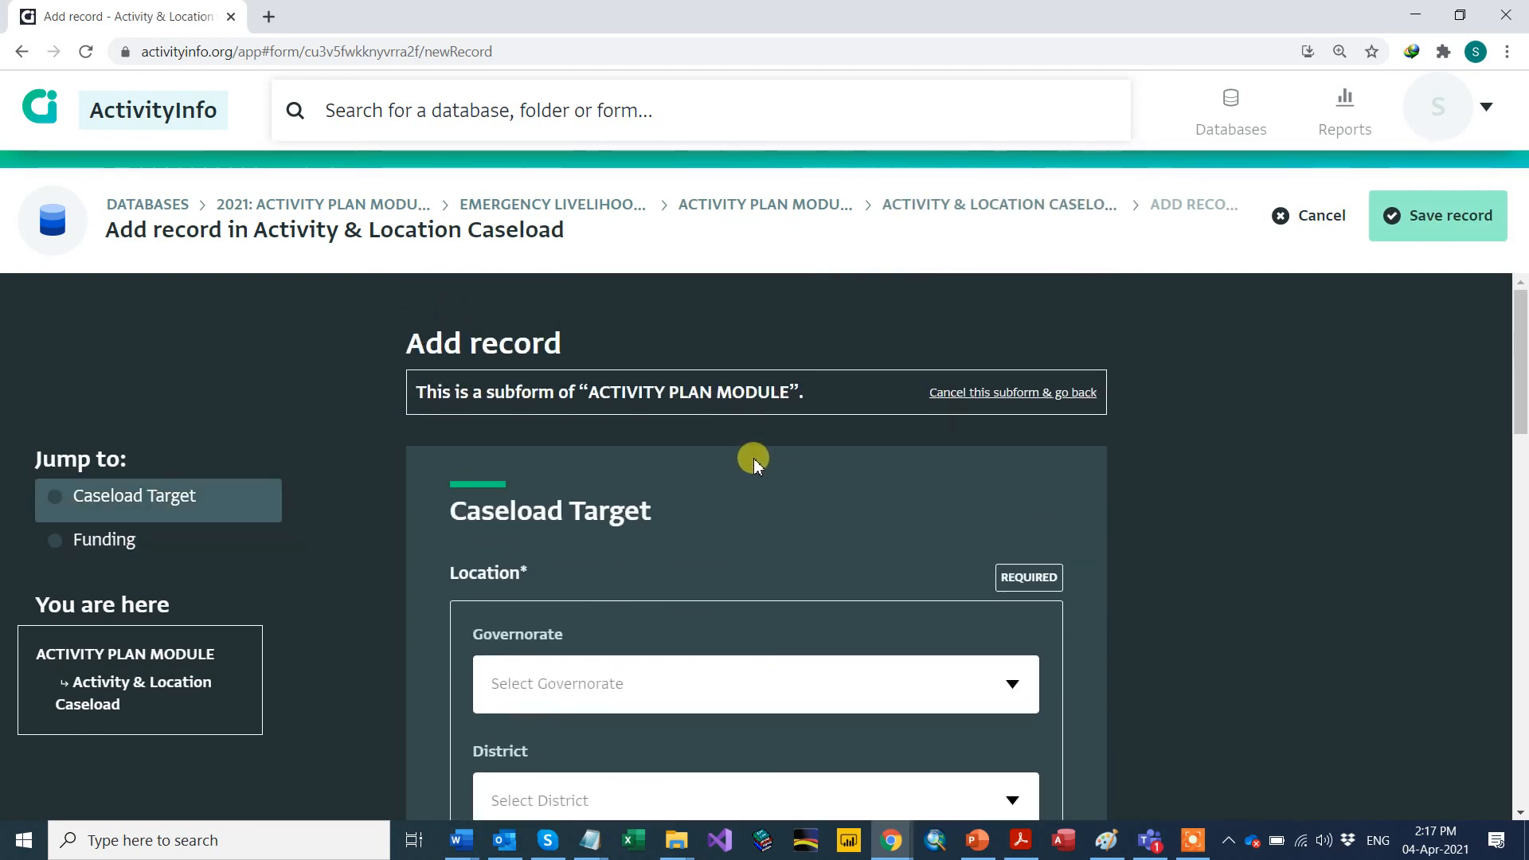
scroll(785, 477, "down", 4)
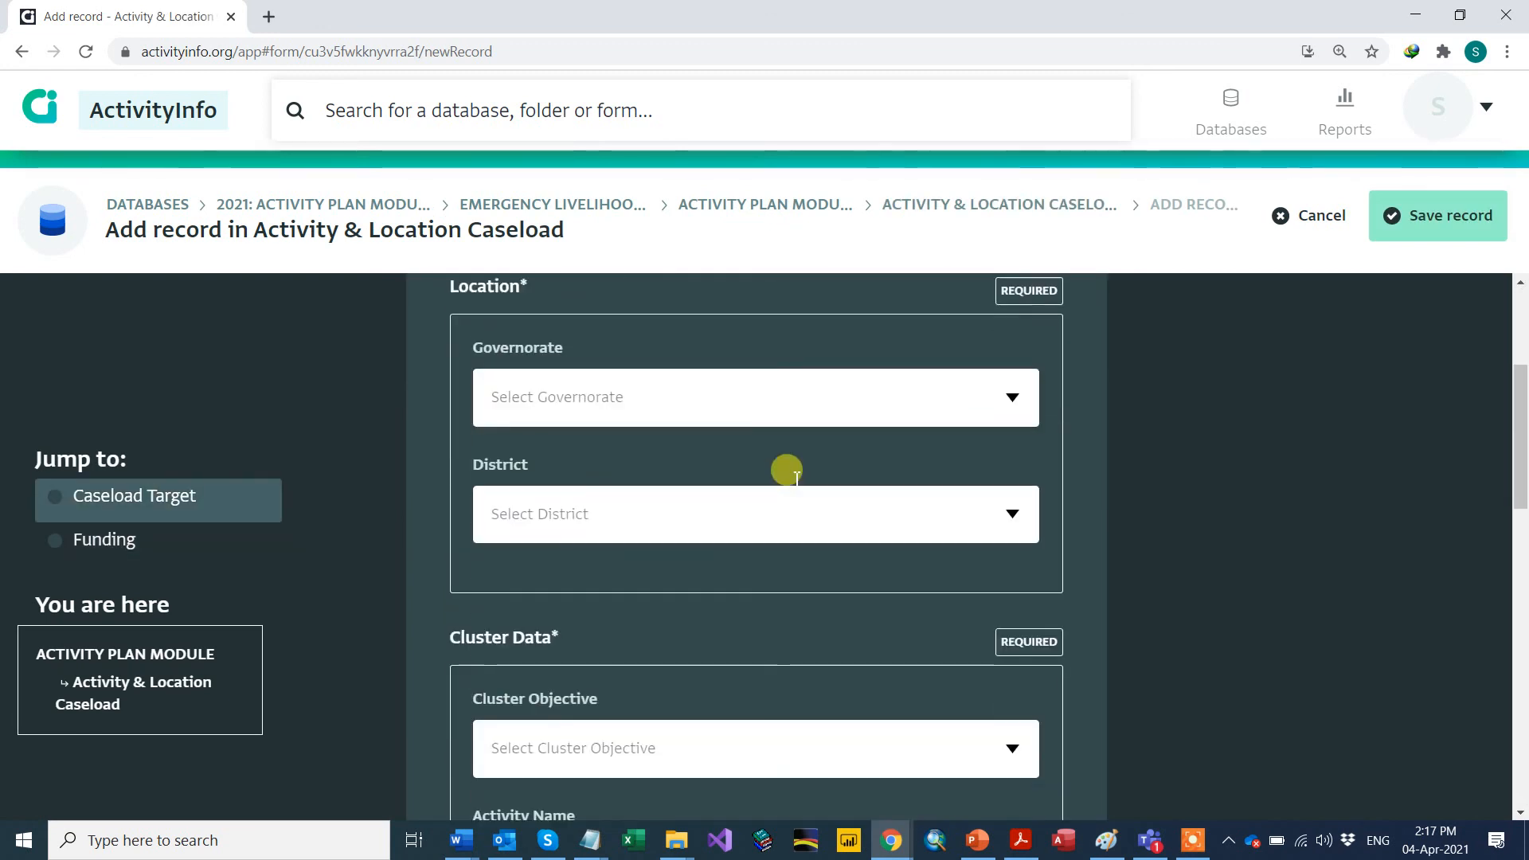
left_click(1007, 391)
left_click(605, 457)
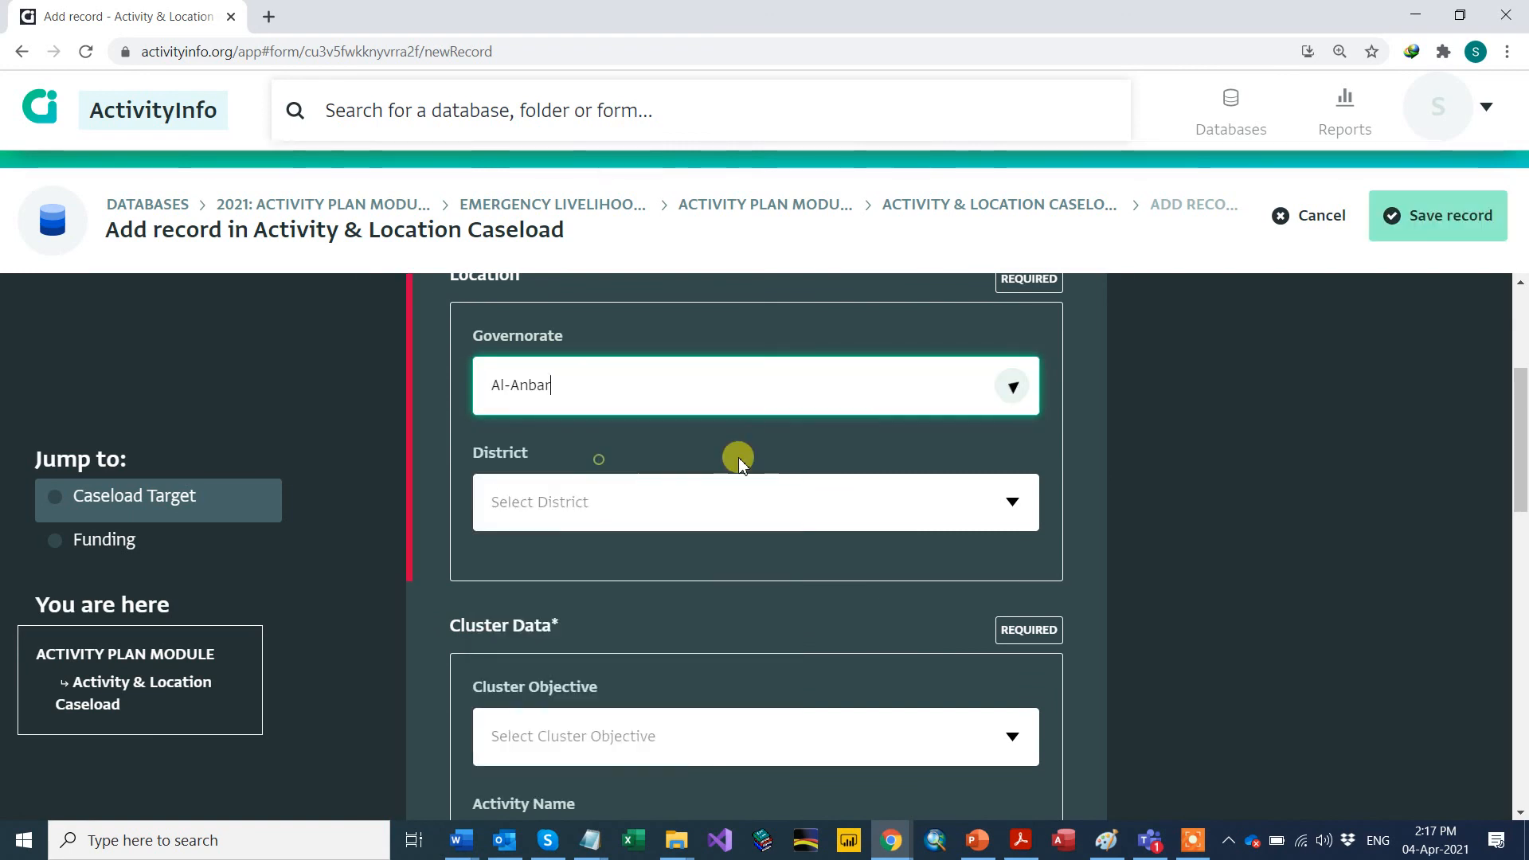
left_click(1000, 500)
left_click(519, 576)
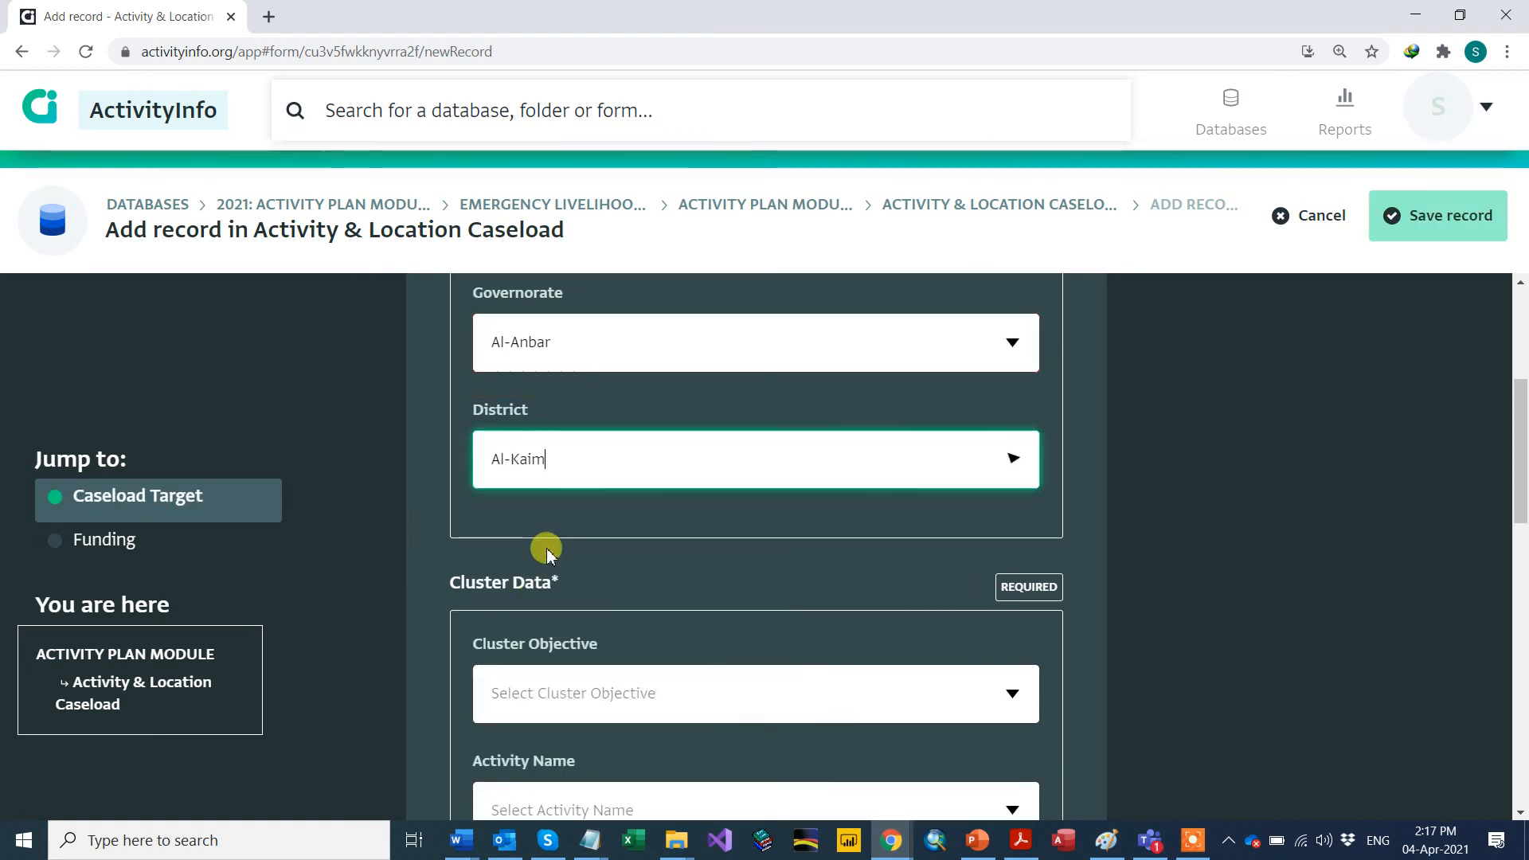
Step: Choose Non-HRP as Cluster Objective and the business training and coaching activity
scroll(488, 498, "down", 3)
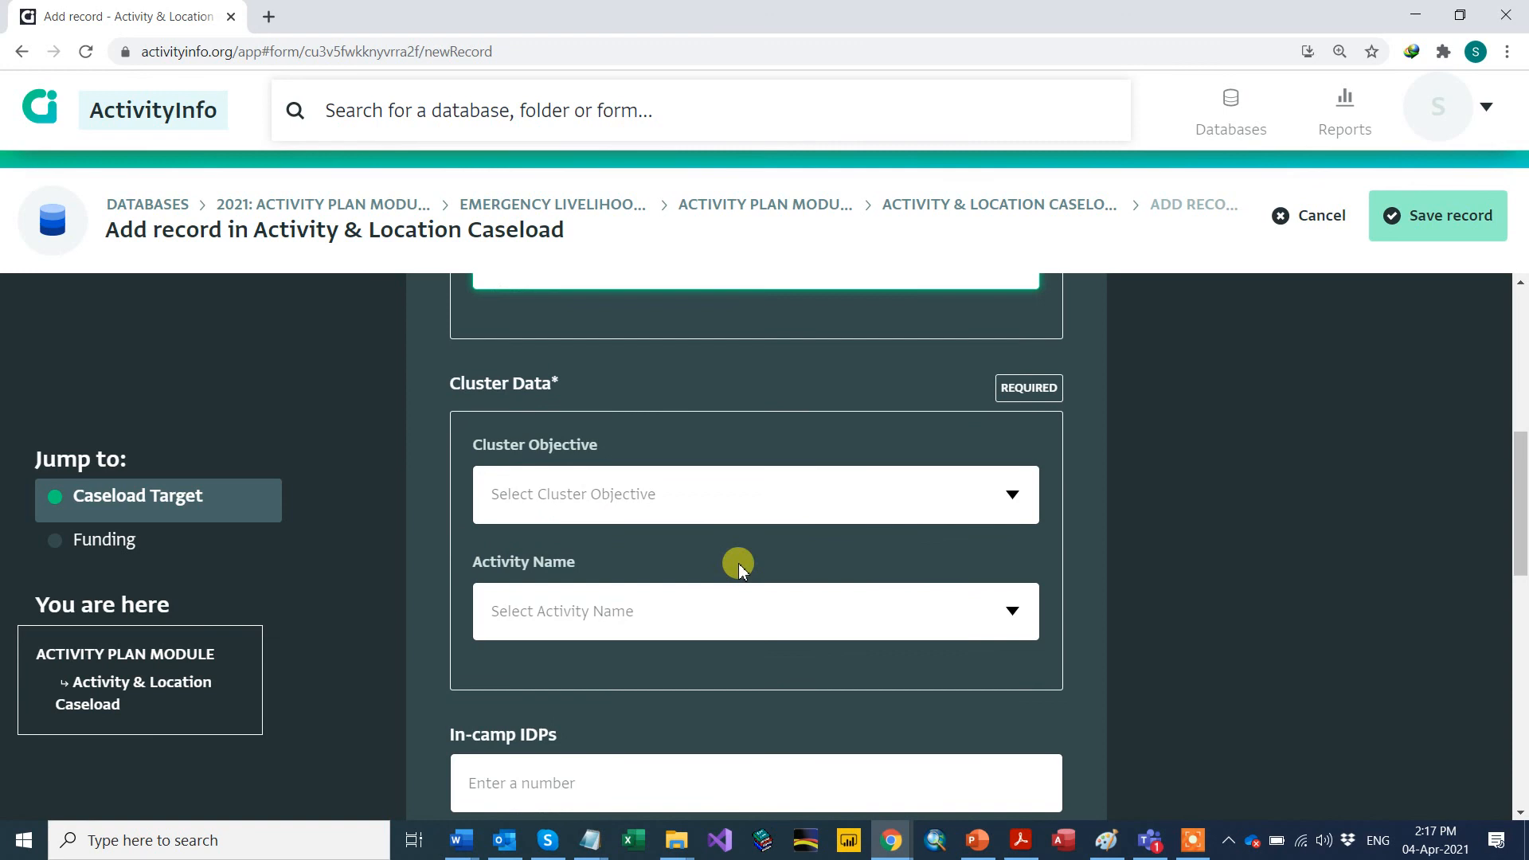
left_click(1032, 507)
left_click(672, 686)
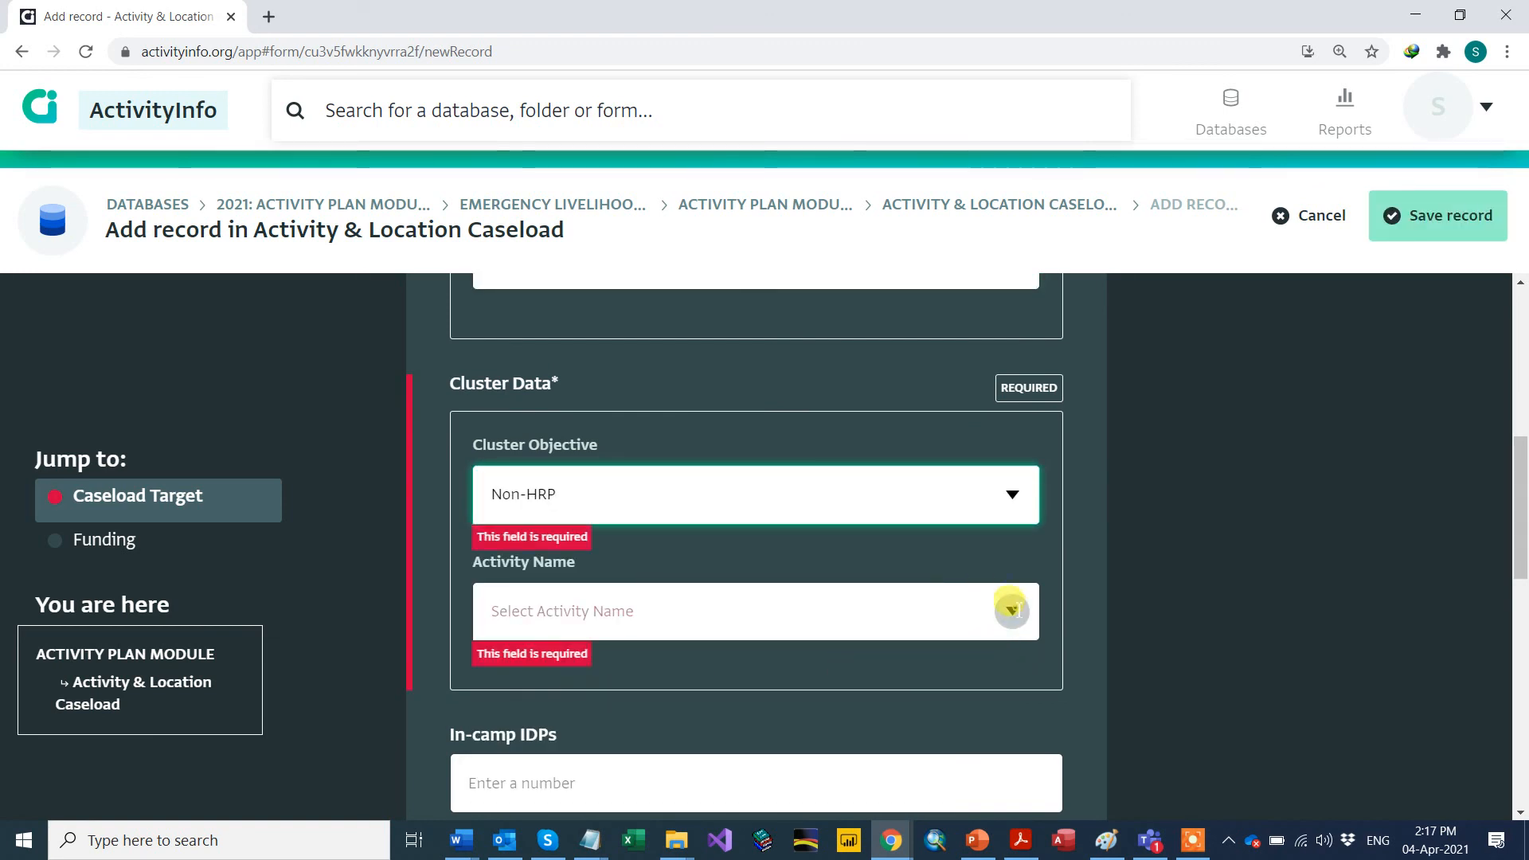
left_click(1011, 610)
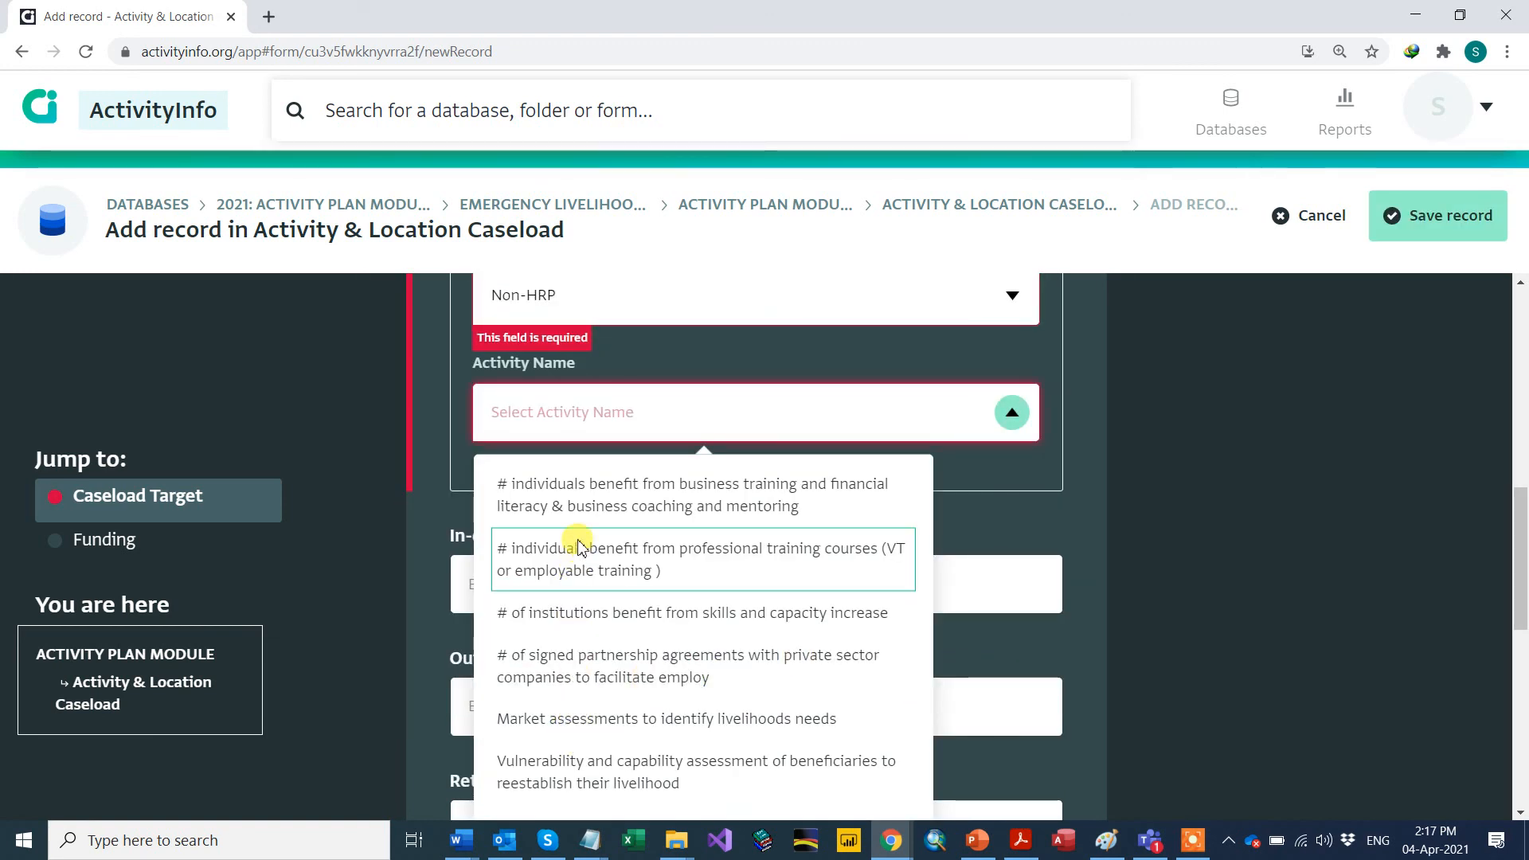
left_click(575, 503)
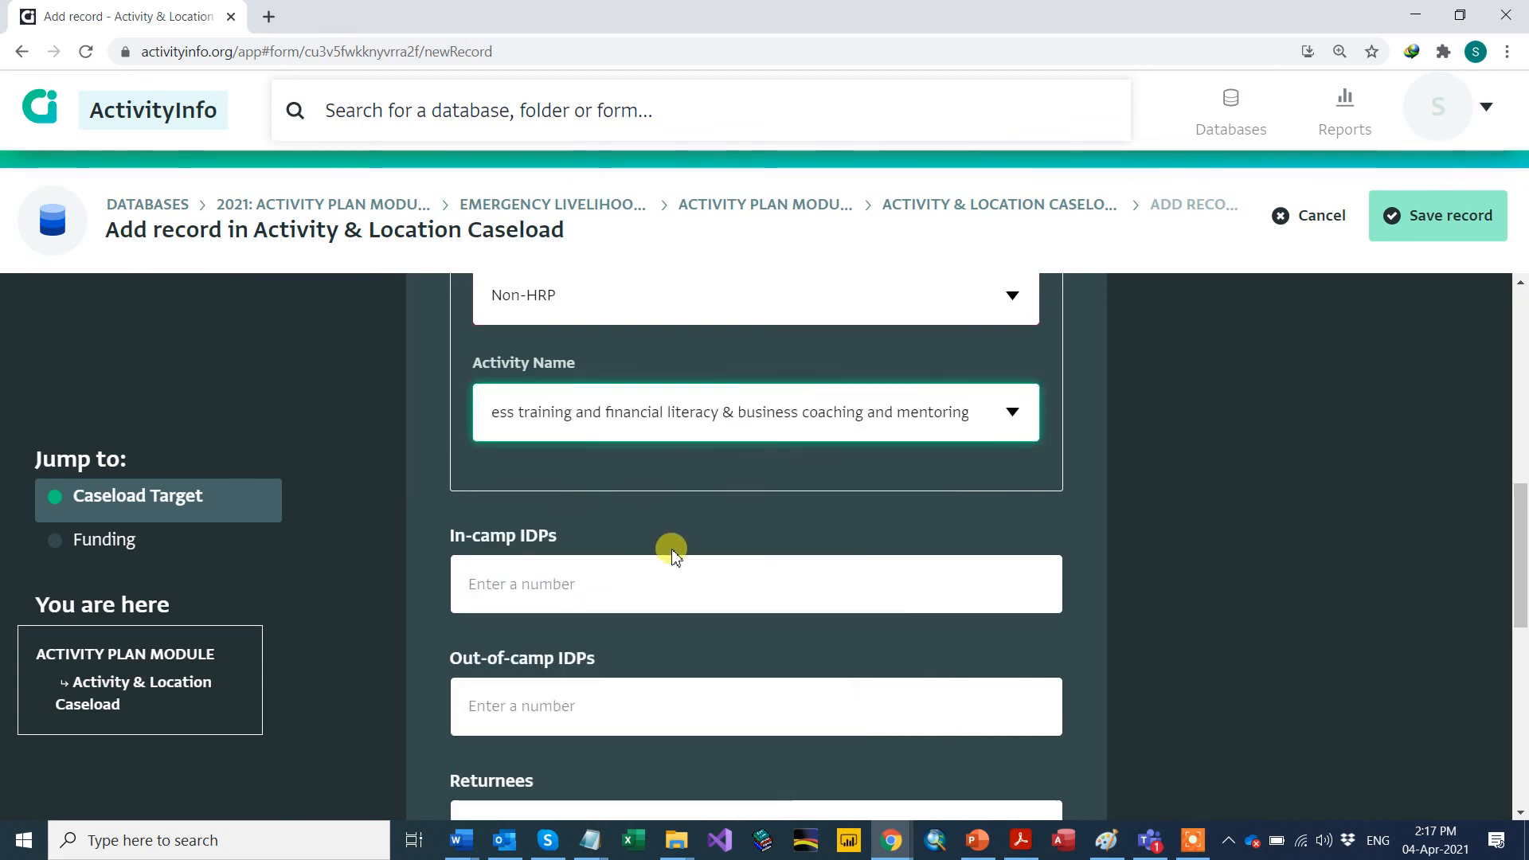
Step: Enter 100 in-camp IDPs and 200 out-of-camp IDPs
left_click(589, 567)
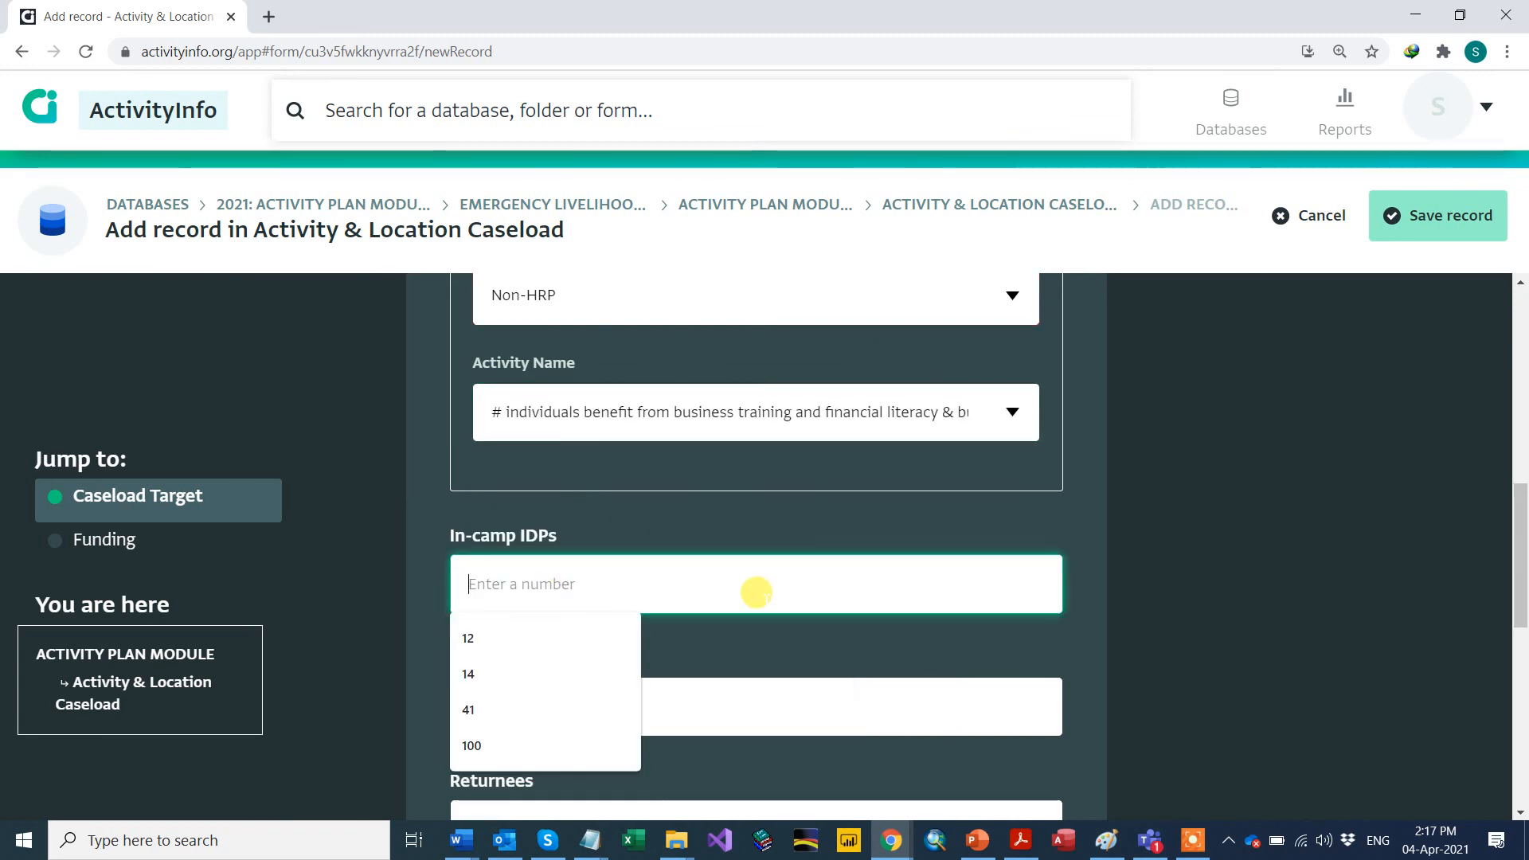
type("100")
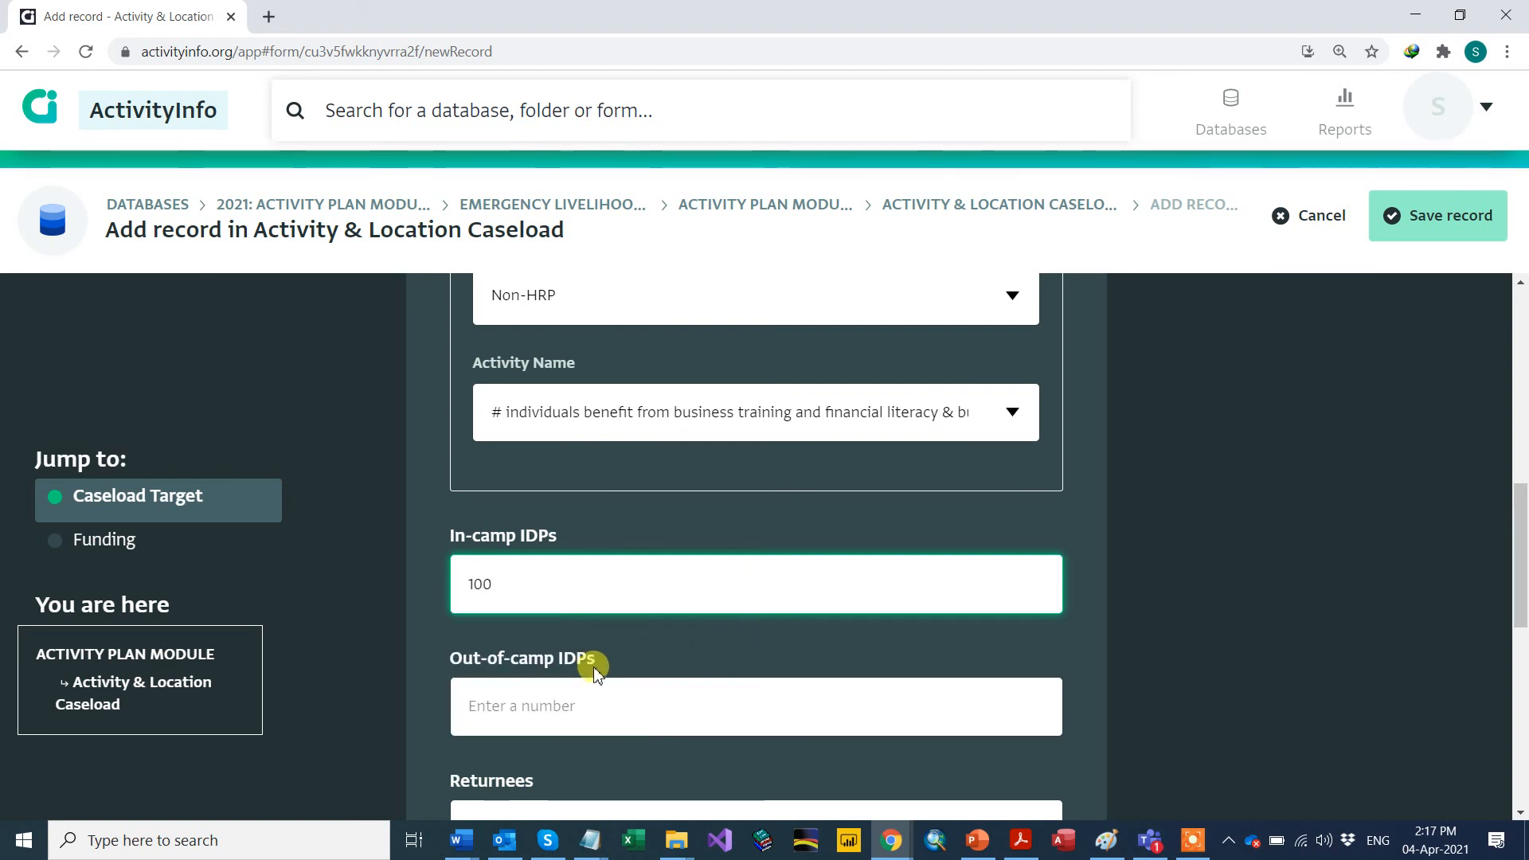
left_click(527, 690)
type("200")
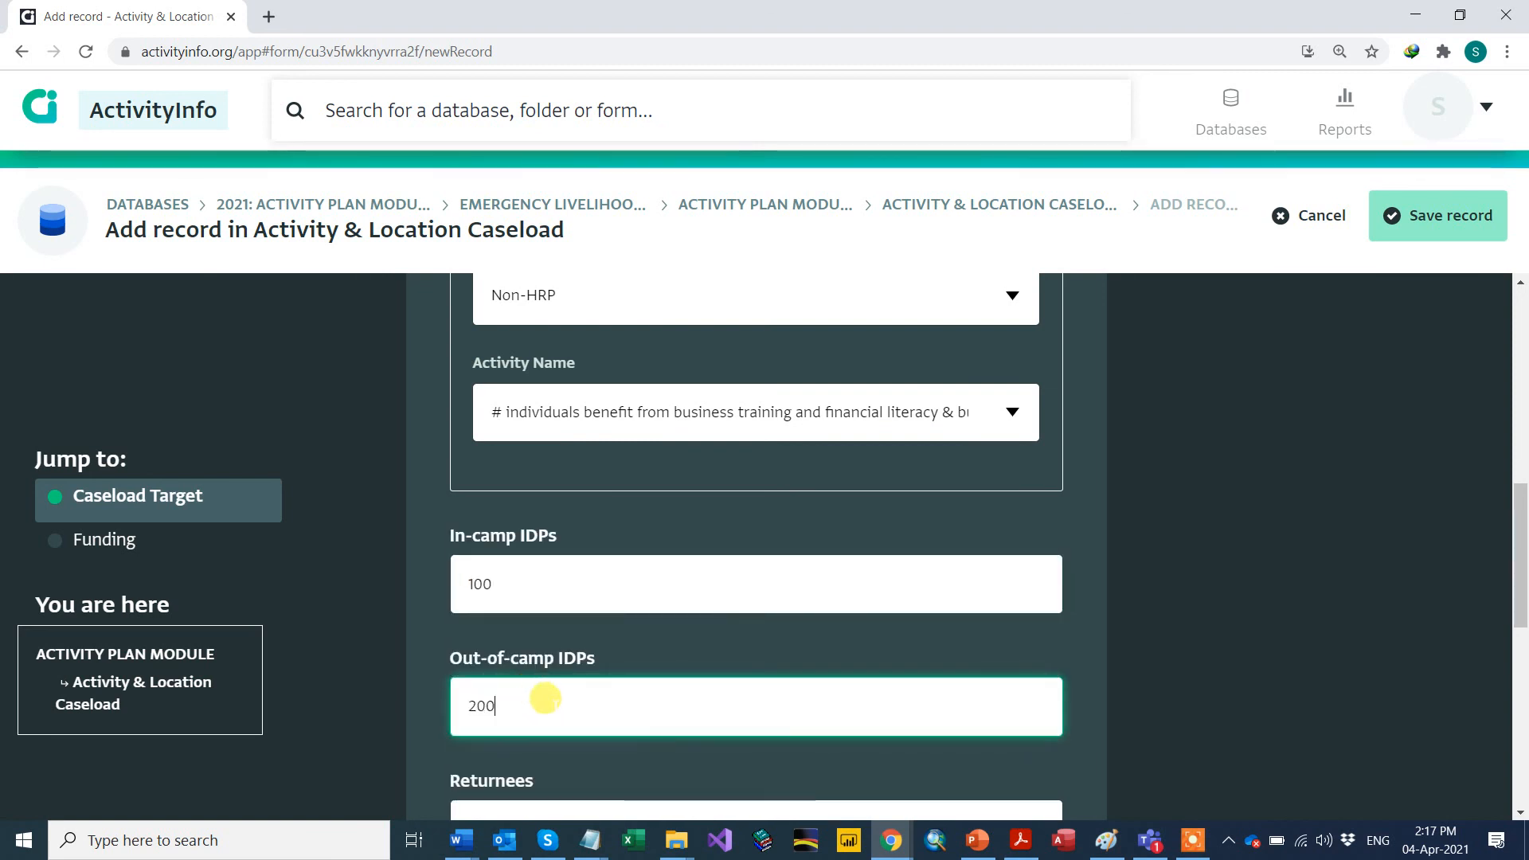
Step: Enter 30,000 USD required and 10,000 USD received, then save the caseload entry
scroll(550, 689, "down", 3)
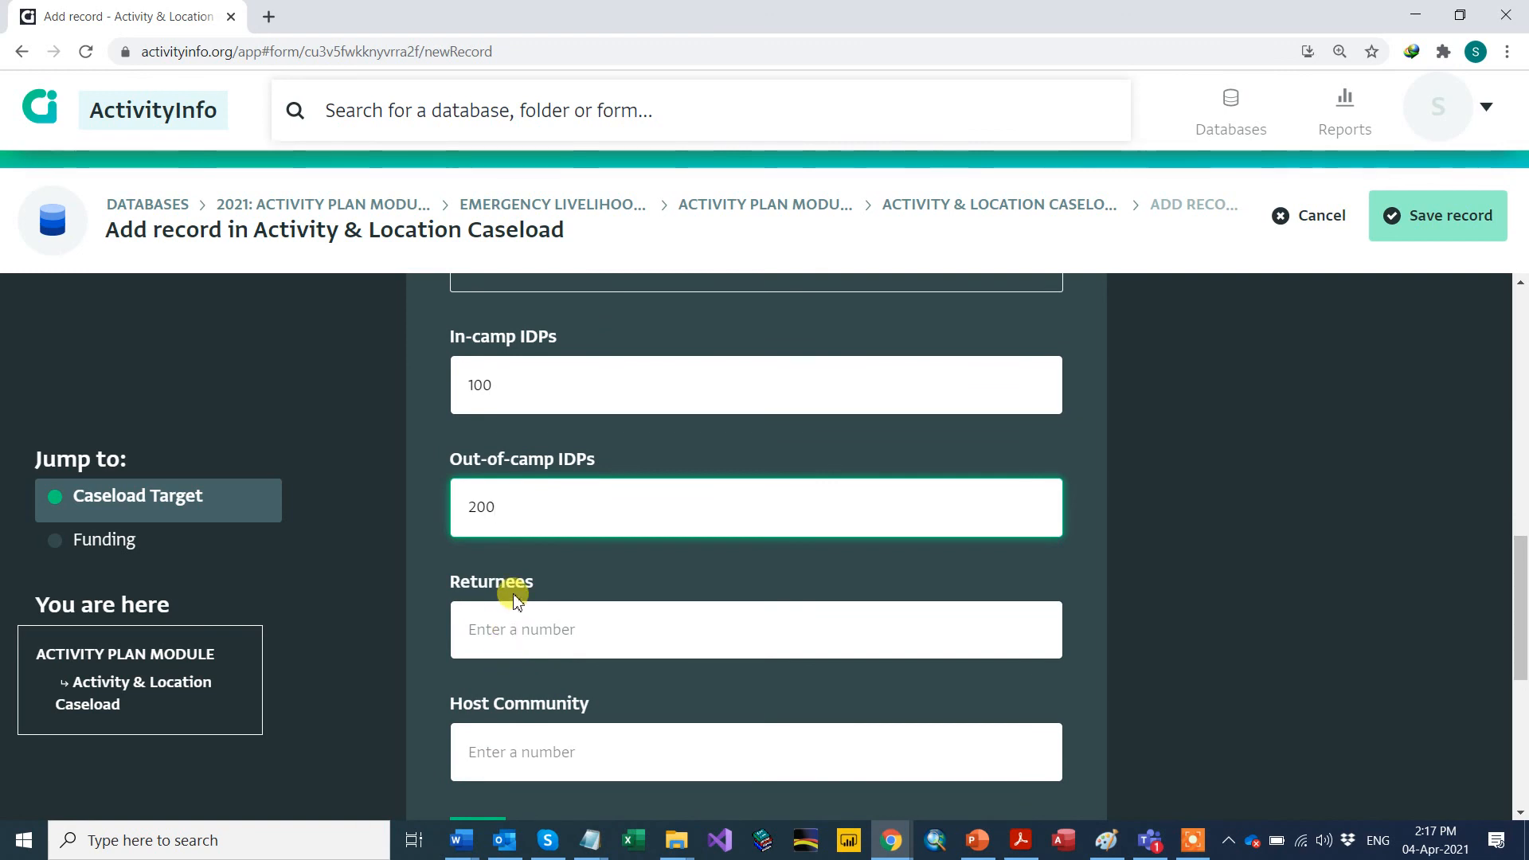
scroll(521, 589, "down", 4)
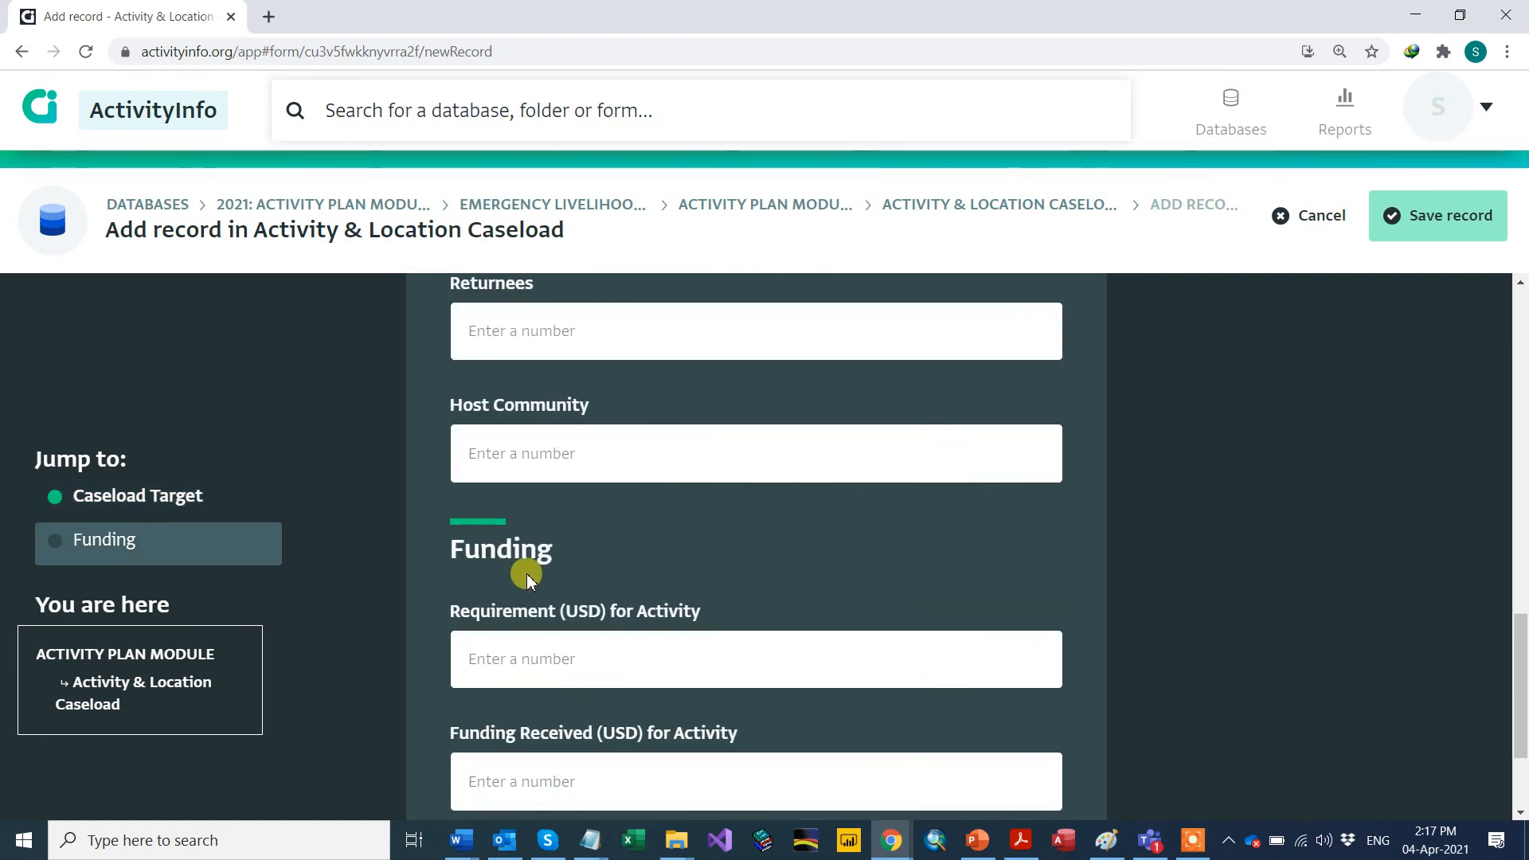
scroll(532, 595, "down", 1)
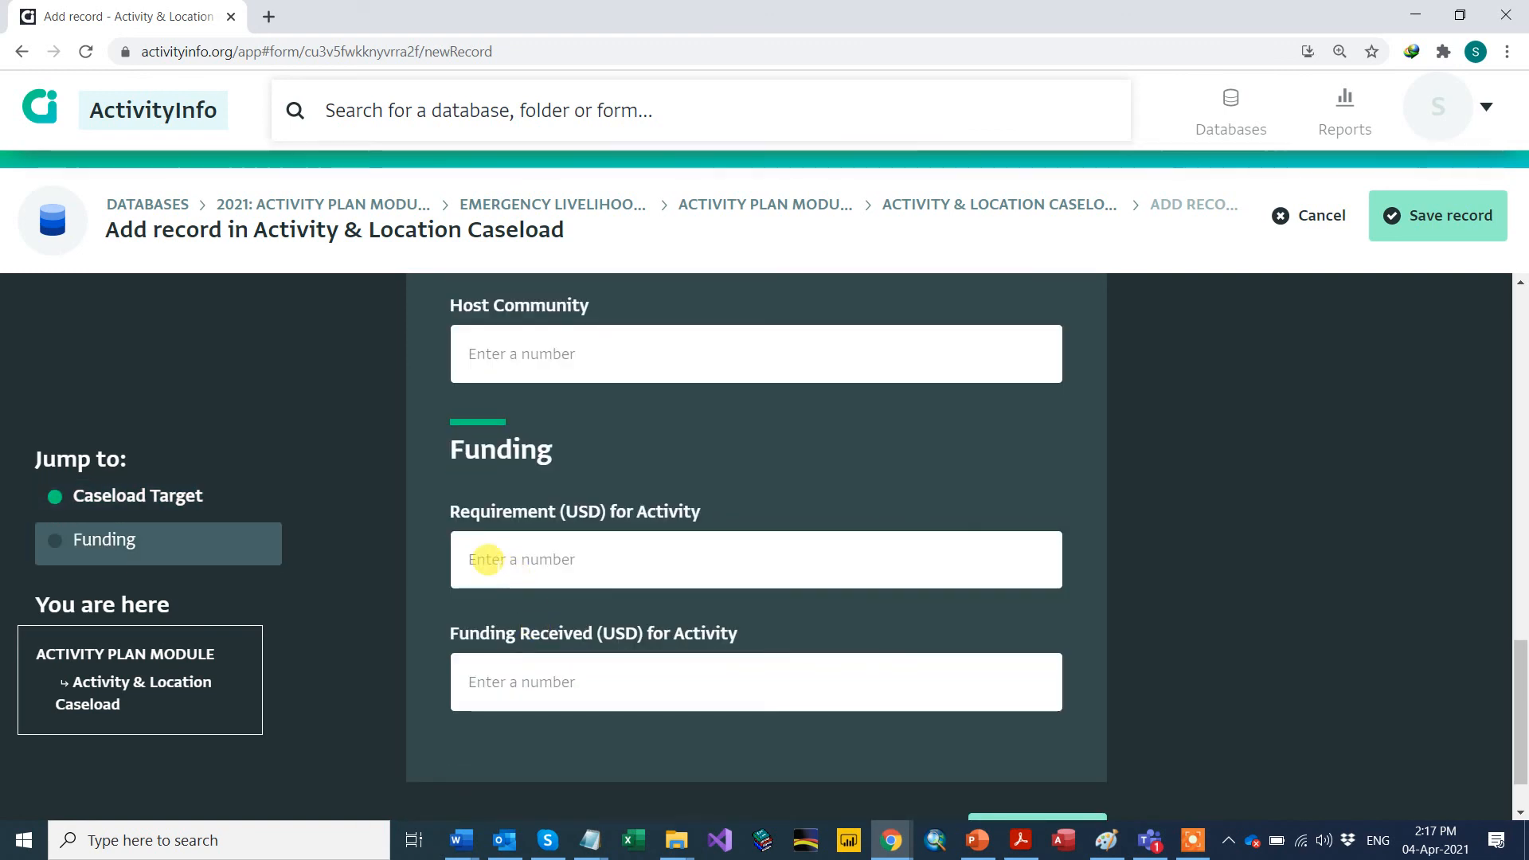
left_click(487, 560)
type("300")
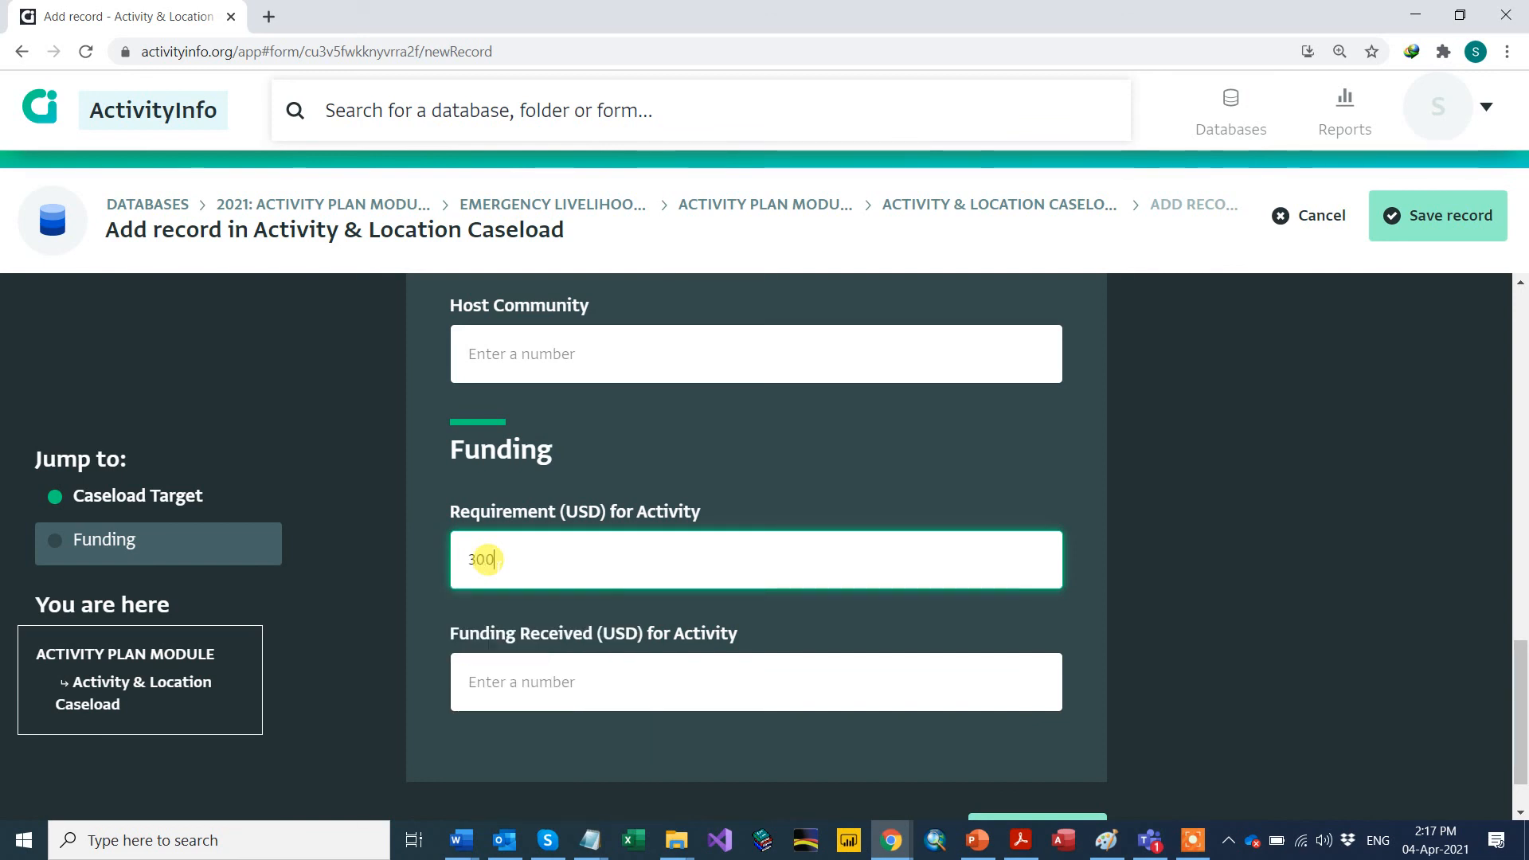
type("00")
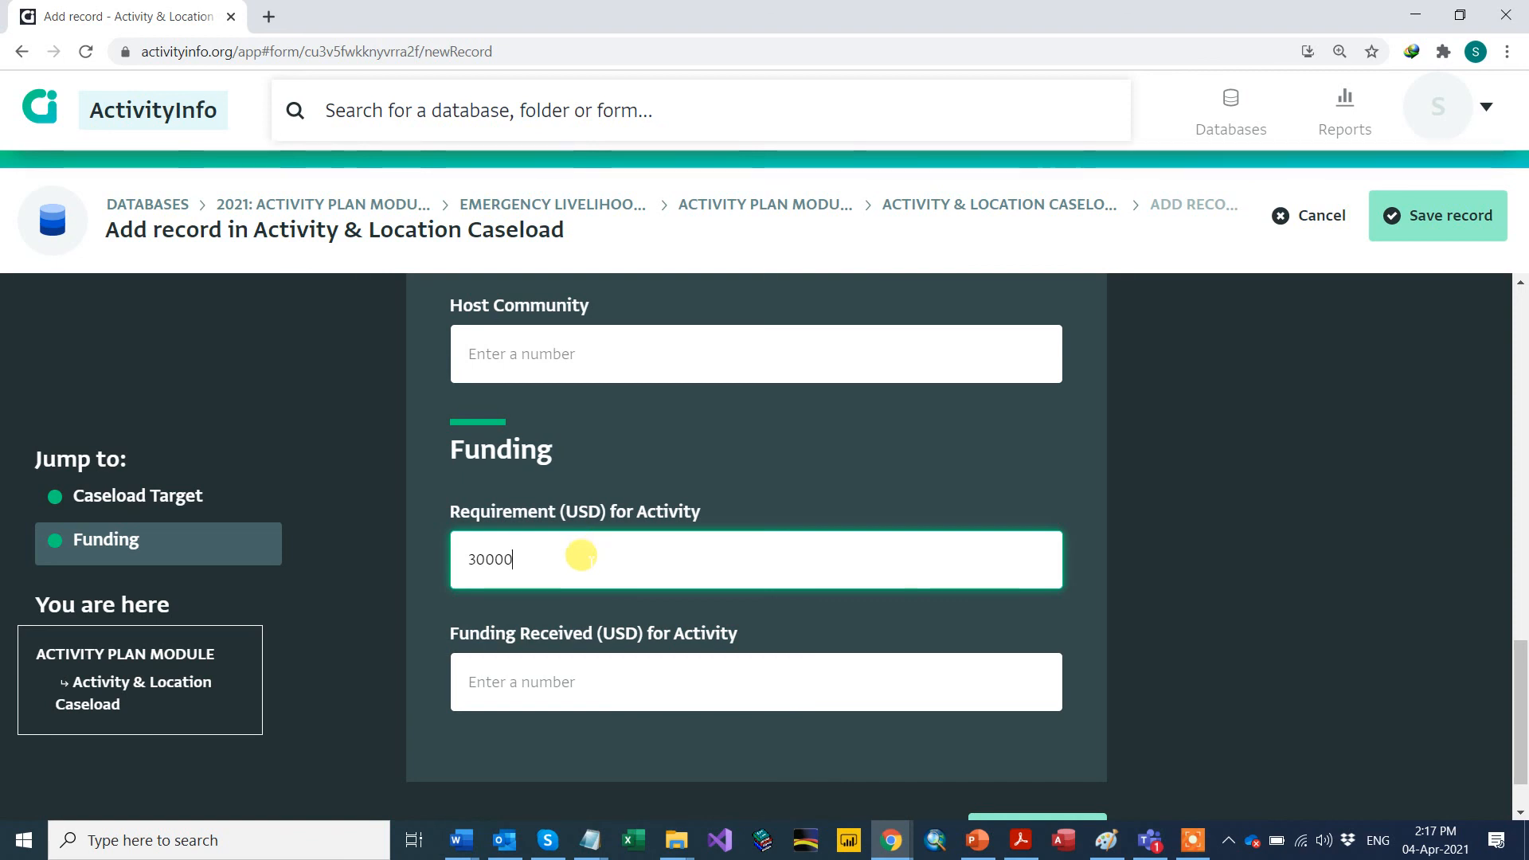
left_click(491, 682)
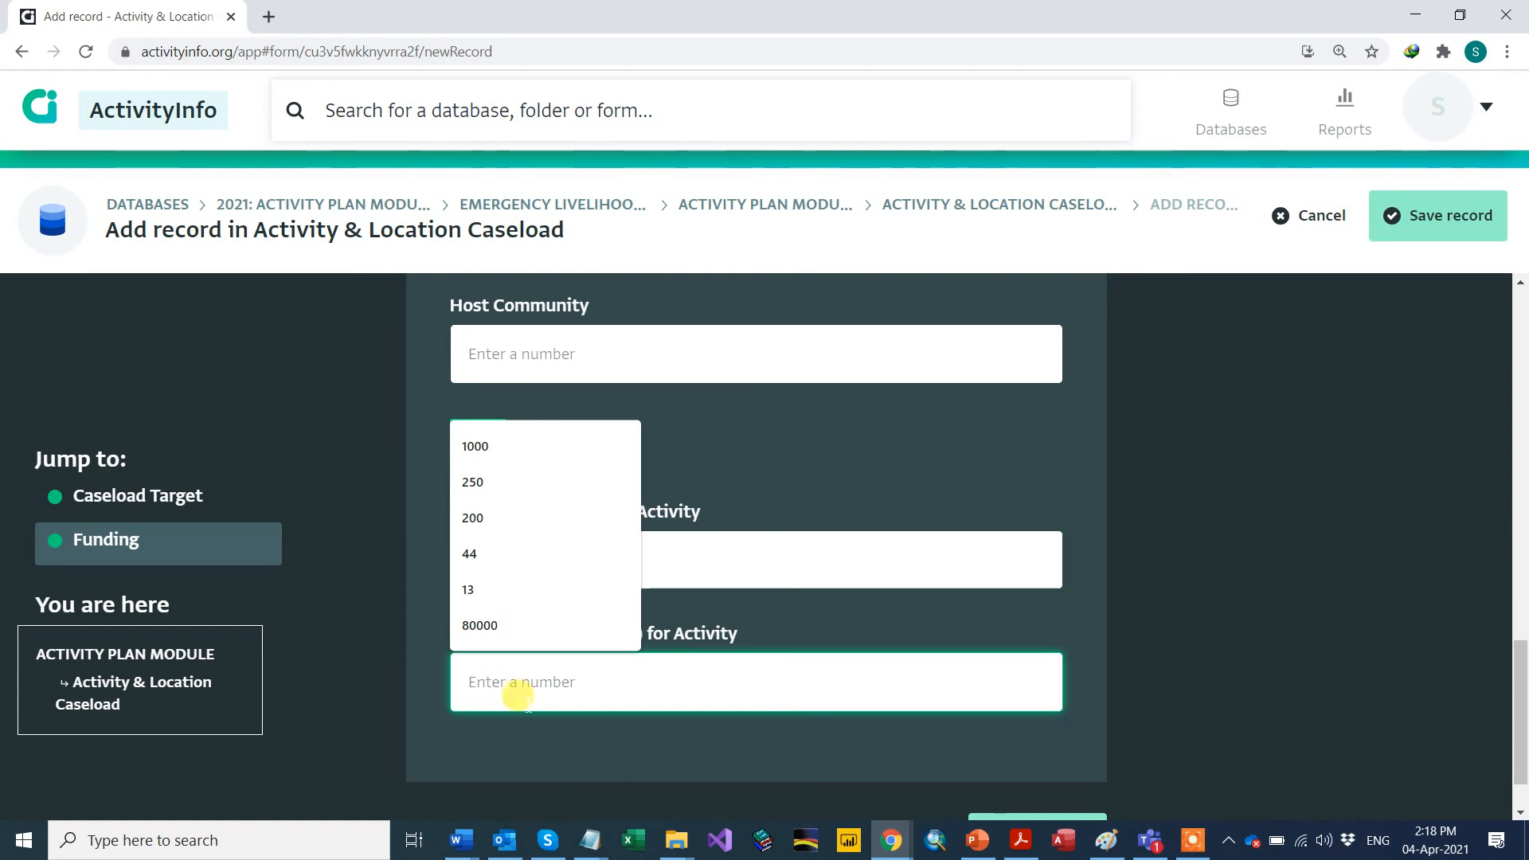
type("10")
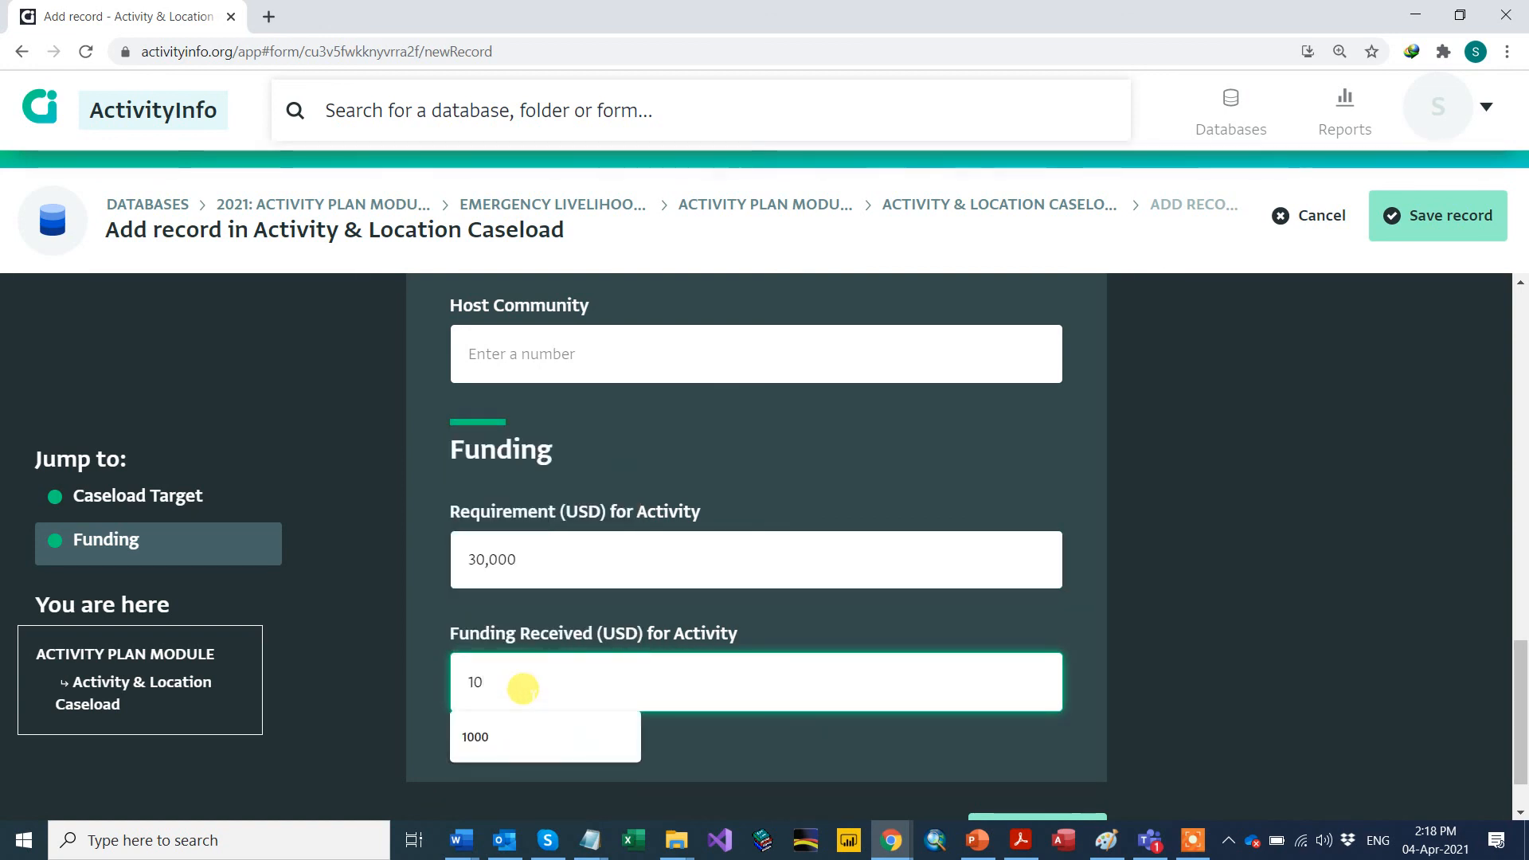
type("000")
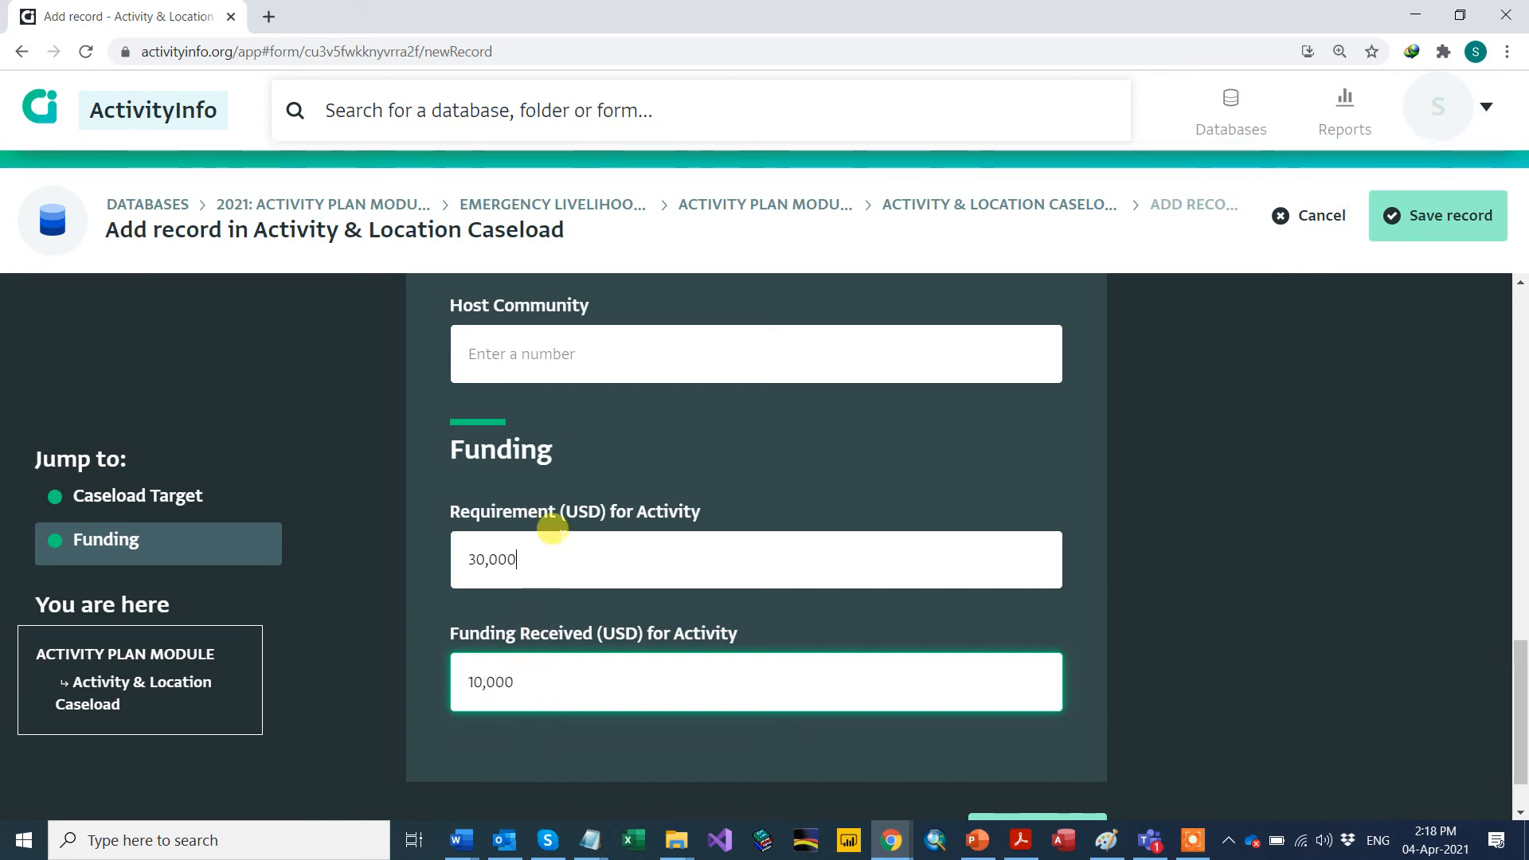
scroll(1039, 767, "down", 1)
left_click(1028, 767)
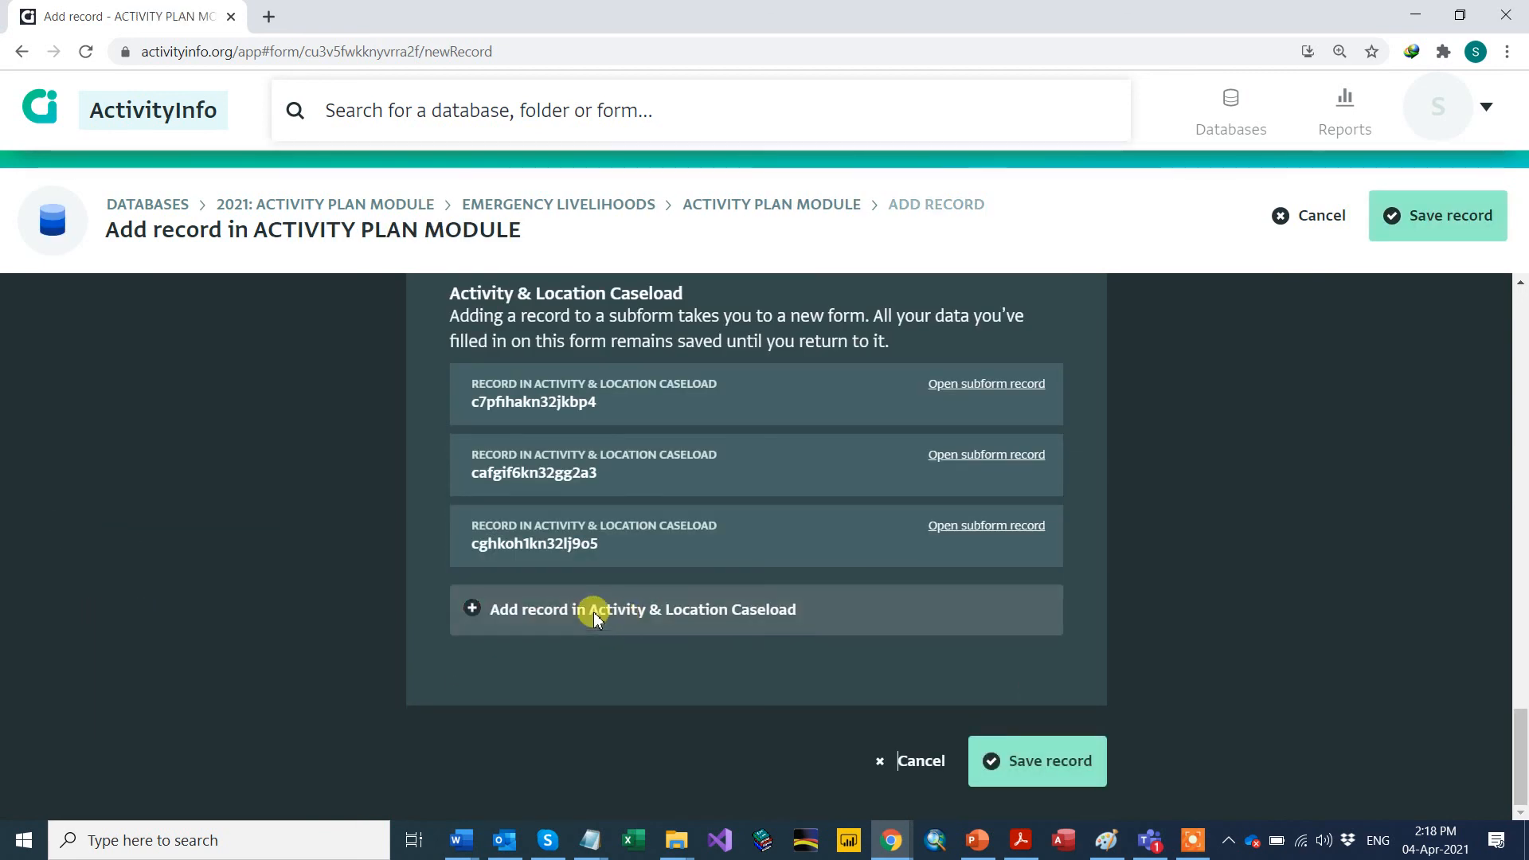
Step: Save the new UNDP plan record and open its UNDPEL-00002 details from the module table
scroll(591, 612, "up", 10)
scroll(591, 611, "up", 15)
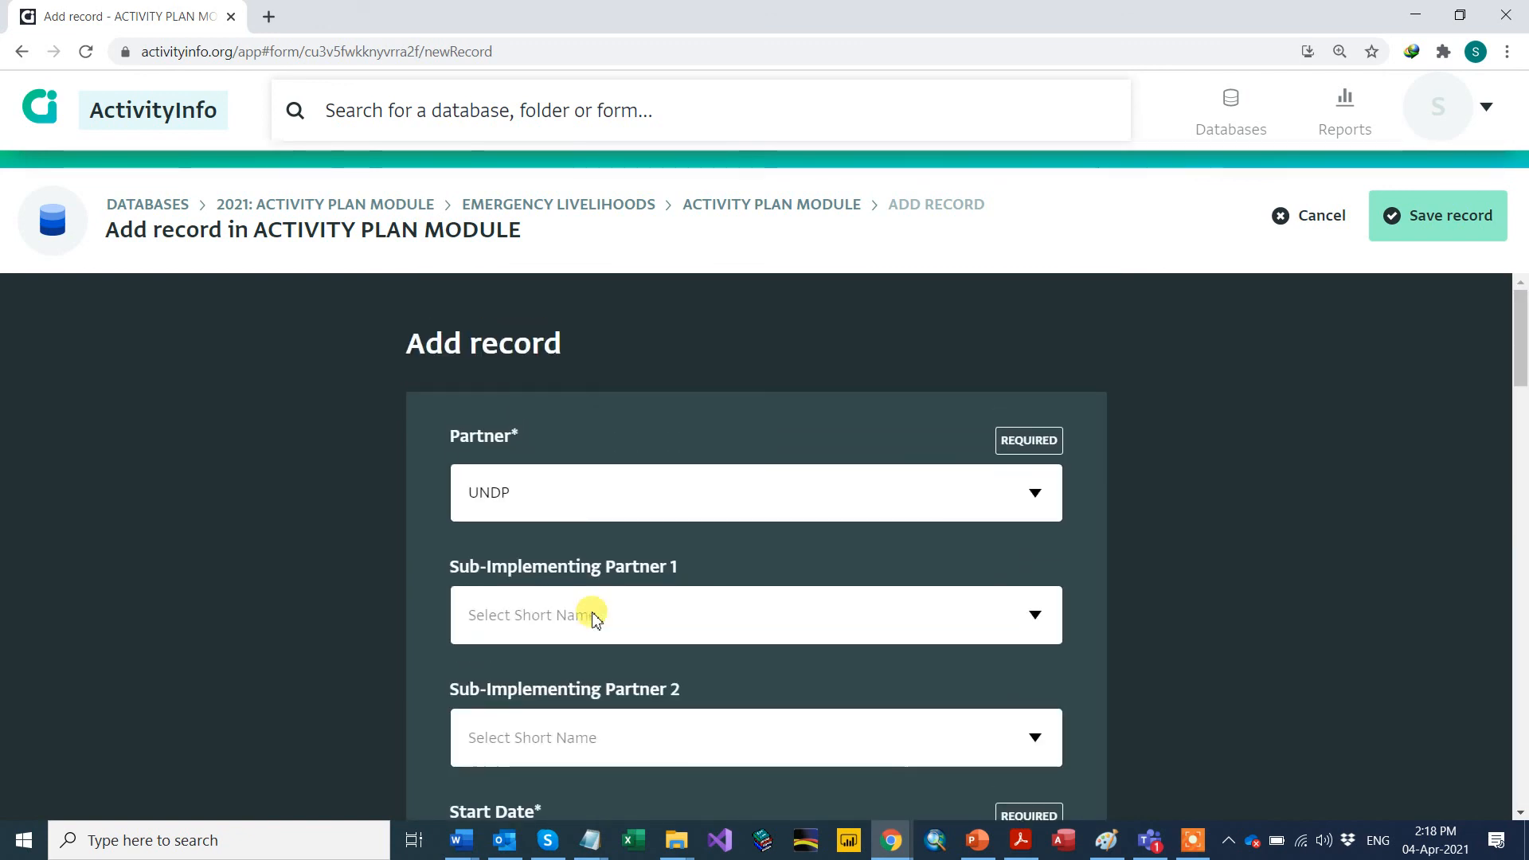
scroll(591, 611, "down", 9)
scroll(591, 612, "down", 15)
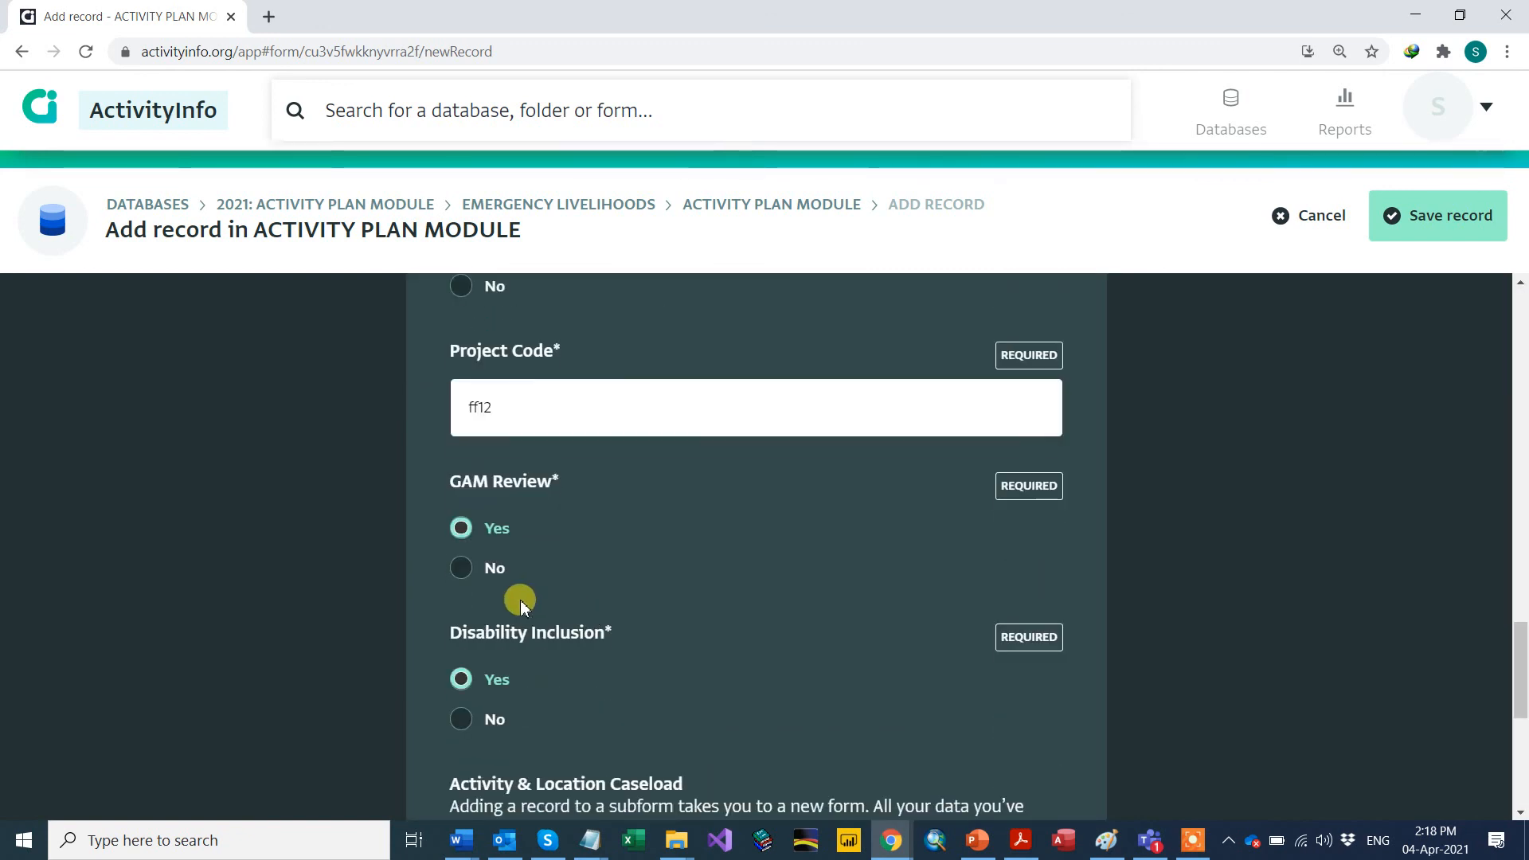
scroll(126, 581, "down", 2)
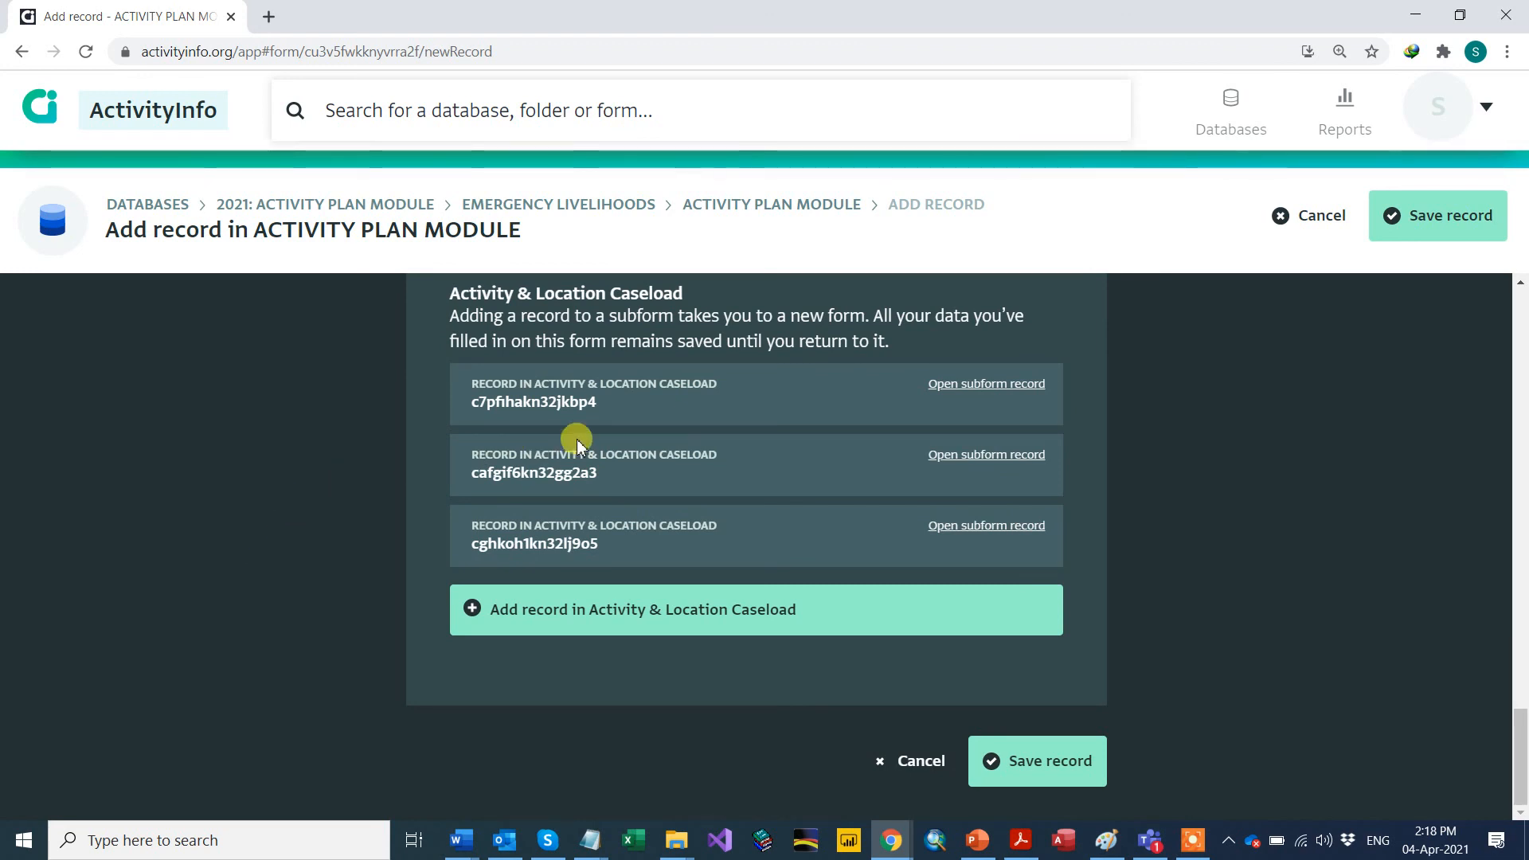
left_click(1052, 762)
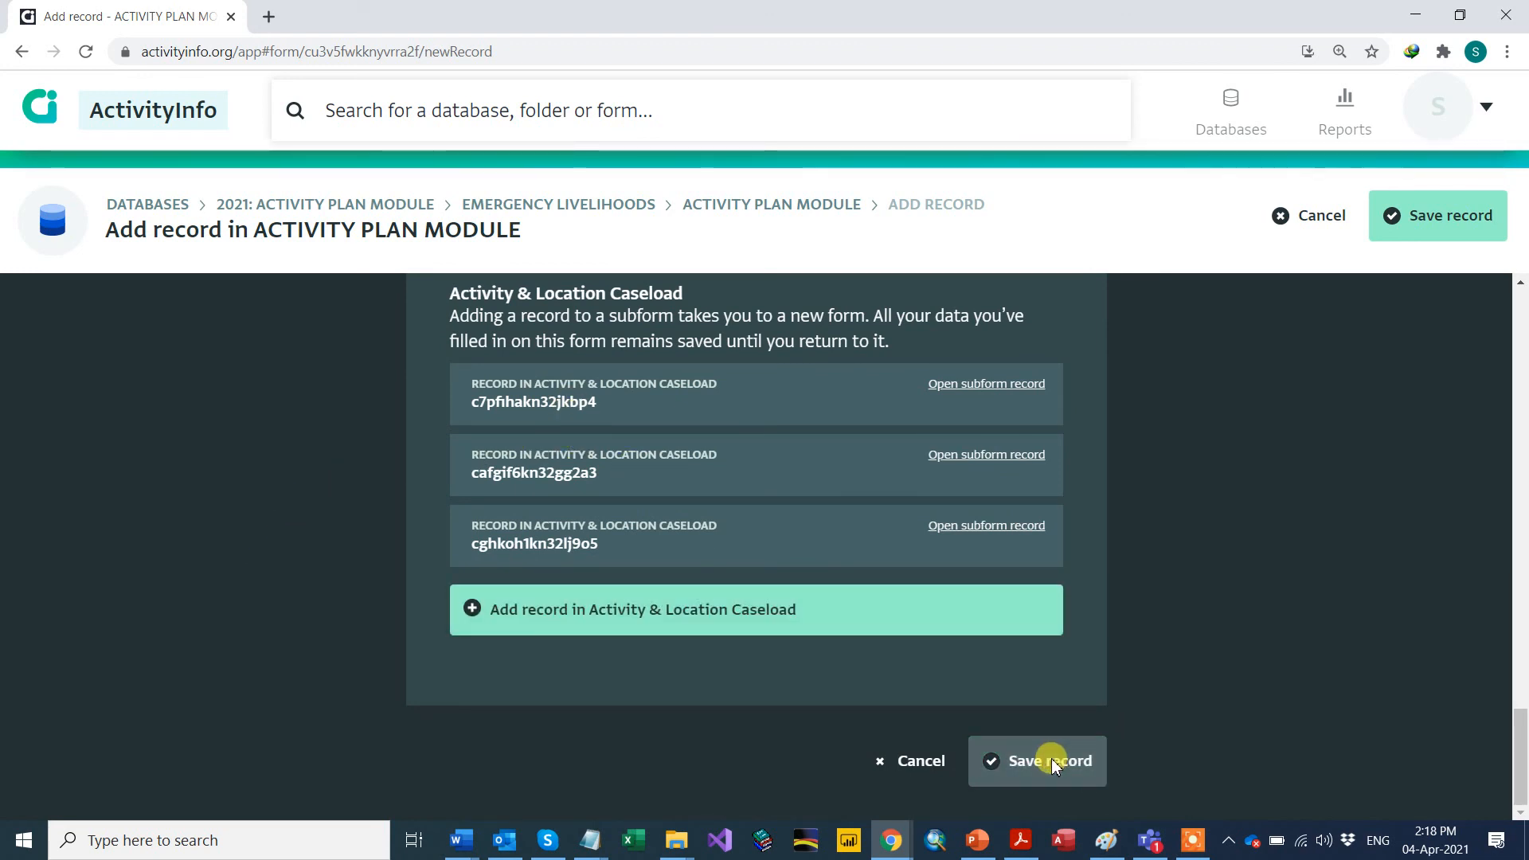
left_click(1051, 760)
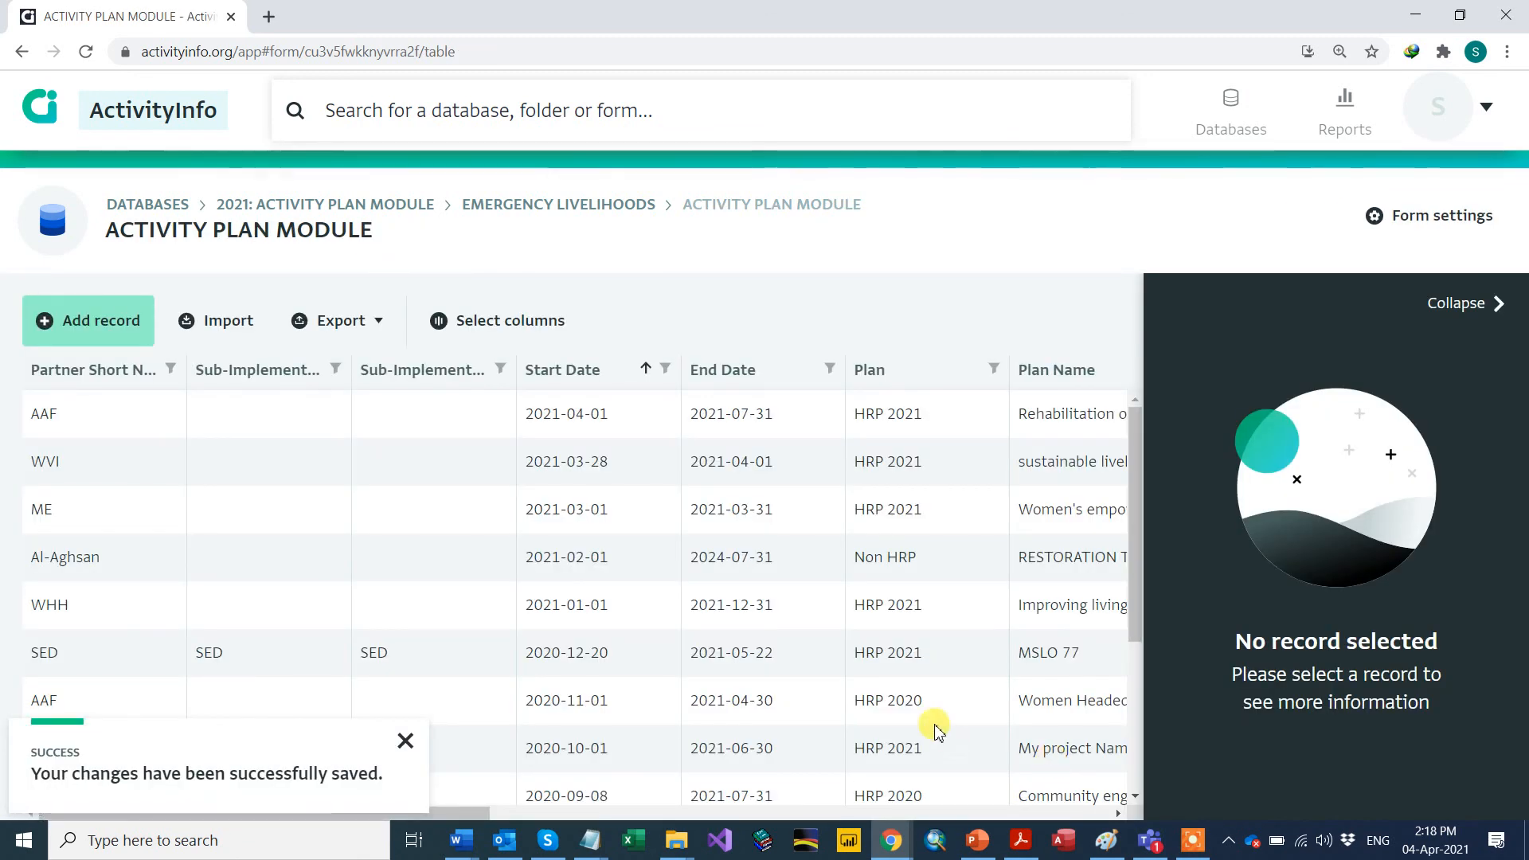
scroll(136, 580, "down", 3)
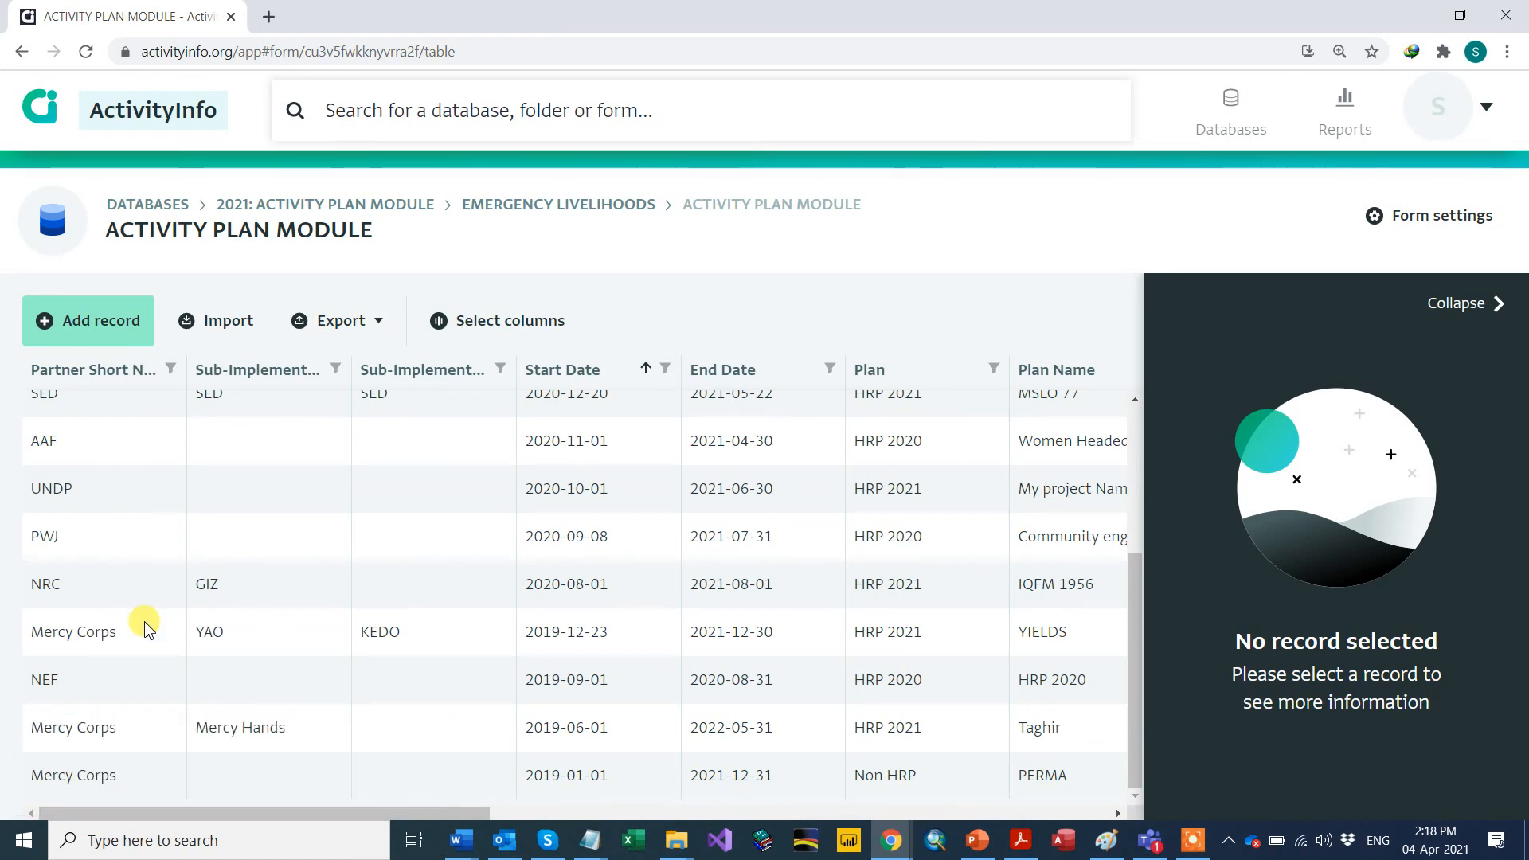
left_click(86, 500)
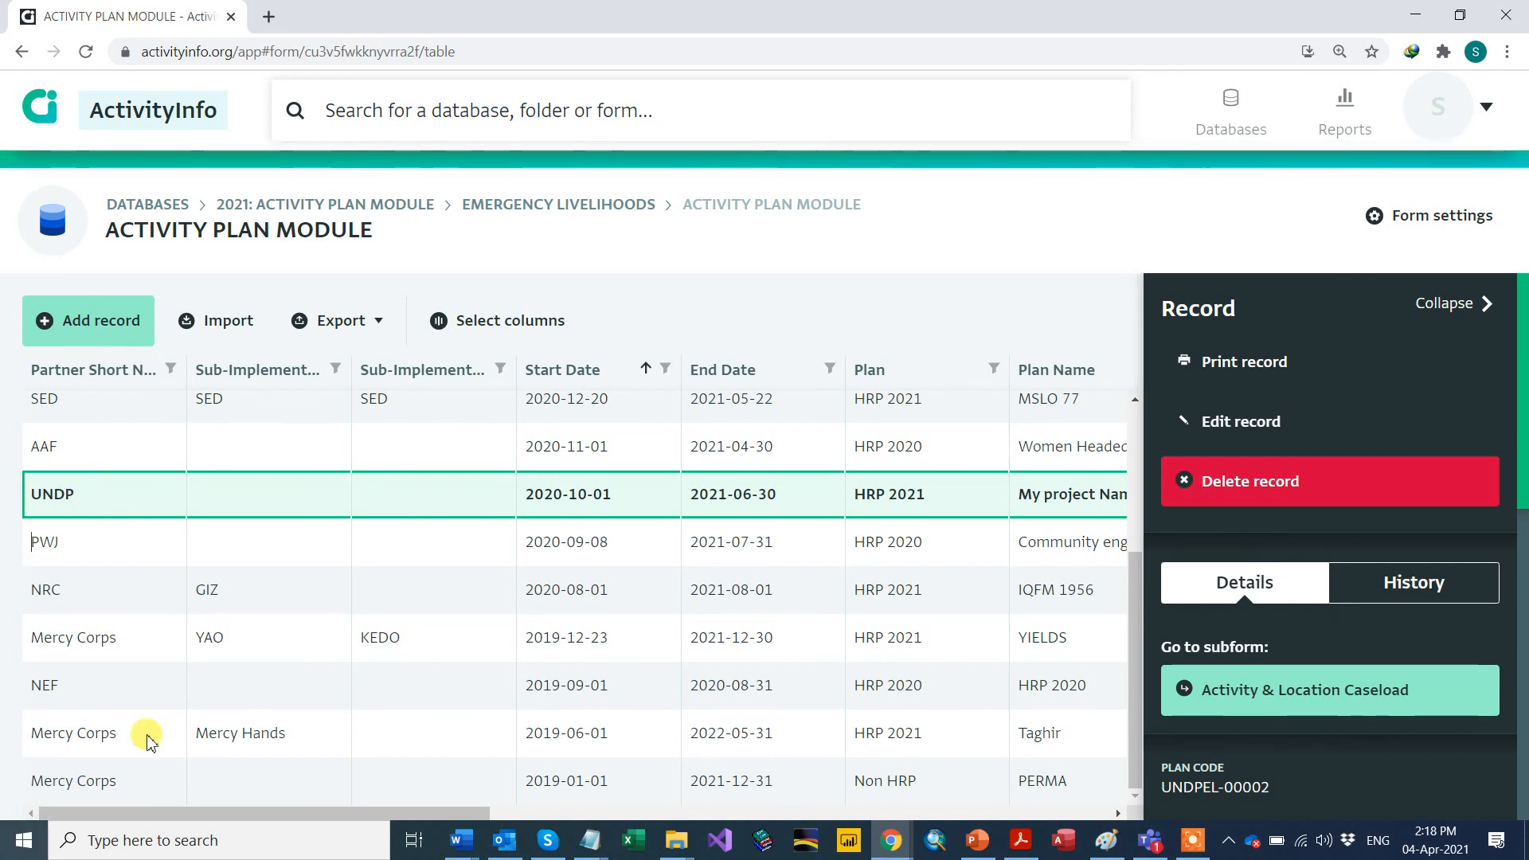
left_click(64, 494)
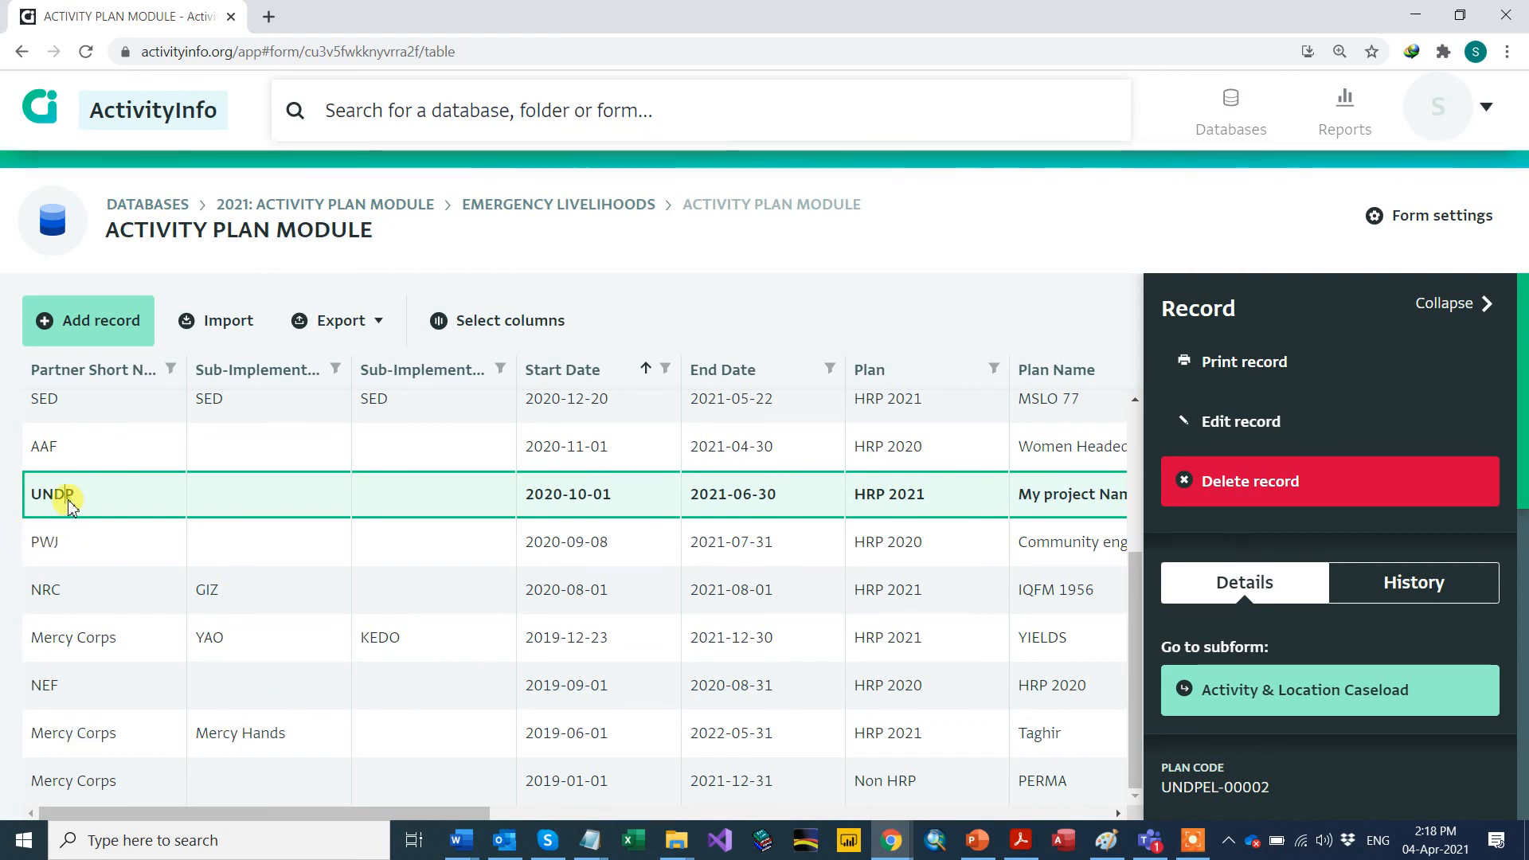
left_click(1239, 425)
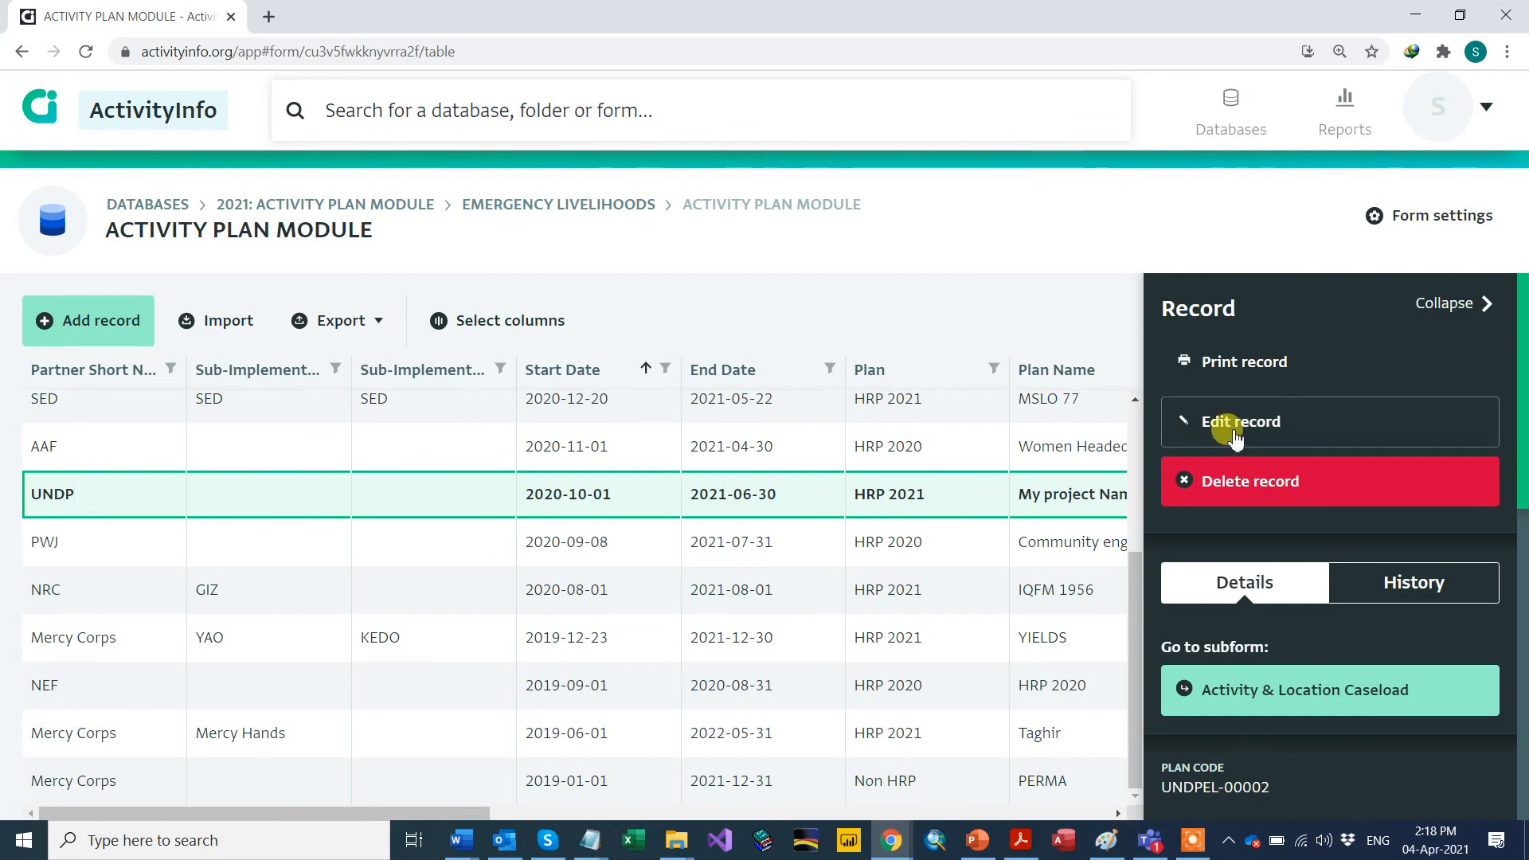
left_click(1279, 424)
scroll(596, 539, "down", 10)
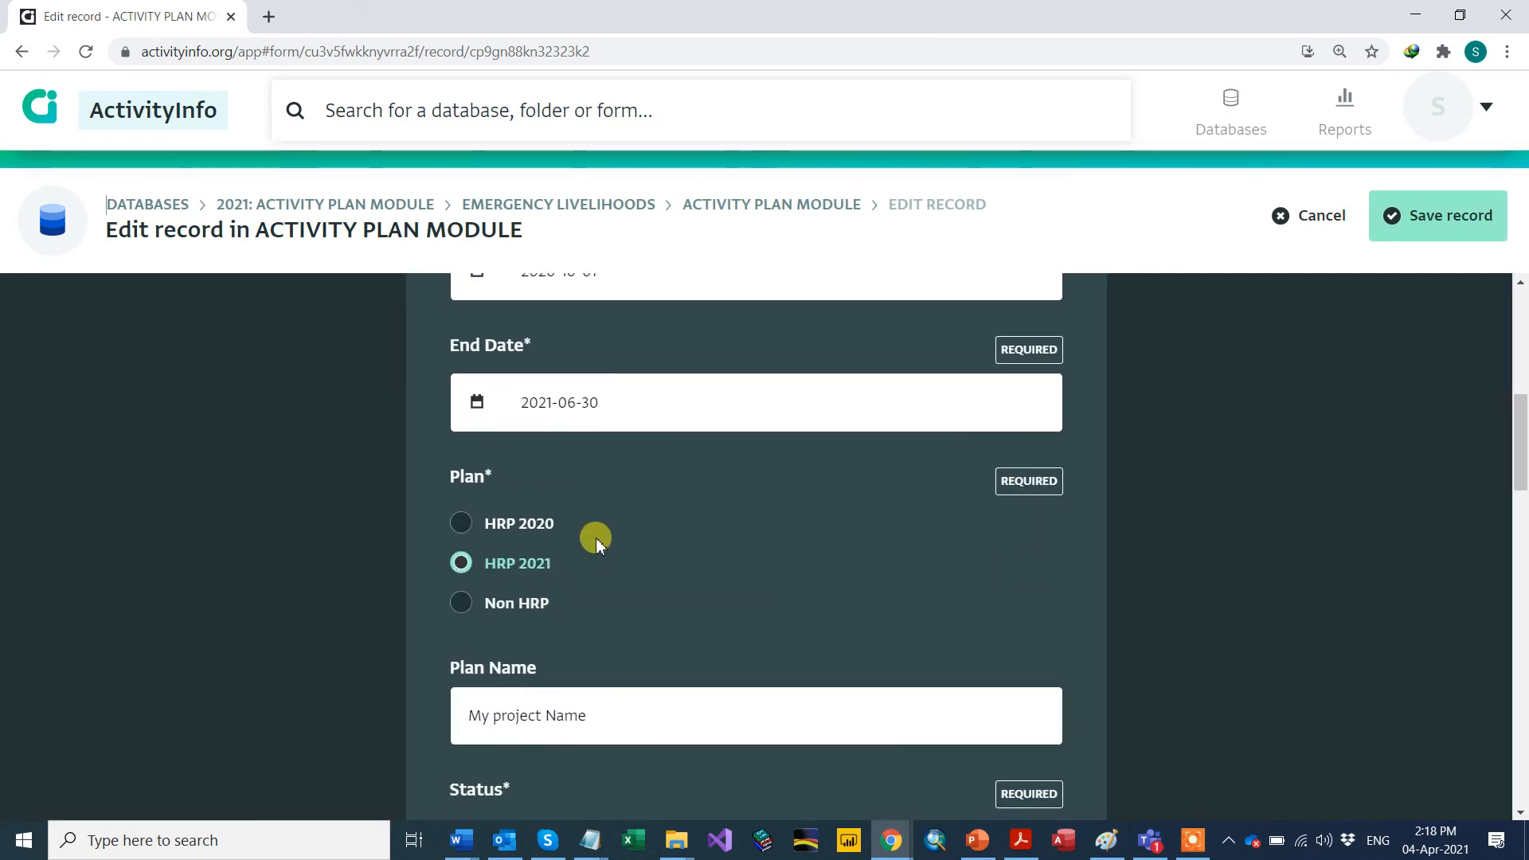
scroll(595, 539, "down", 10)
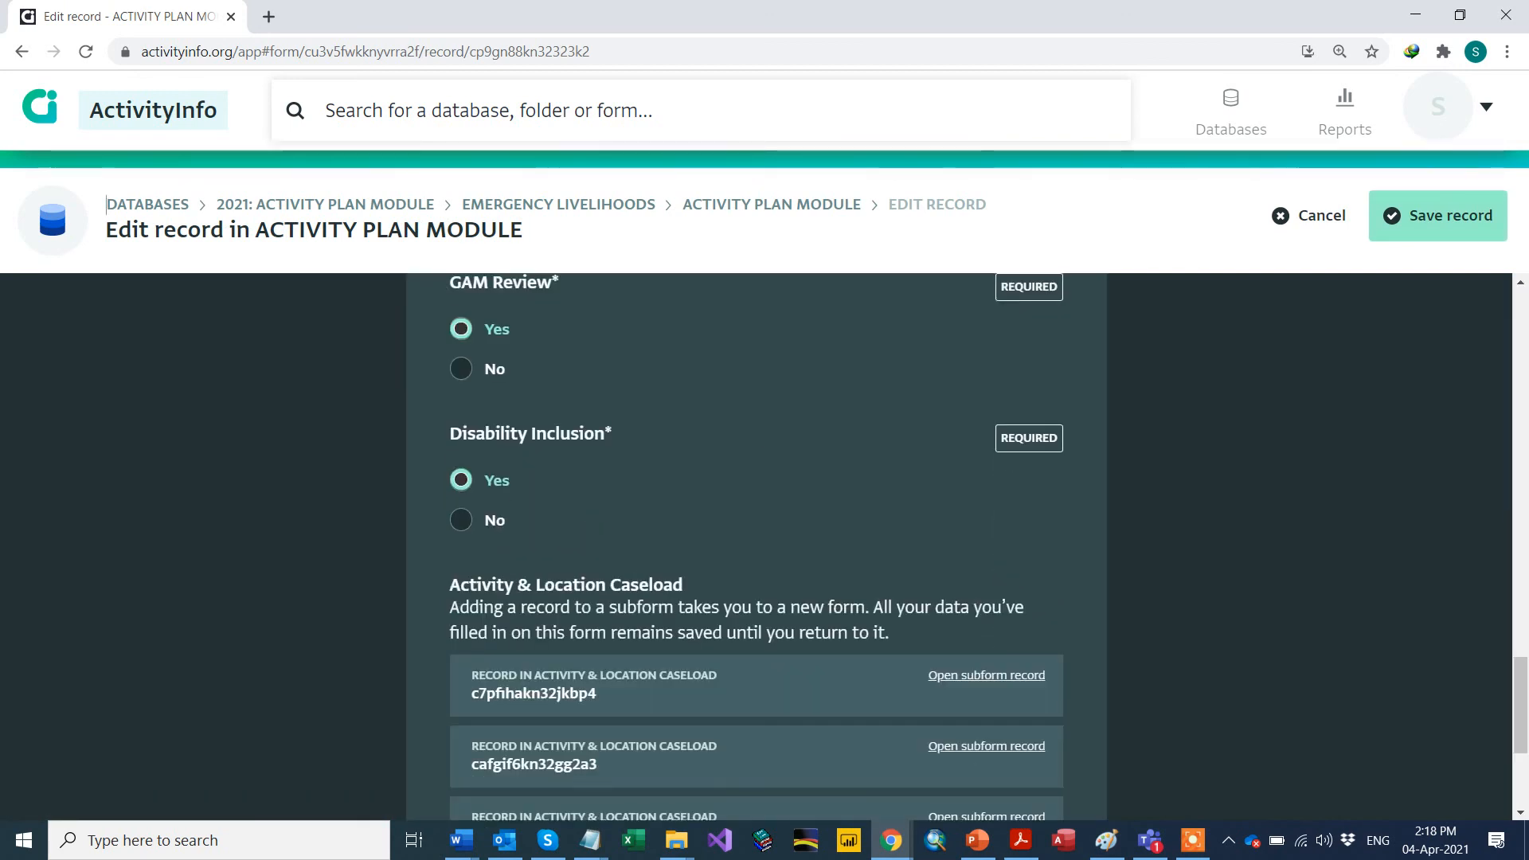
left_click(1437, 221)
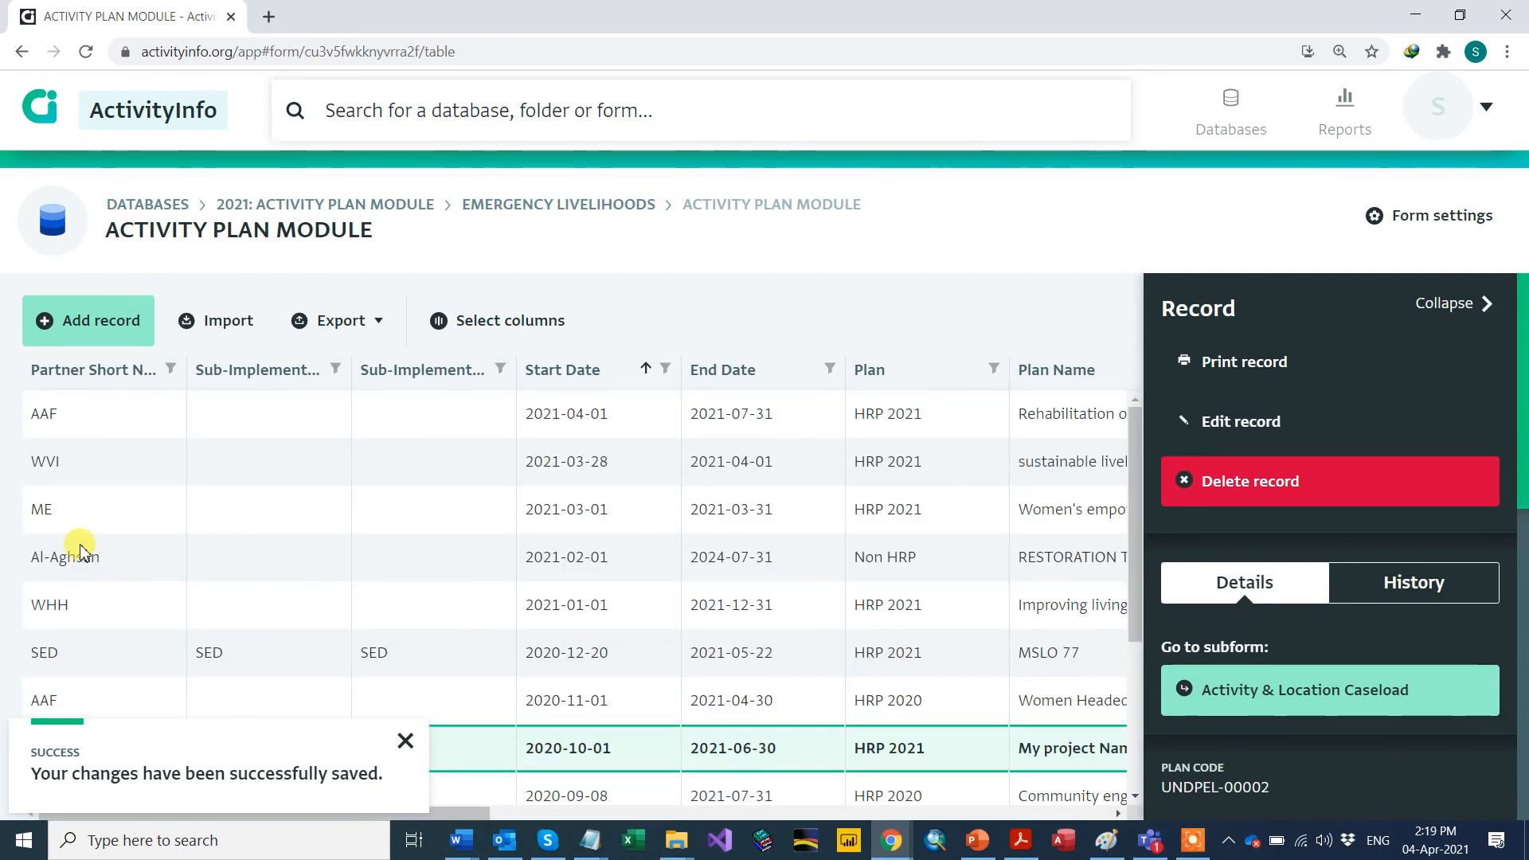
scroll(82, 549, "down", 1)
scroll(82, 550, "down", 2)
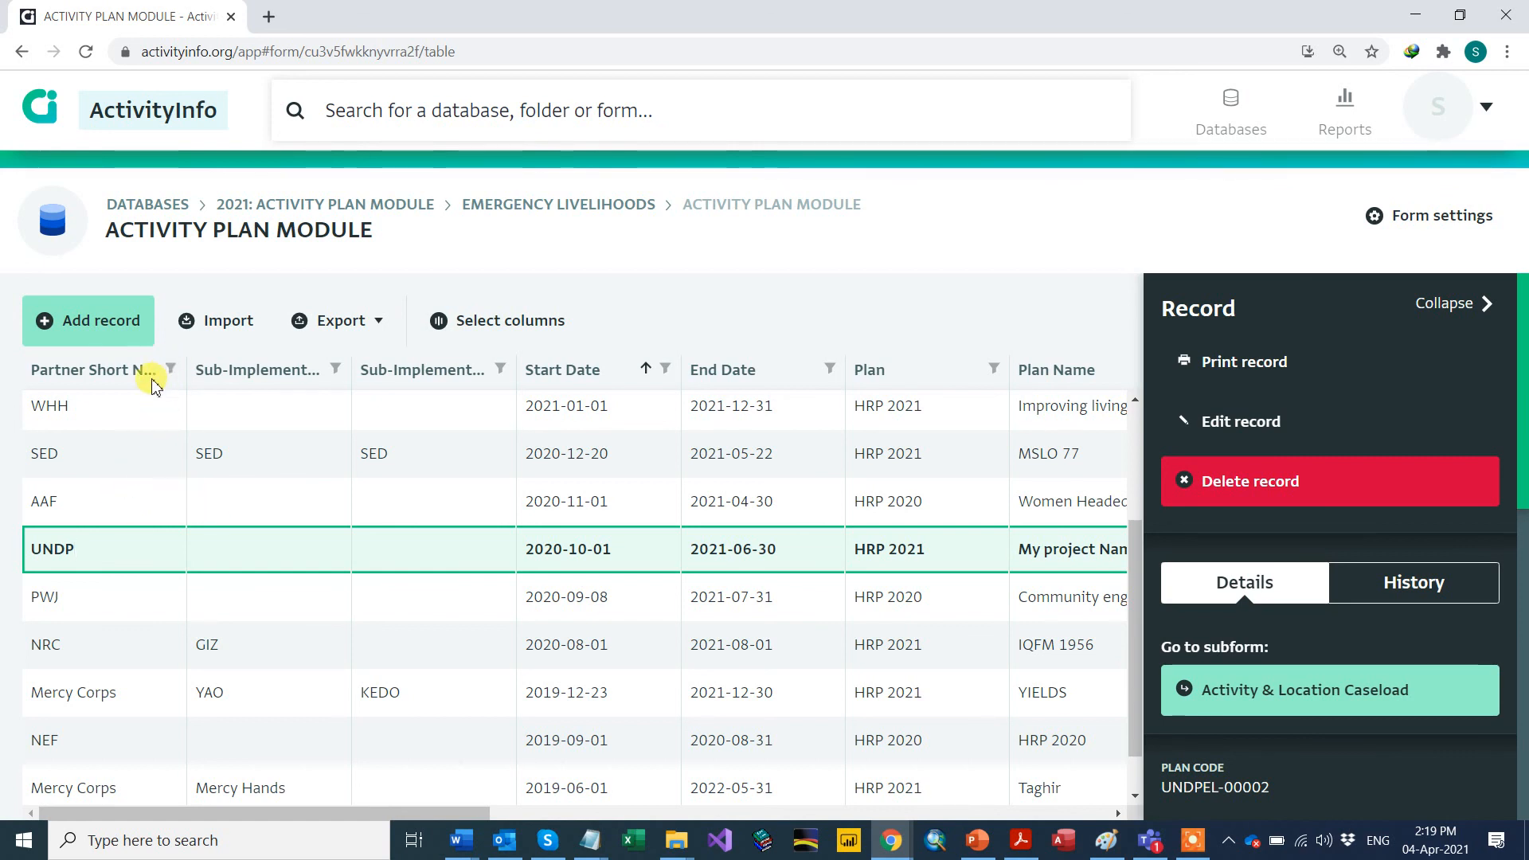
Step: Add the Plan Code column to the table's shown columns and close the column chooser
left_click(502, 327)
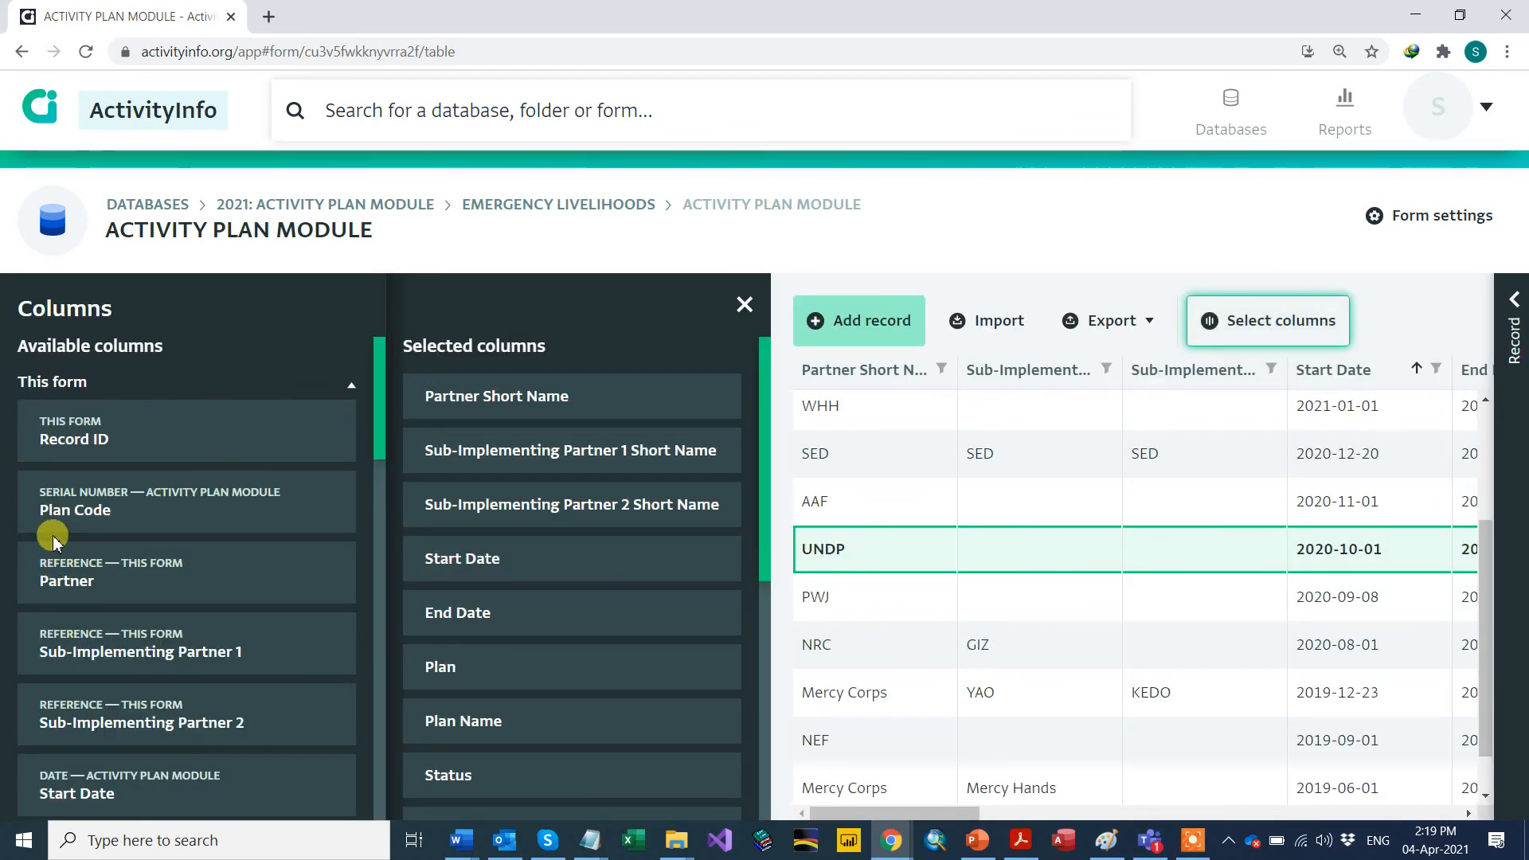
left_click_drag(57, 518, 444, 394)
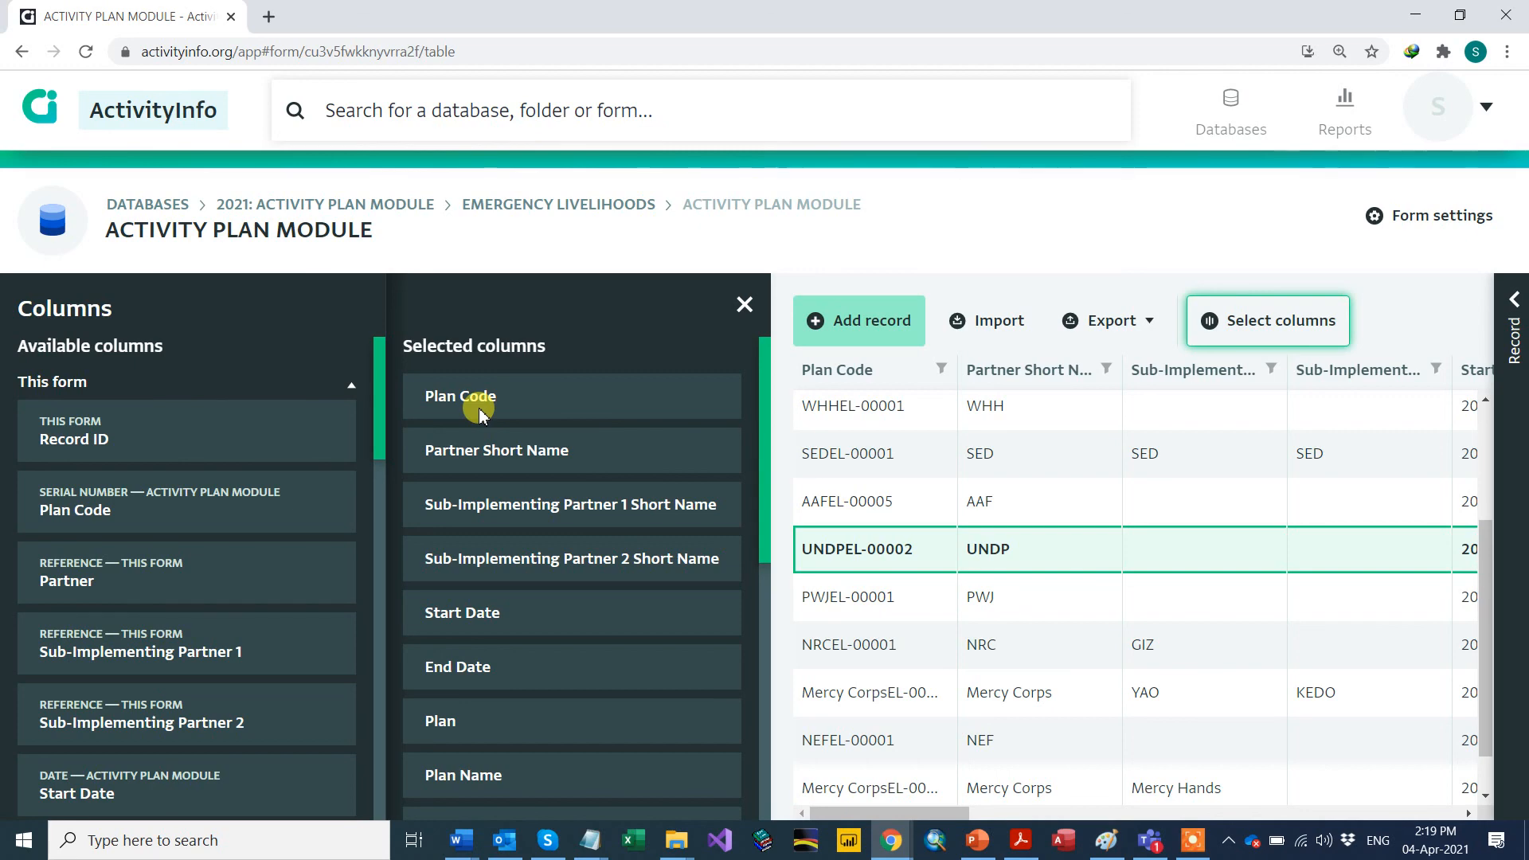
left_click(742, 306)
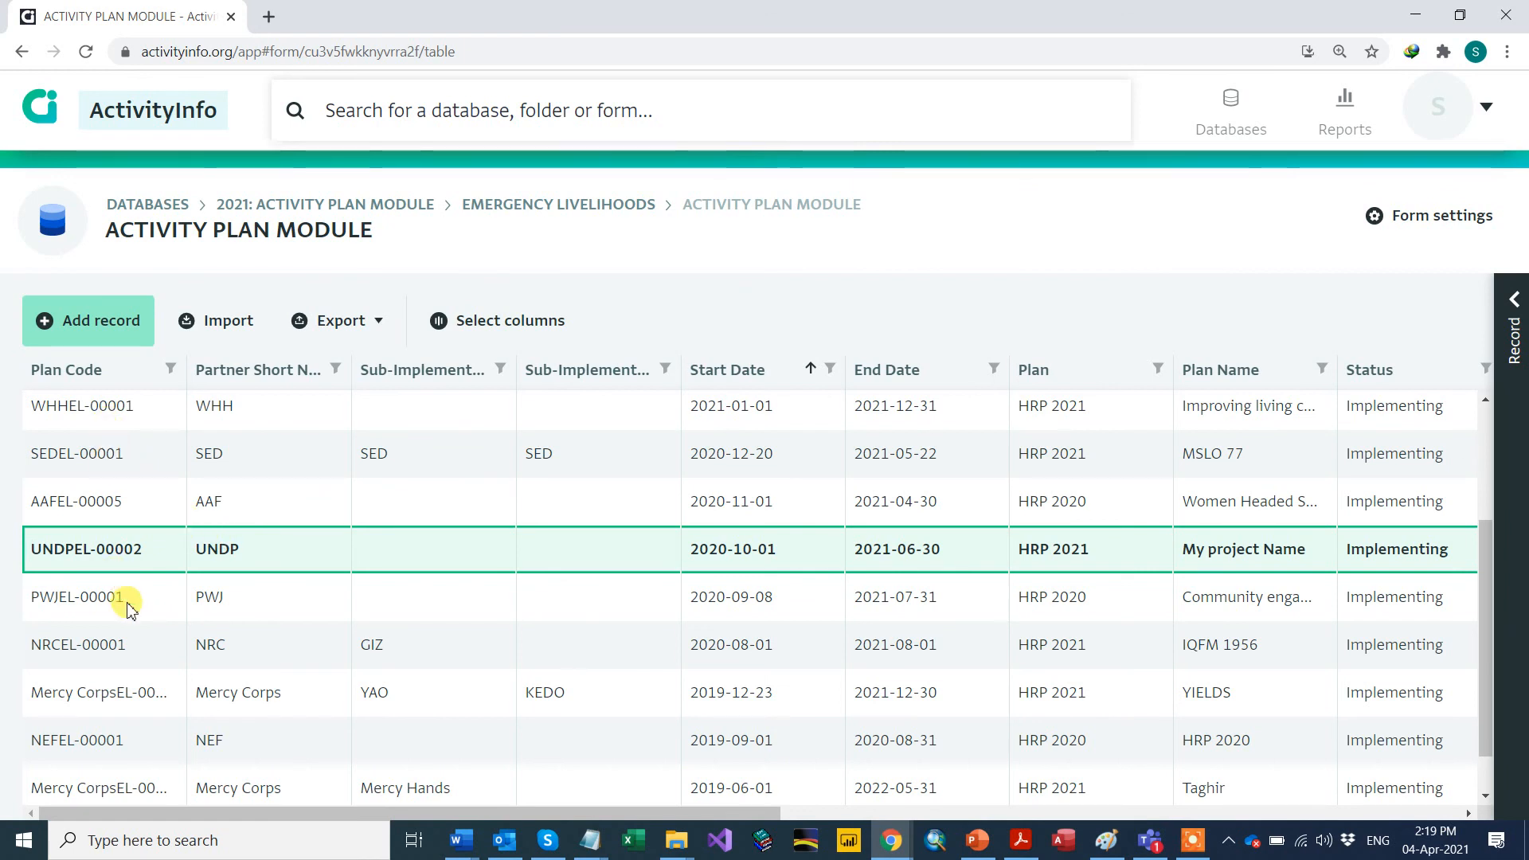
Step: Select the UNDPEL-00002 plan code text, then return to the Databases page via the breadcrumb
left_click_drag(30, 549, 159, 547)
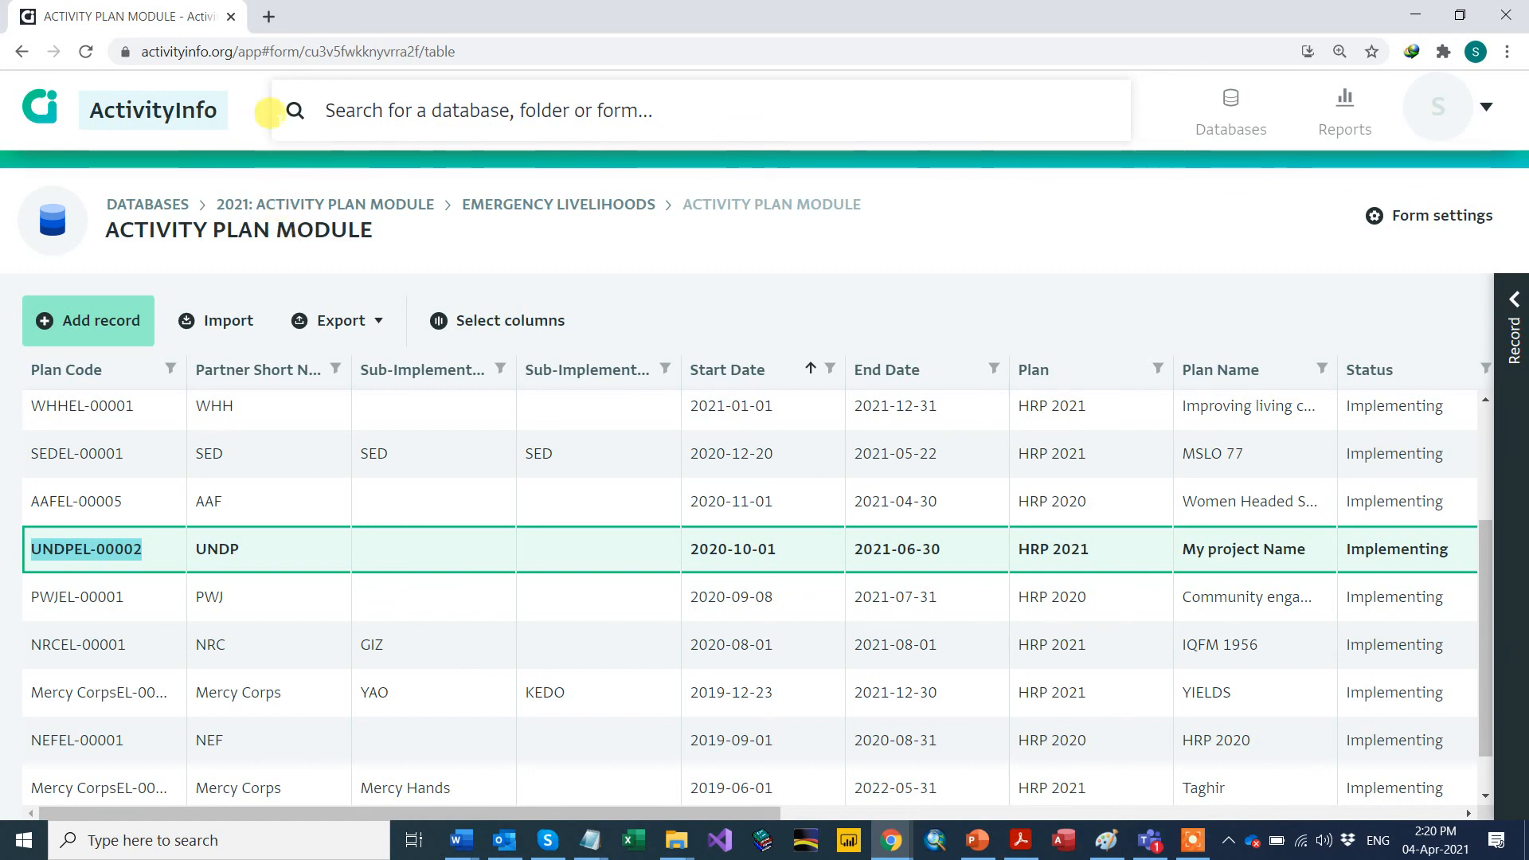
left_click(166, 209)
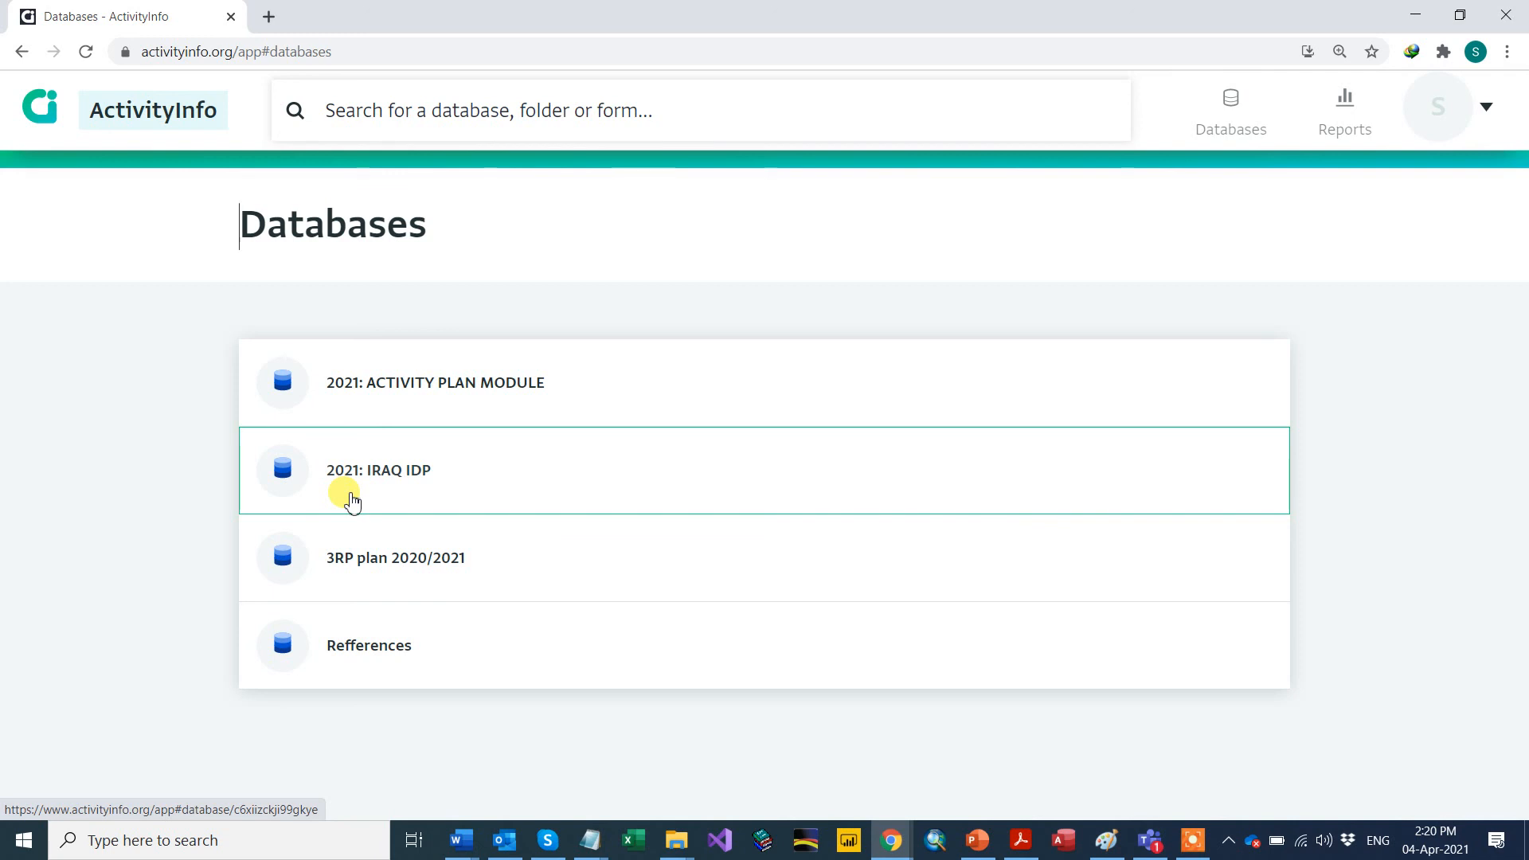
Step: Open 2021: IRAQ IDP, then EMERGENCY LIVELIHOODS, then the Response form
left_click(423, 500)
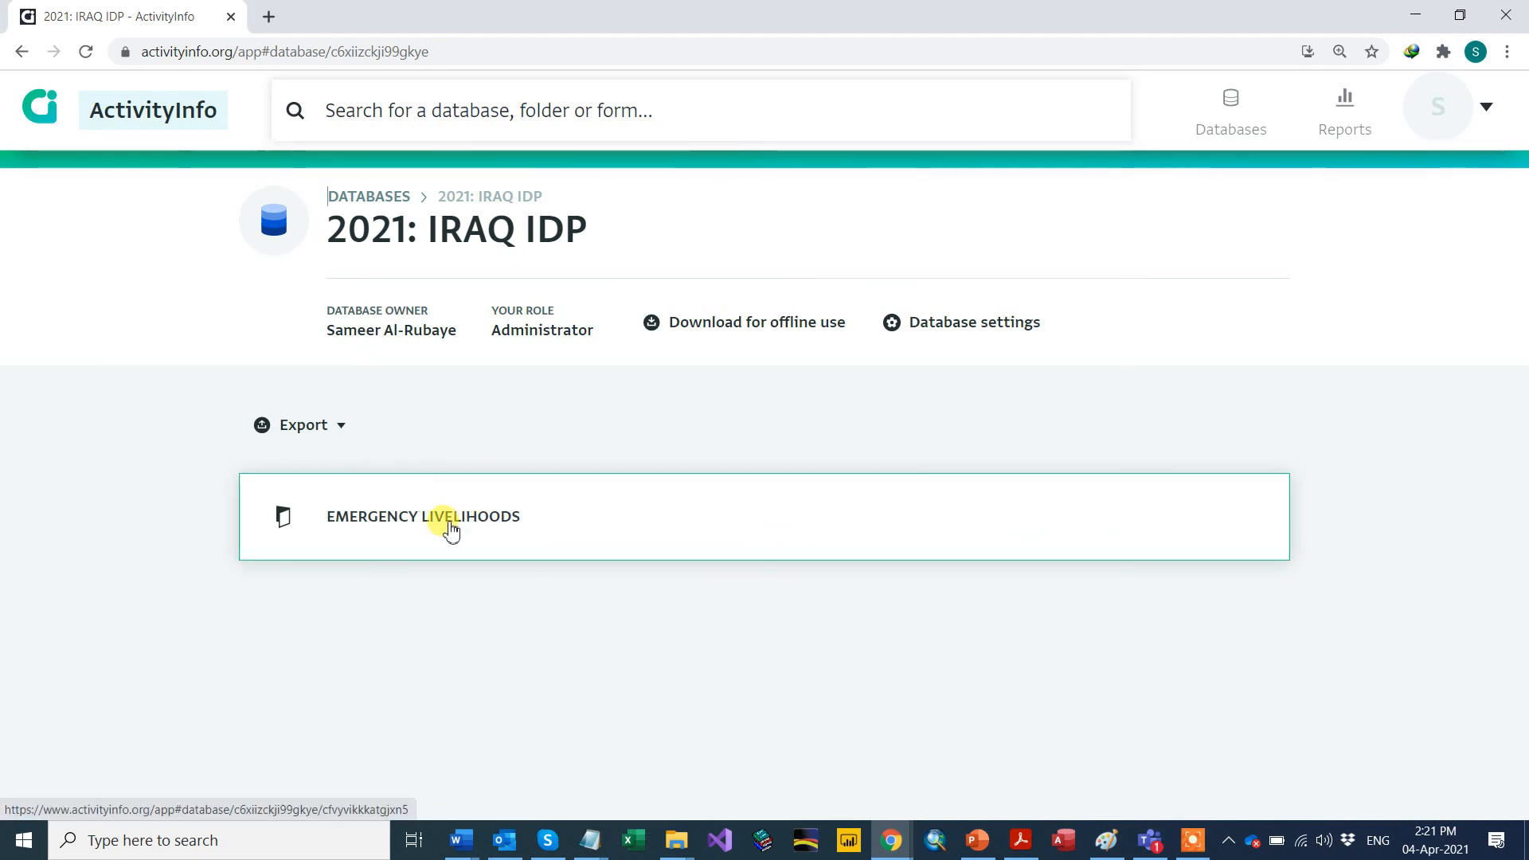
left_click(507, 538)
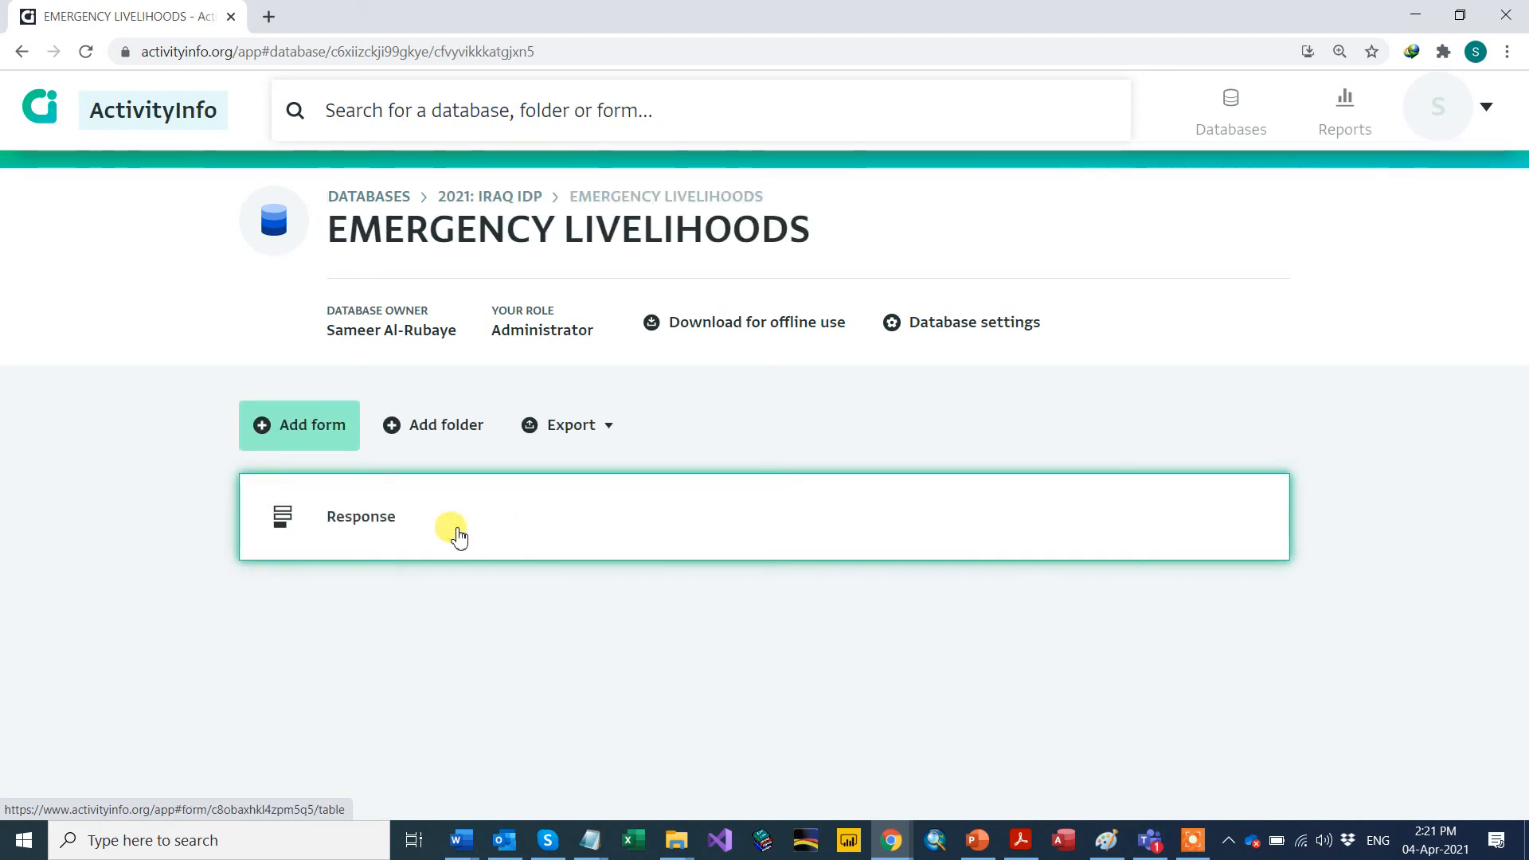
left_click(428, 538)
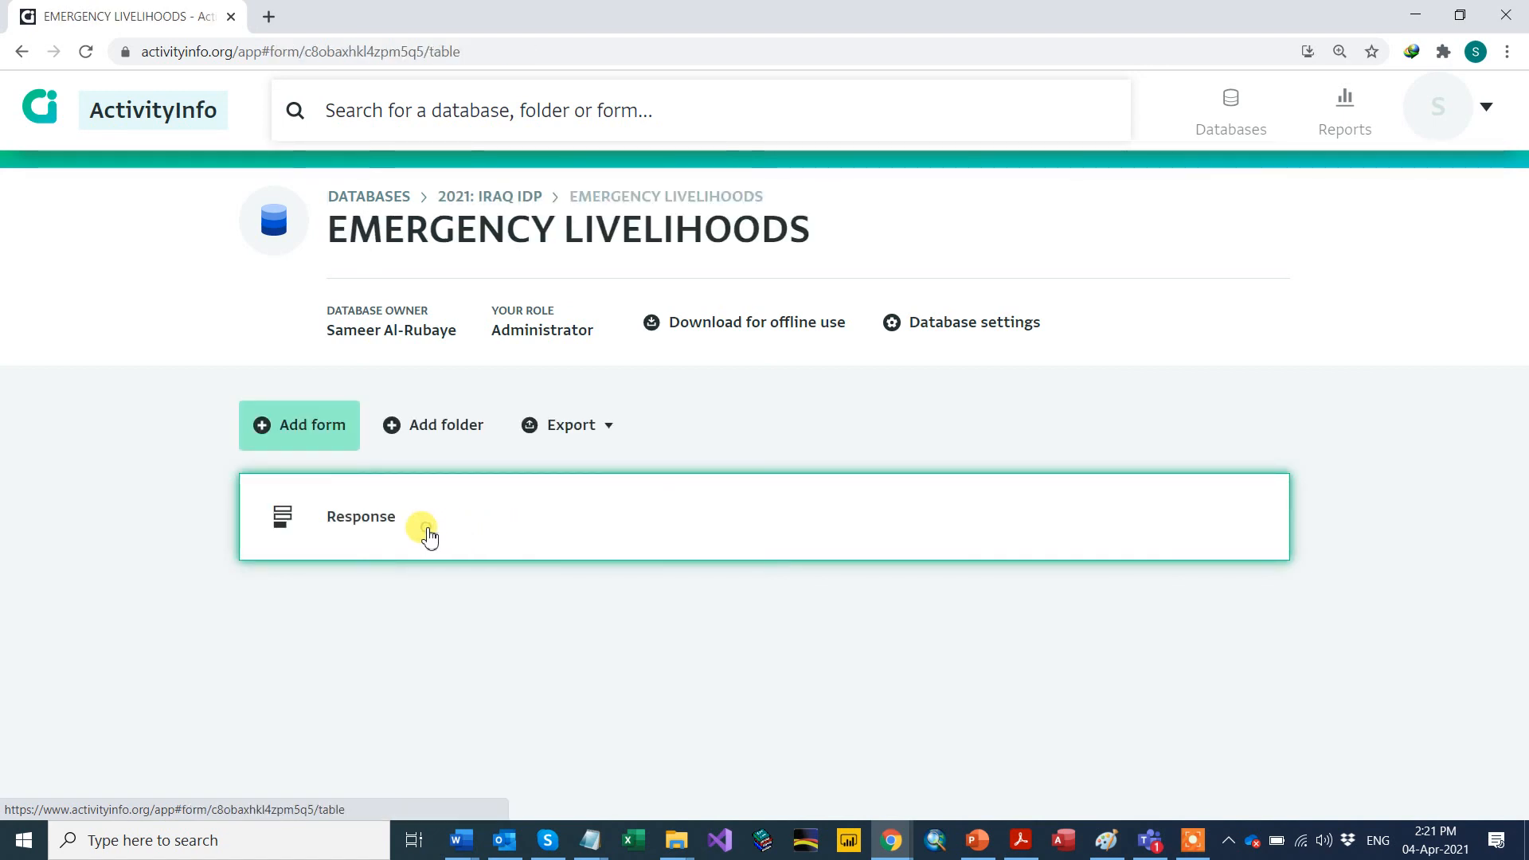
scroll(557, 526, "down", 1)
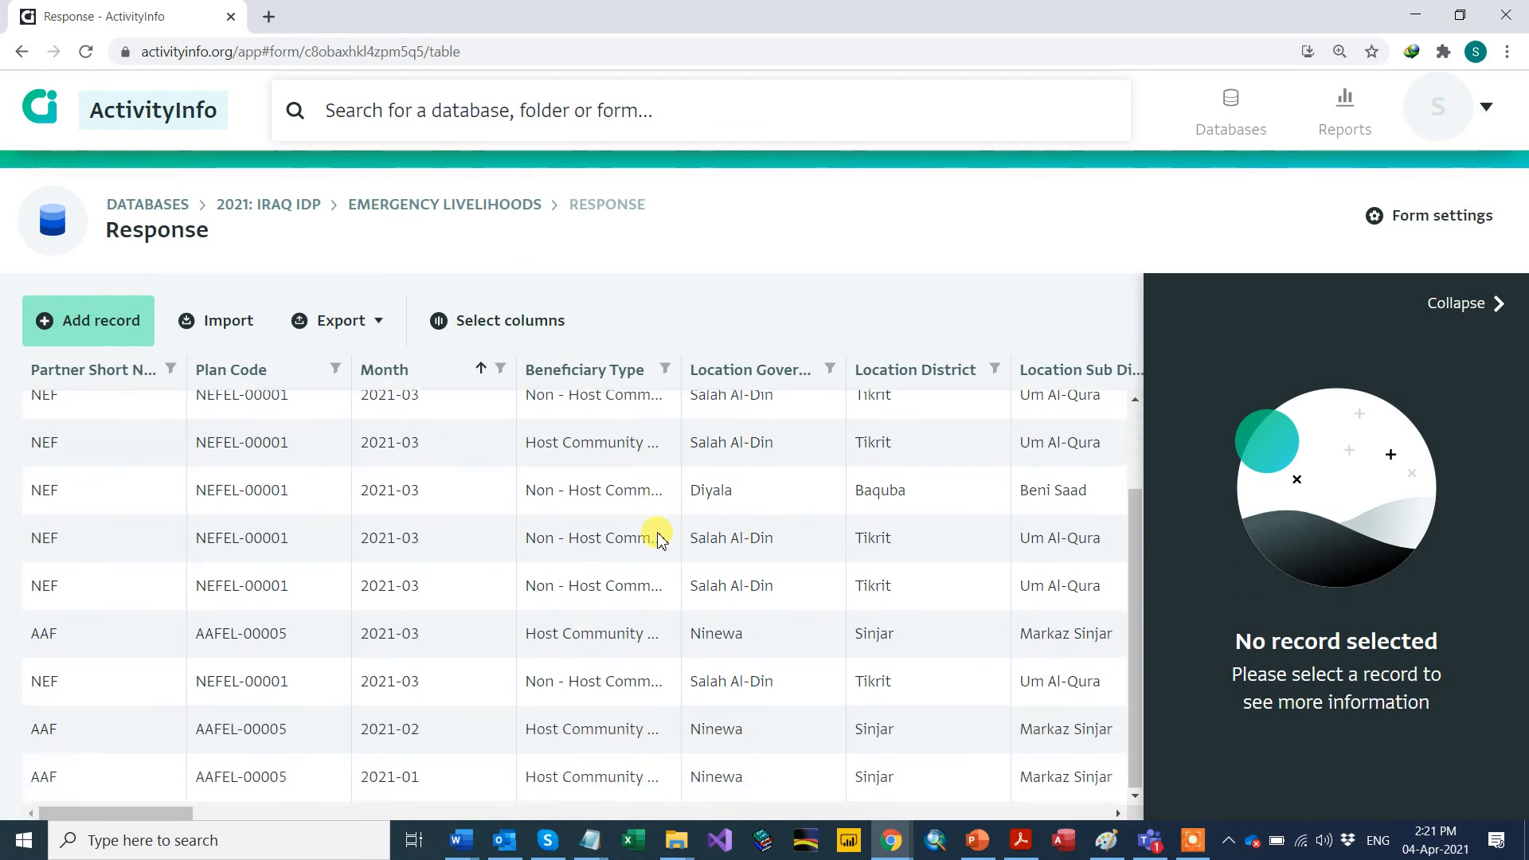
scroll(36, 603, "up", 1)
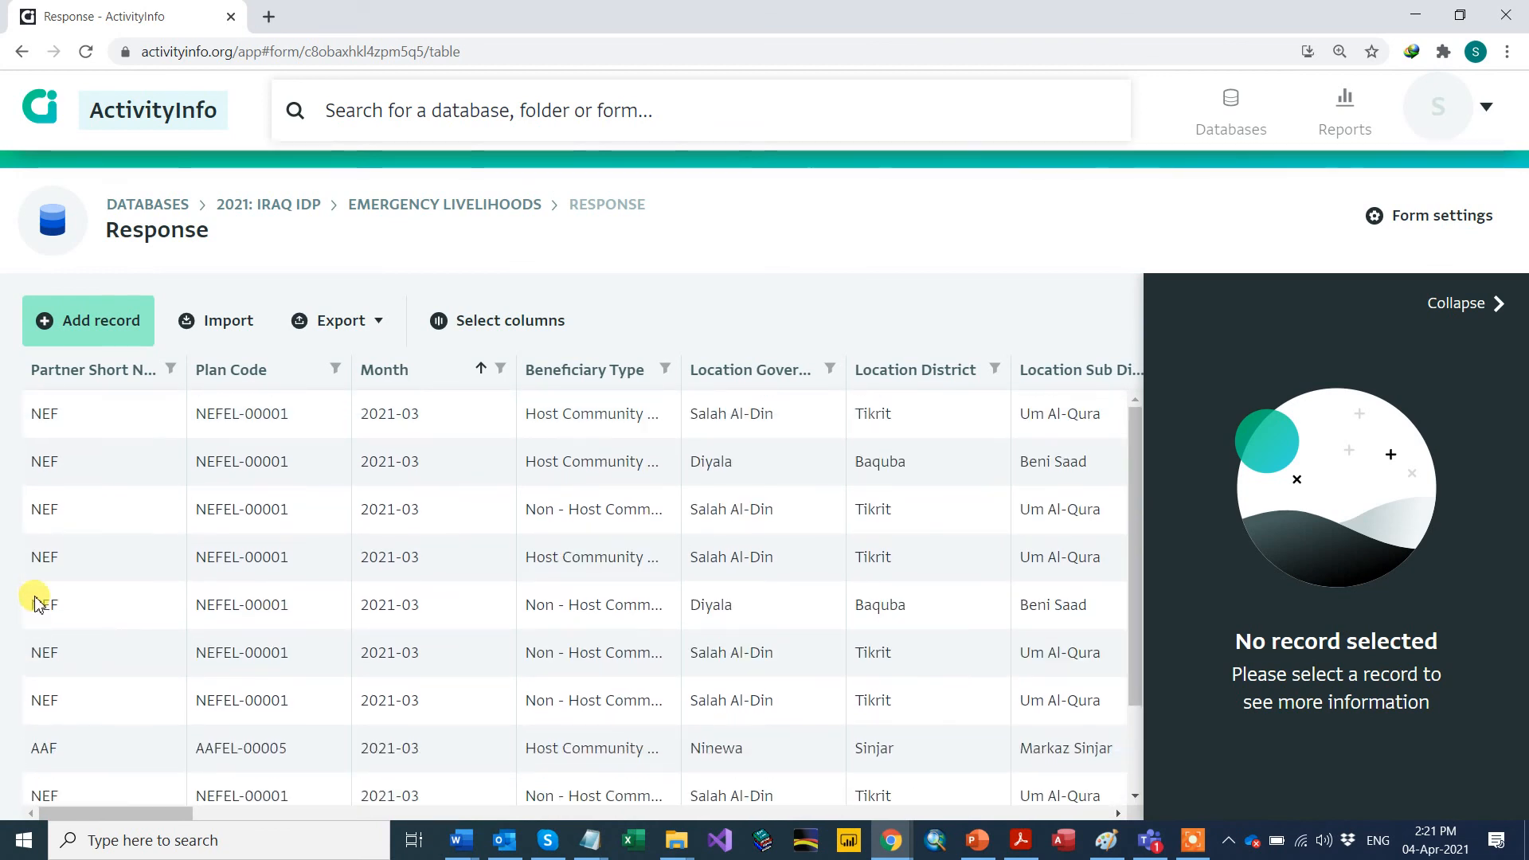
scroll(43, 562, "down", 1)
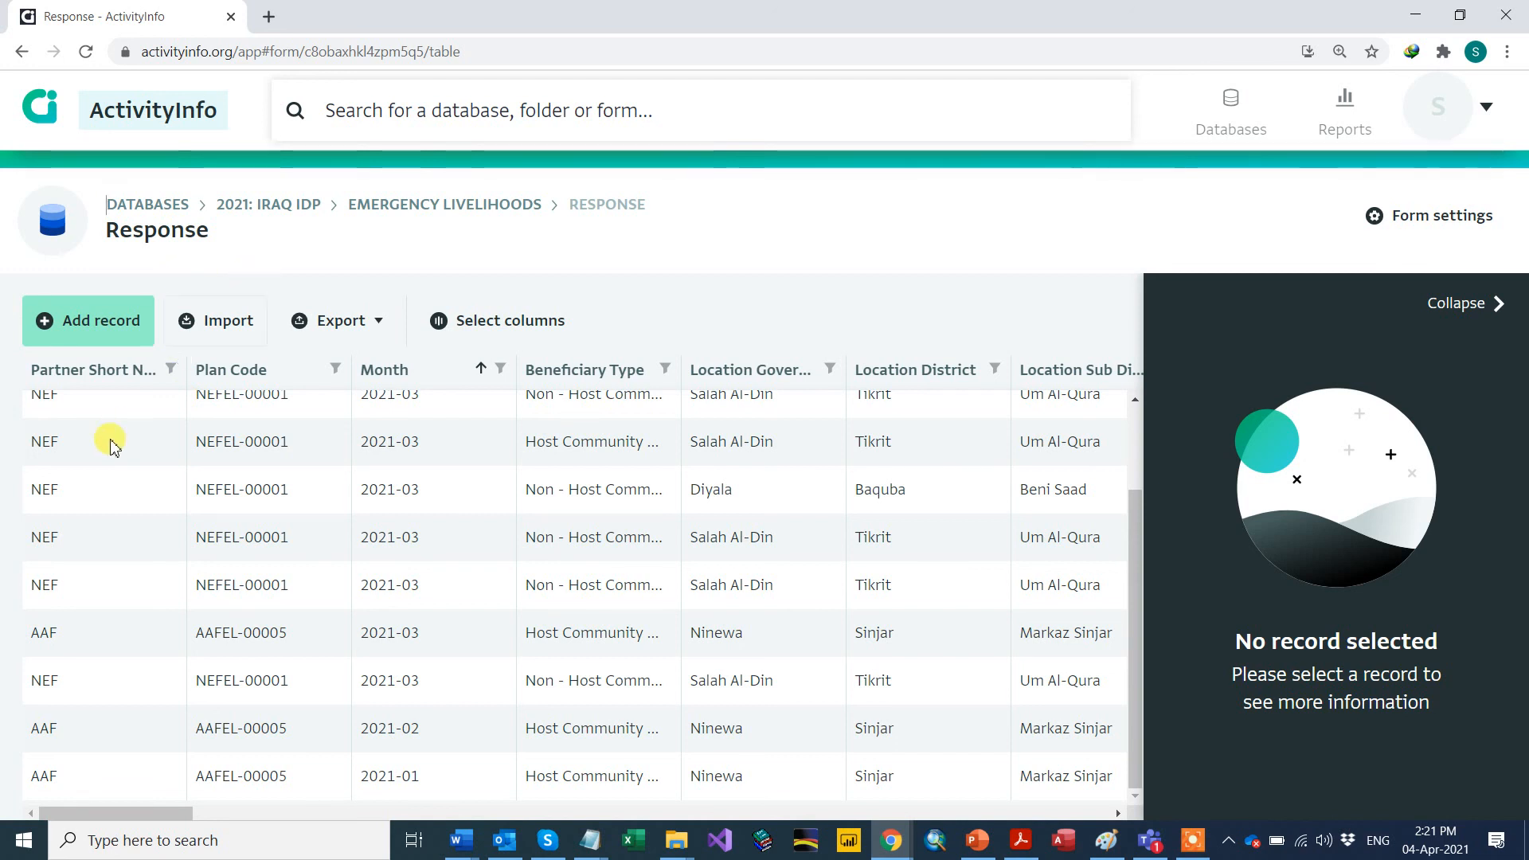
Step: Add a Response record, searching 'und' to pick partner UNDP and plan code UNDPEL-00002
left_click(87, 323)
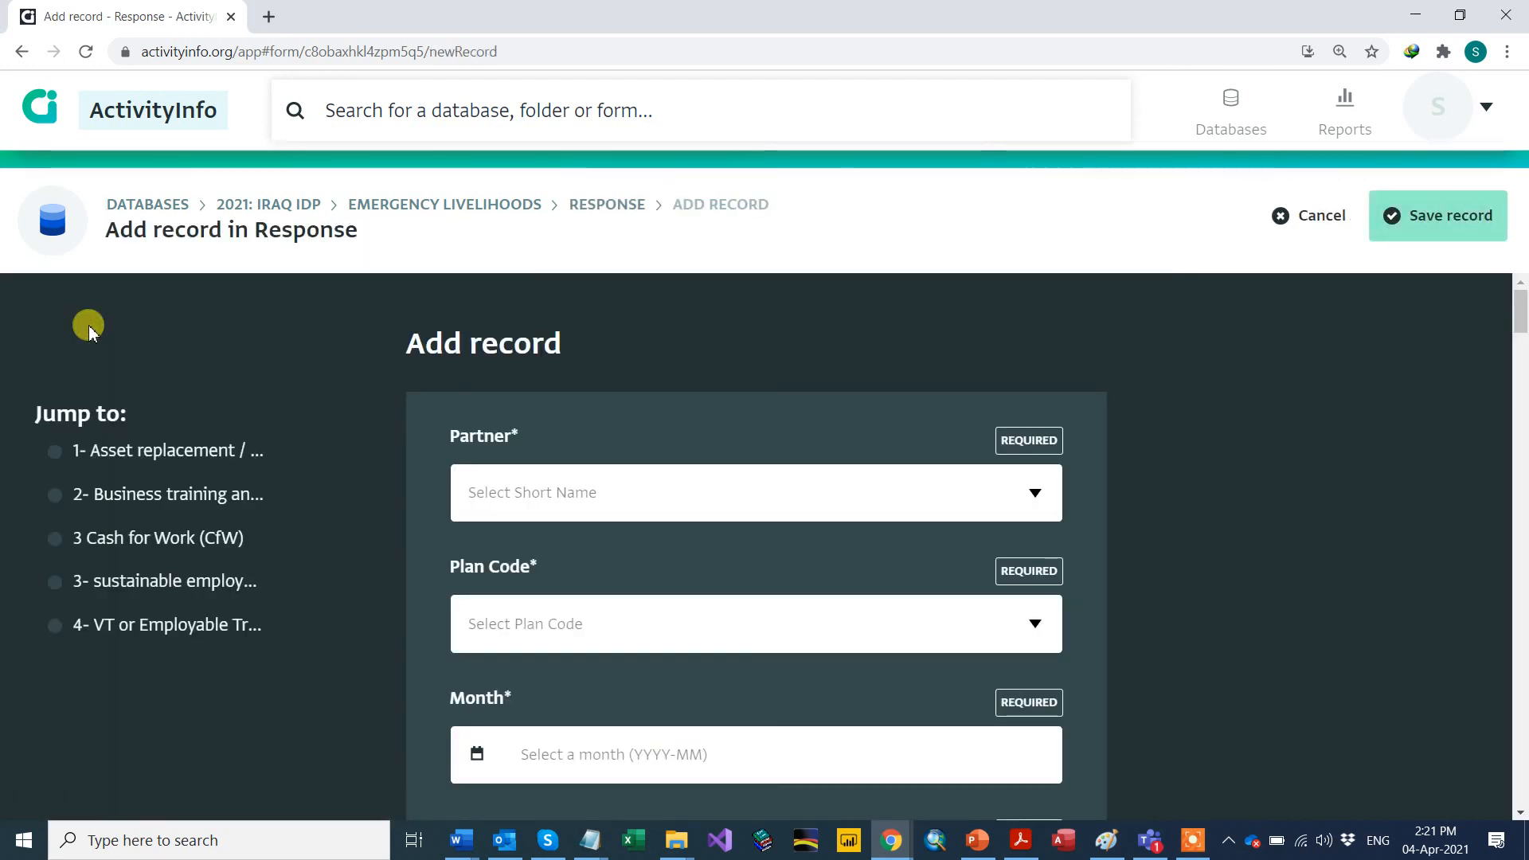
scroll(836, 478, "down", 1)
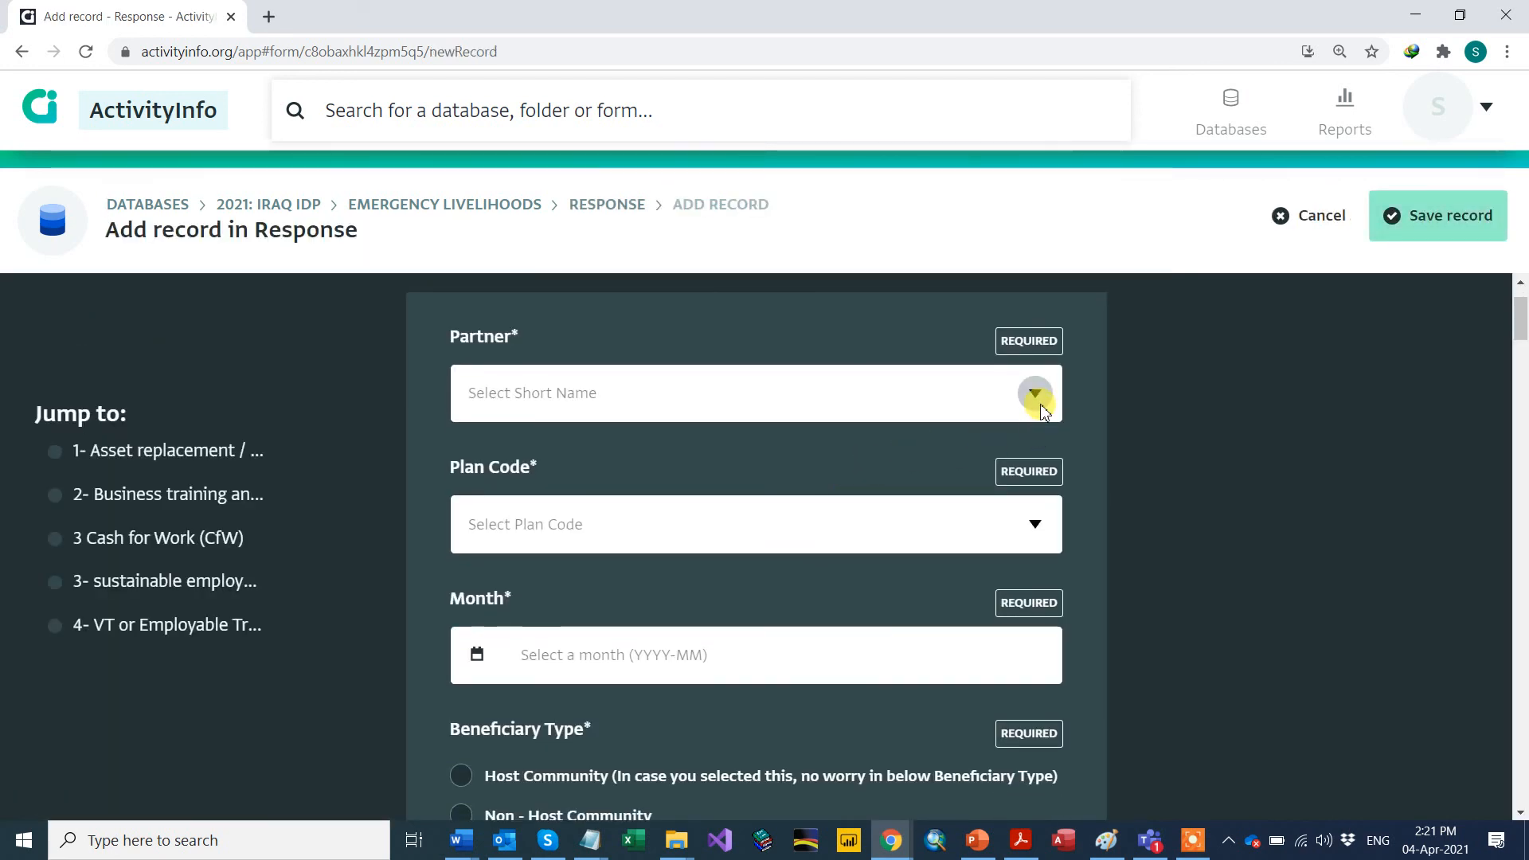
left_click(1033, 392)
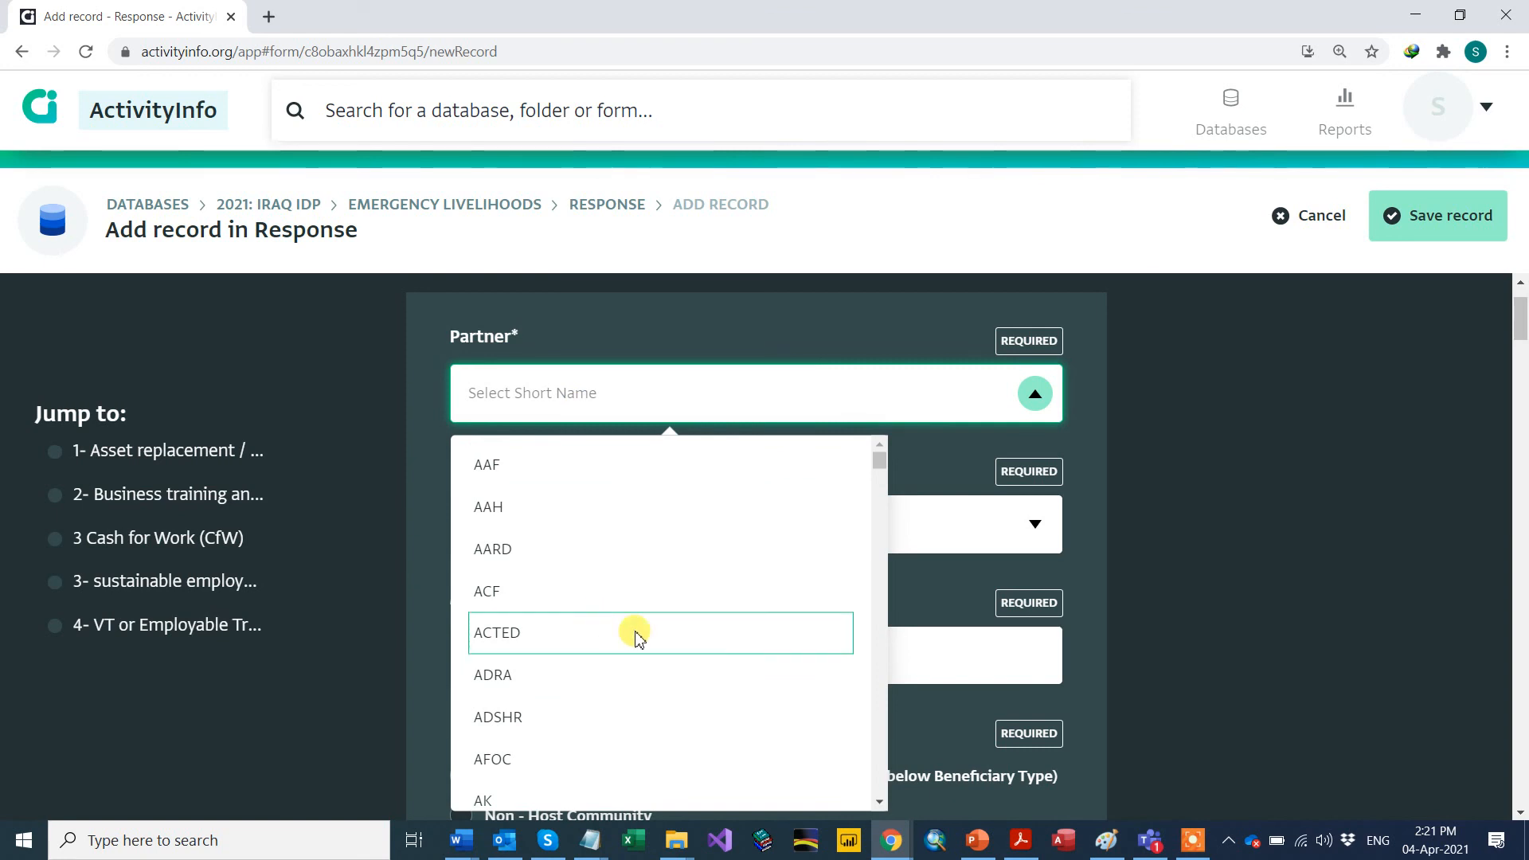
scroll(632, 631, "down", 5)
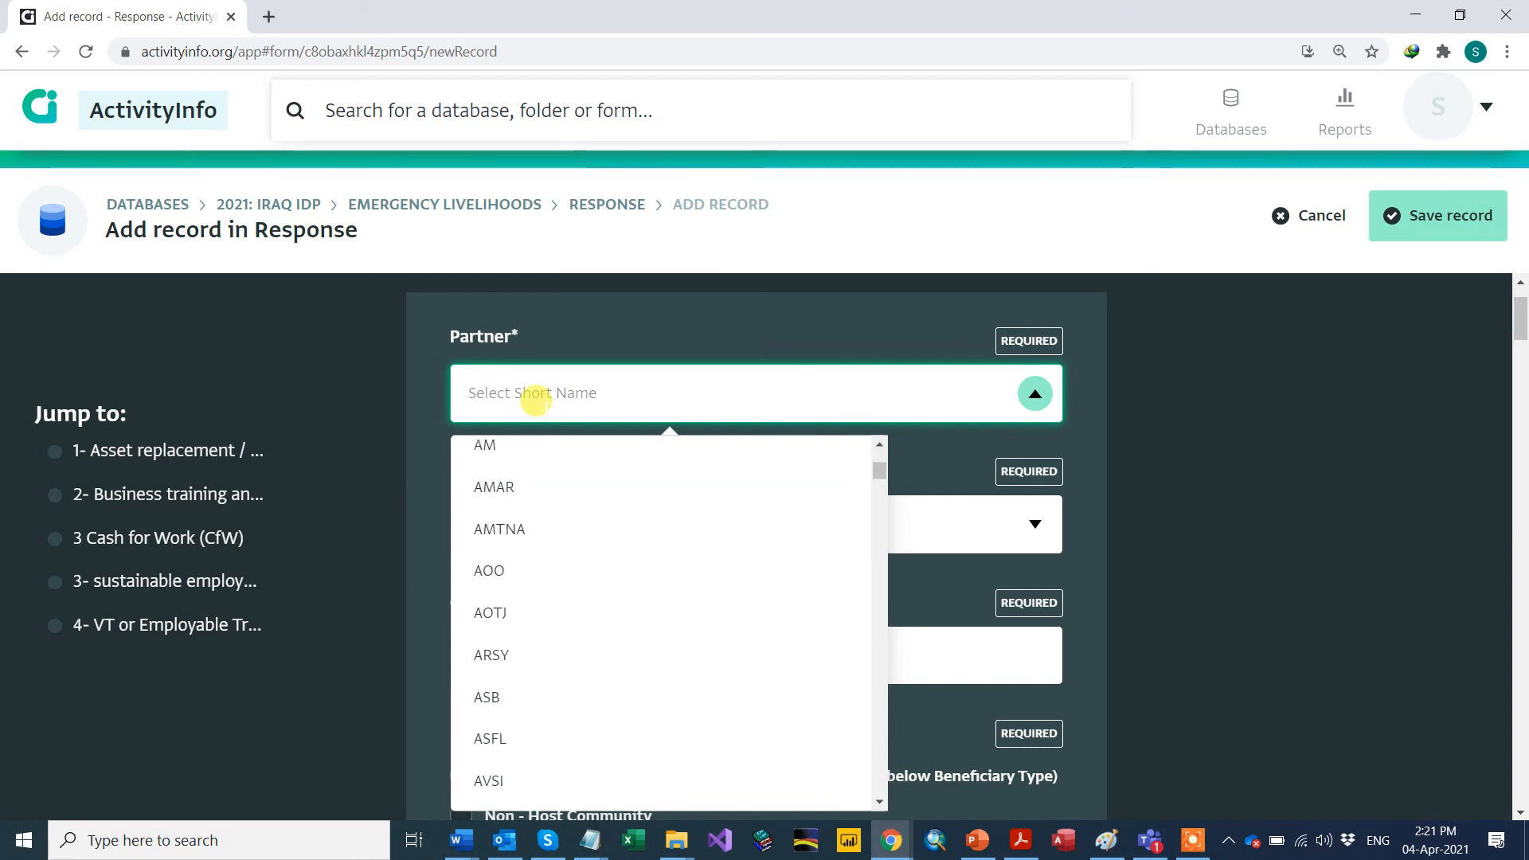
type("und")
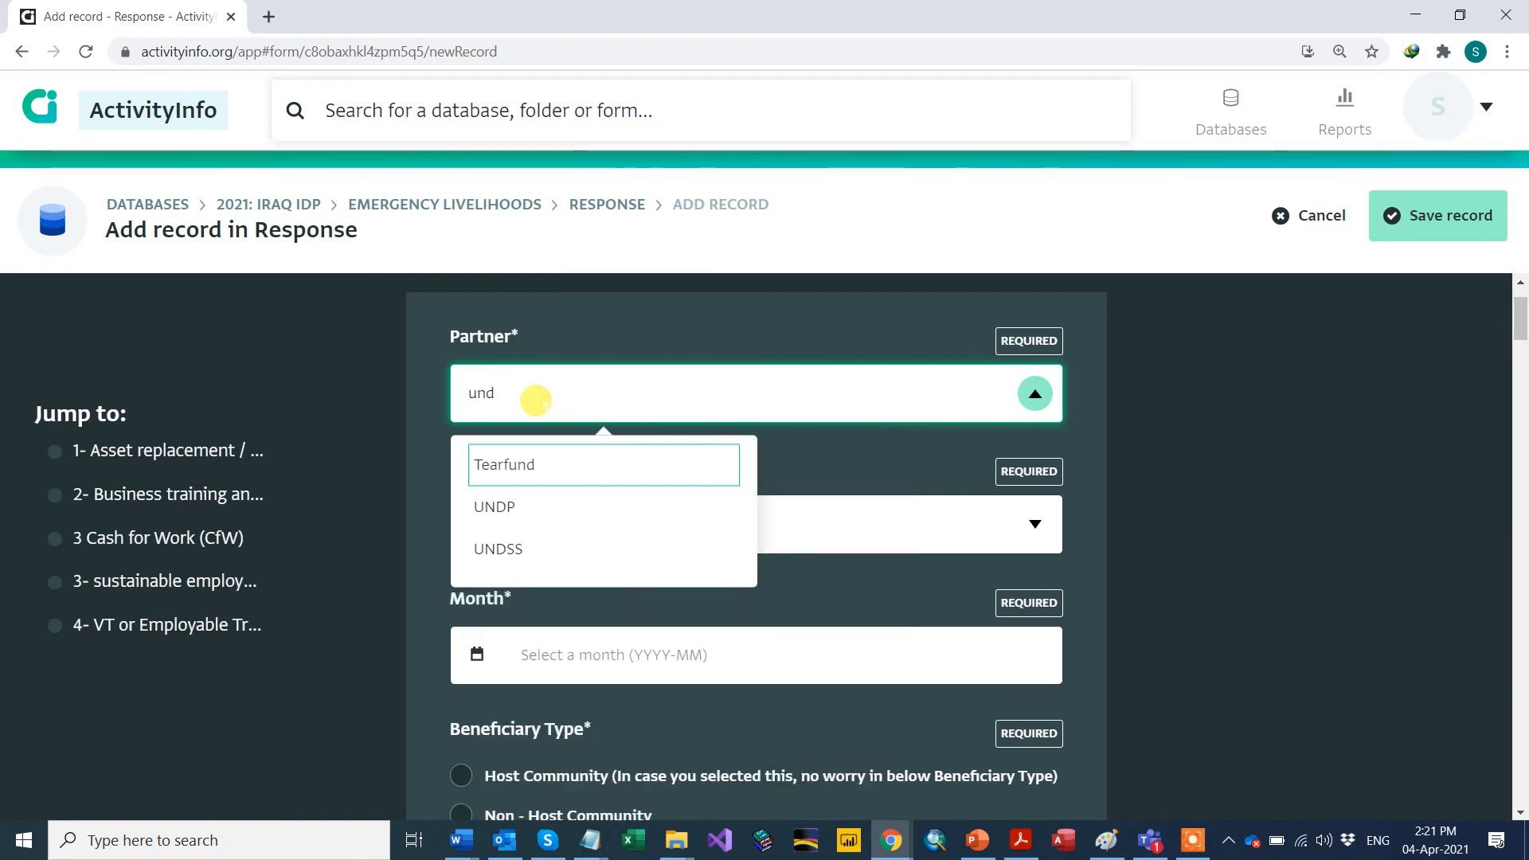
left_click(482, 506)
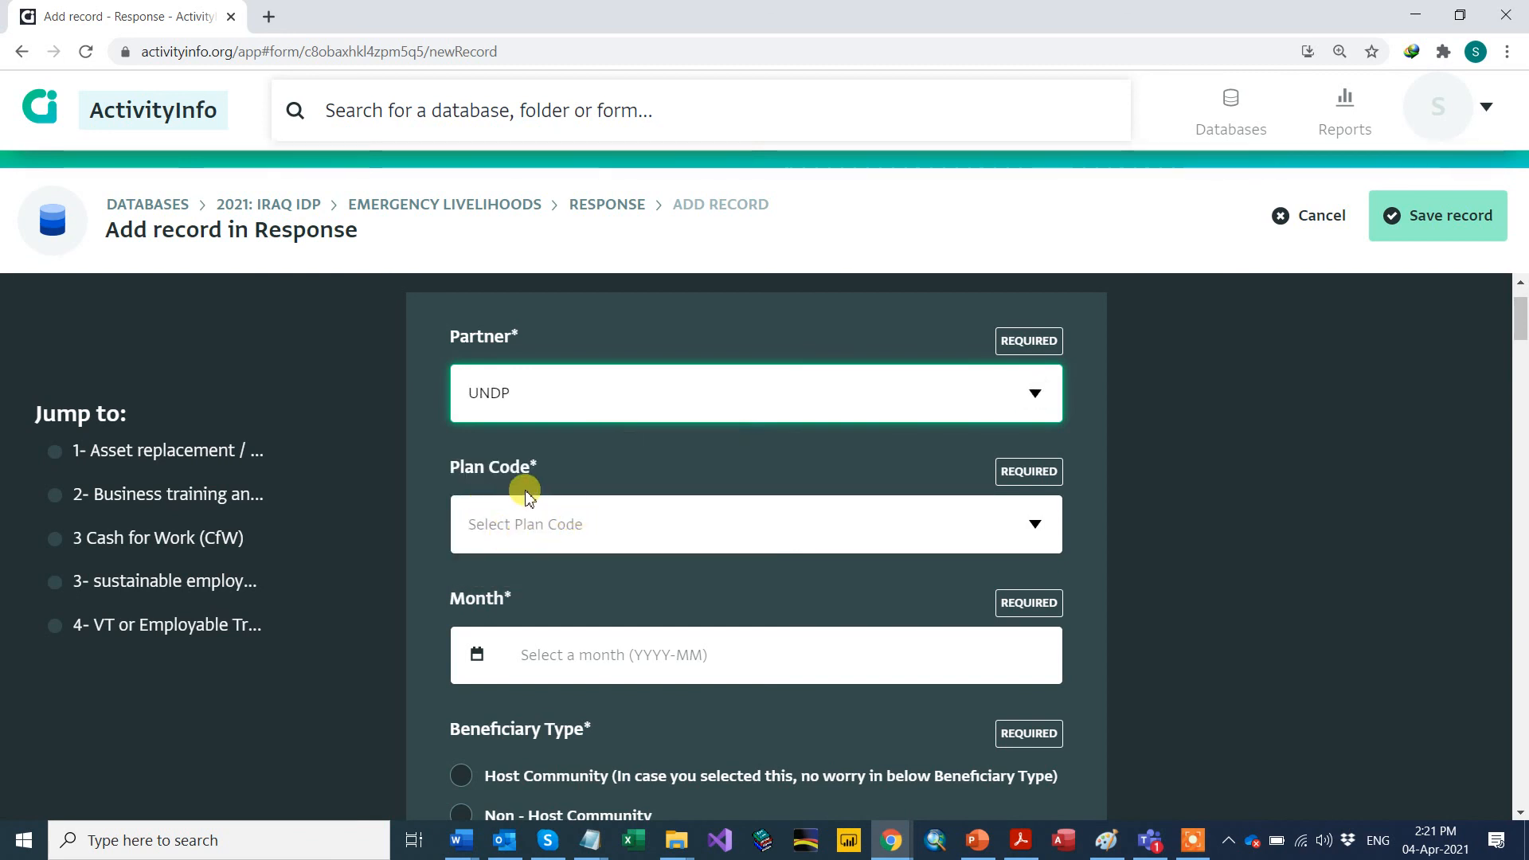
left_click(1035, 523)
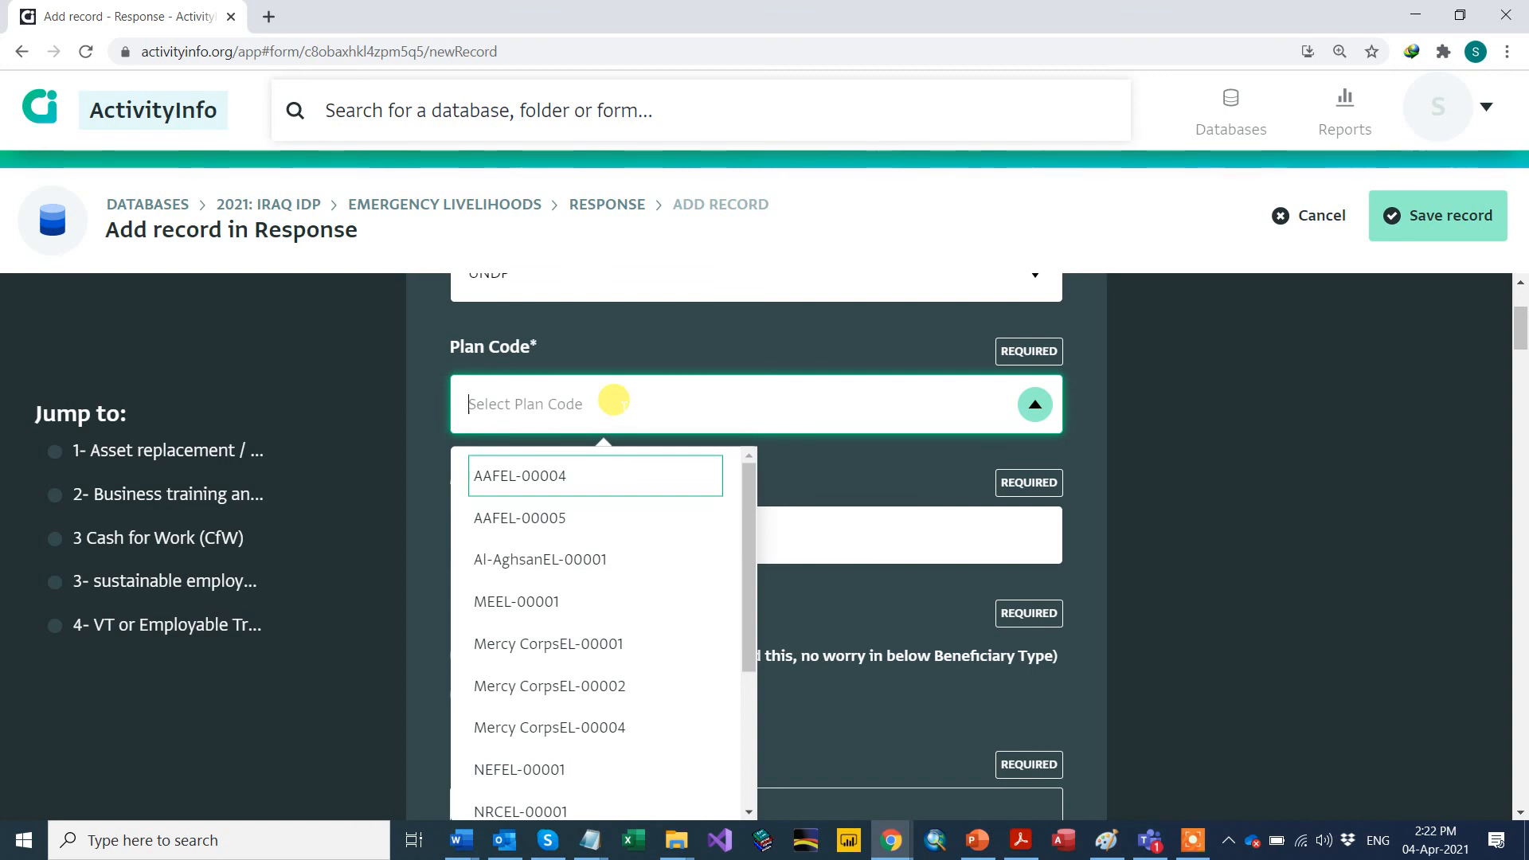
type("und")
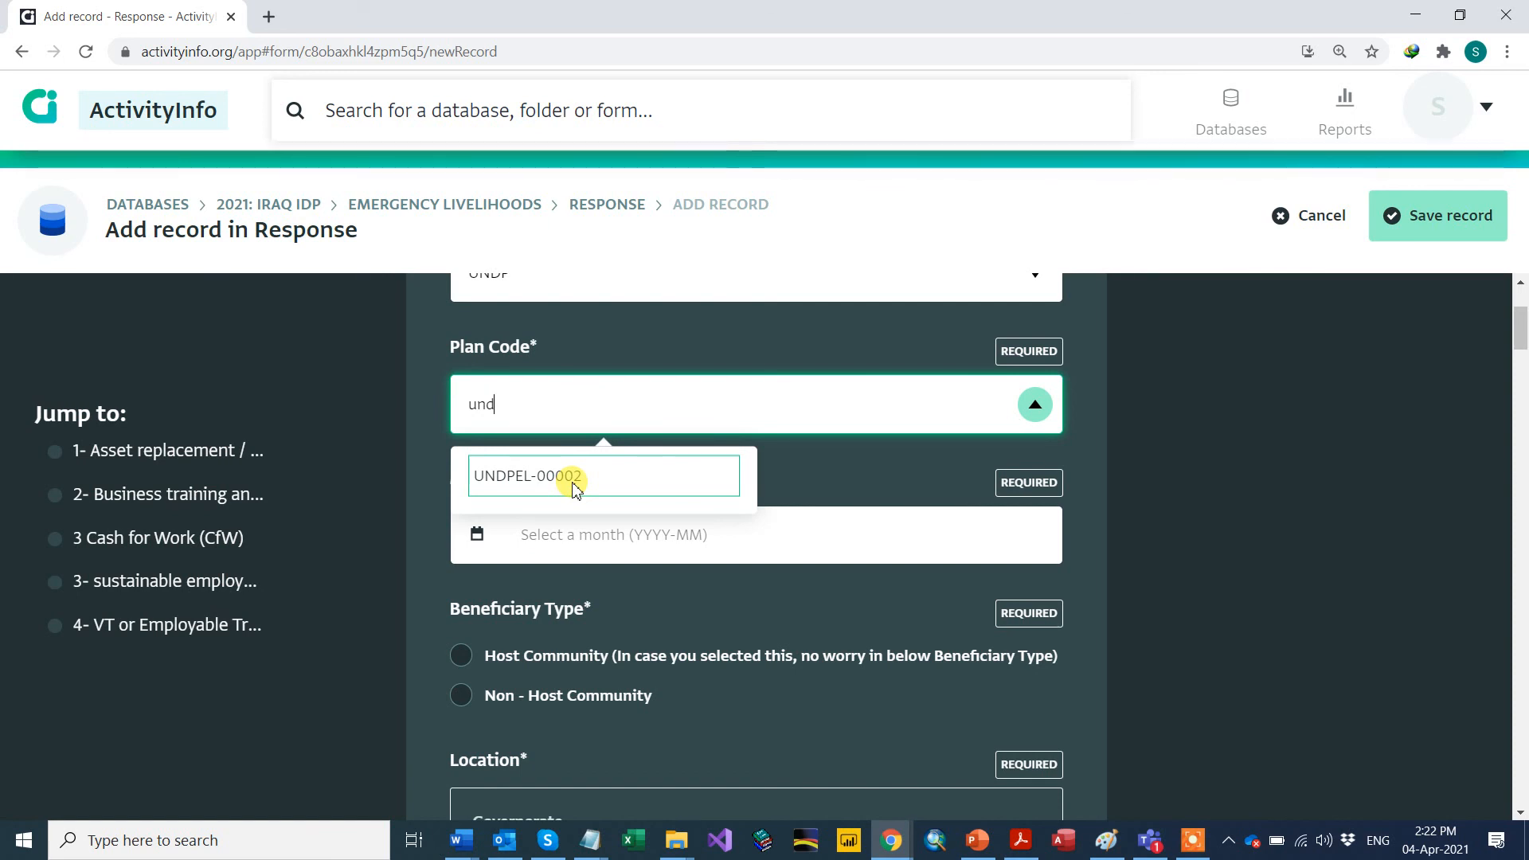
left_click(573, 483)
scroll(575, 501, "down", 1)
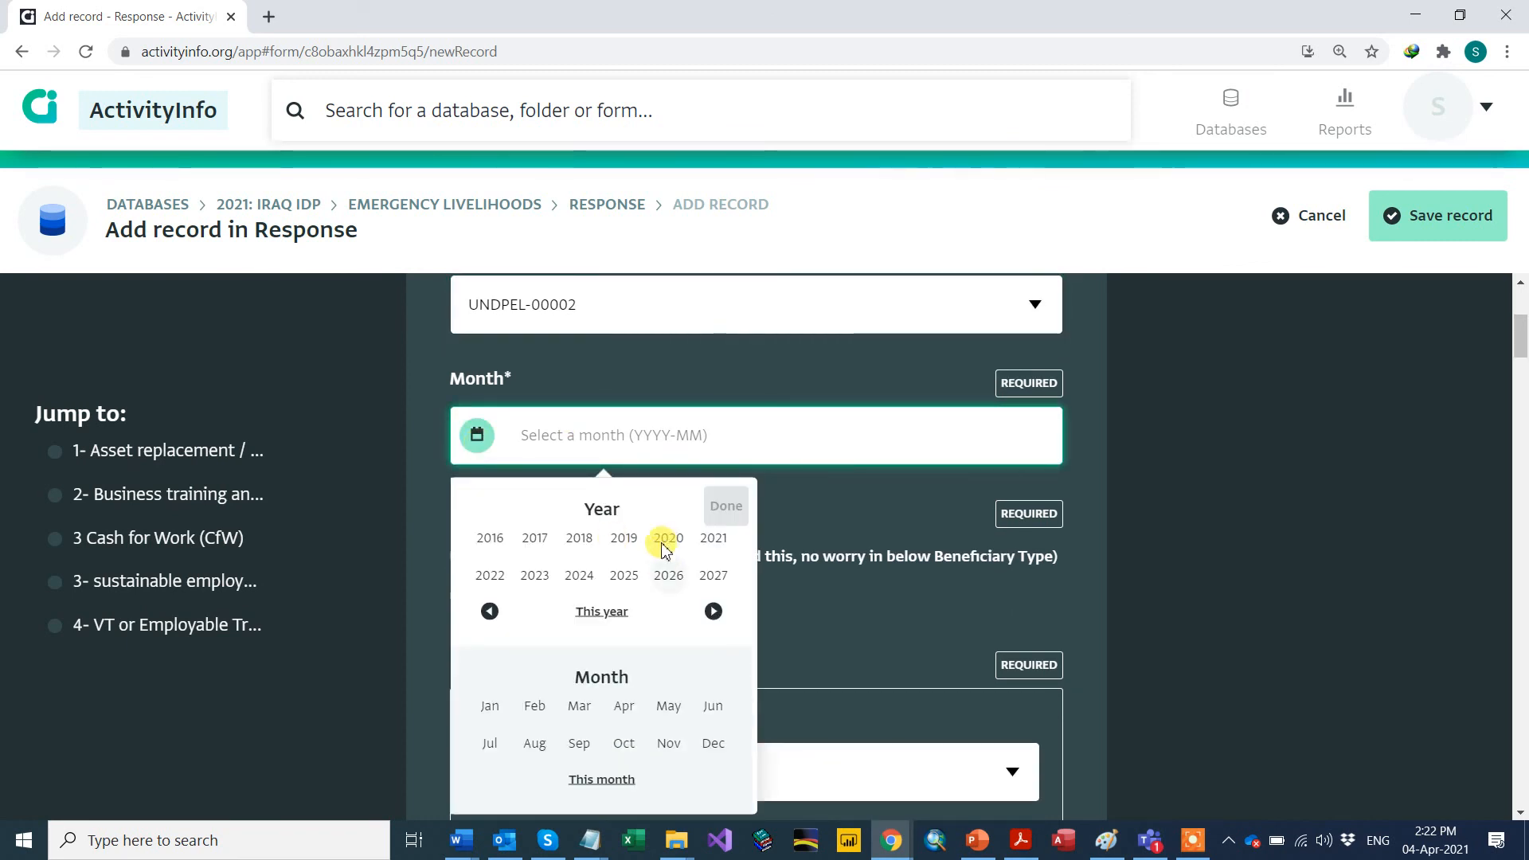
Step: Set the record's Month to 2021-03 by picking the current year and March
left_click(610, 613)
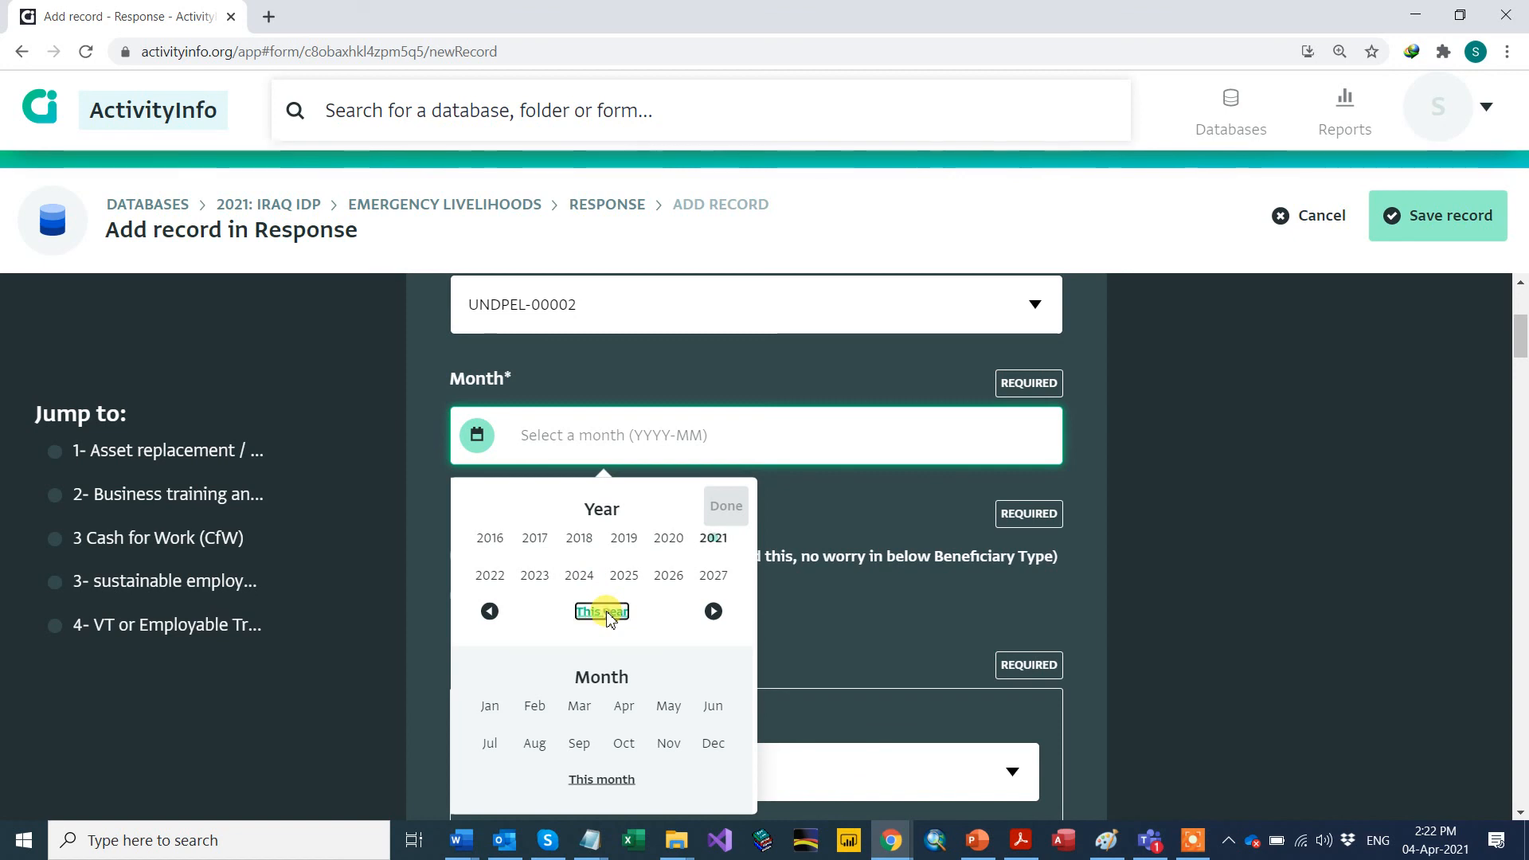
left_click(610, 780)
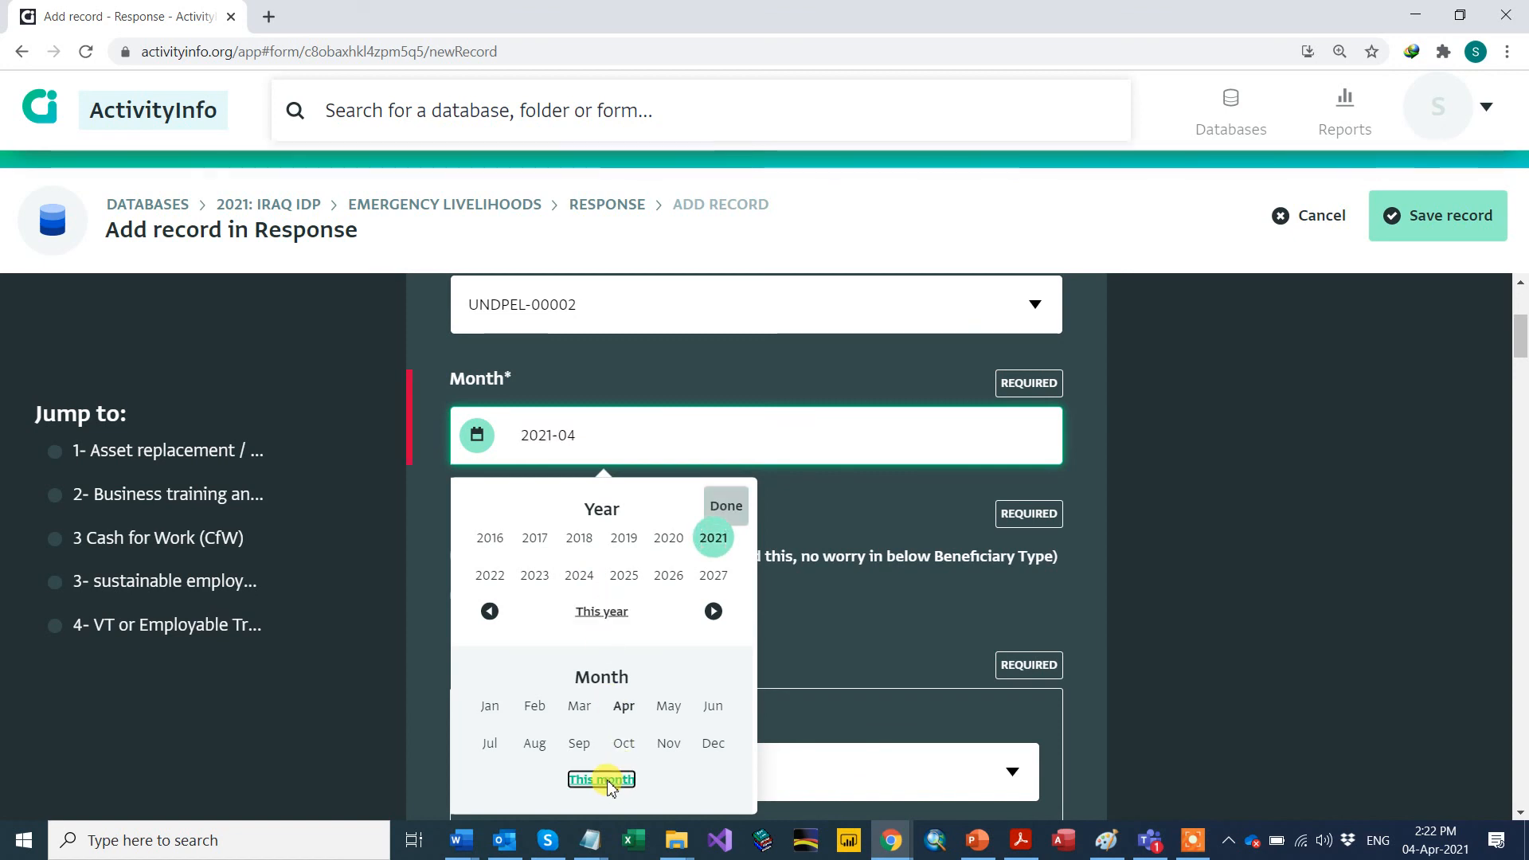
left_click(585, 719)
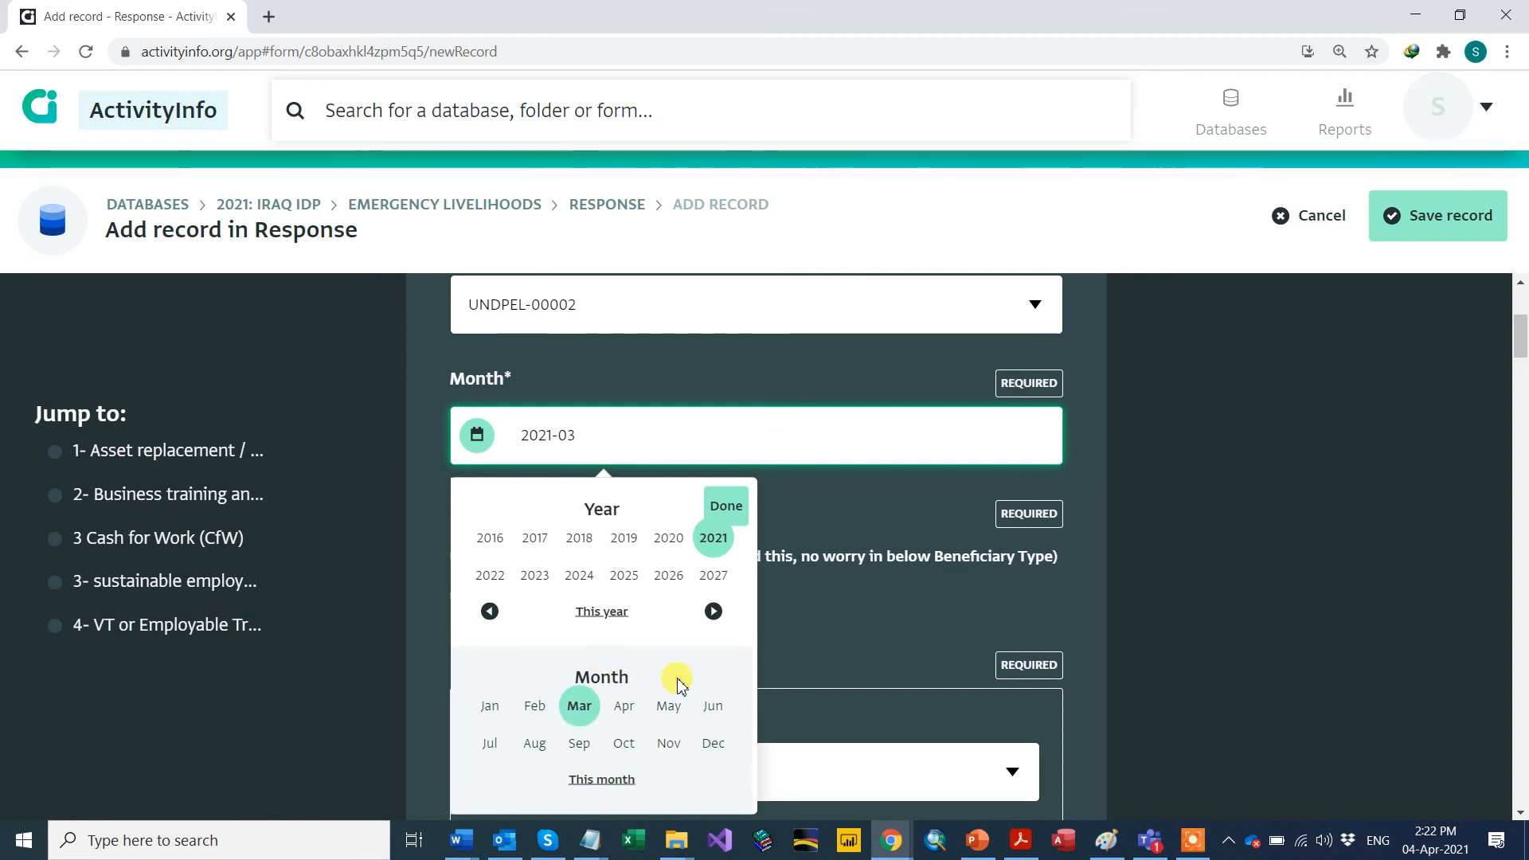
left_click(725, 506)
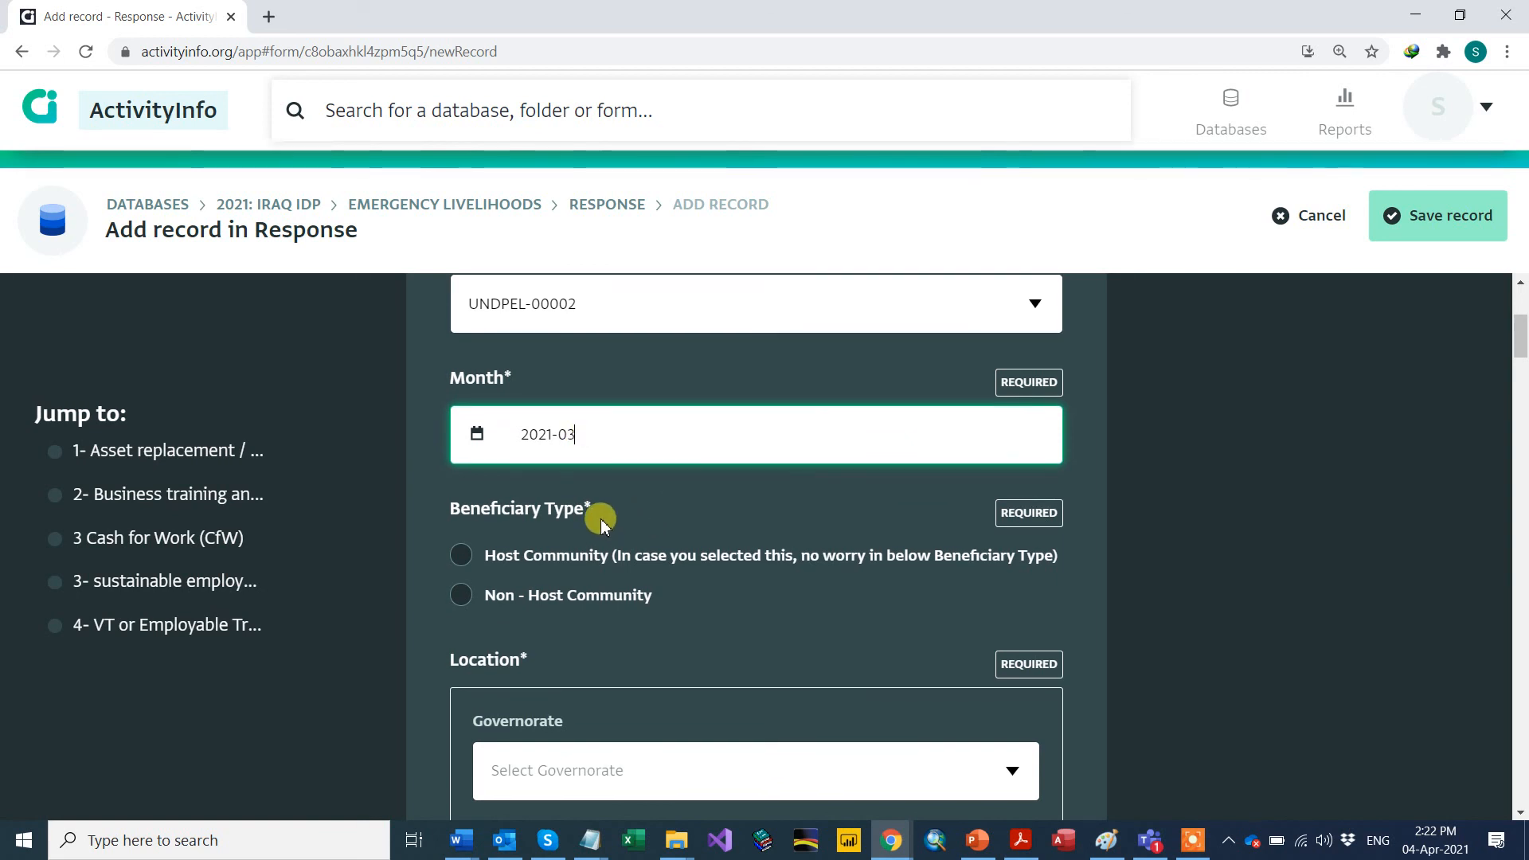
scroll(601, 522, "down", 3)
scroll(531, 438, "up", 1)
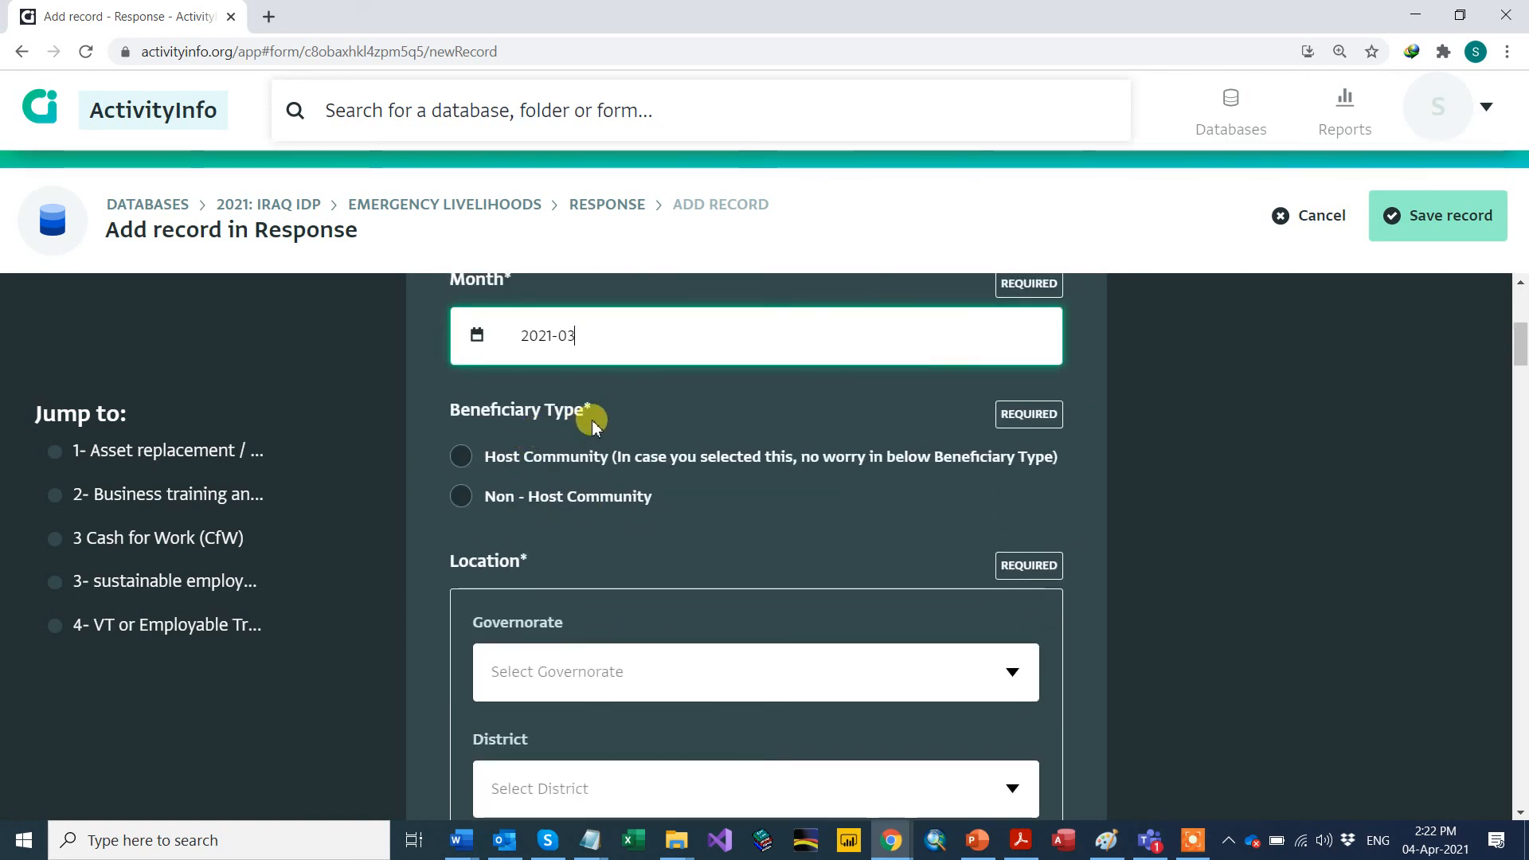
Step: Mark the beneficiary type Non - Host Community and choose Al-Anbar as governorate
left_click(461, 459)
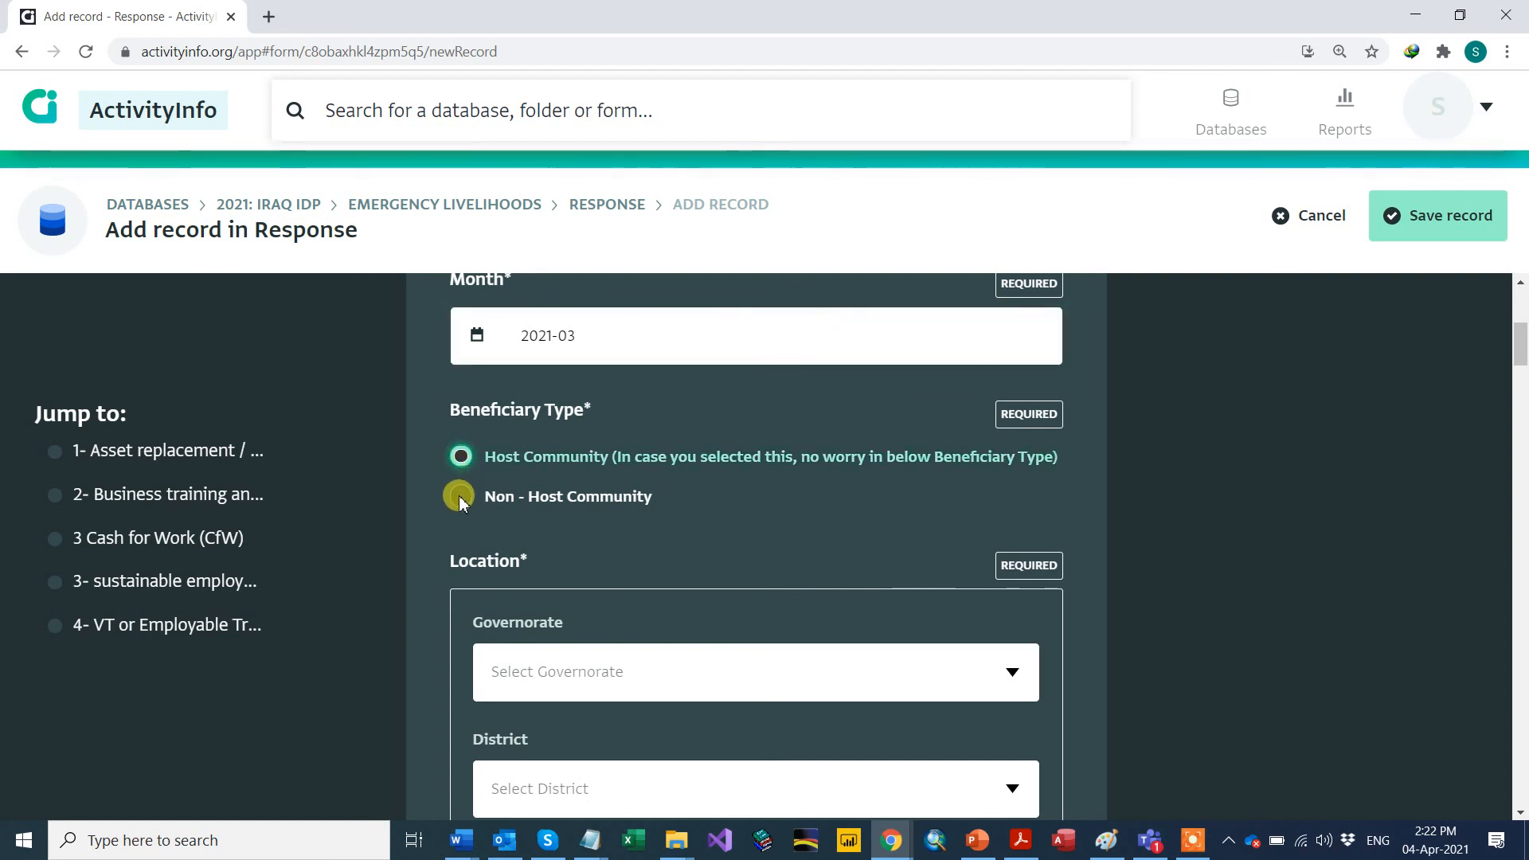
left_click(458, 496)
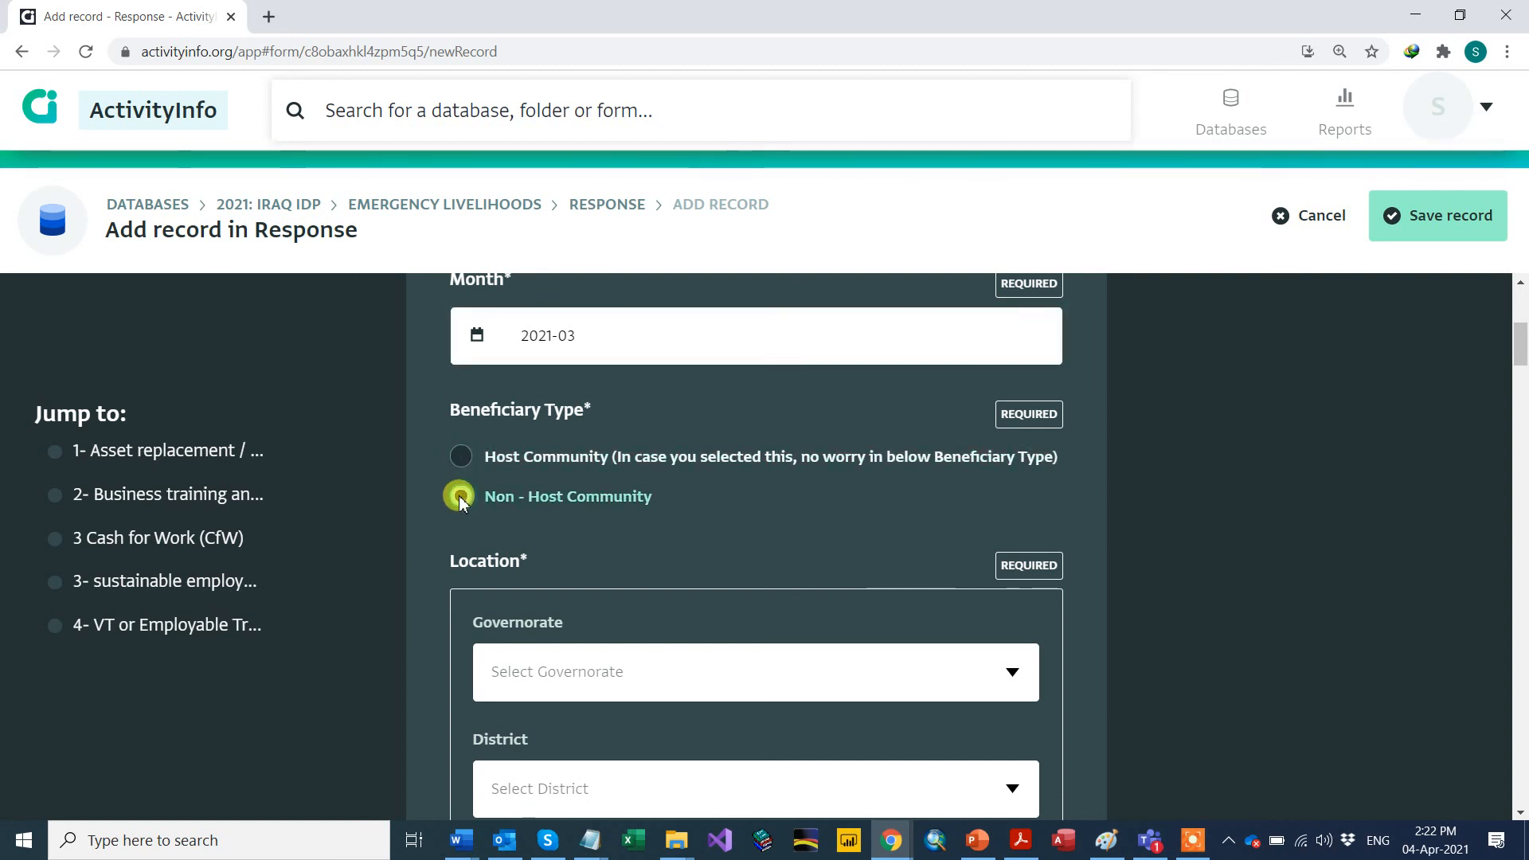
scroll(466, 478, "down", 1)
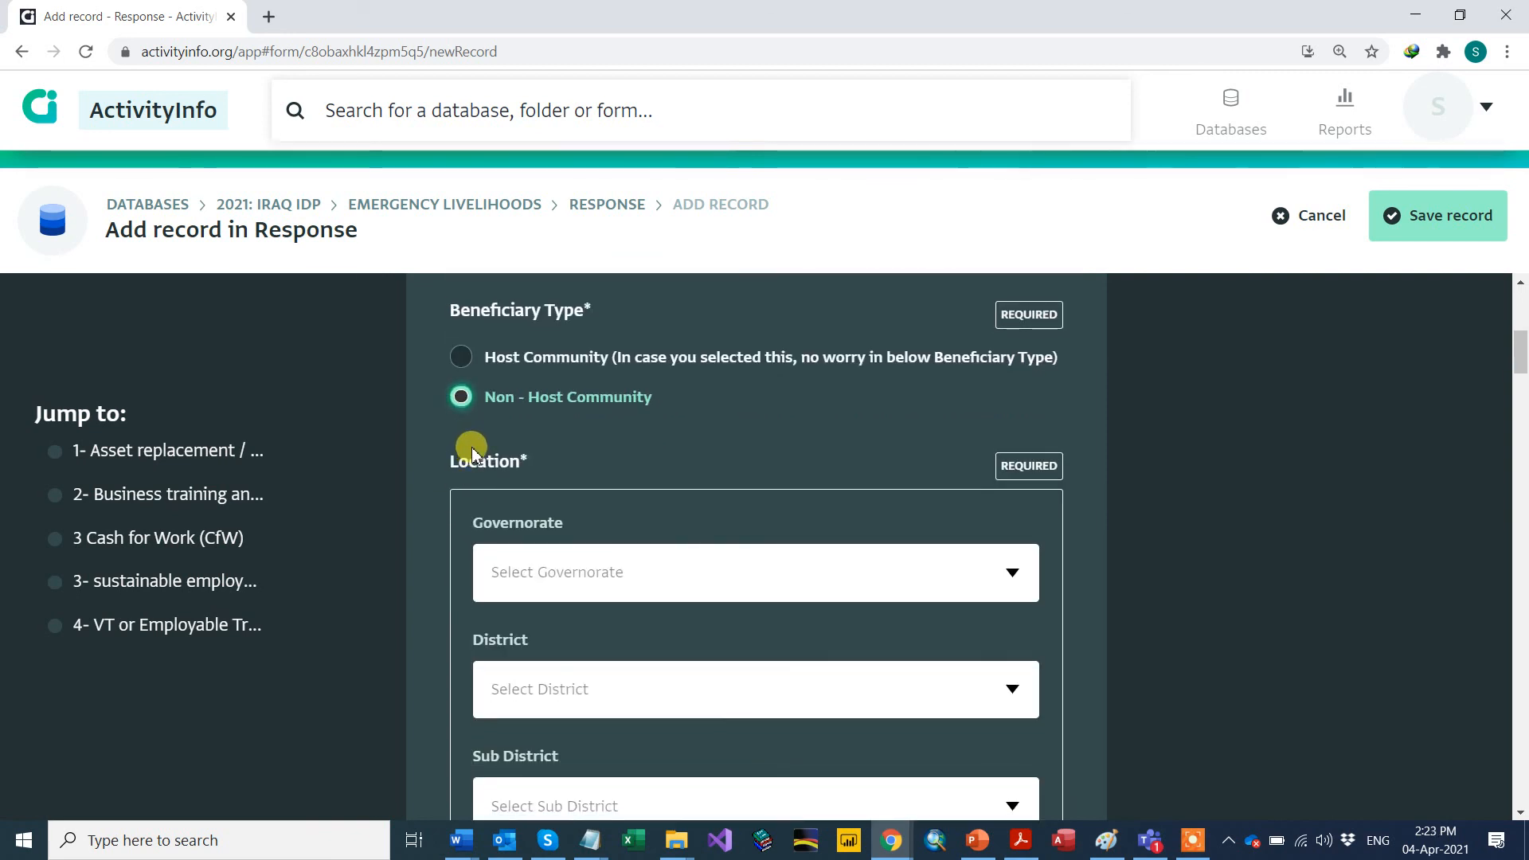
scroll(472, 443, "down", 3)
scroll(714, 461, "up", 2)
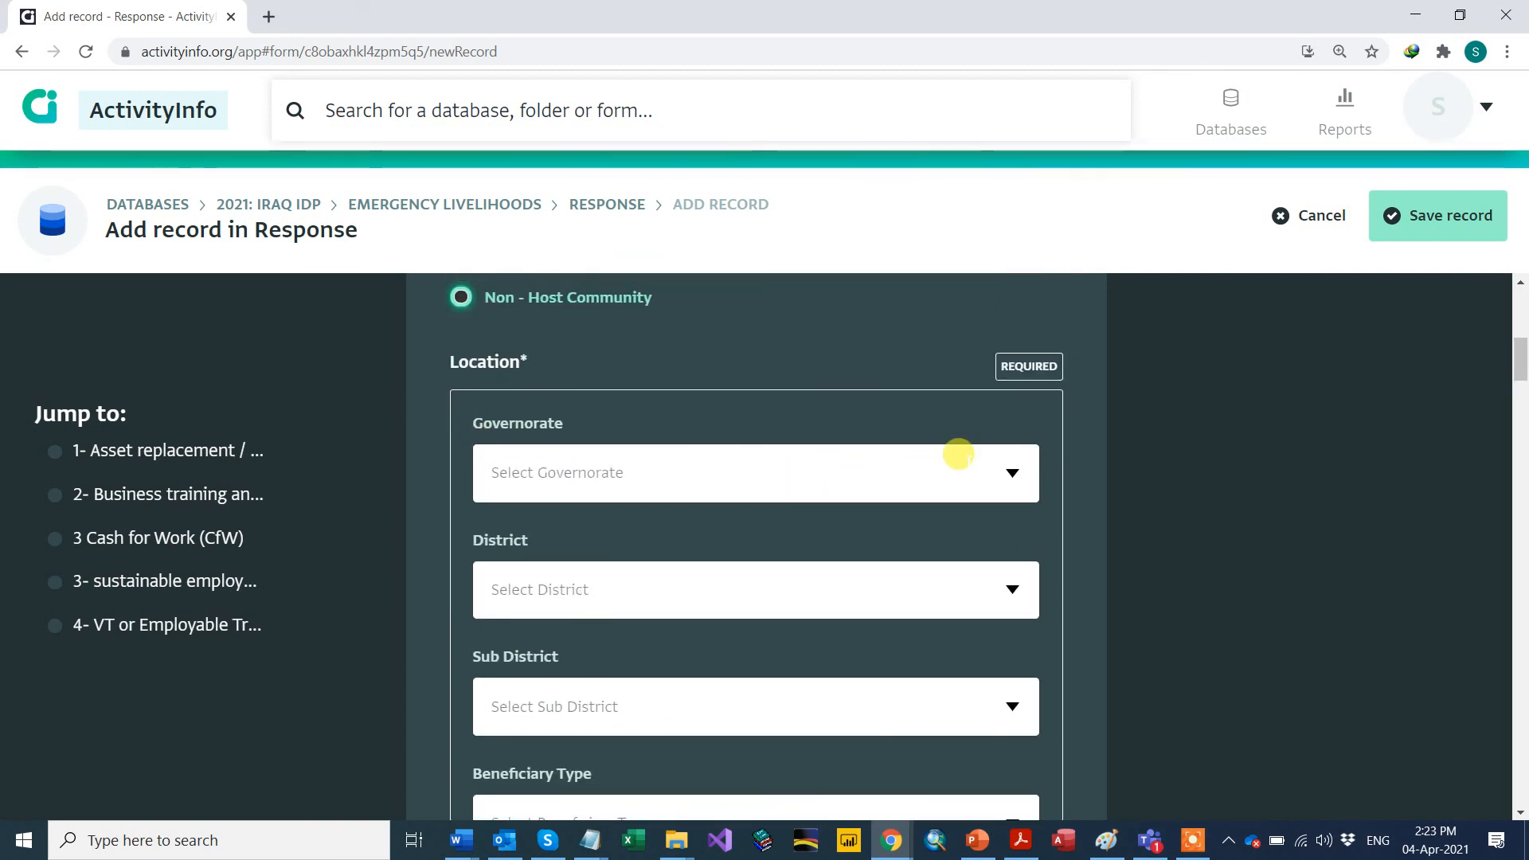
left_click(1008, 471)
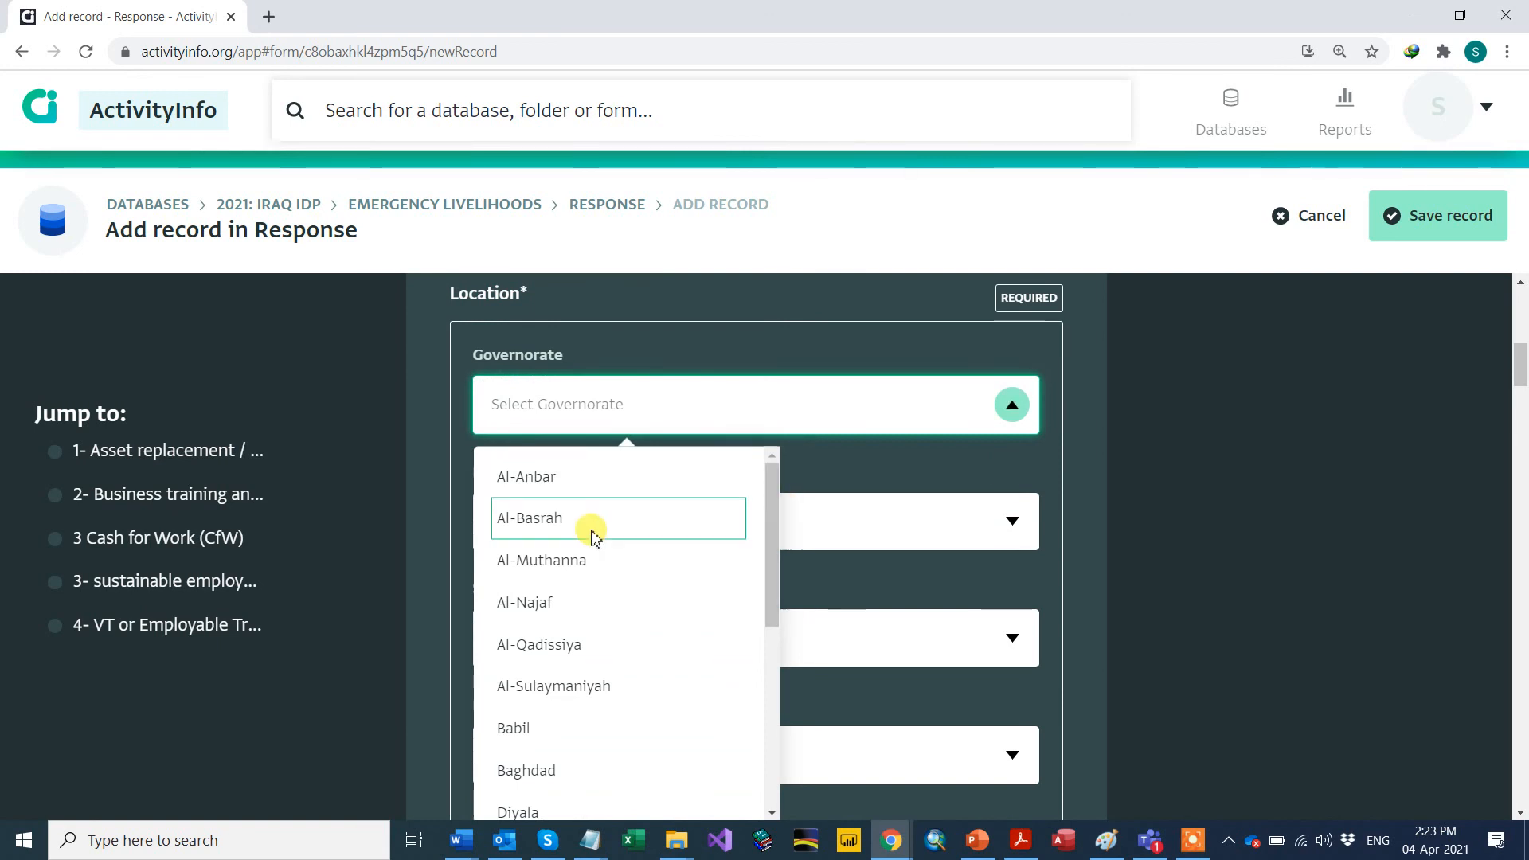
left_click(559, 483)
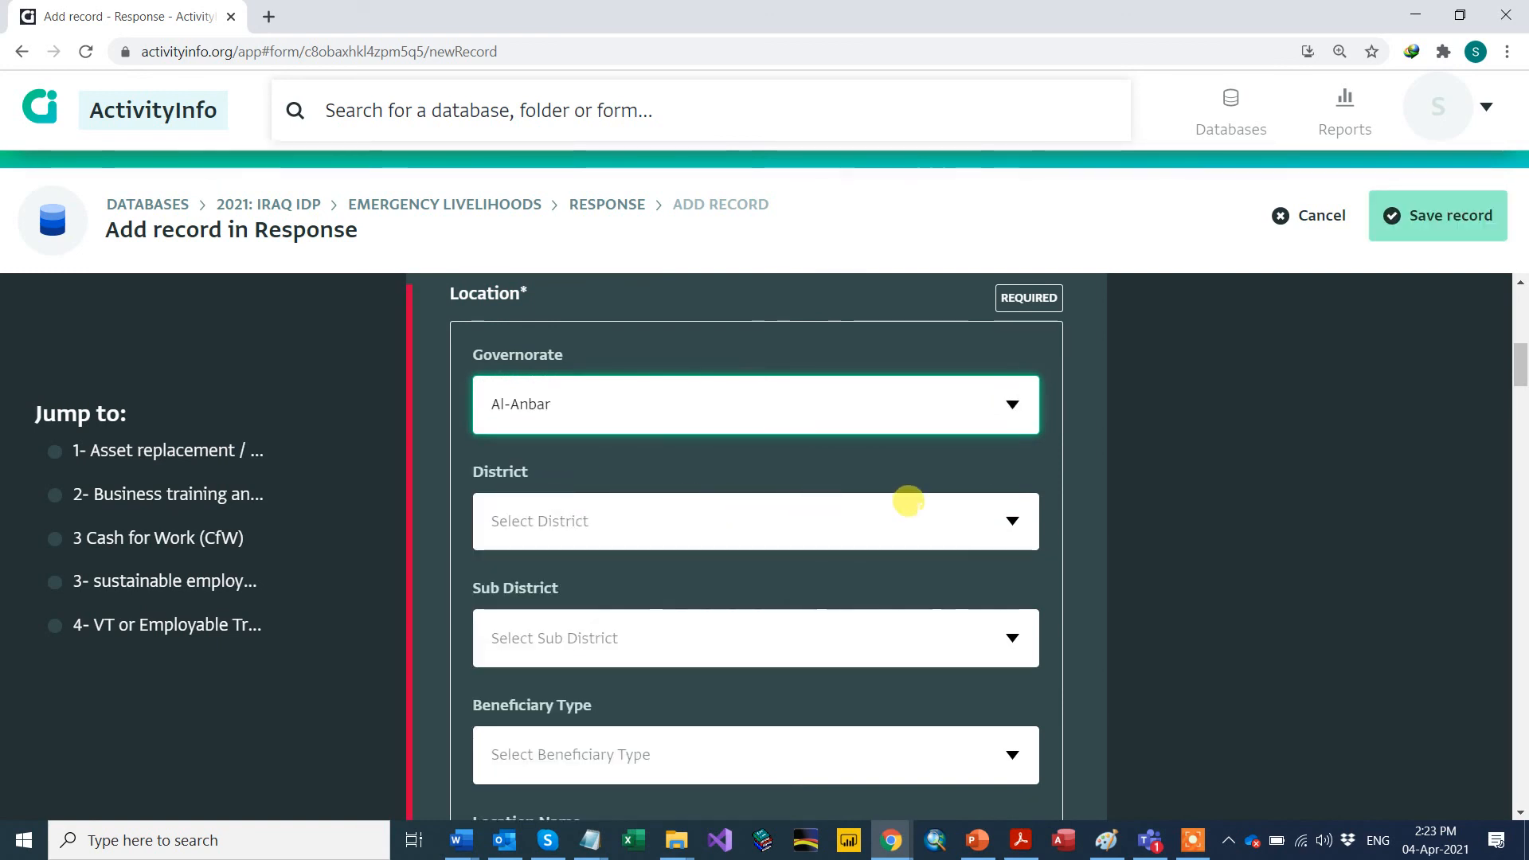
Step: Choose district Al-Falluja, sub-district Al-Amirya, beneficiary type In-camp IDPs and location AAF
left_click(1010, 519)
left_click(568, 532)
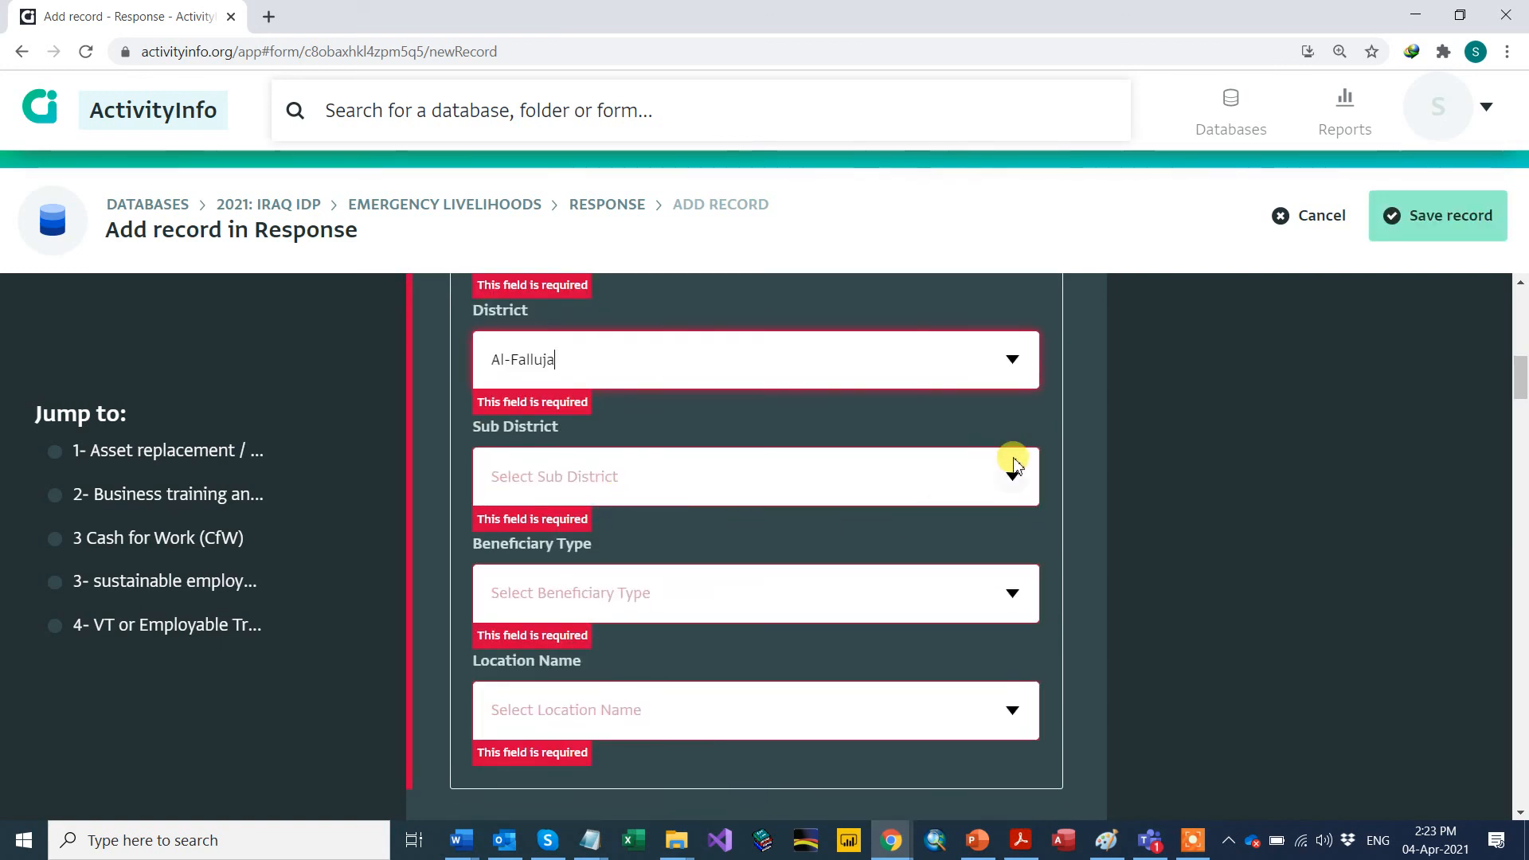
left_click(1010, 476)
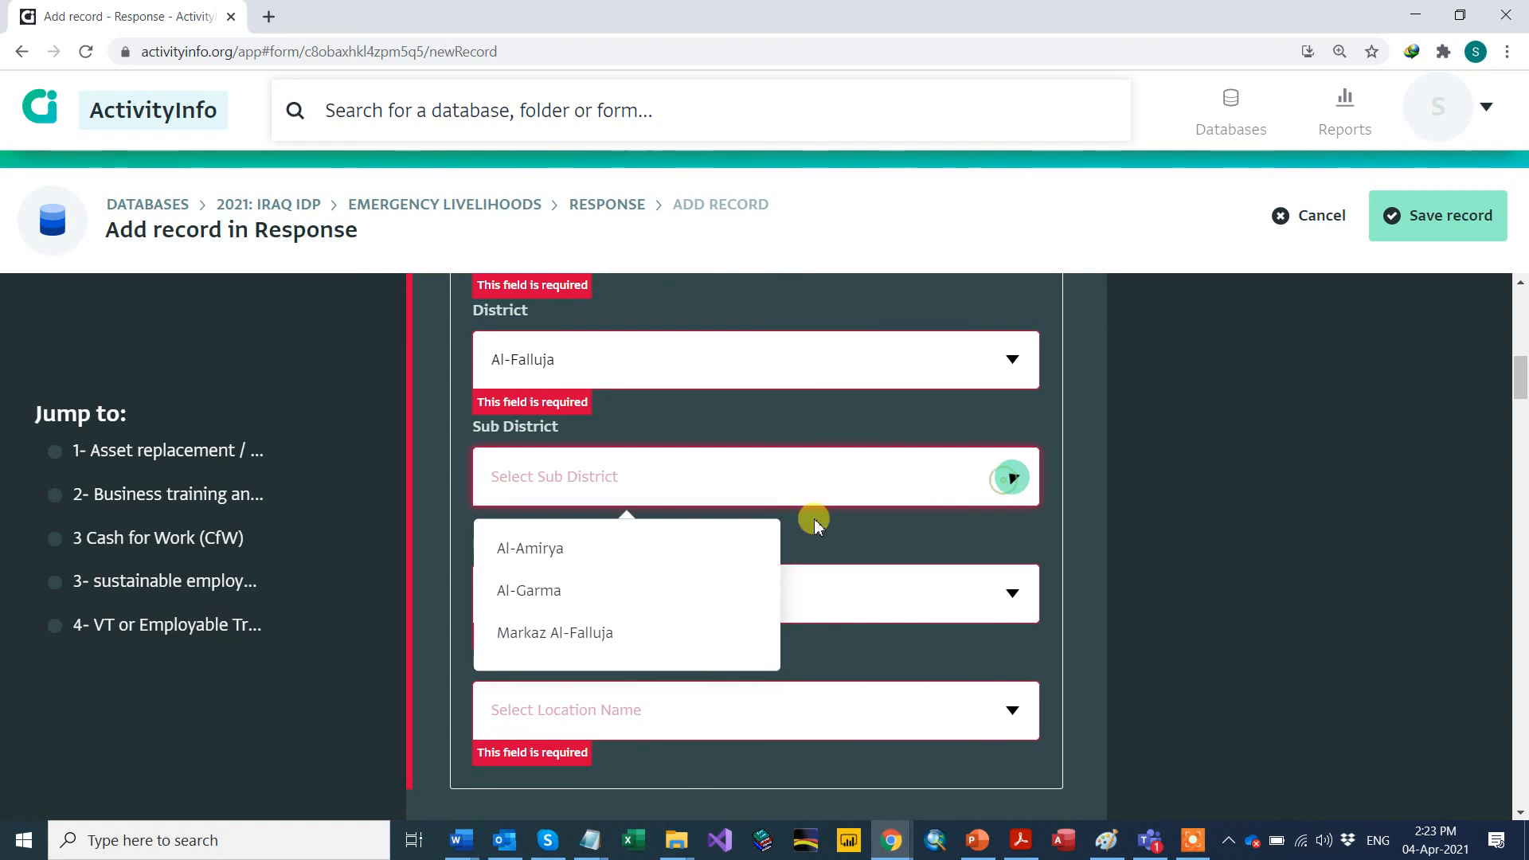
left_click(571, 550)
left_click(1005, 593)
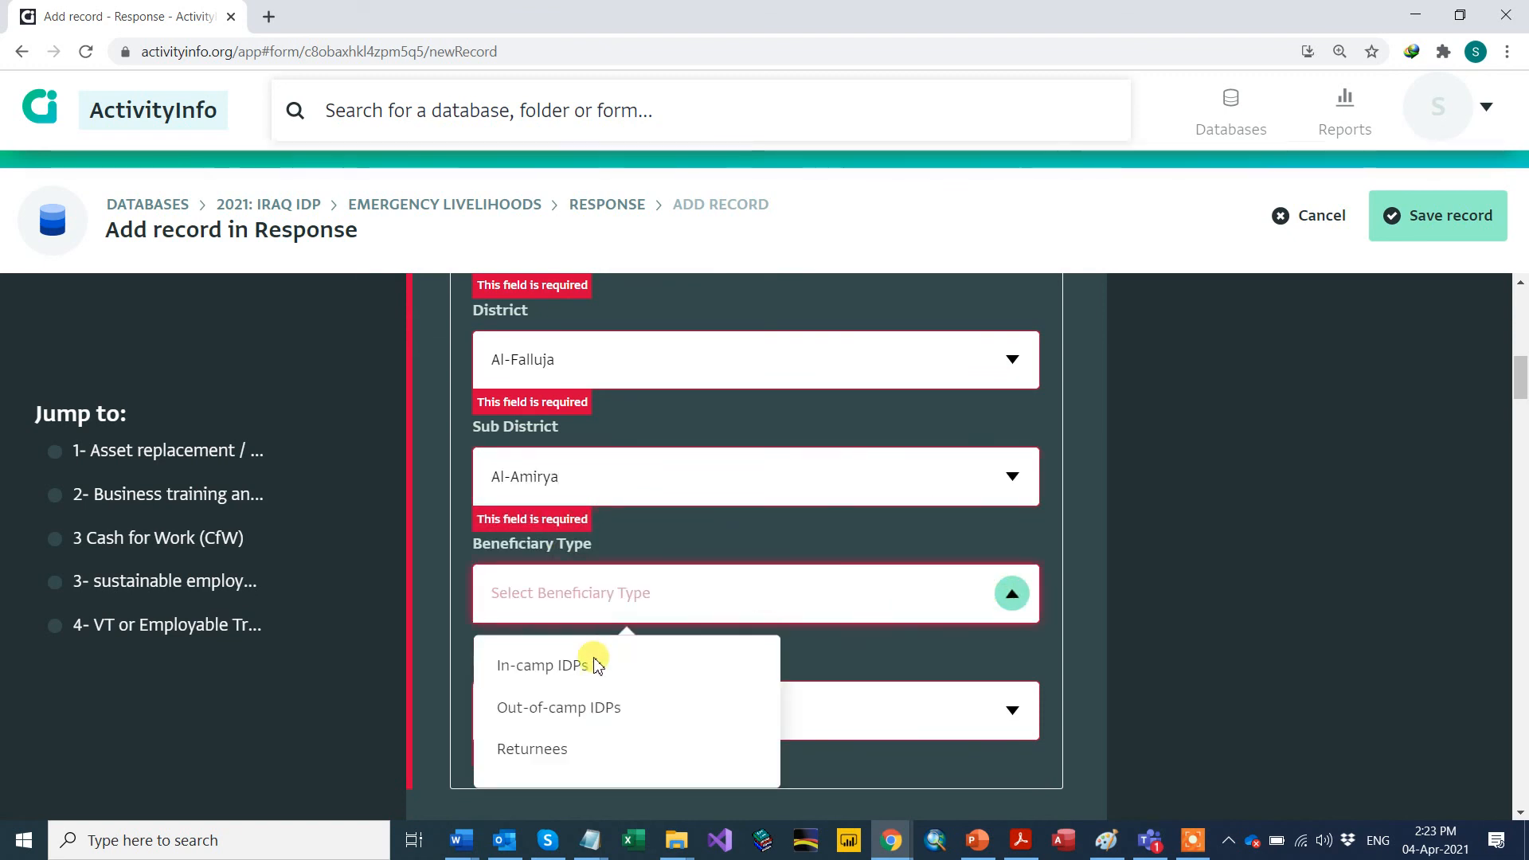
left_click(597, 665)
left_click(1012, 709)
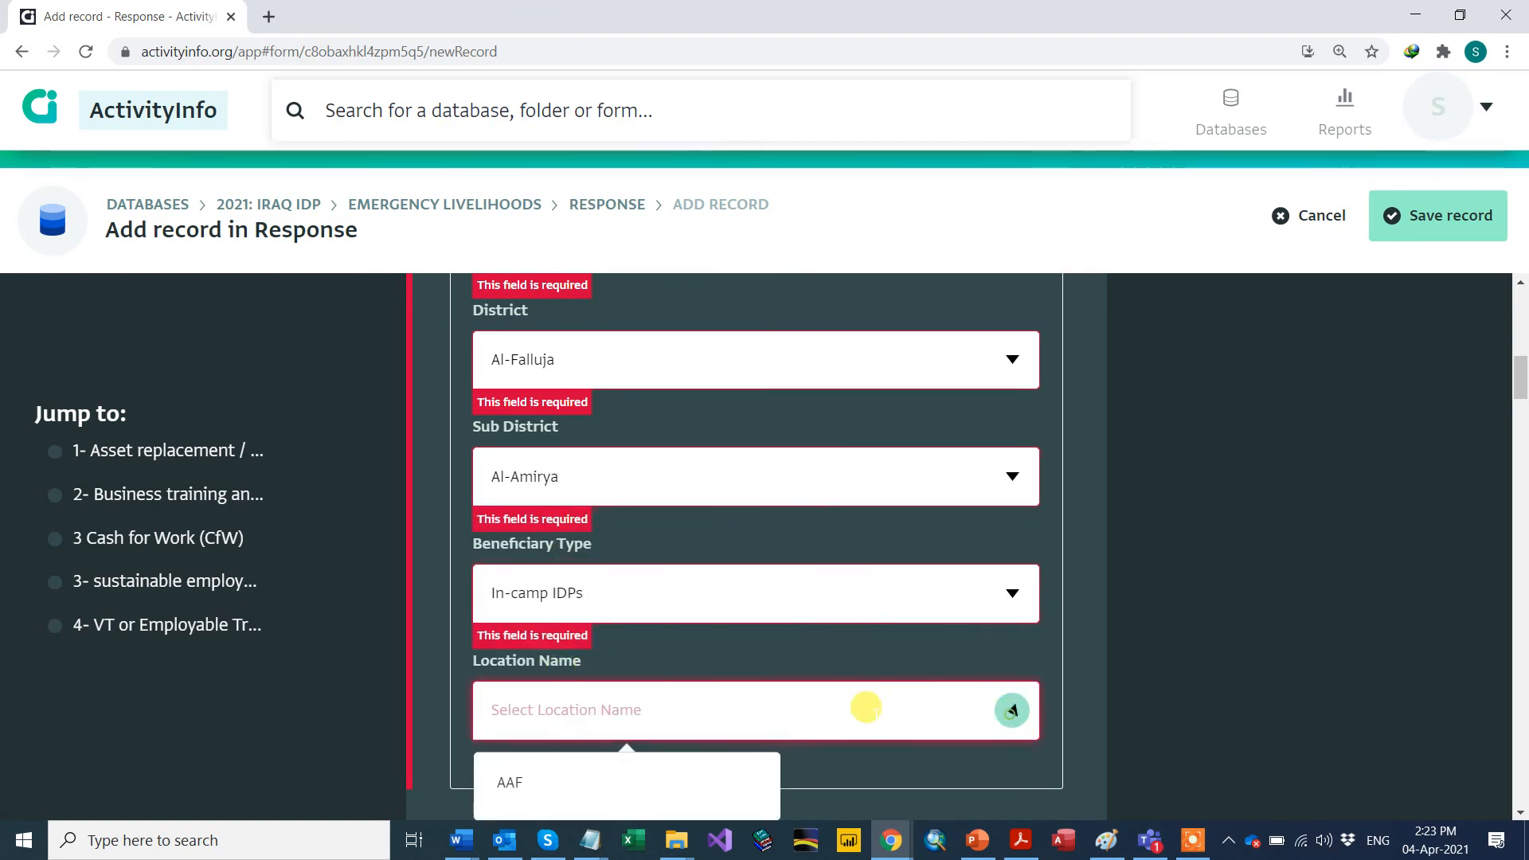
left_click(570, 781)
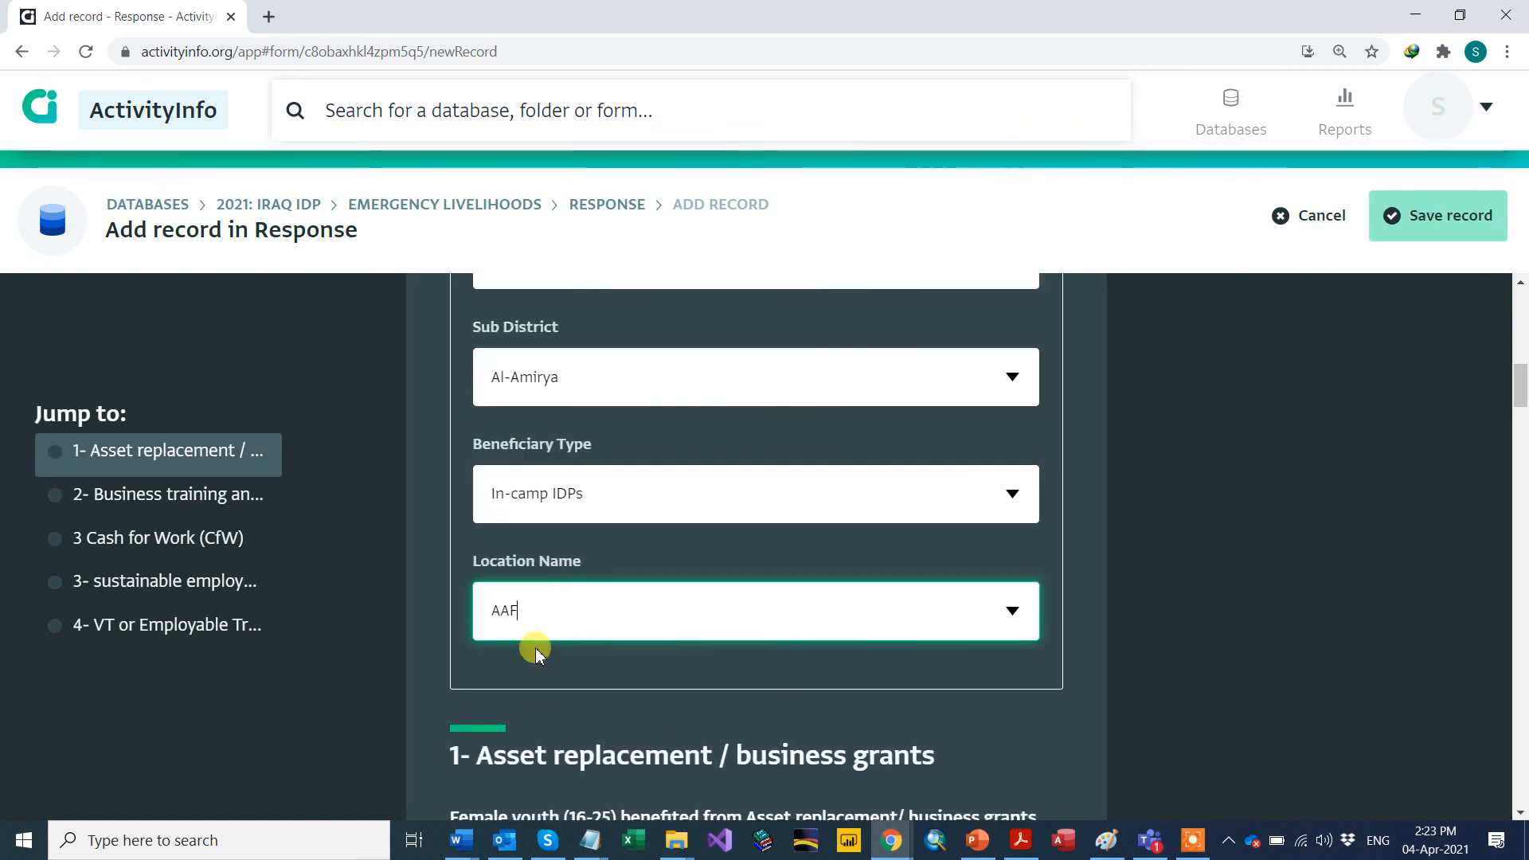
Step: Enter 12 female youth and 12 male youth cash grants, correcting a mistyped 123
scroll(444, 622, "down", 4)
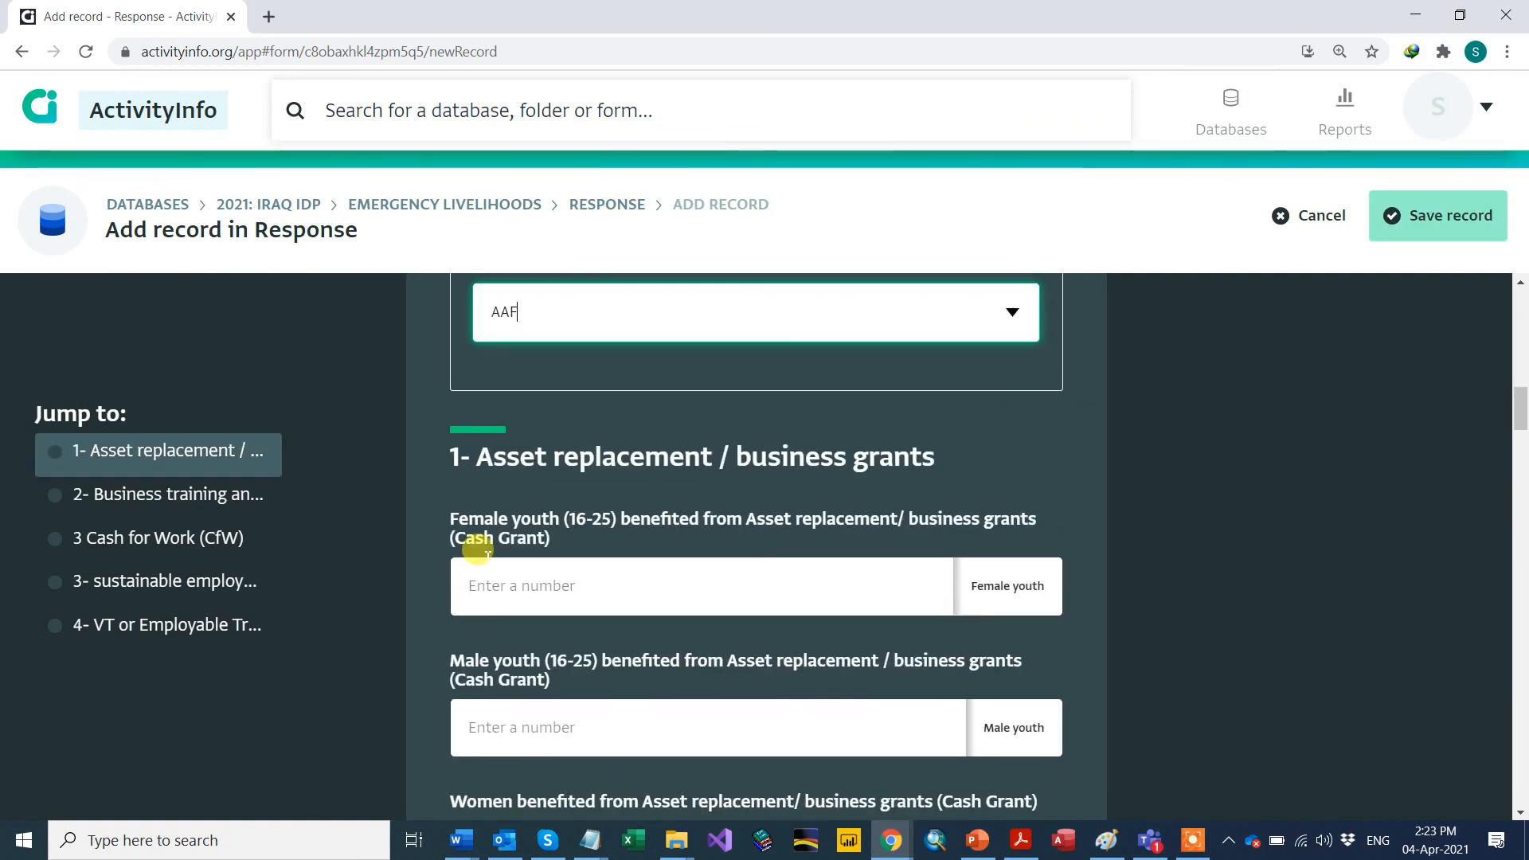
scroll(478, 550, "up", 1)
scroll(568, 377, "down", 1)
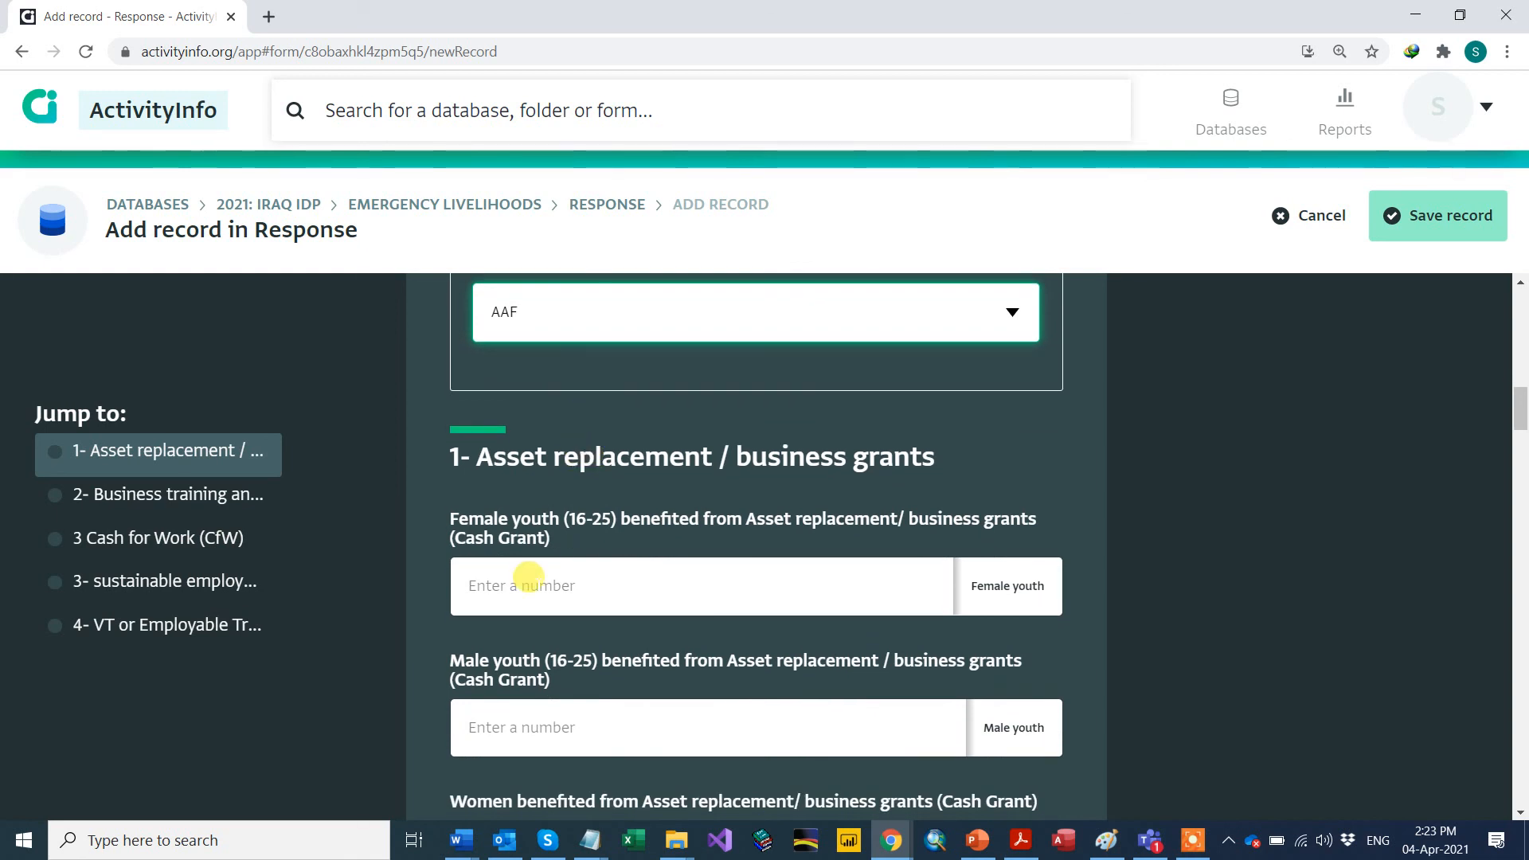
left_click(529, 575)
type("123")
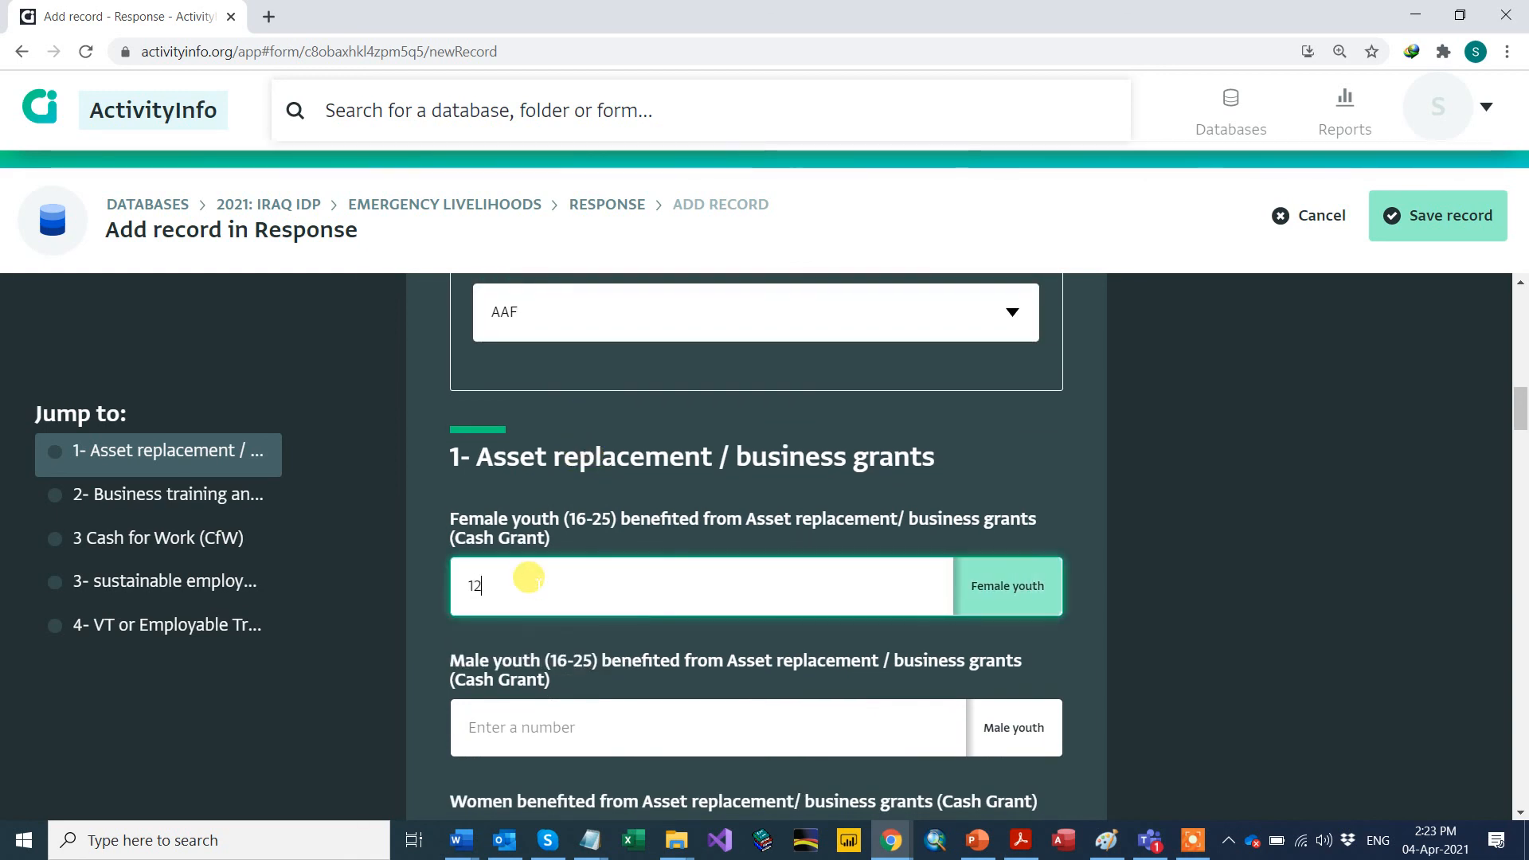
left_click(530, 717)
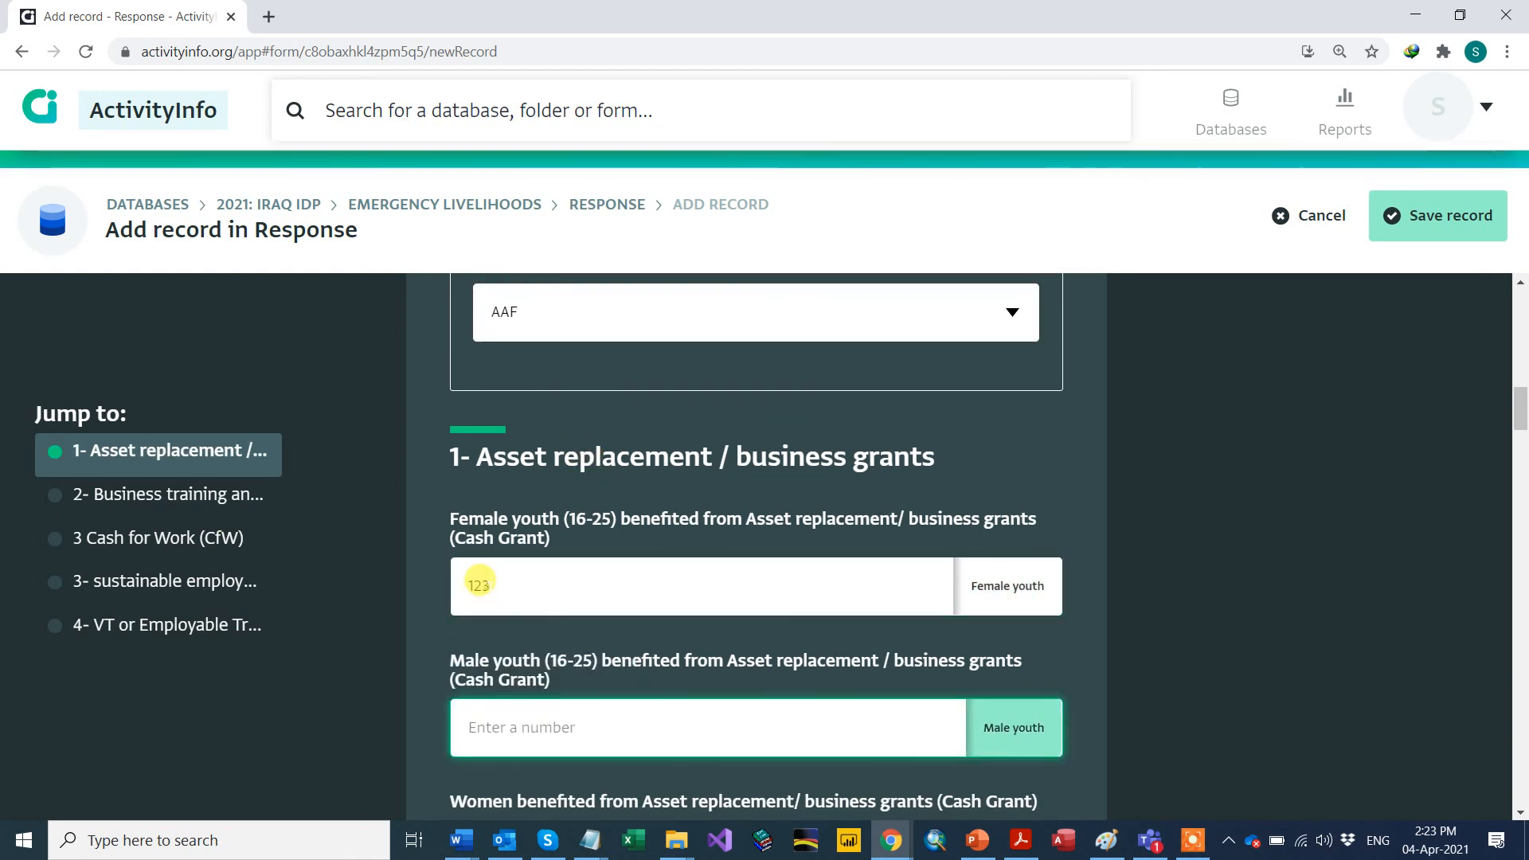
double_click(462, 573)
type("12")
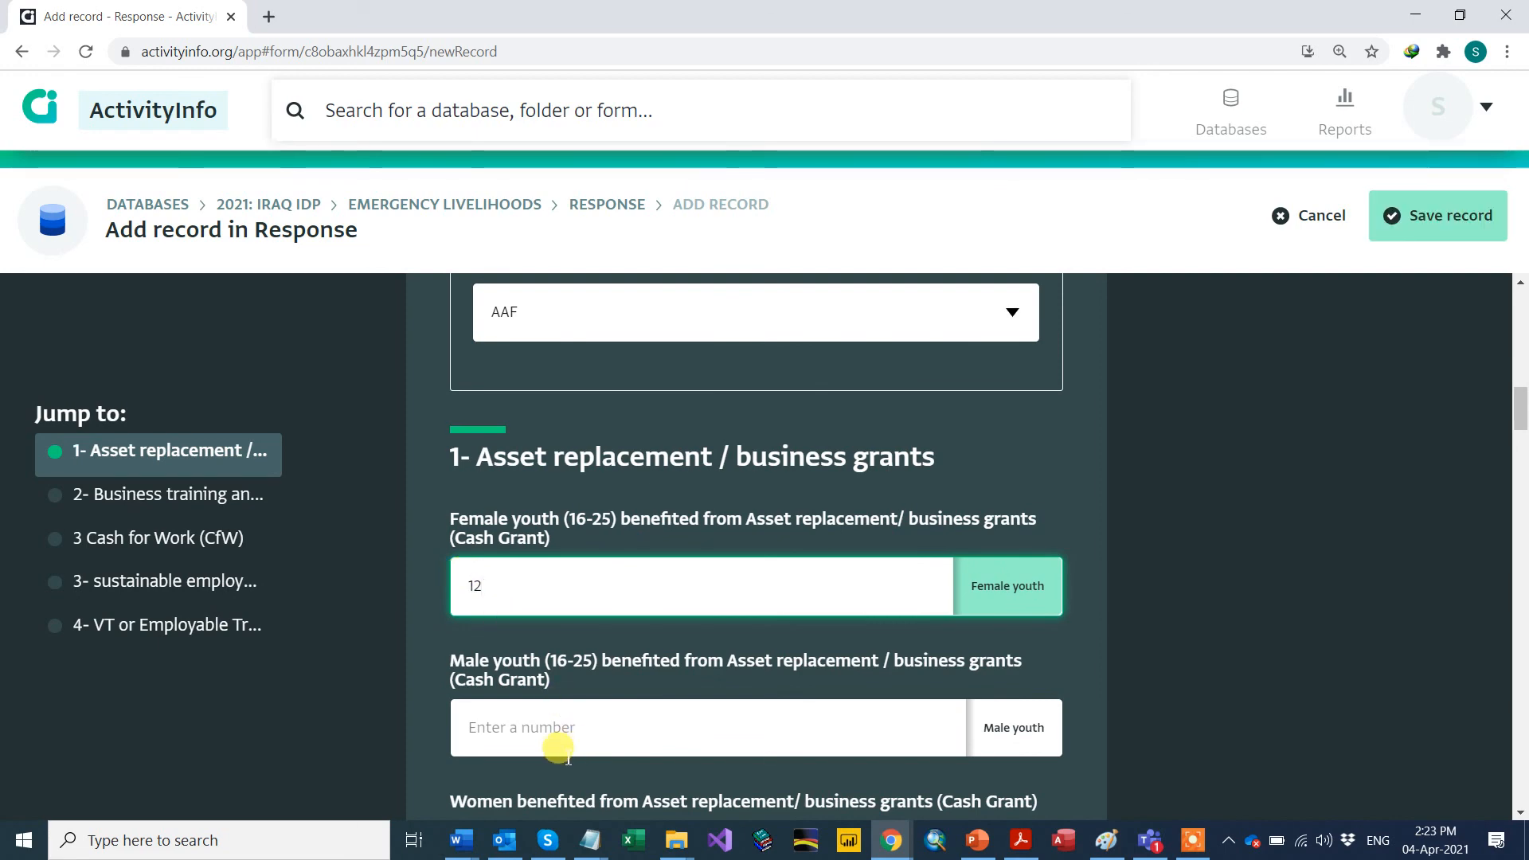
left_click(496, 728)
type("12")
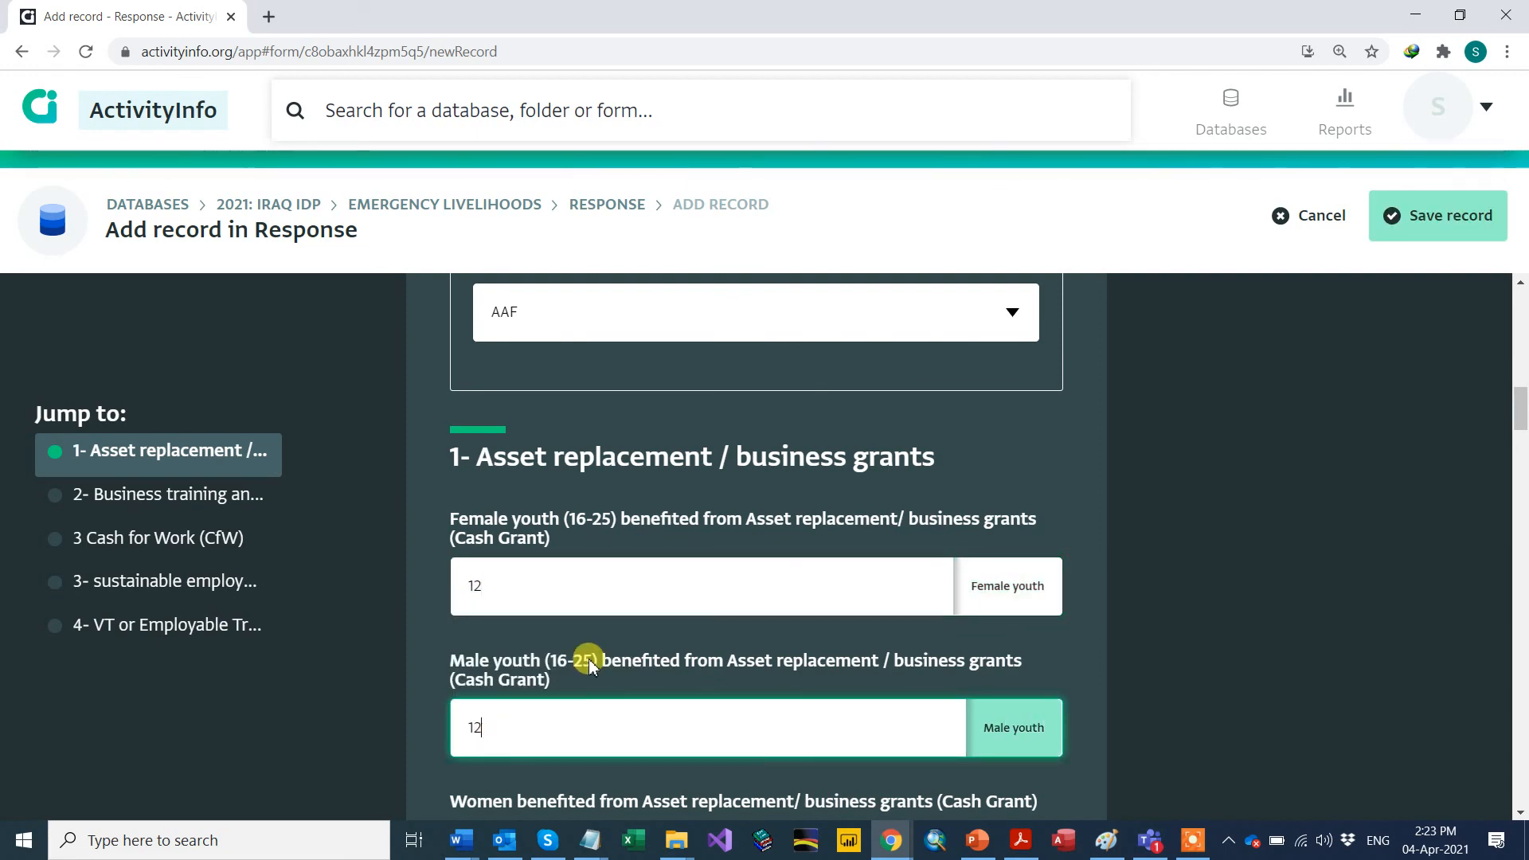
Step: Scroll to the bottom of the form and attempt to save the record
scroll(598, 624, "down", 7)
scroll(603, 627, "down", 20)
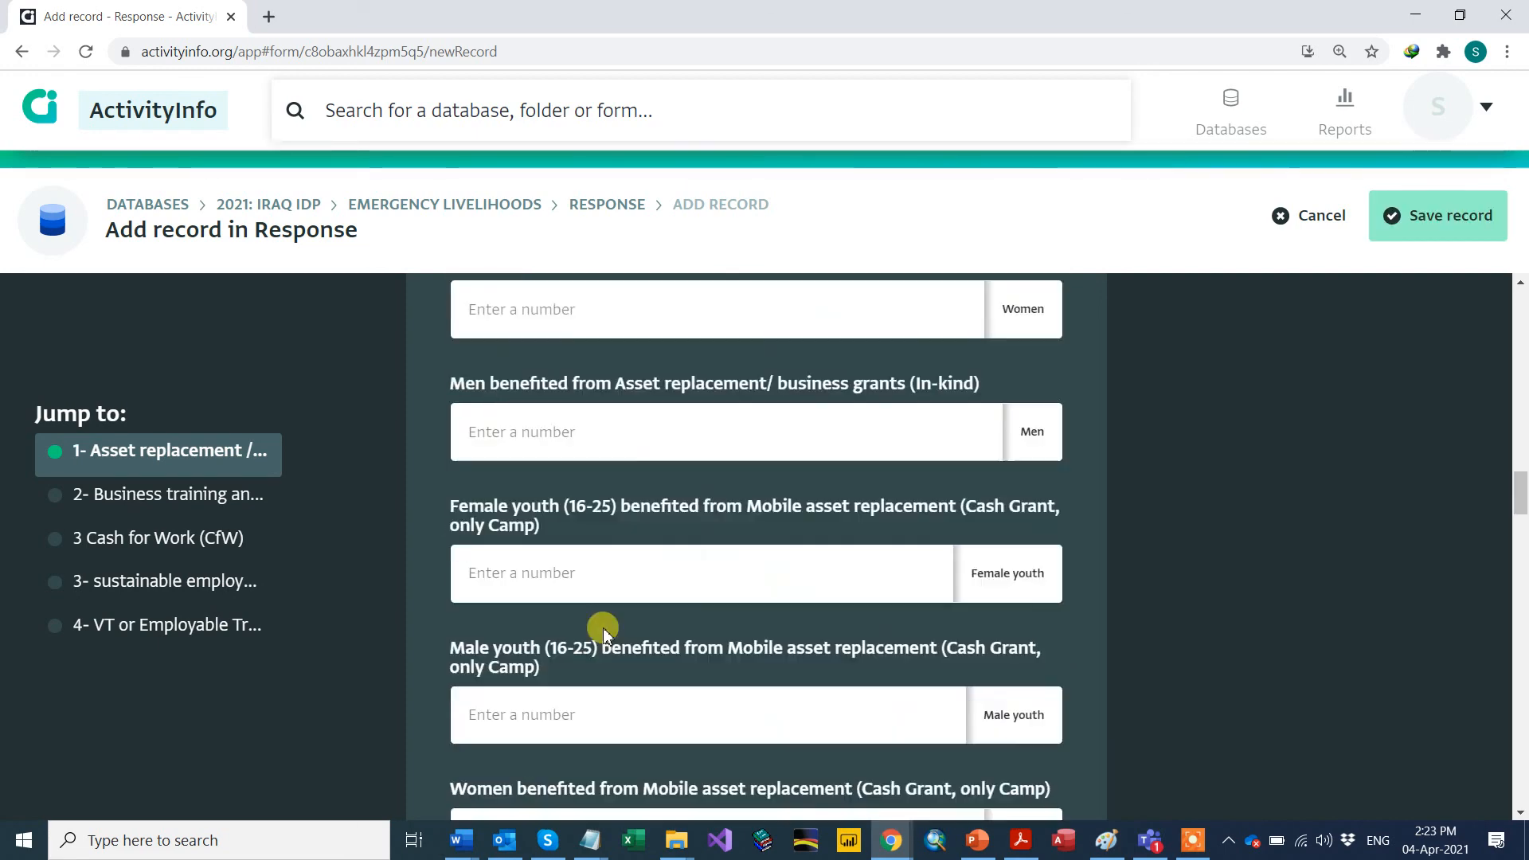
scroll(604, 627, "down", 10)
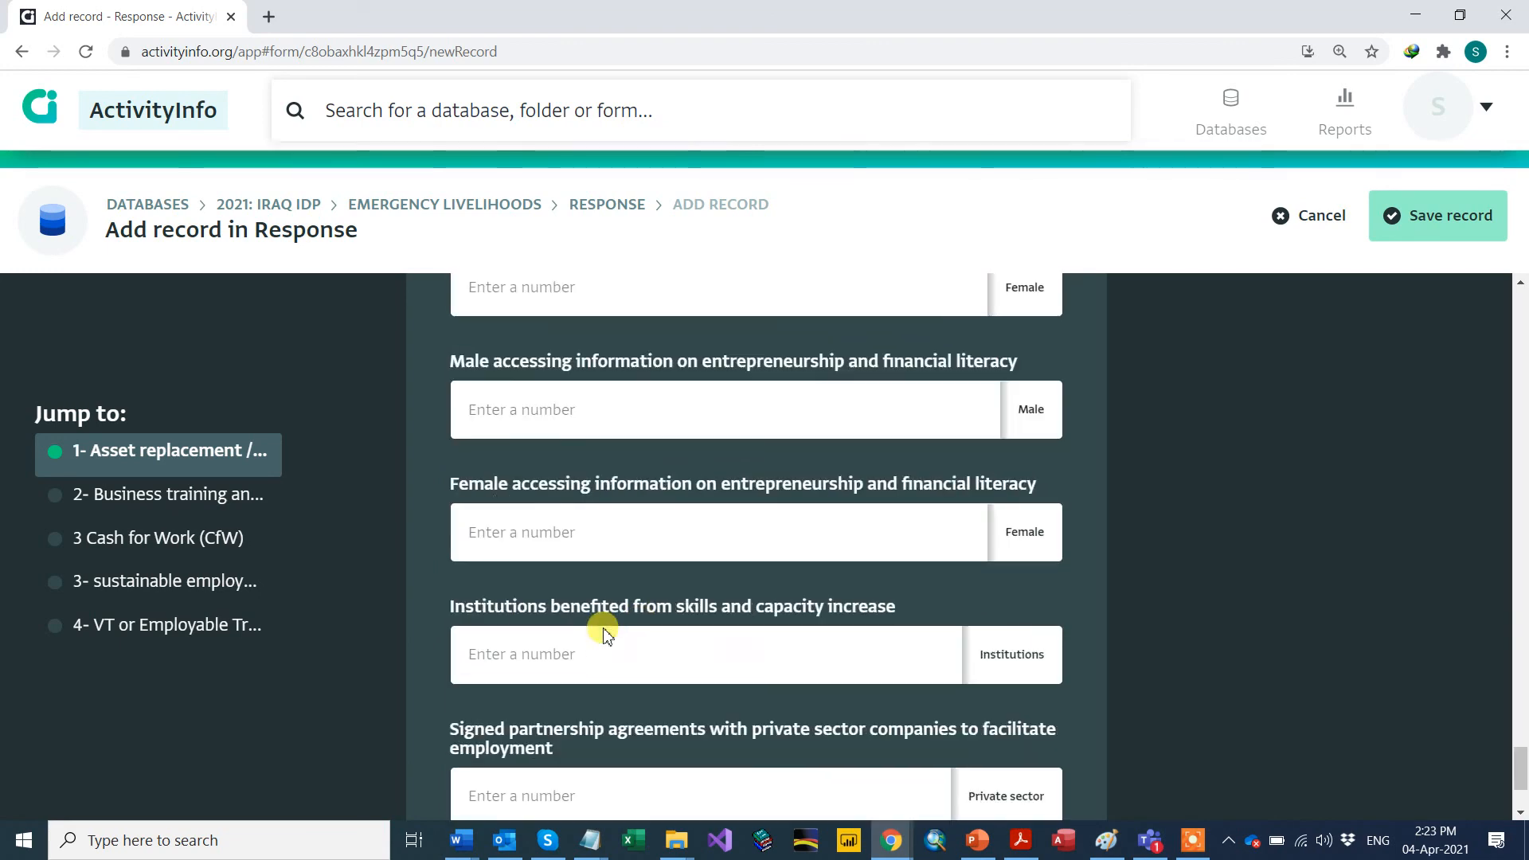
left_click(1063, 766)
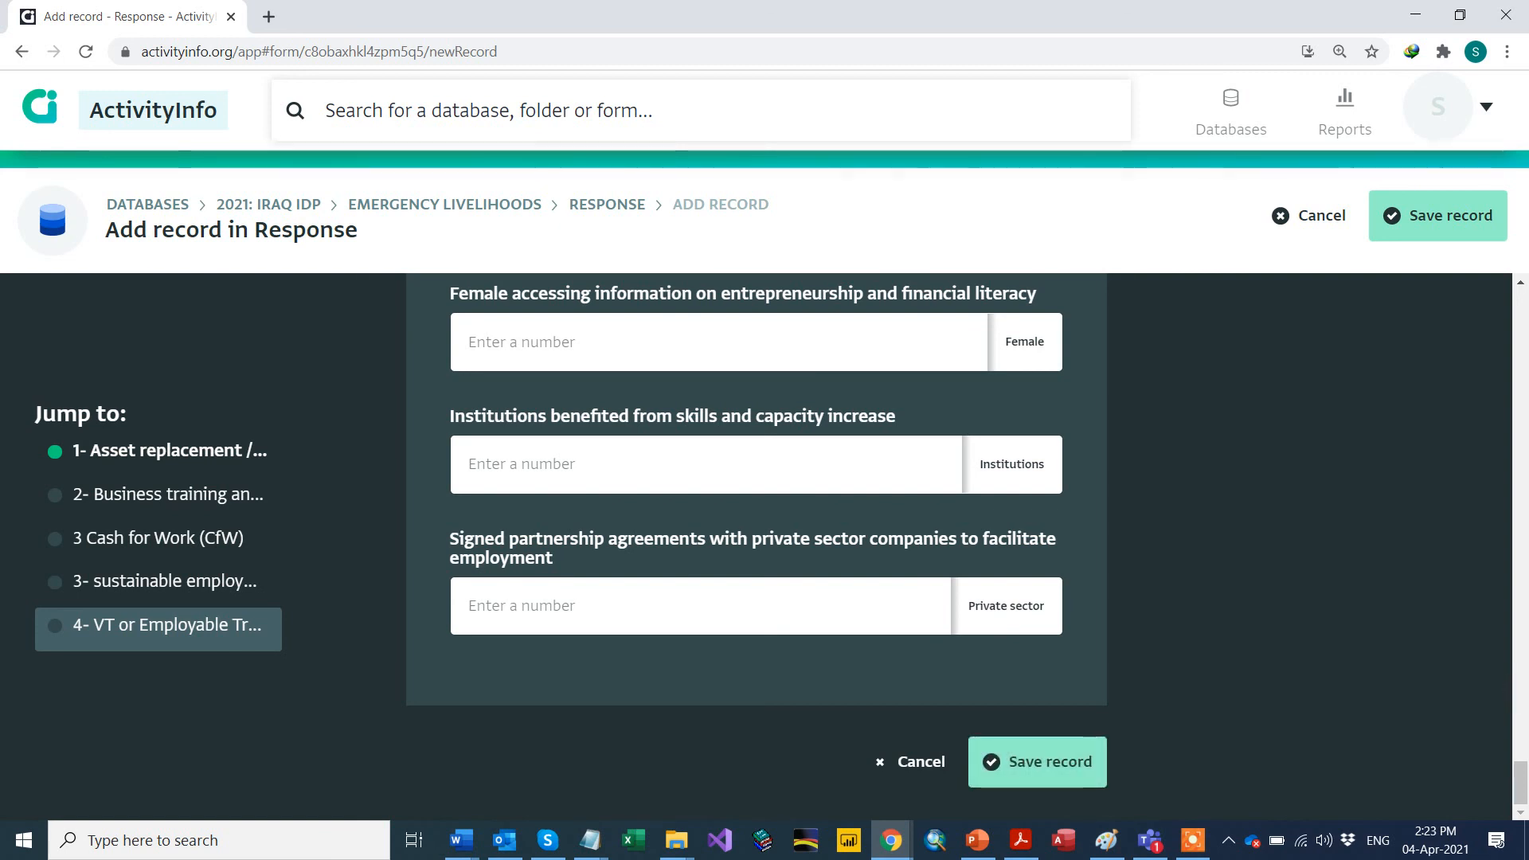
Step: Retry saving the UNDP response until it is stored in the Response table
left_click(1028, 763)
left_click(1104, 761)
left_click_drag(1517, 785, 1453, 213)
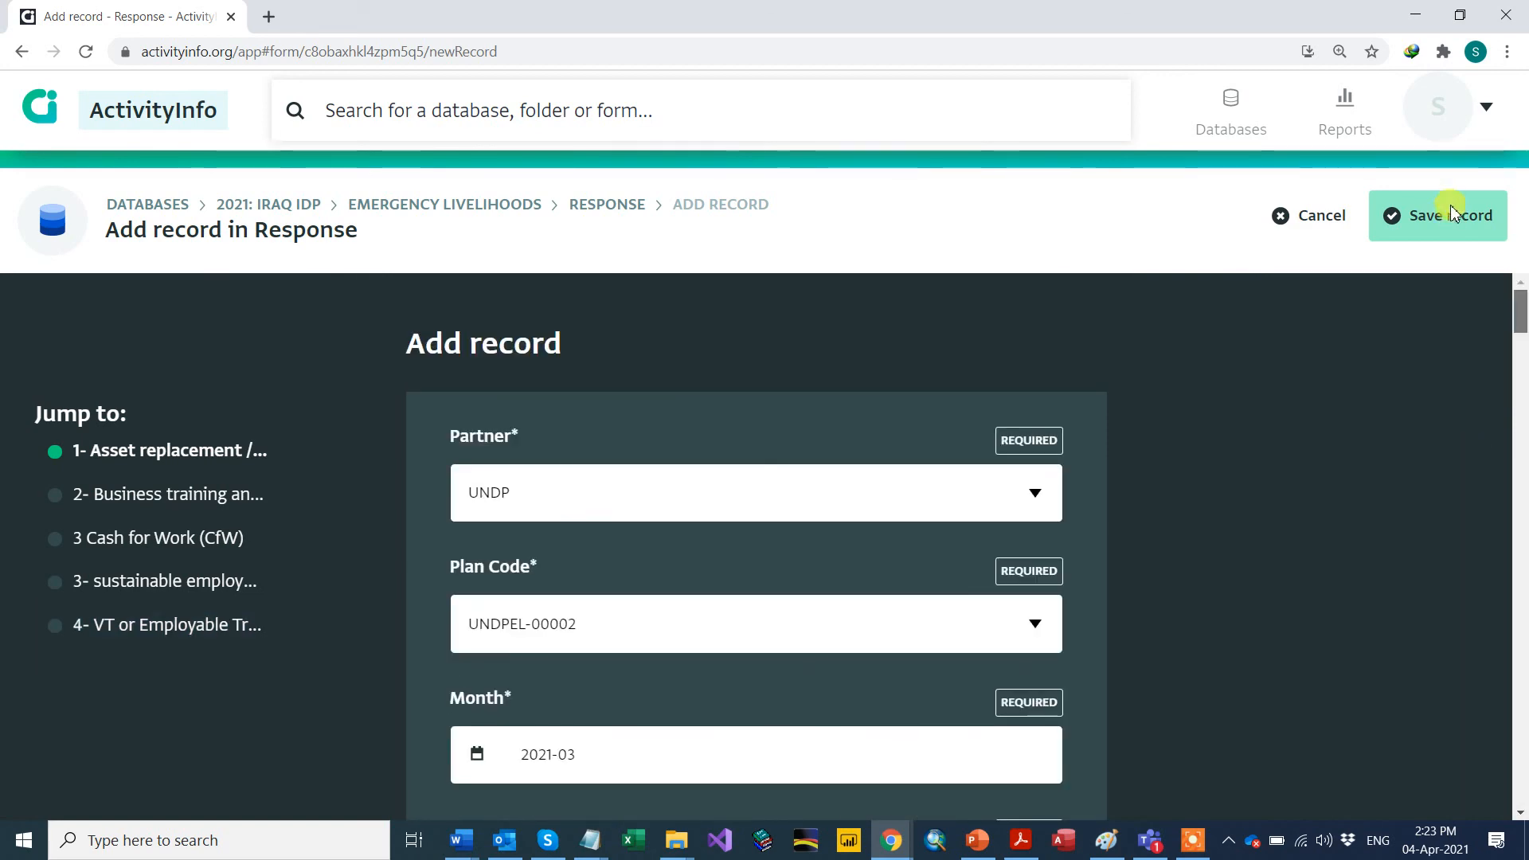
scroll(1420, 318, "down", 2)
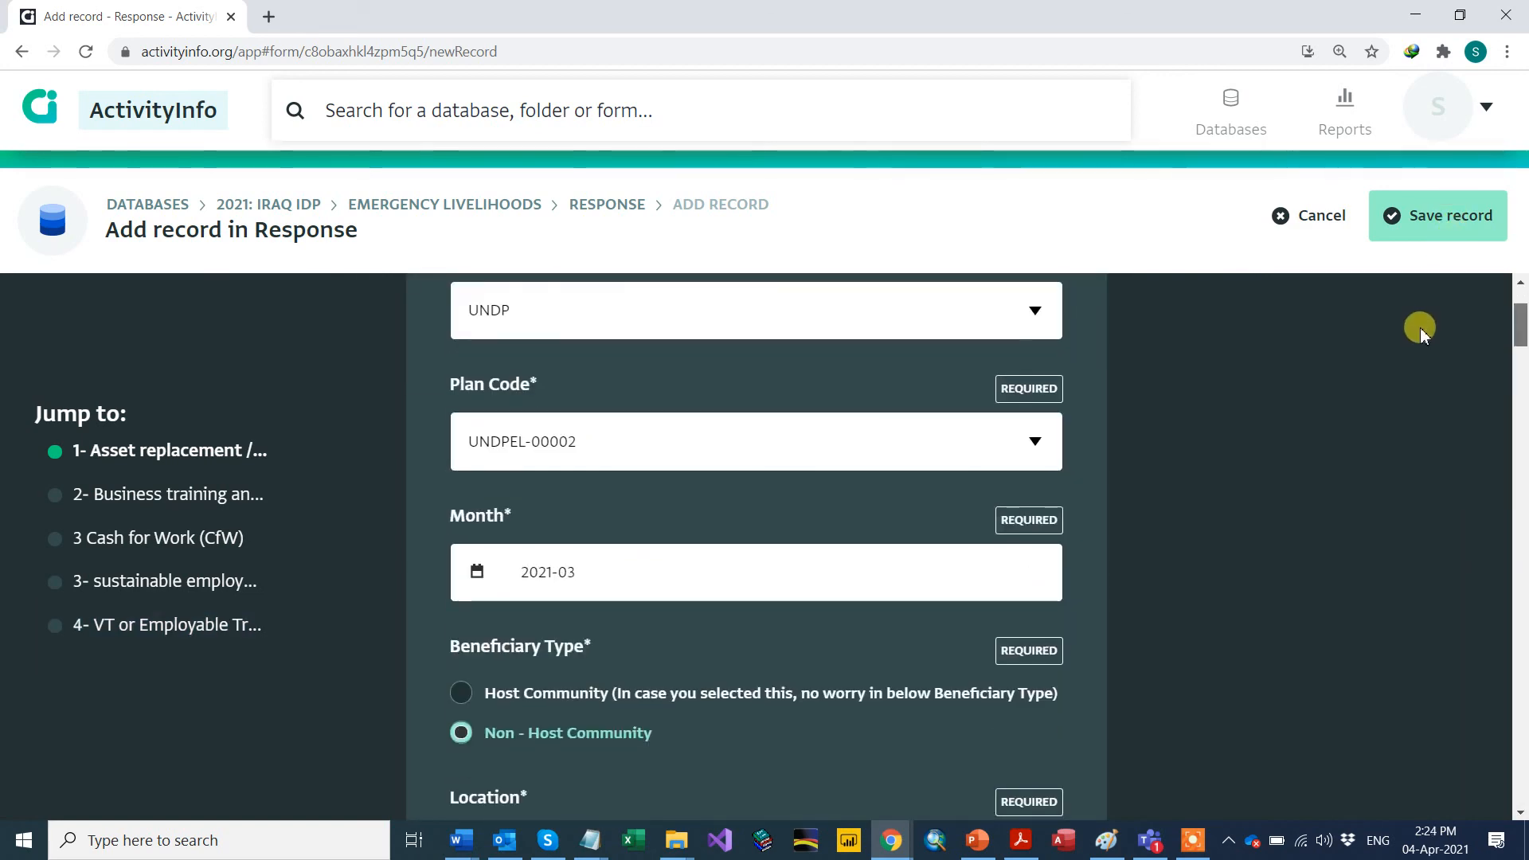
left_click_drag(1420, 327, 1521, 797)
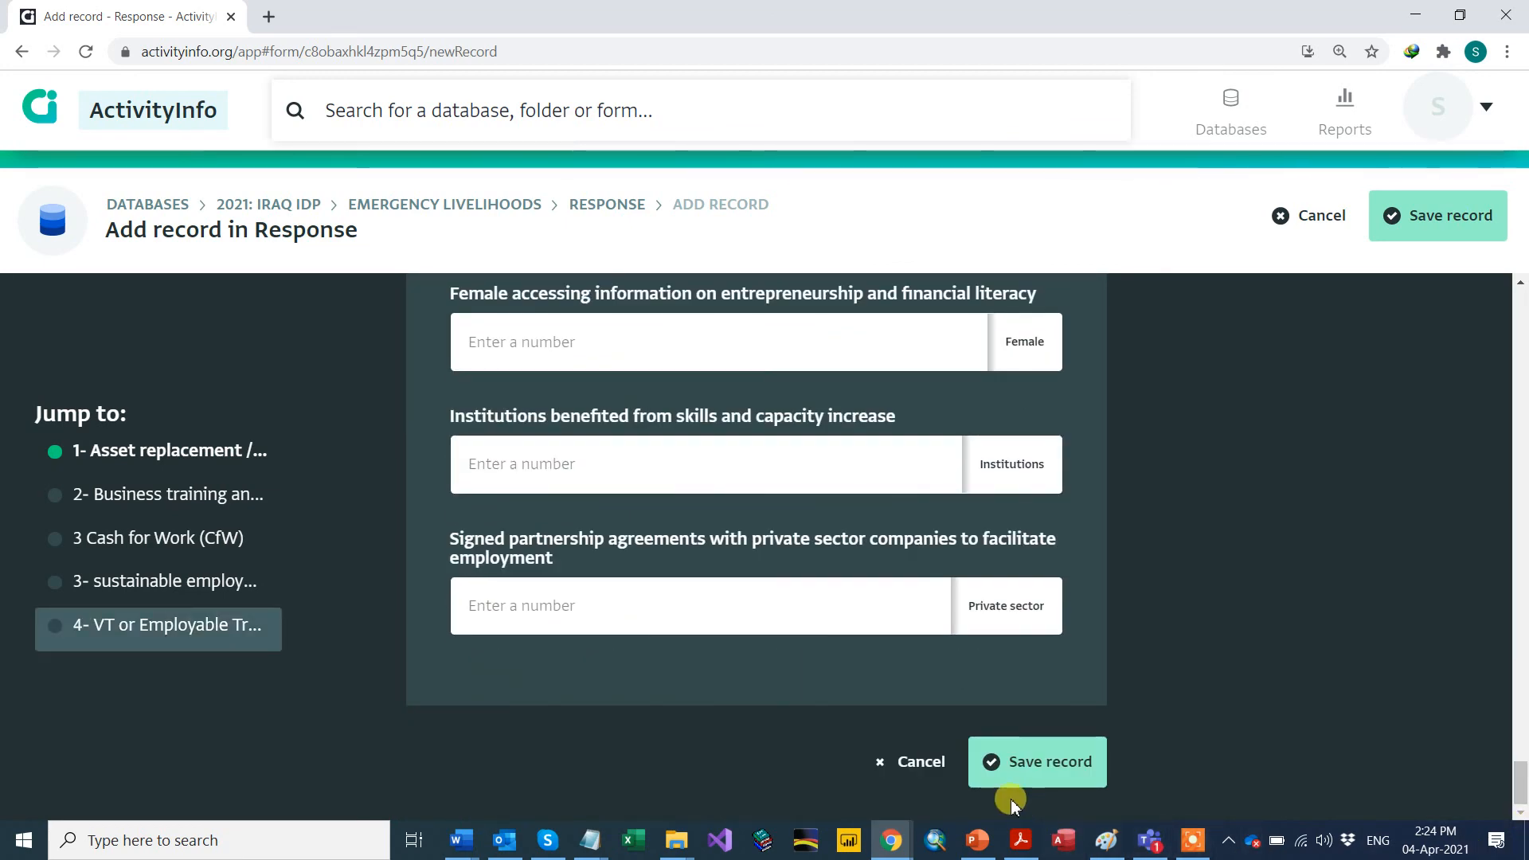
left_click(1020, 756)
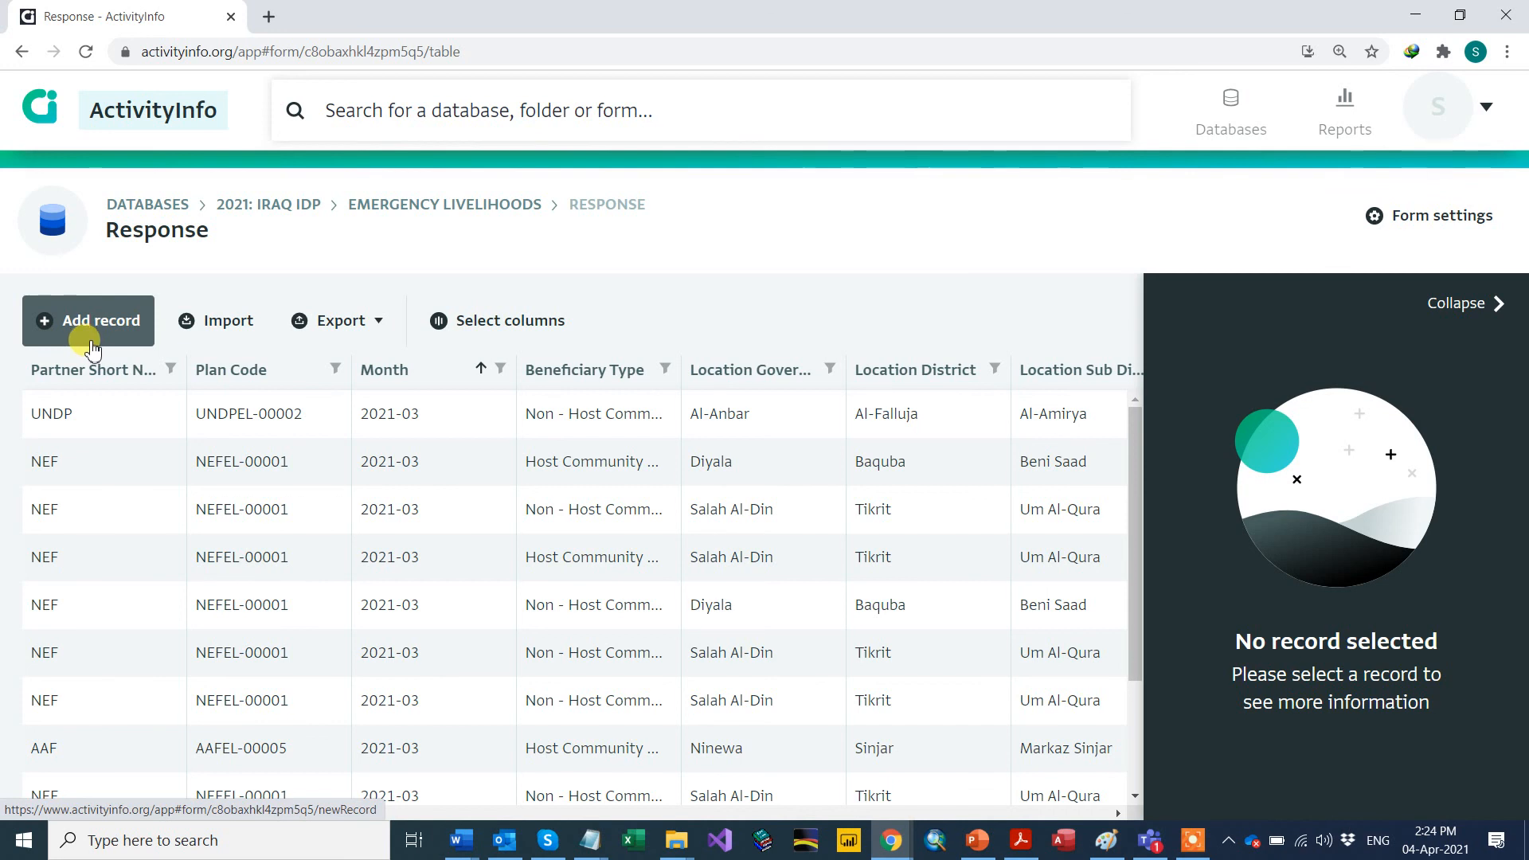
Step: Start a new Response record and open its Partner list
left_click(91, 334)
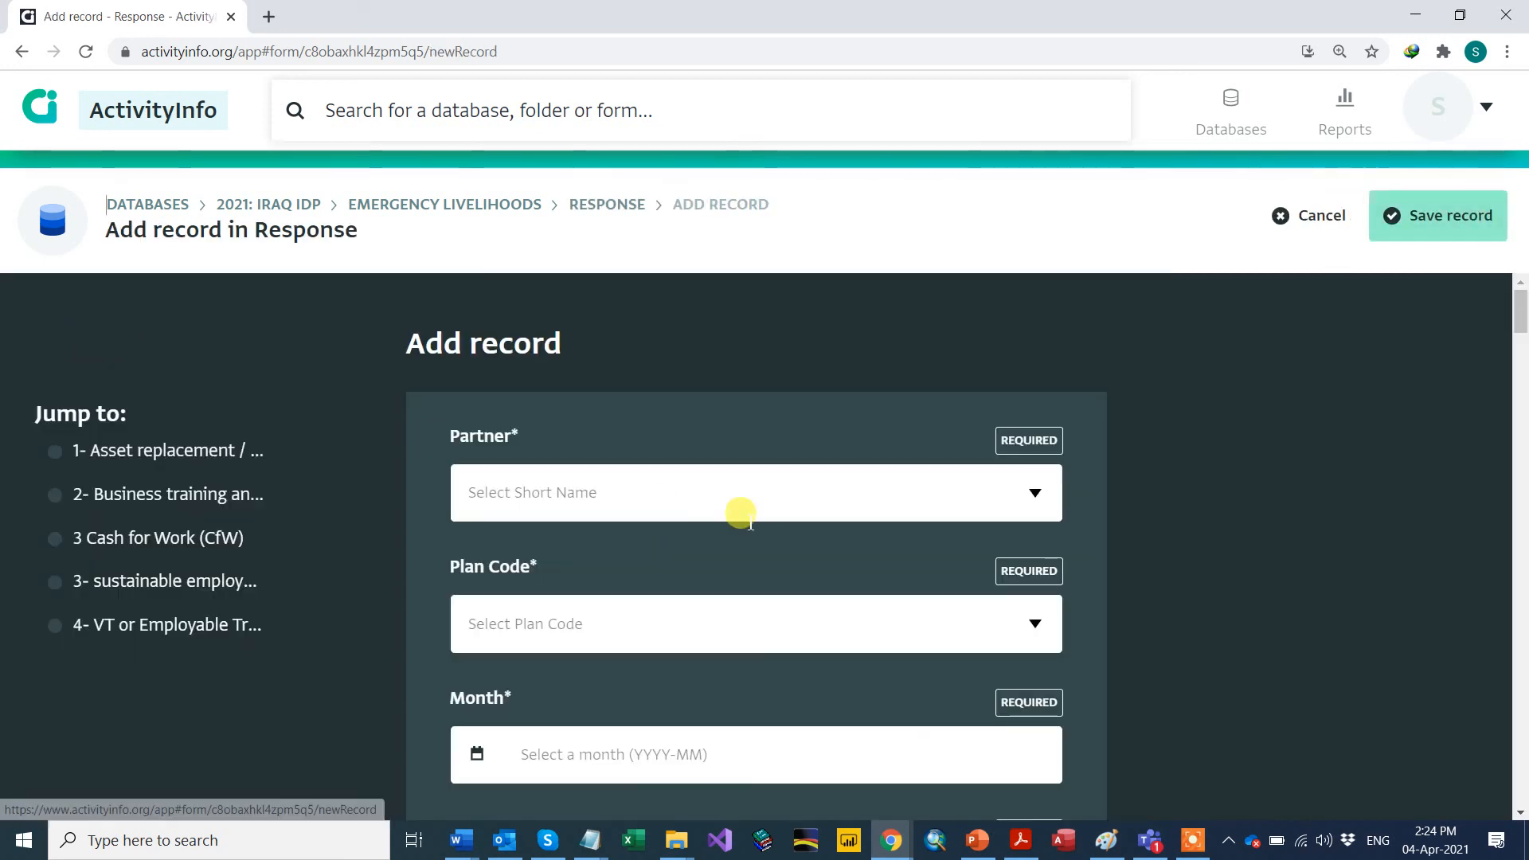
scroll(940, 521, "down", 1)
left_click(1035, 394)
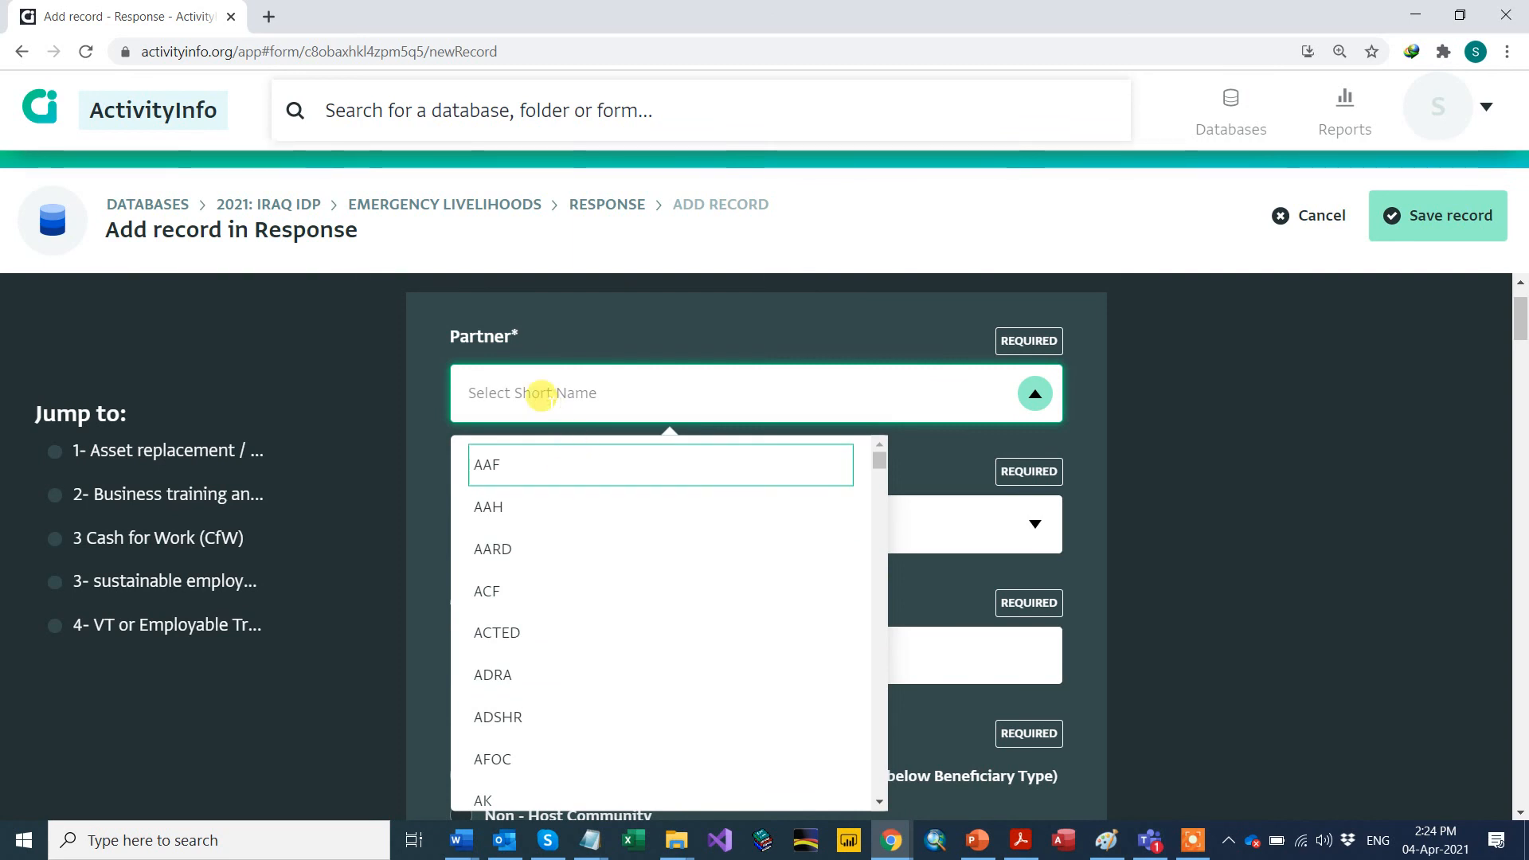
Step: Set Partner to UNDP and Plan Code to UNDPEL-00002 using the filtered dropdowns
type("undp")
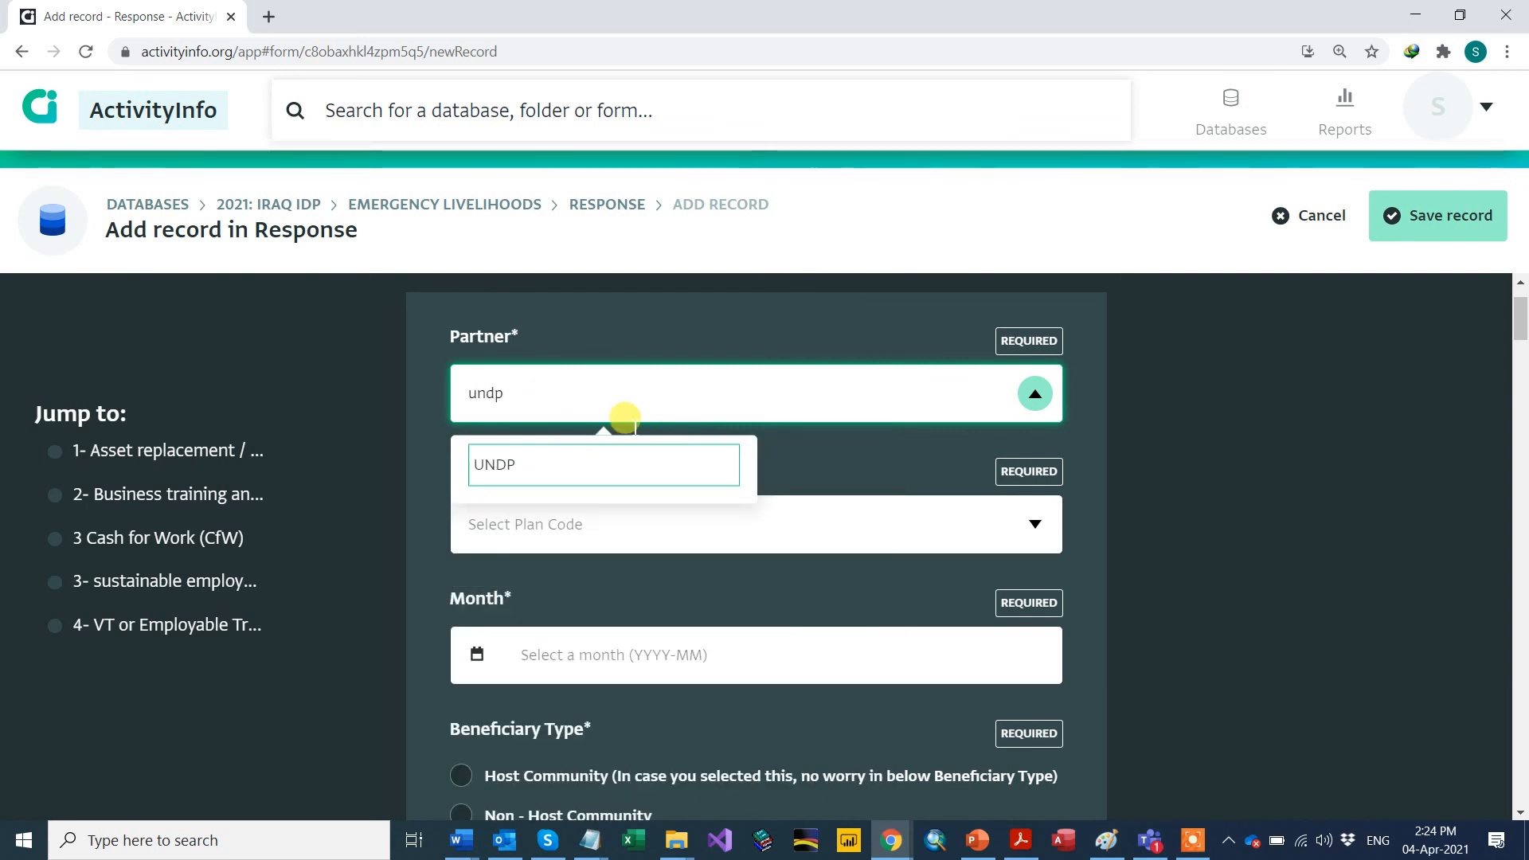
left_click(514, 462)
left_click(1032, 526)
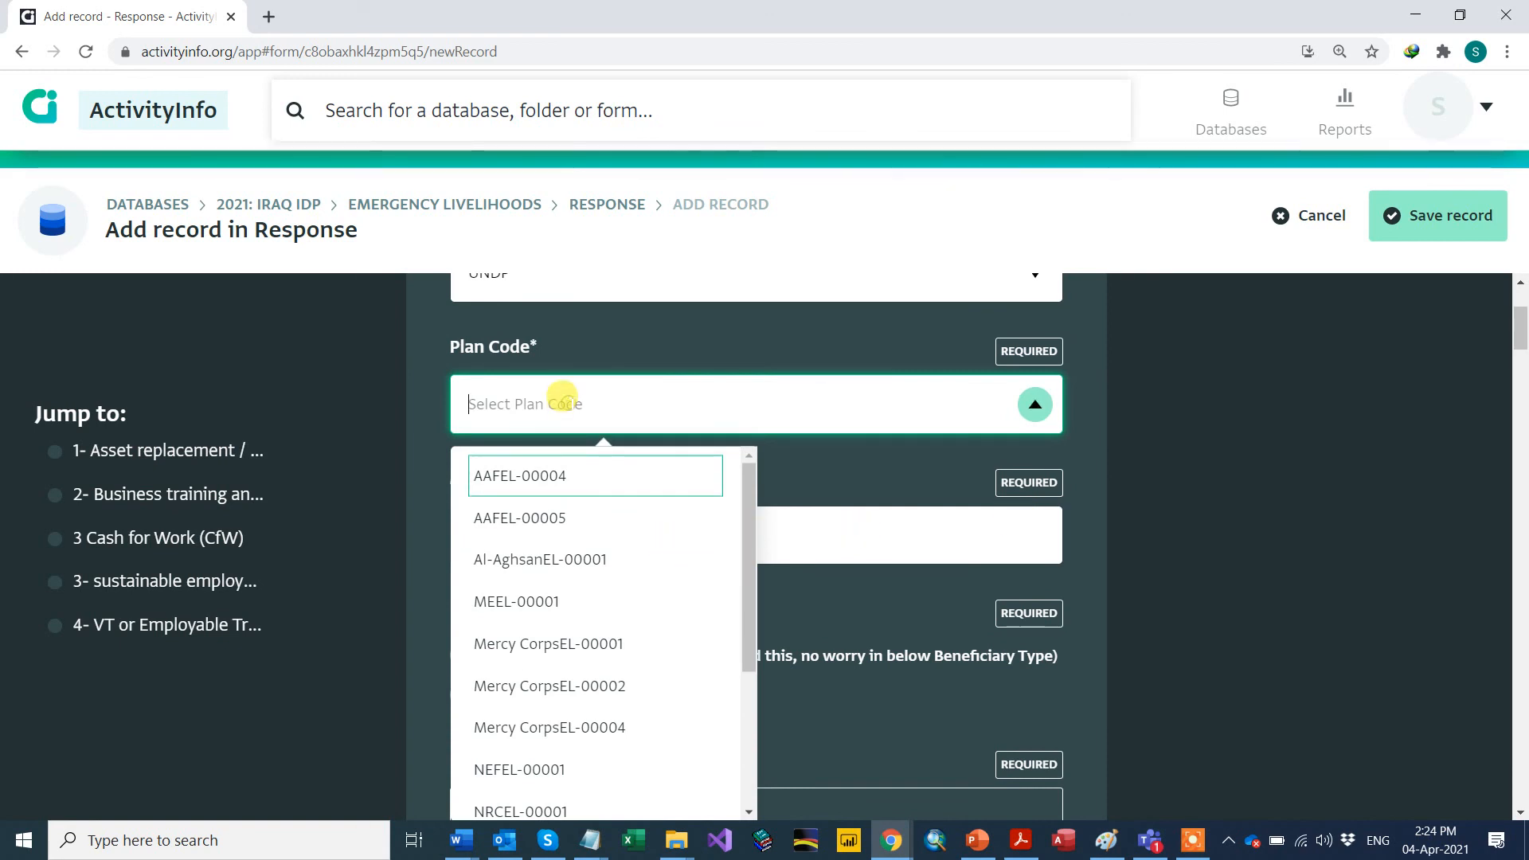
type("un")
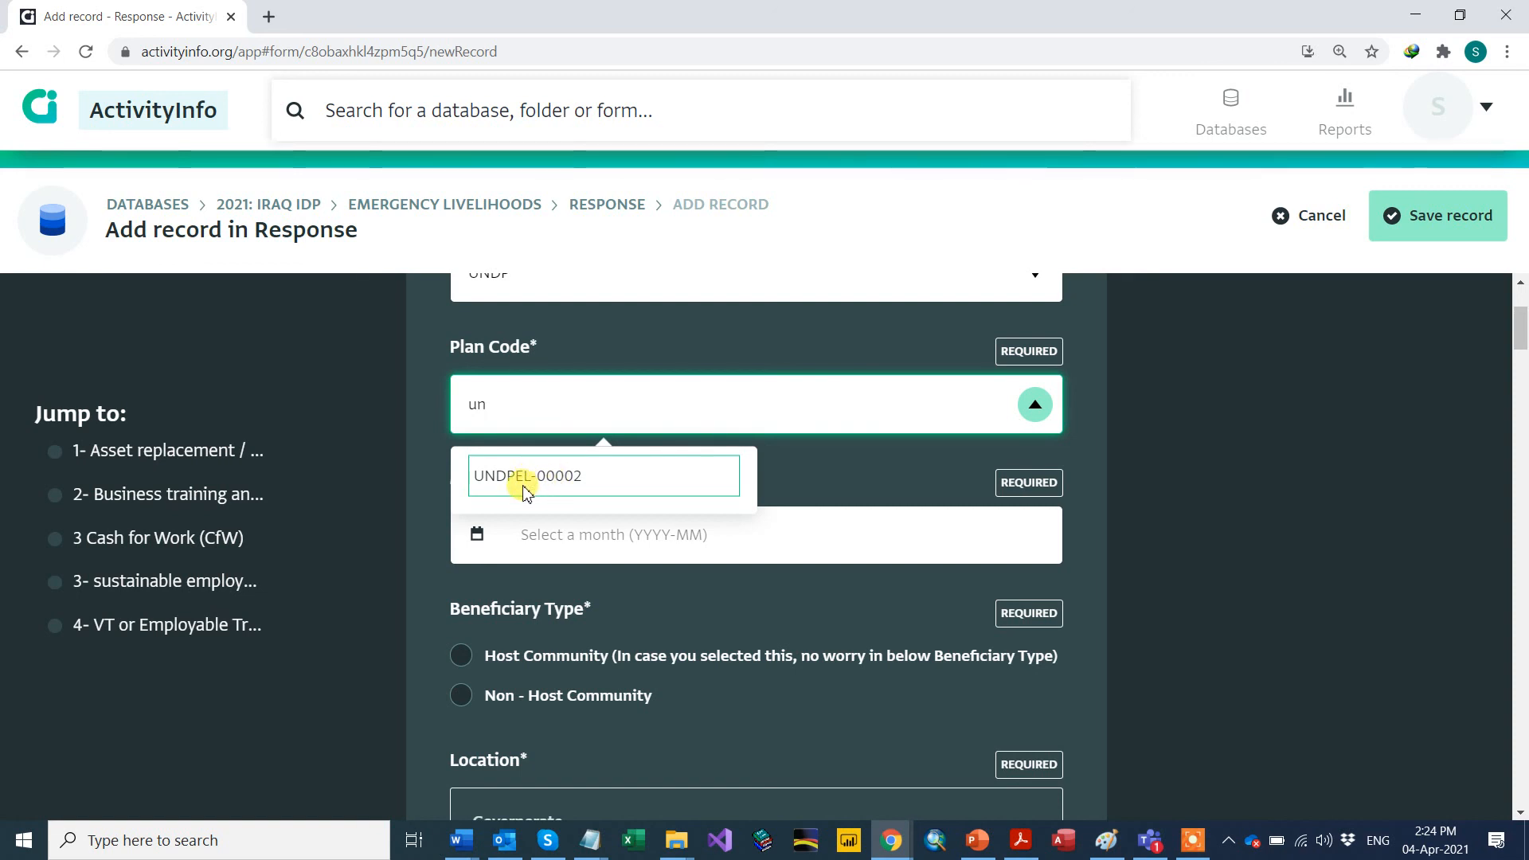
left_click(579, 483)
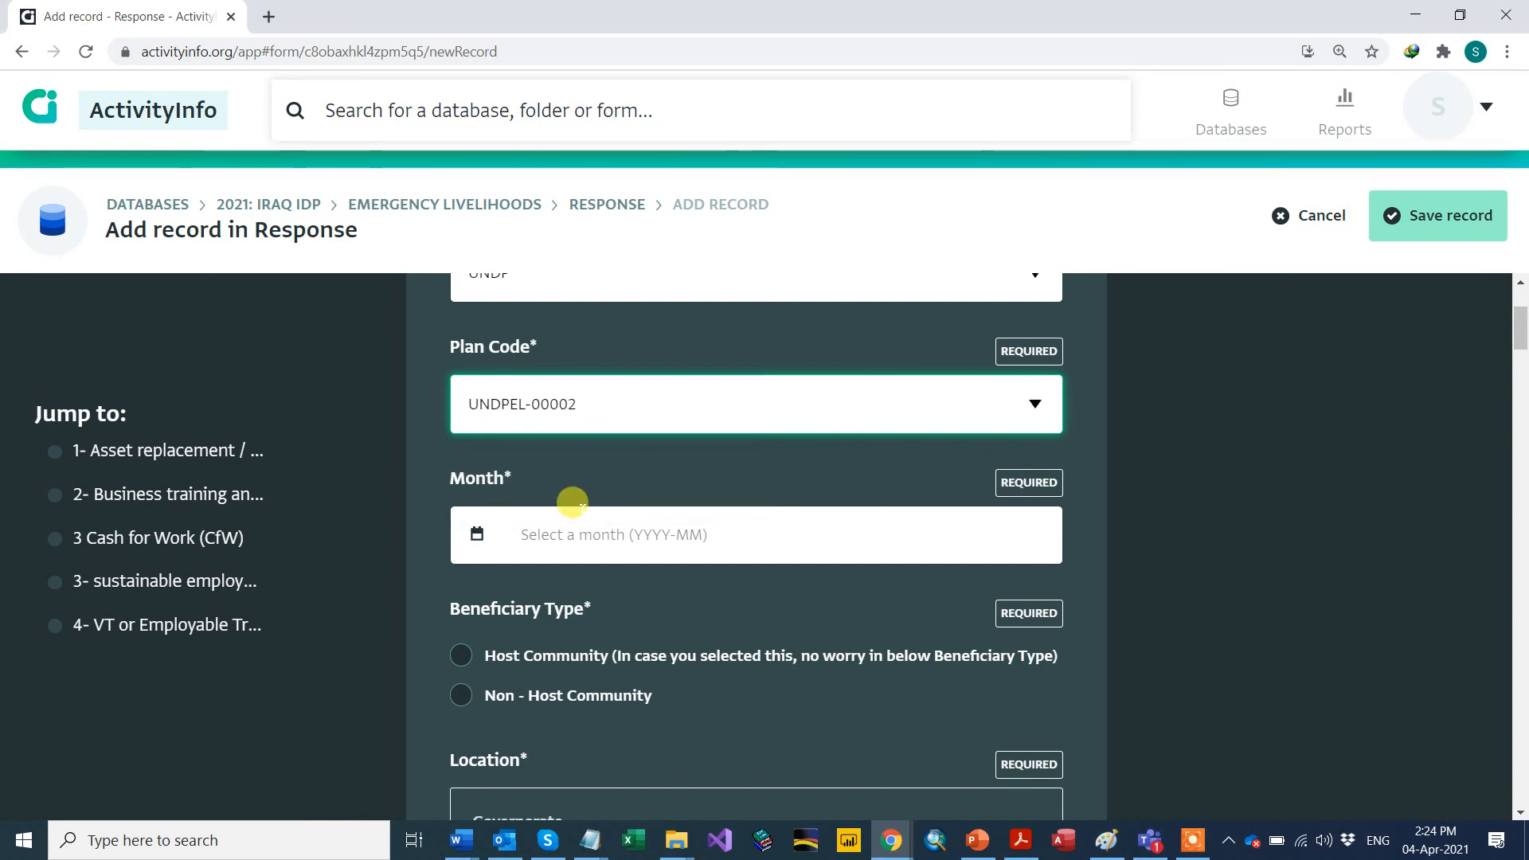
left_click(548, 529)
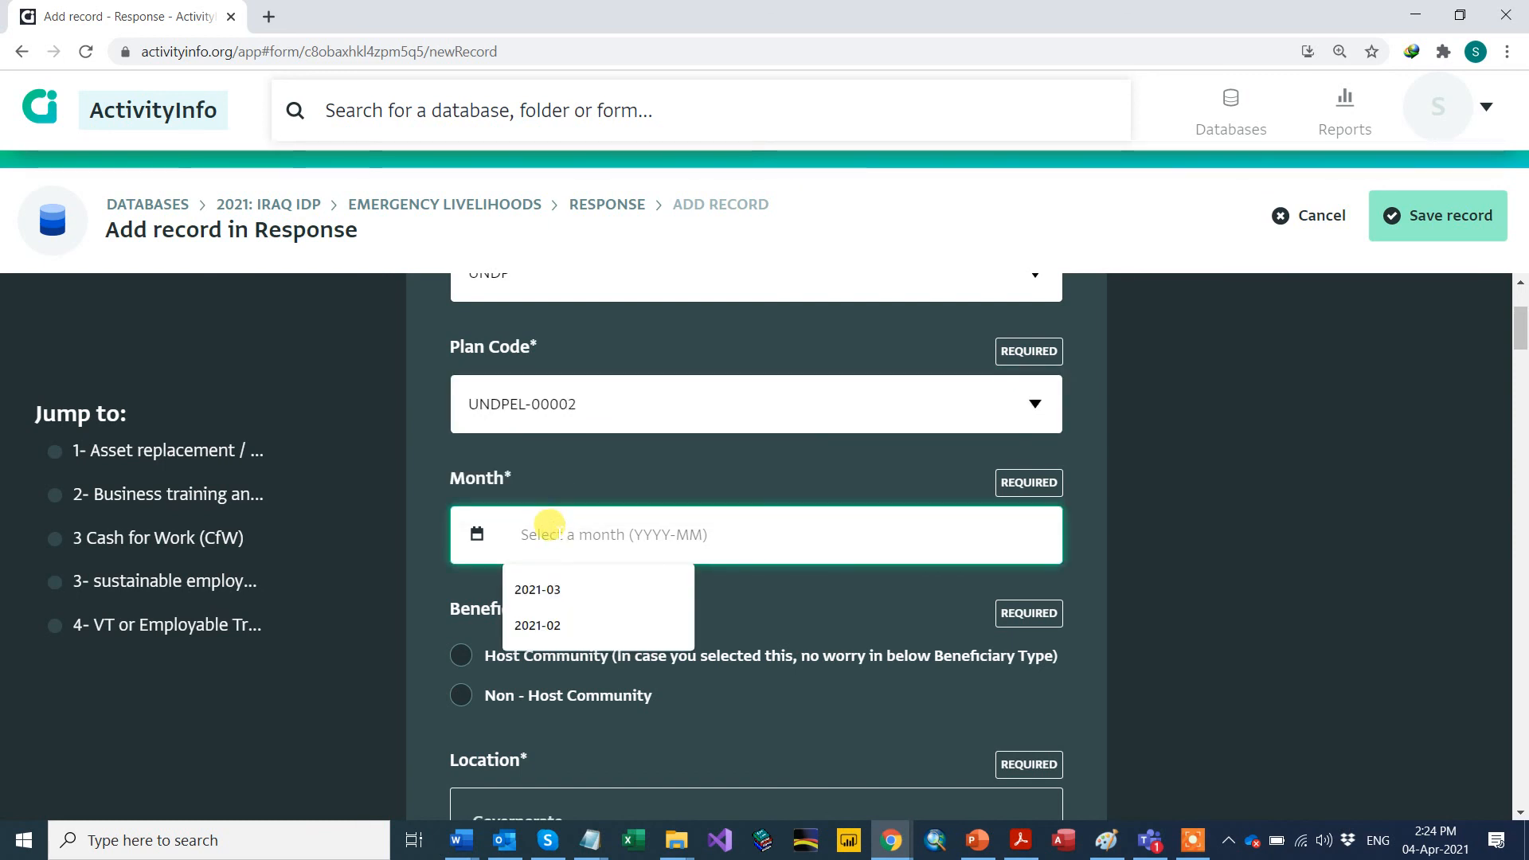
Step: Set the new record's Month to 2021-03 in the month picker
left_click(473, 535)
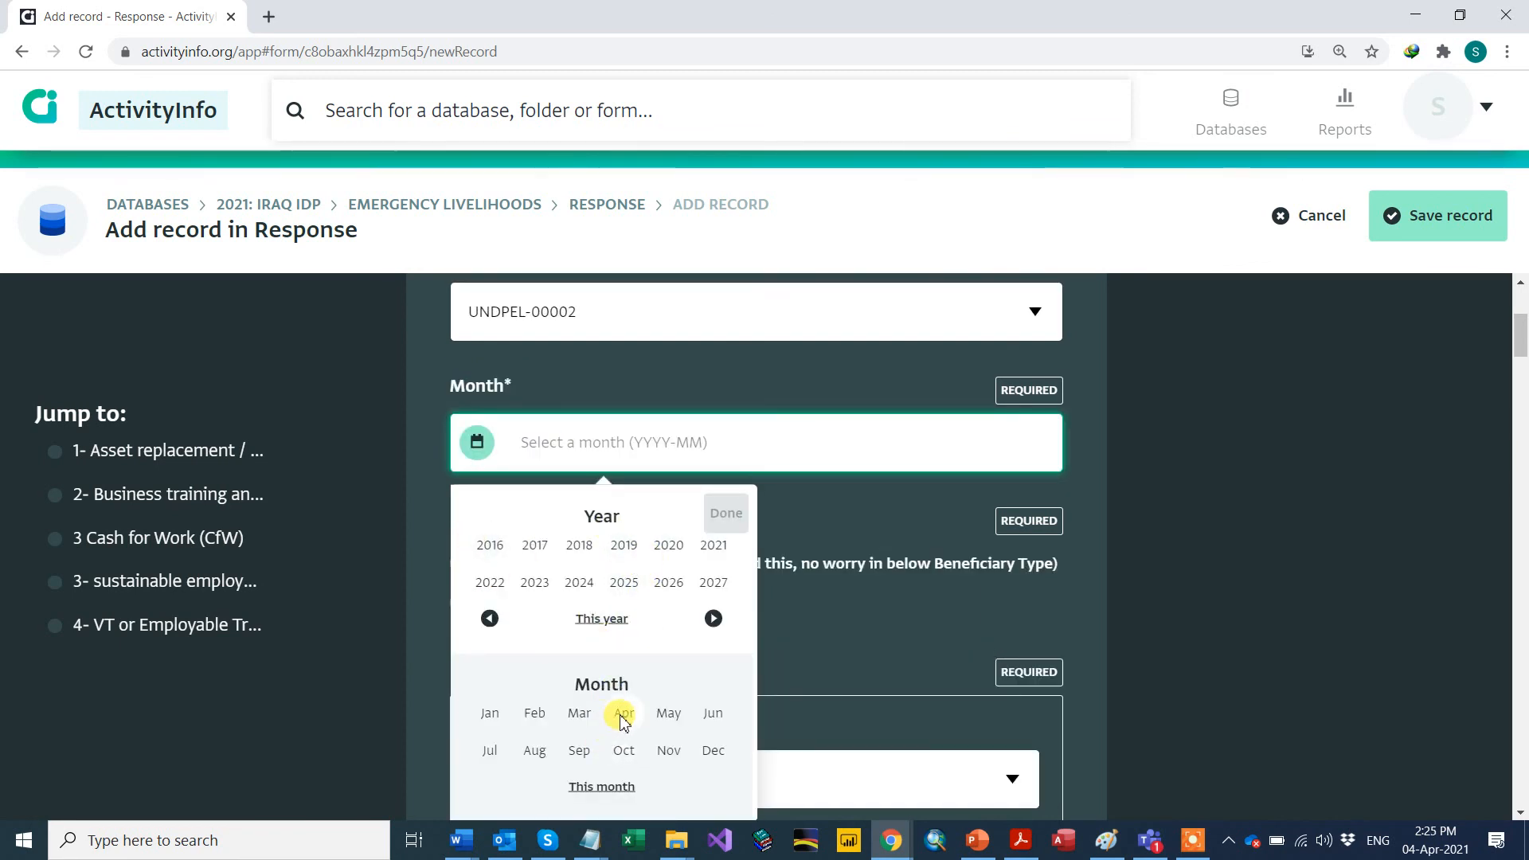
left_click(579, 711)
left_click(602, 619)
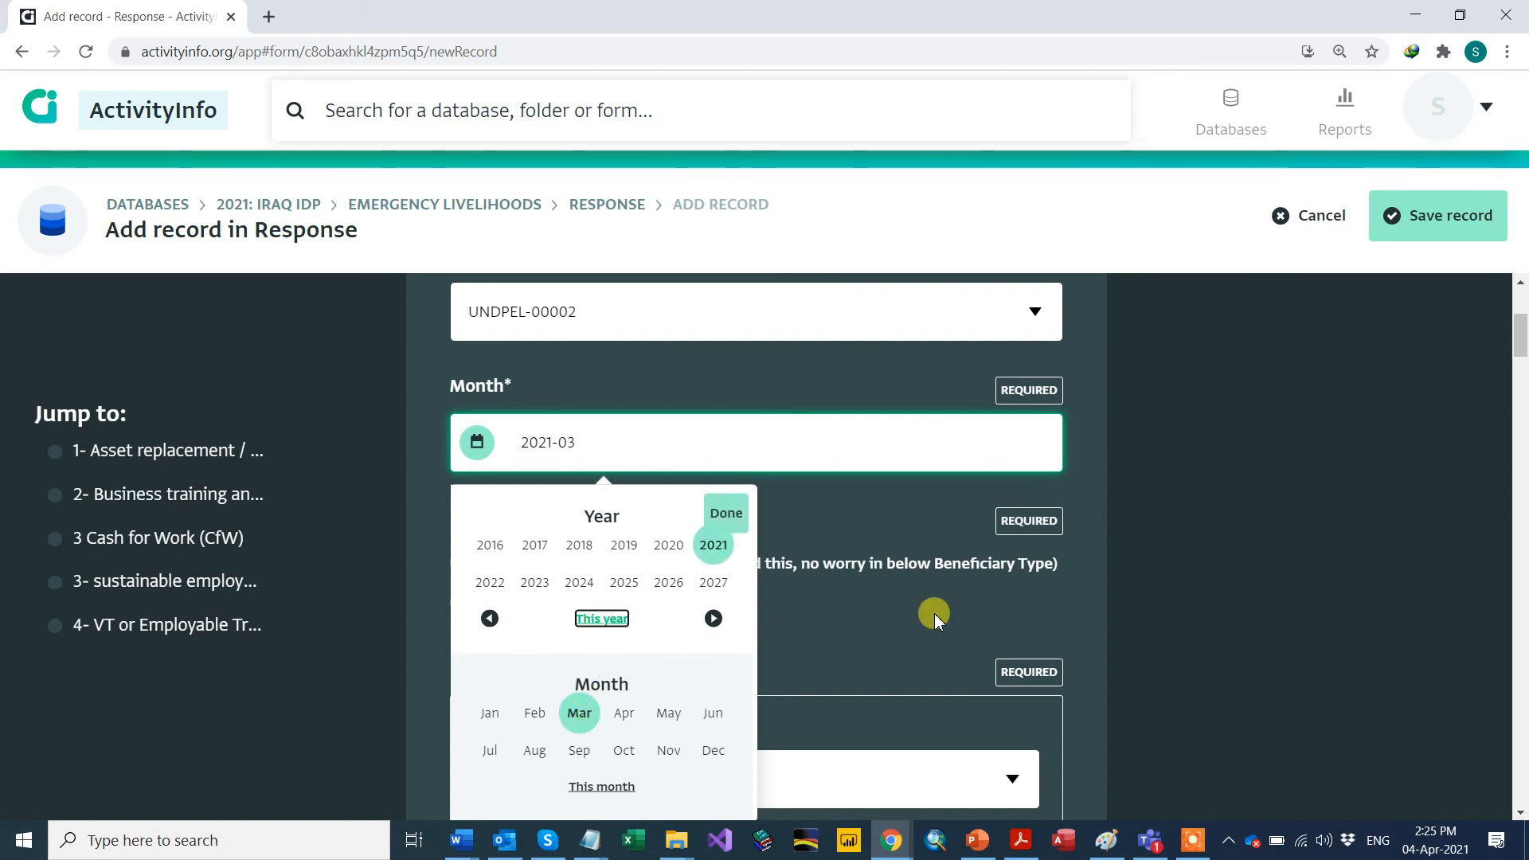
left_click(1094, 596)
Step: Change the beneficiary type from Host Community to Non - Host Community
left_click(467, 568)
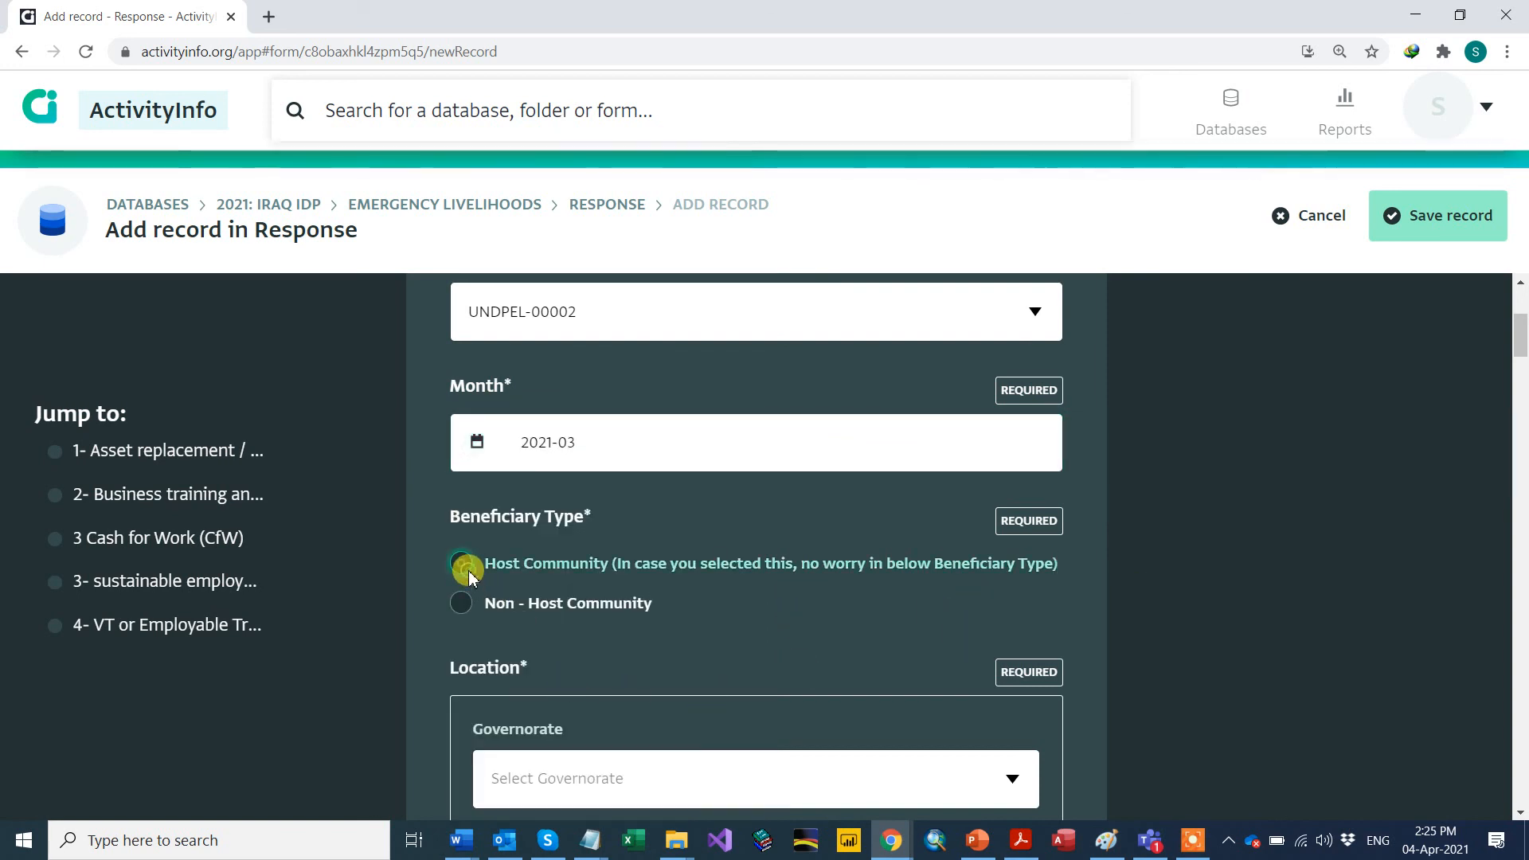
scroll(468, 570, "down", 1)
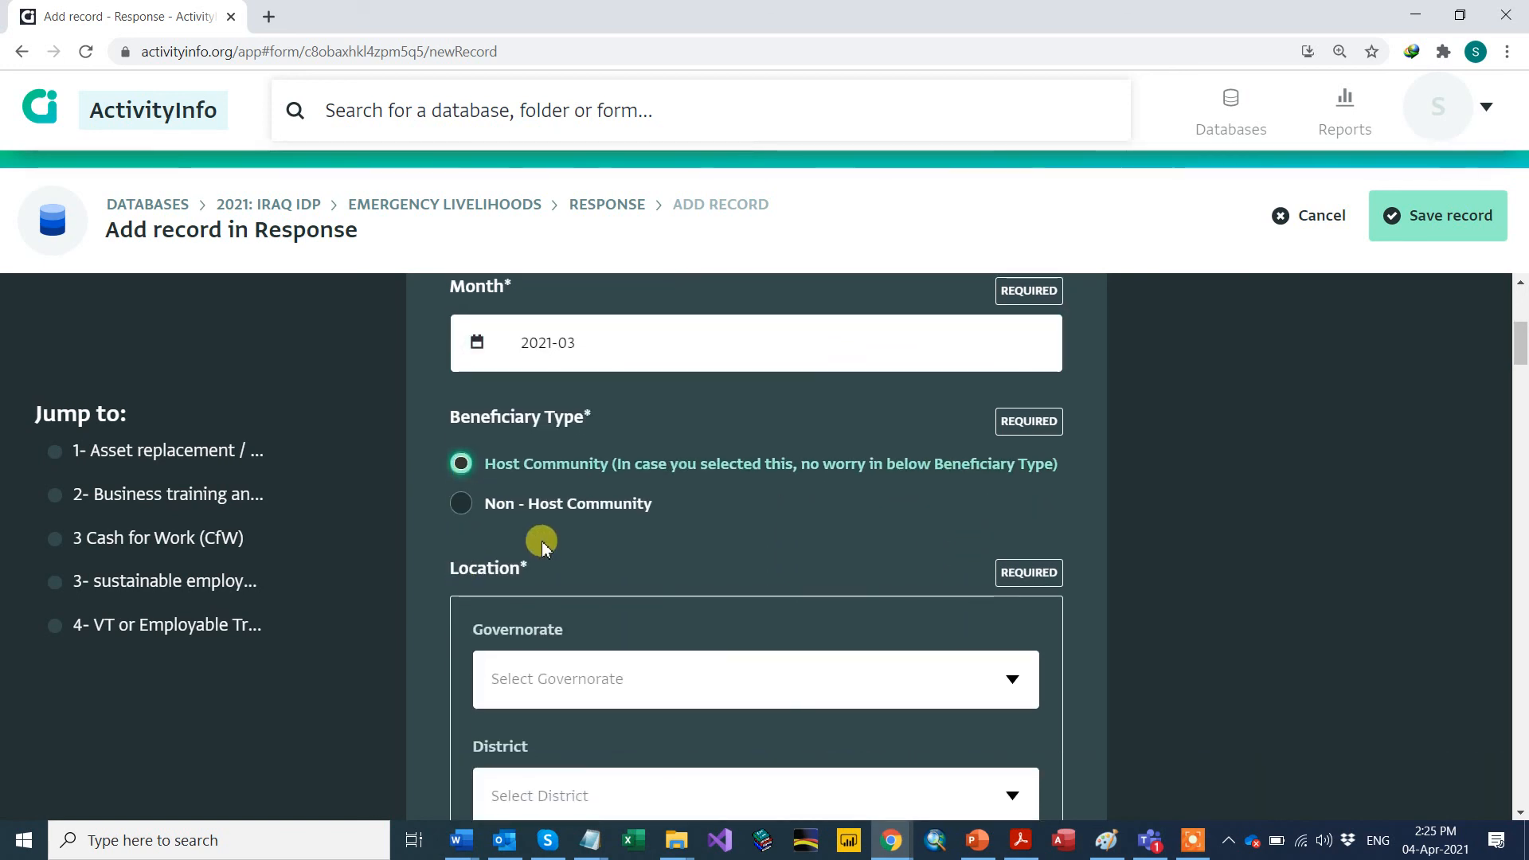
scroll(541, 542, "down", 1)
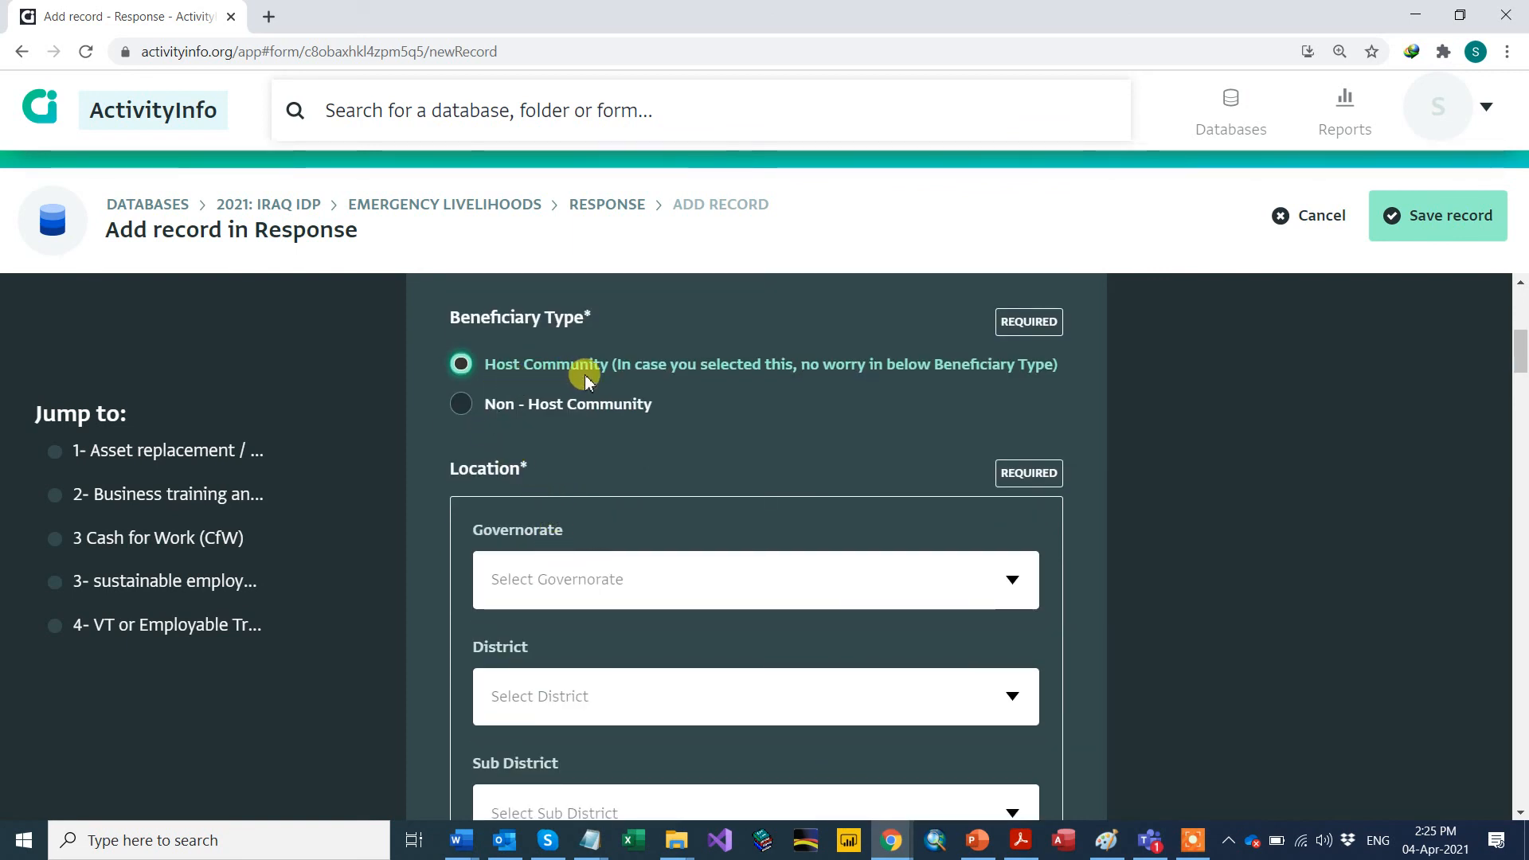
left_click(461, 404)
scroll(537, 481, "down", 1)
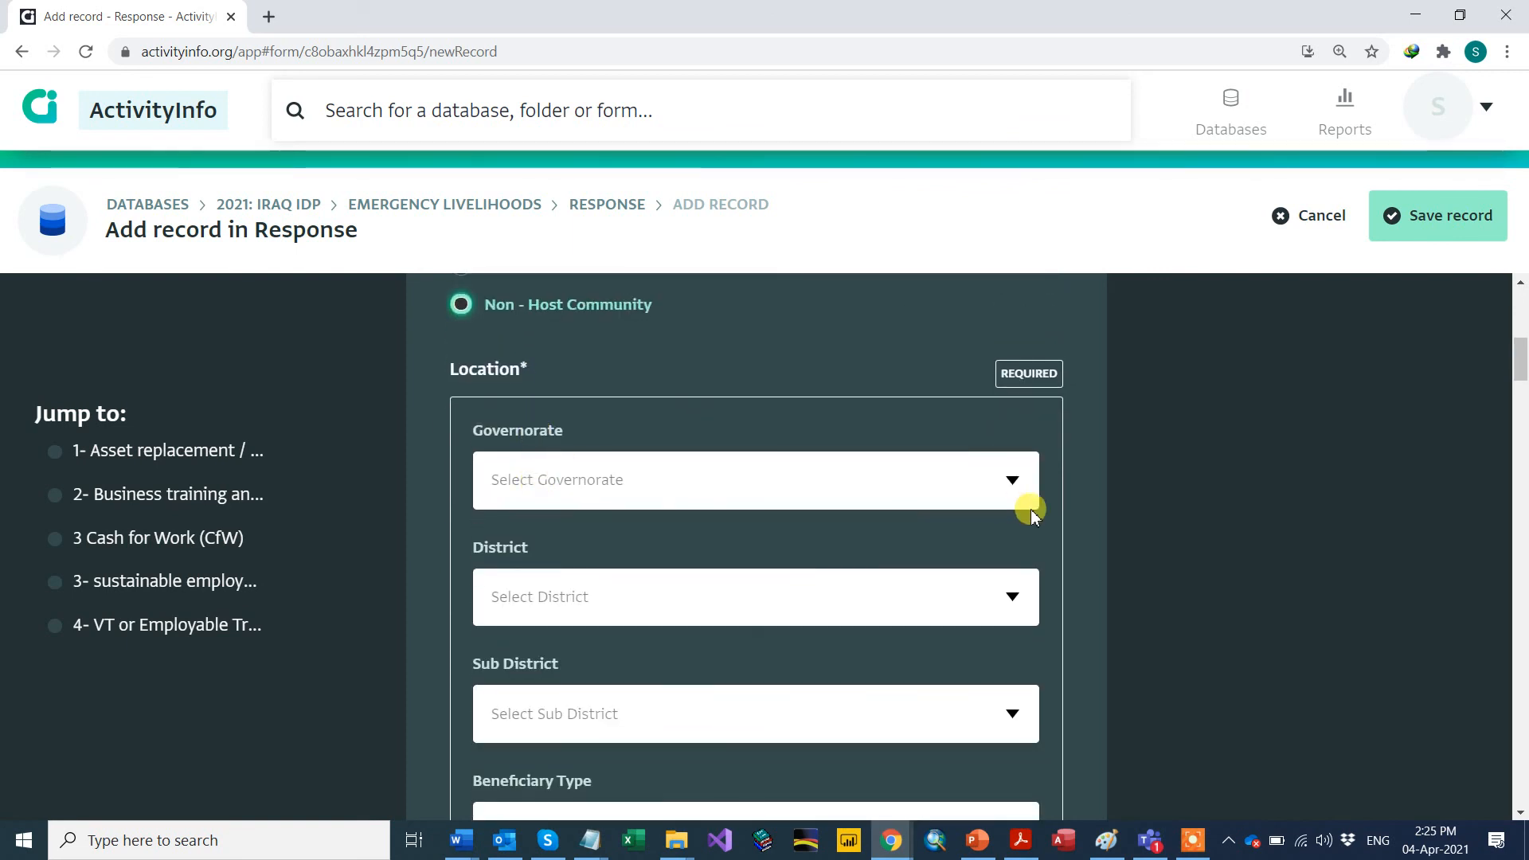
Step: Choose Al-Anbar as governorate and Al-Kaim as district
left_click(1009, 482)
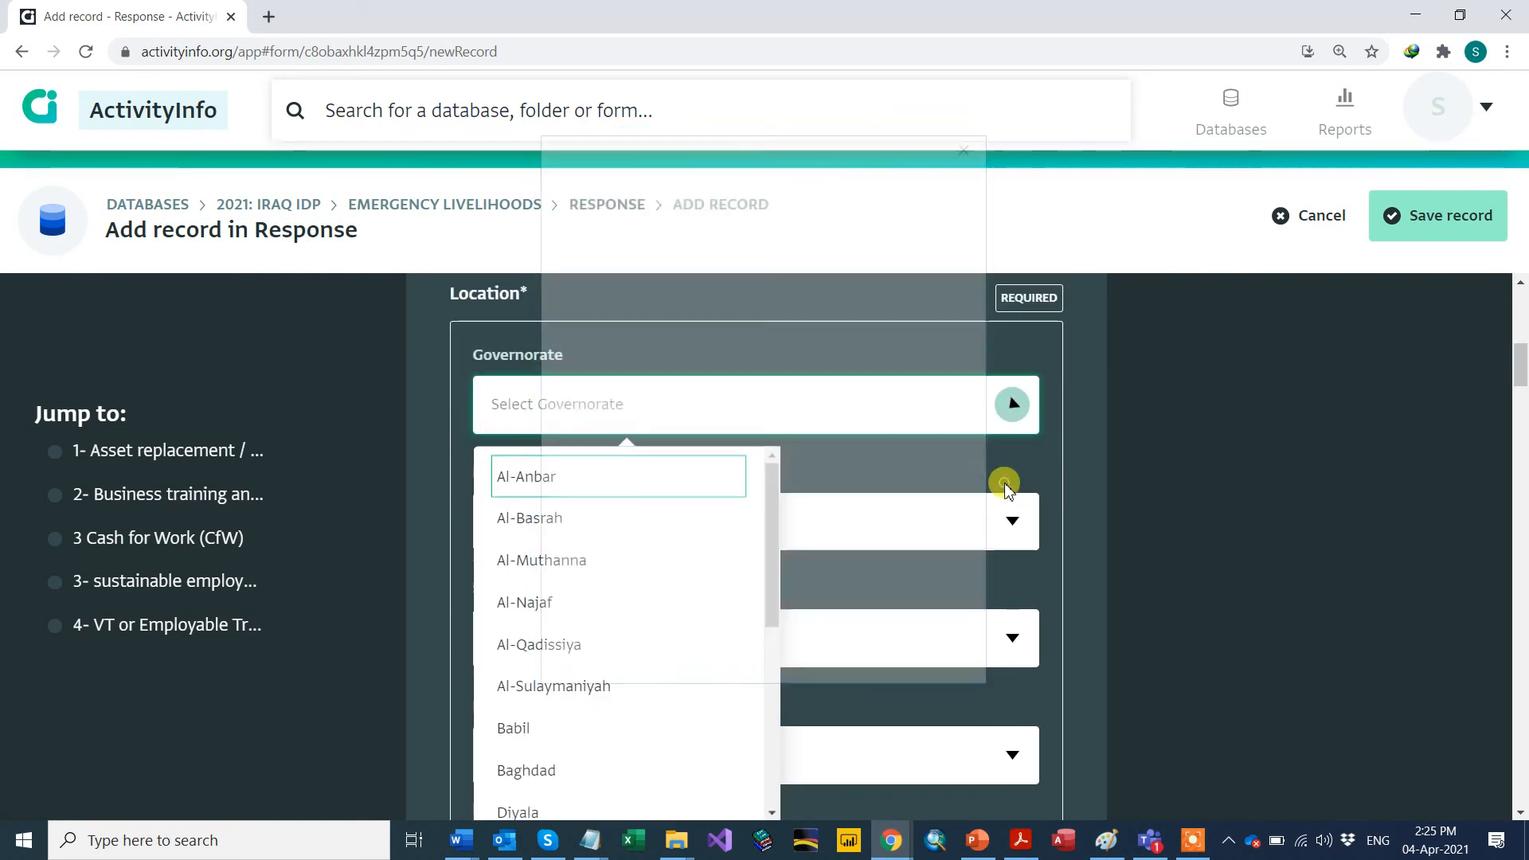
left_click(530, 485)
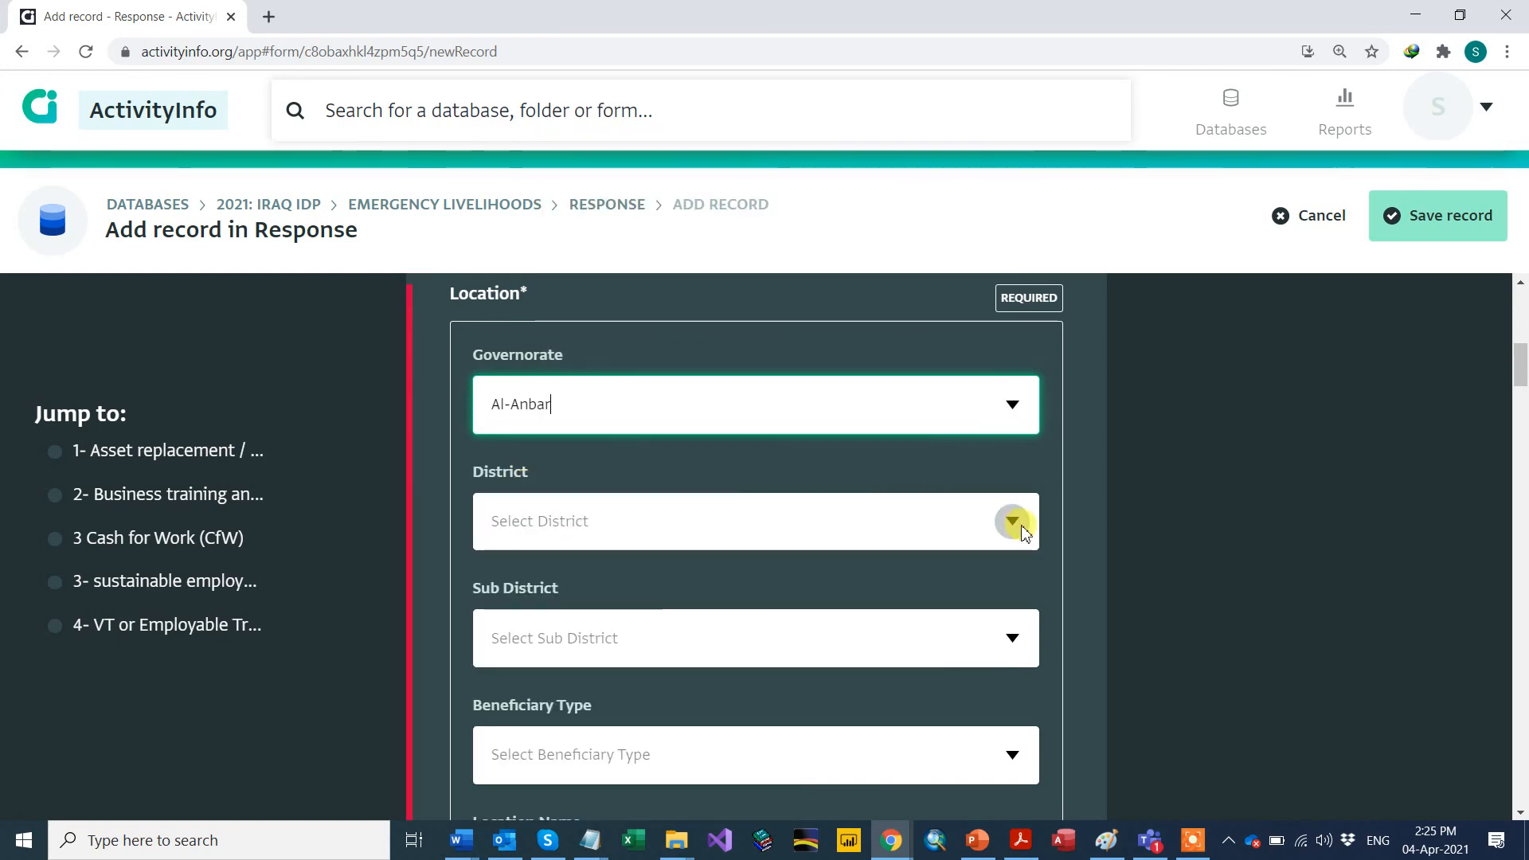
left_click(1013, 523)
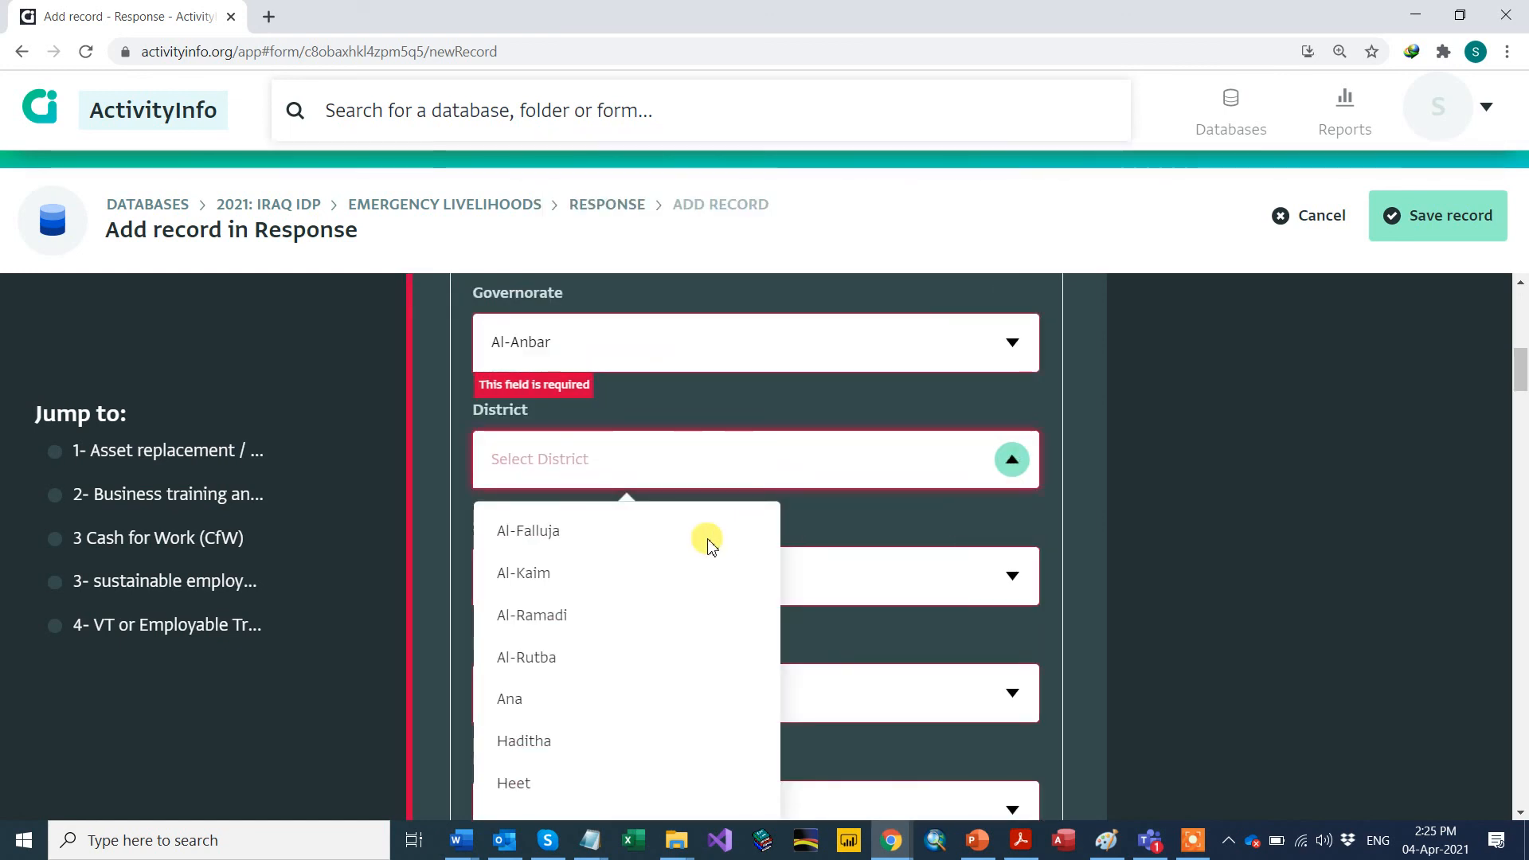
left_click(542, 575)
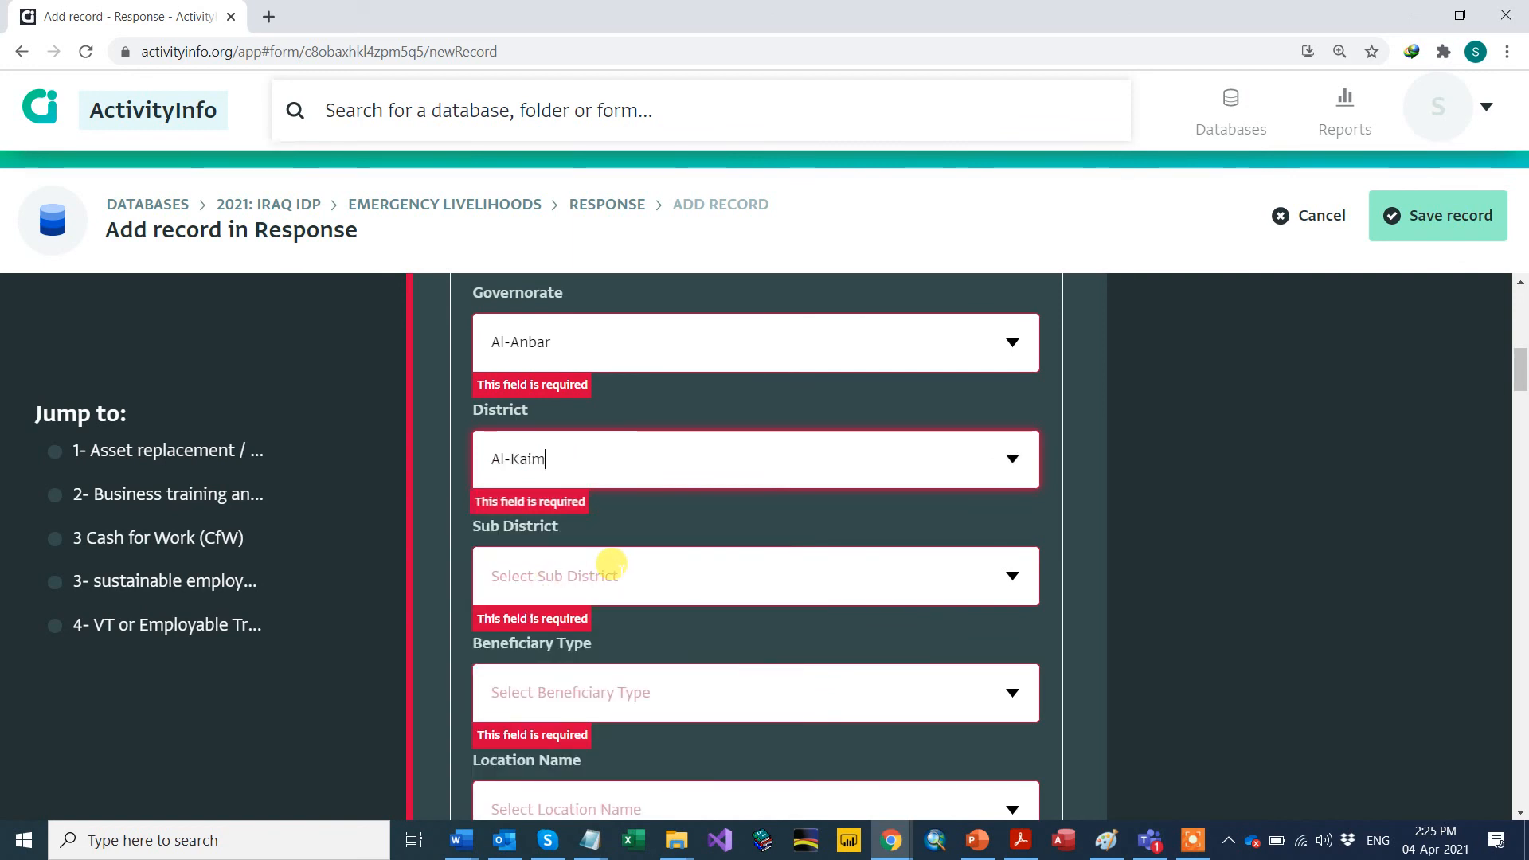
scroll(611, 563, "up", 1)
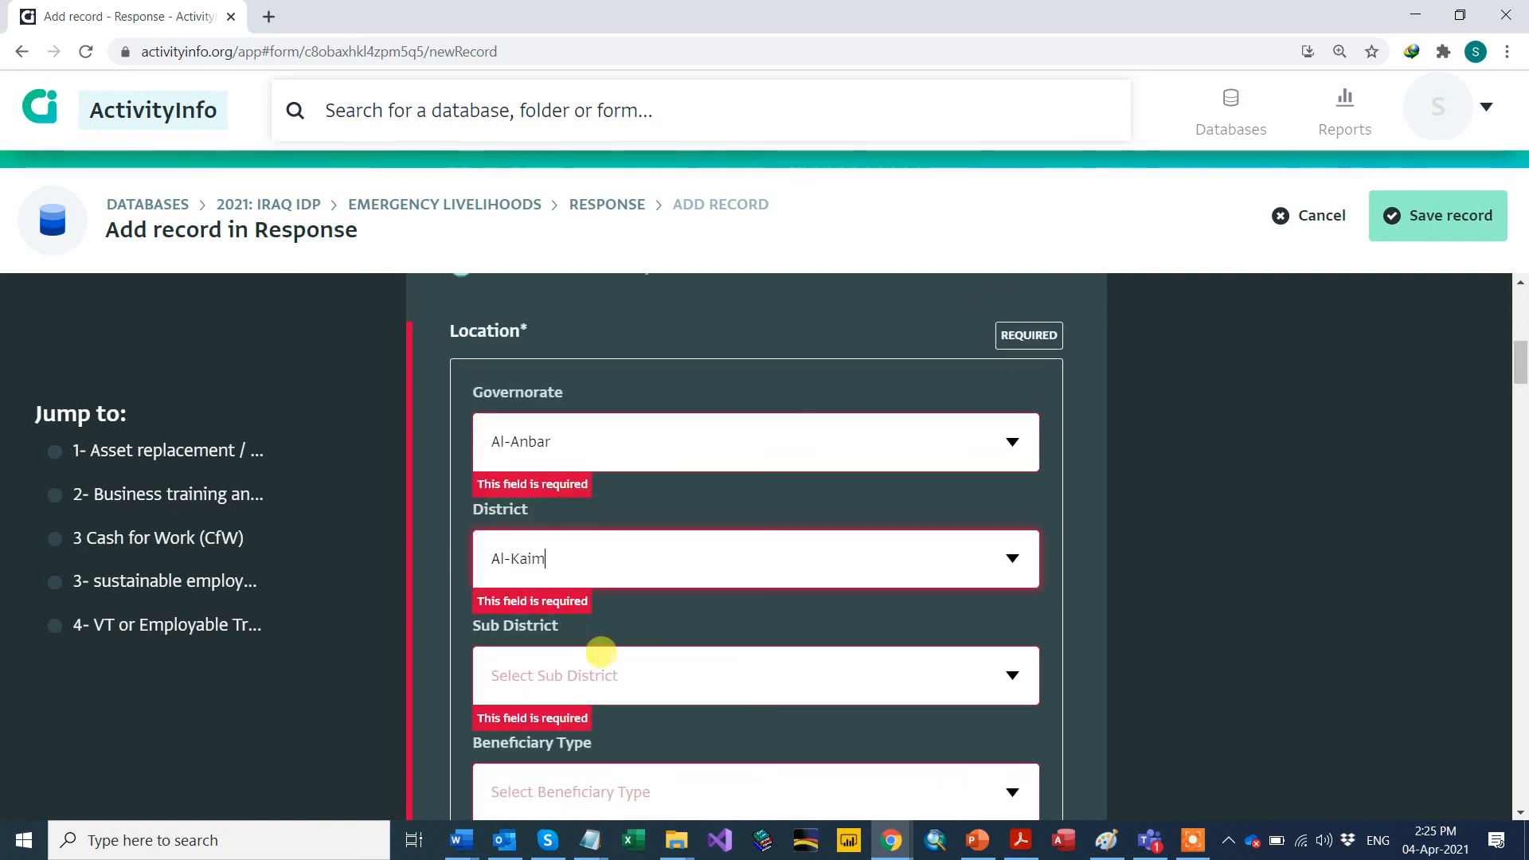
scroll(606, 661, "down", 2)
left_click(547, 478)
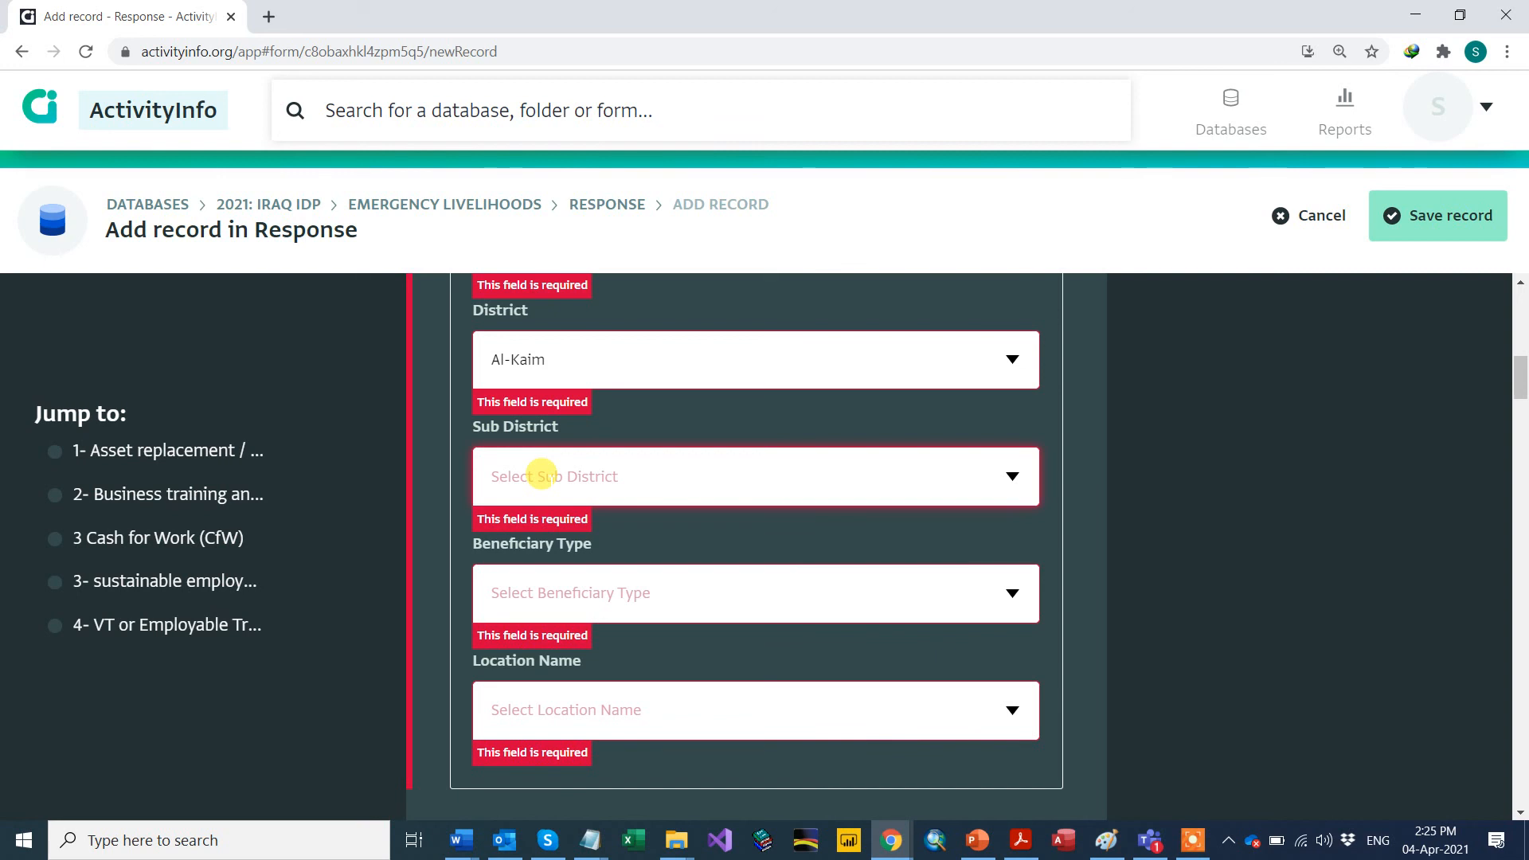
scroll(1048, 455, "up", 5)
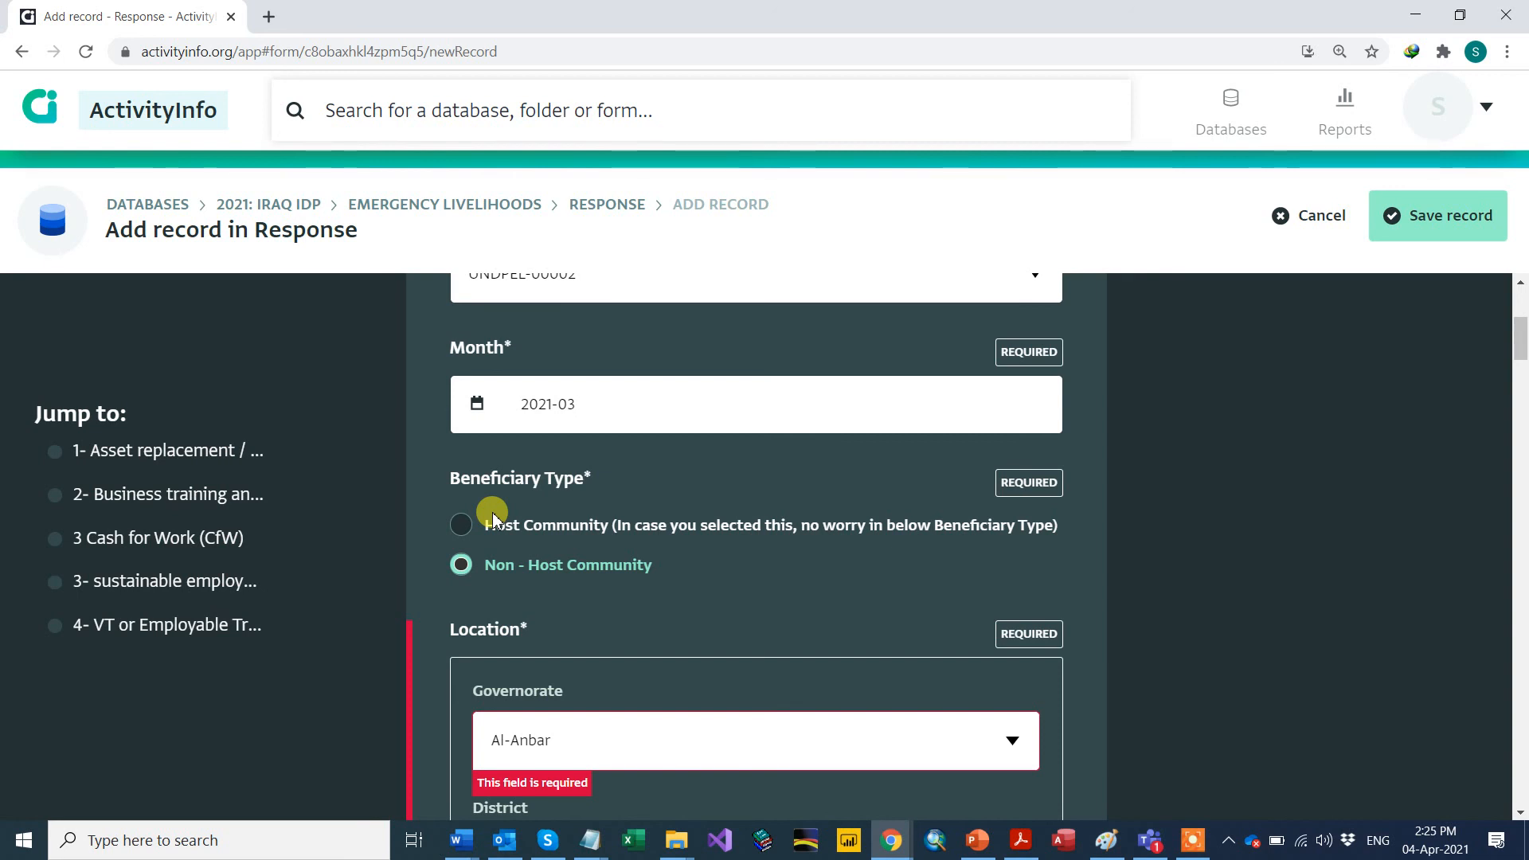
scroll(618, 571, "down", 6)
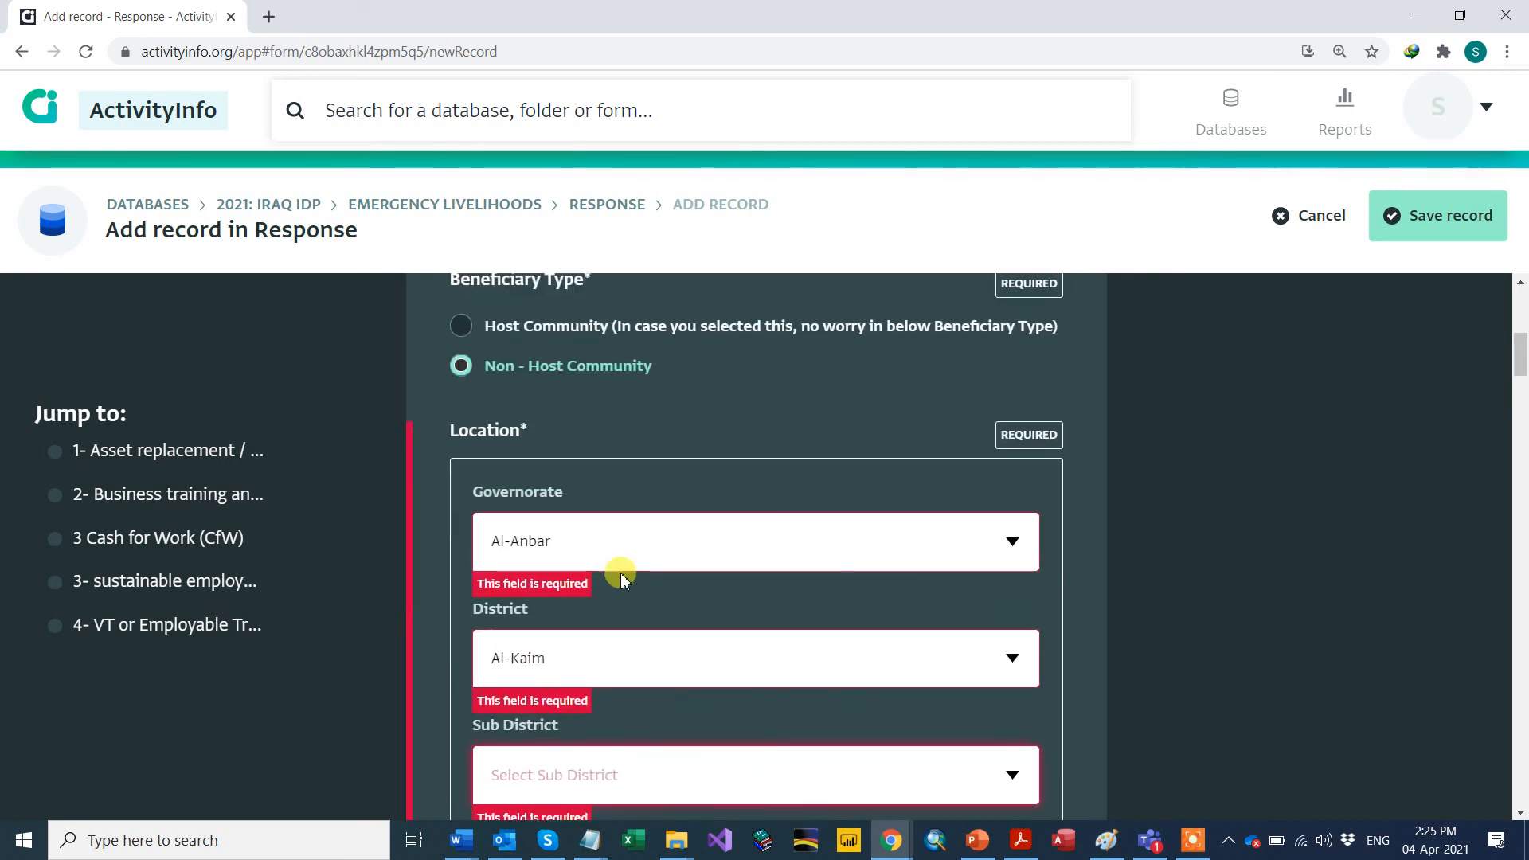
Step: Choose sub-district Al-Obiadi, beneficiary type Returnees and location name Al Ubaydi-4
left_click(1012, 377)
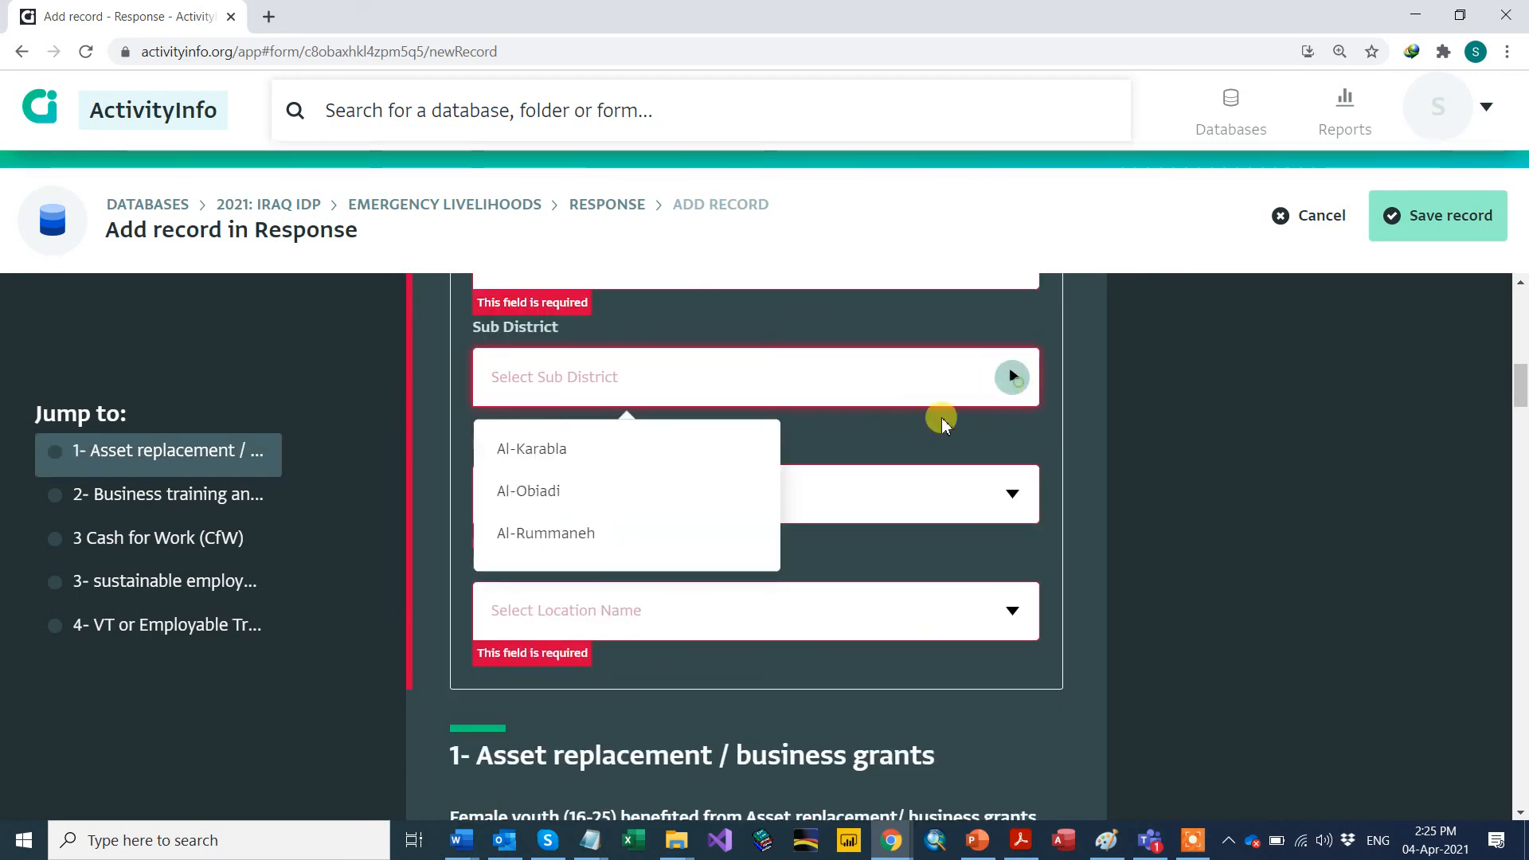
left_click(692, 489)
left_click(1012, 492)
left_click(717, 564)
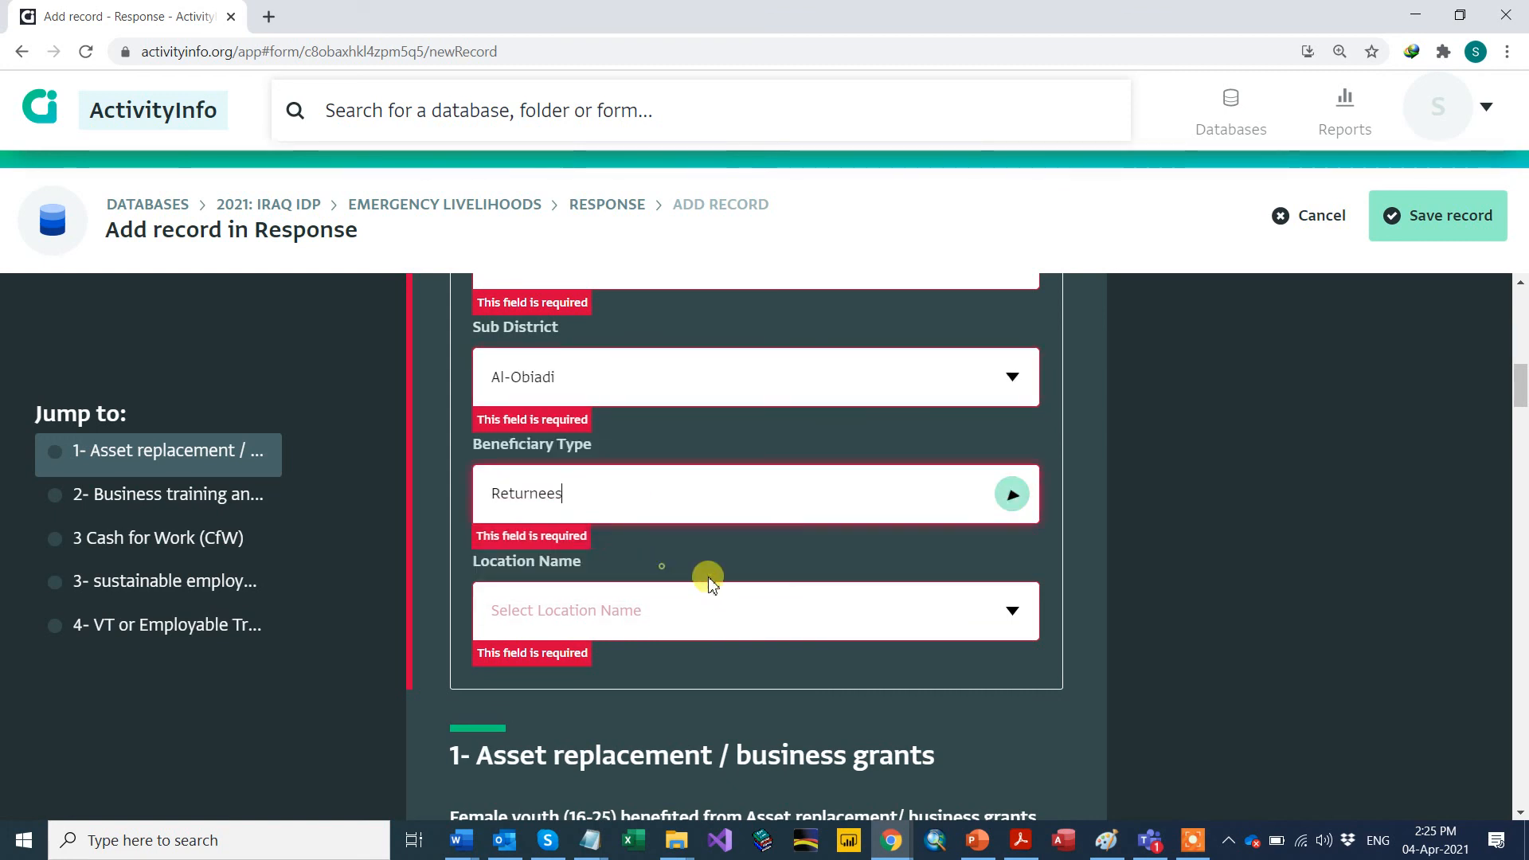
left_click(1013, 607)
left_click(601, 671)
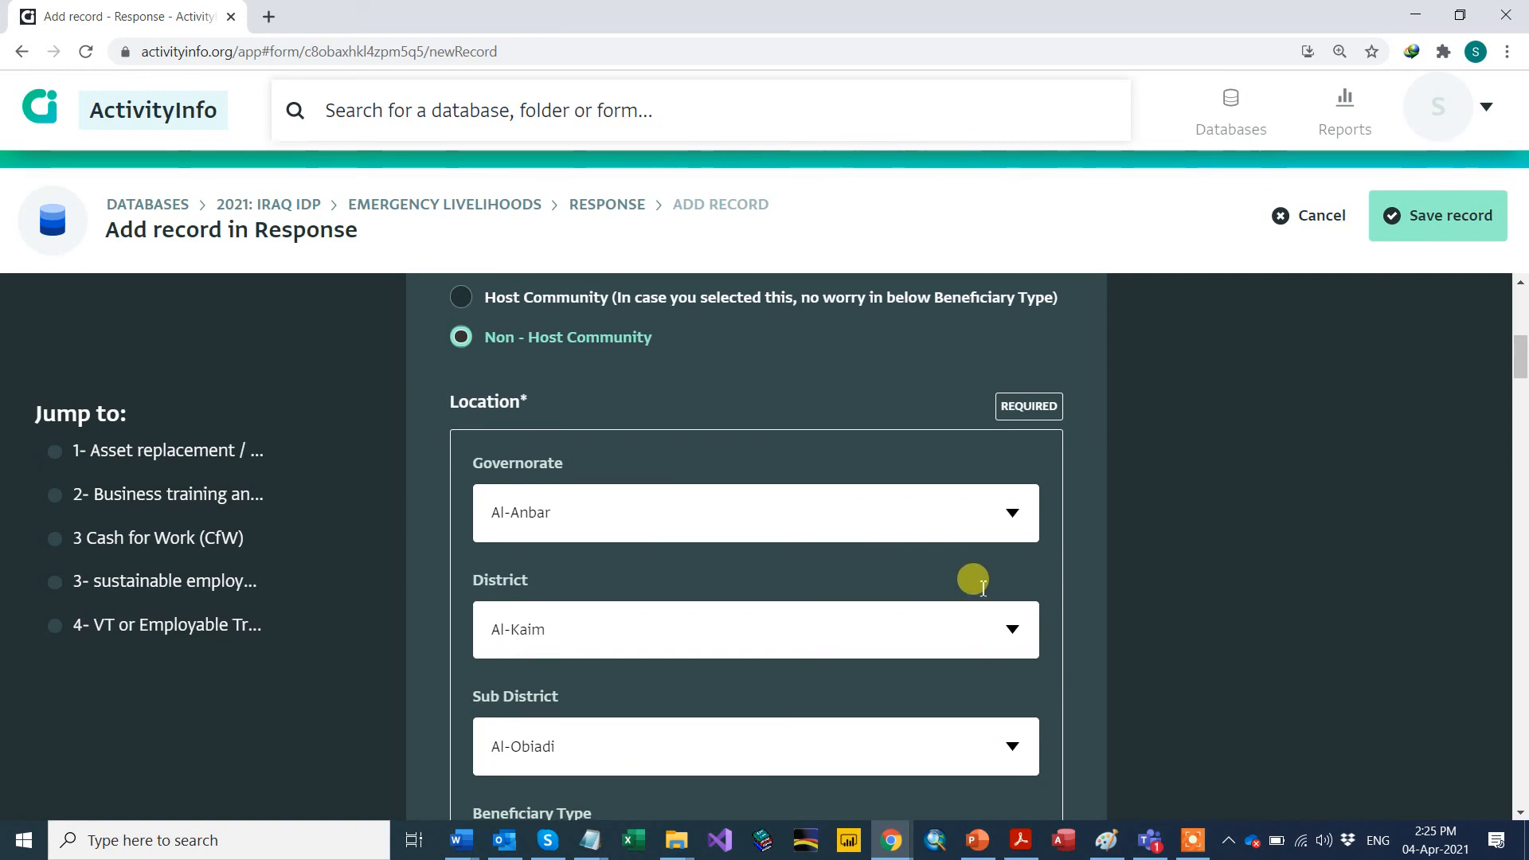
scroll(1027, 596, "down", 1)
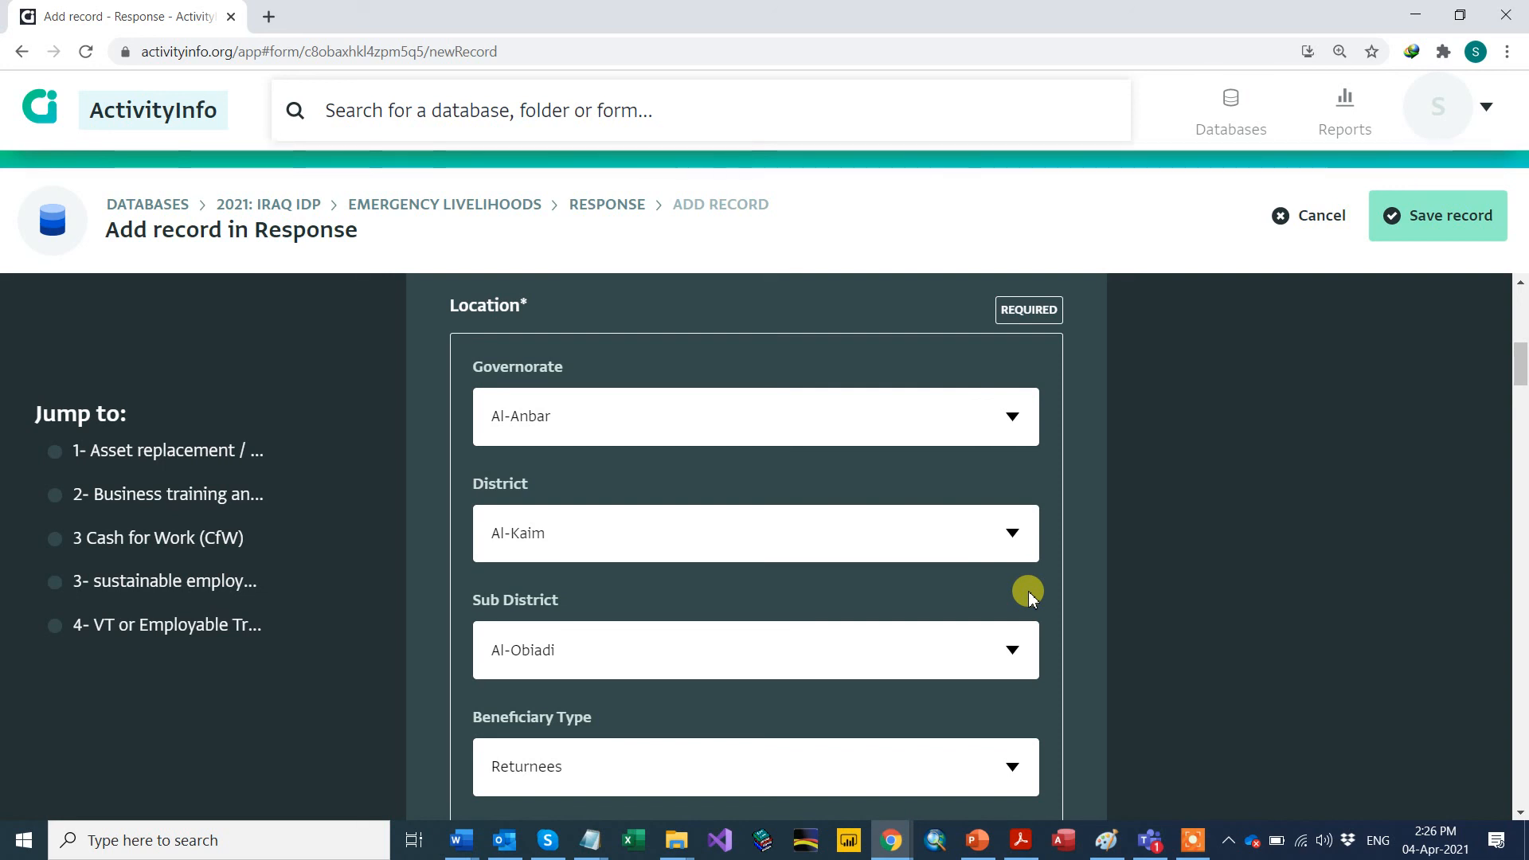
scroll(1079, 593, "down", 6)
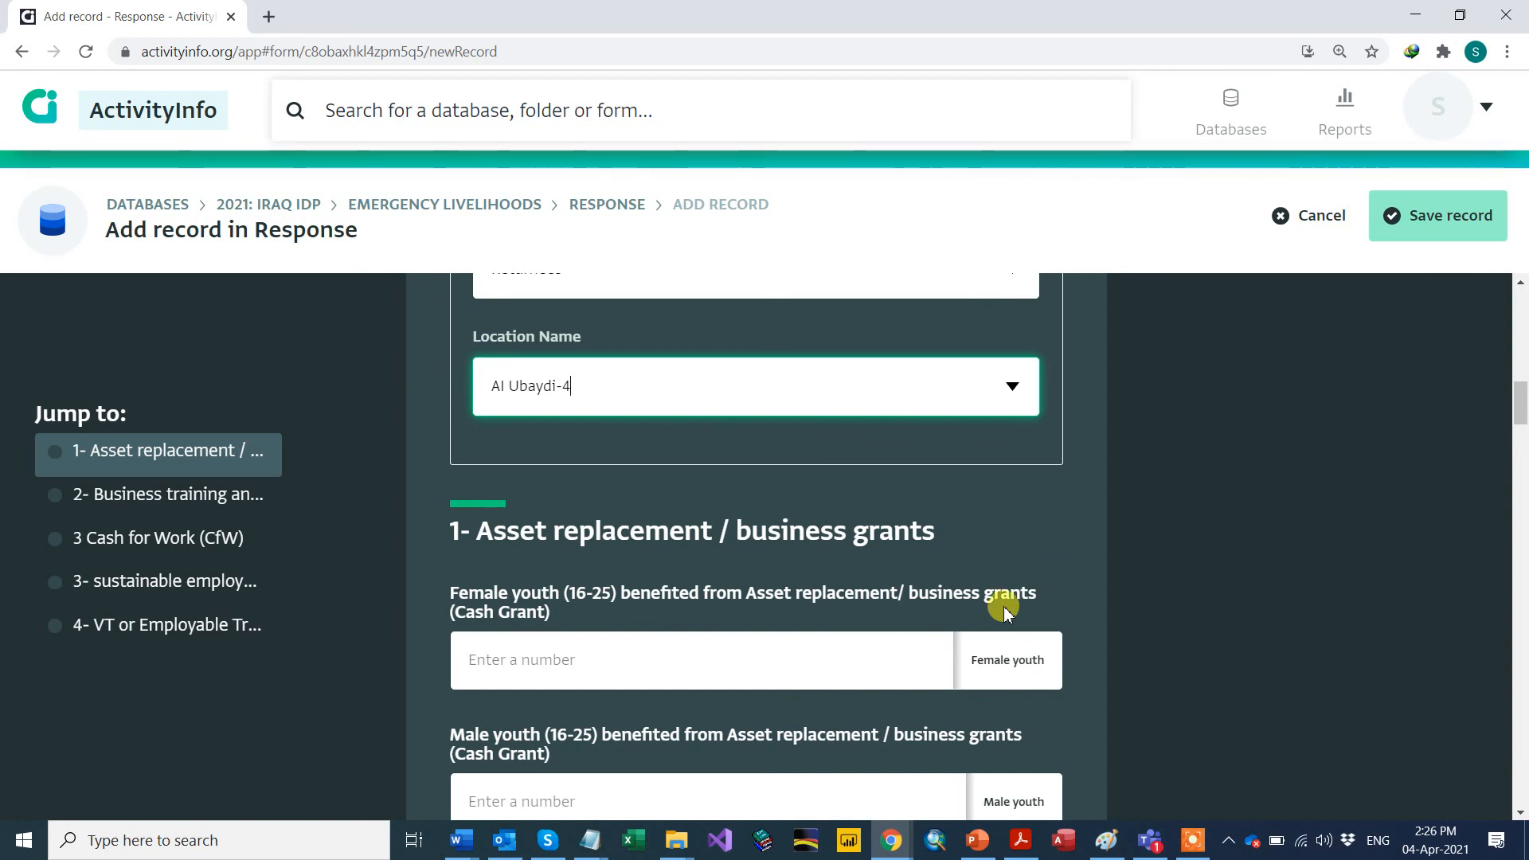
Step: Enter 12 female youth and 12 male youth for asset replacement grants
left_click(527, 687)
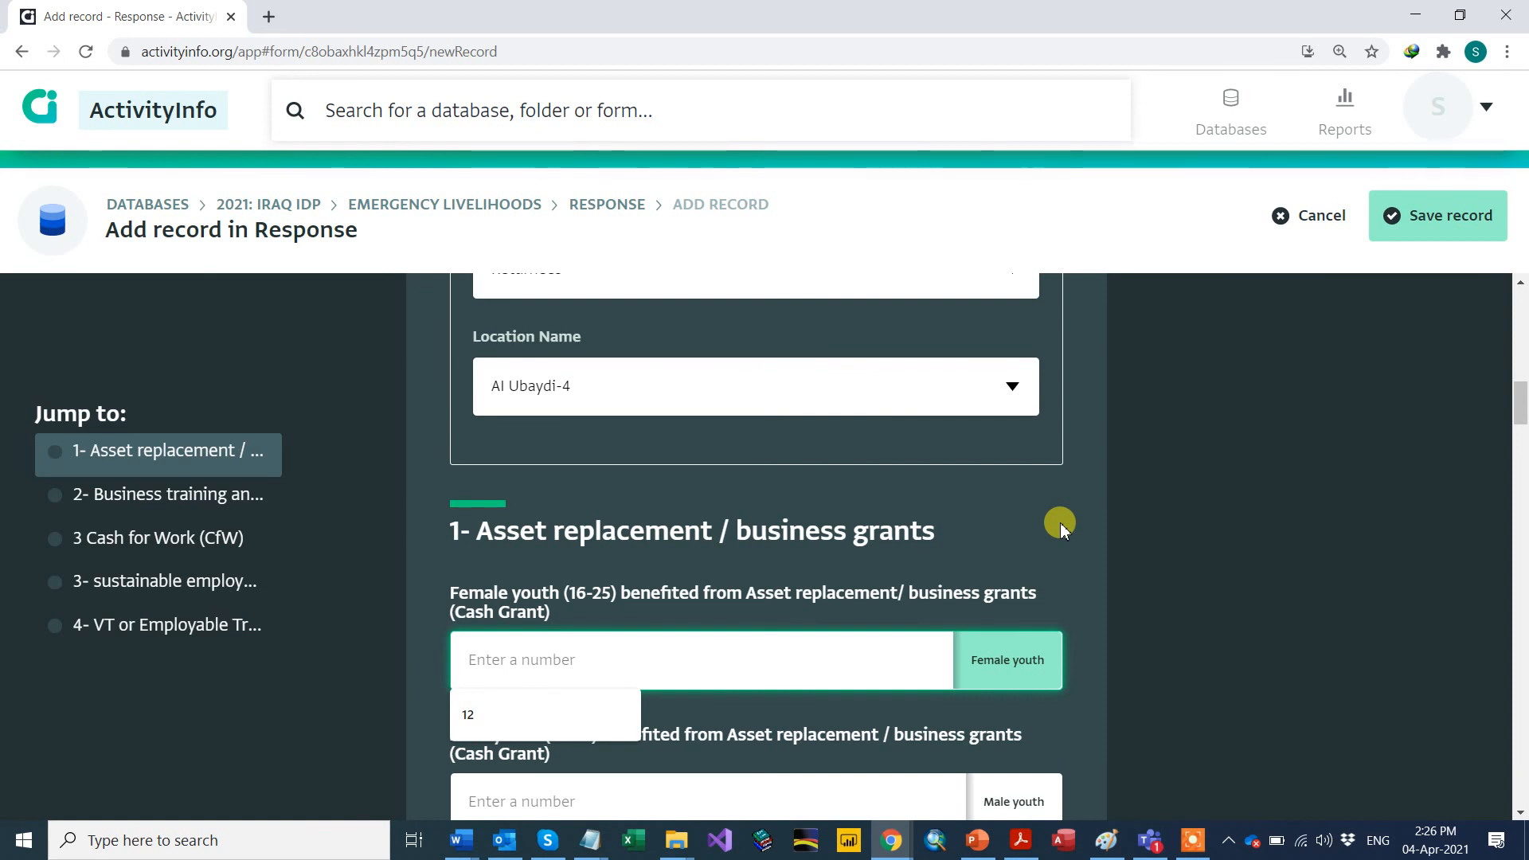
scroll(757, 530, "up", 1)
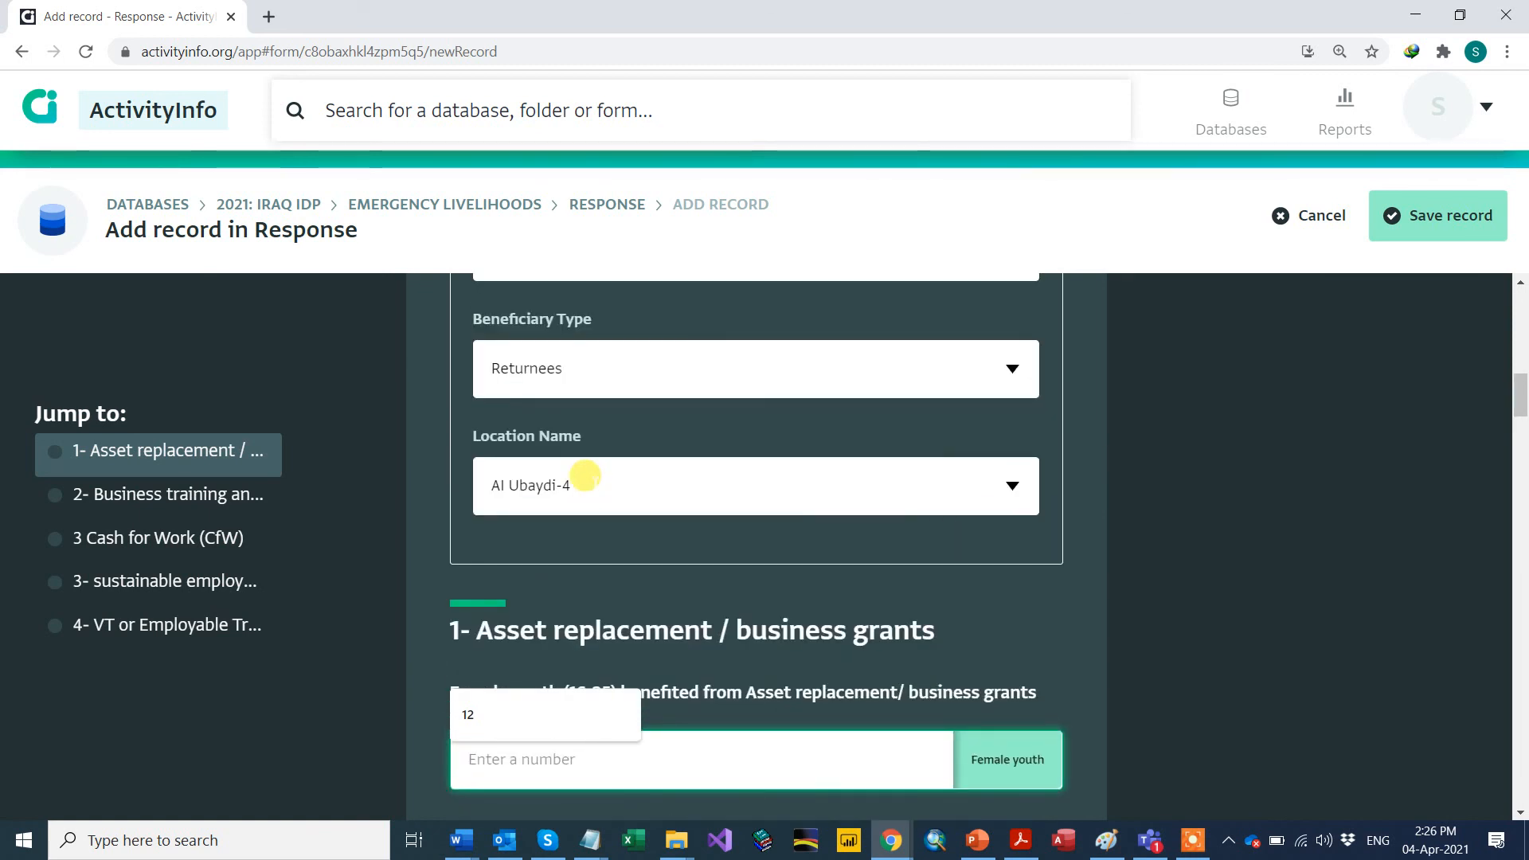
scroll(579, 492, "up", 2)
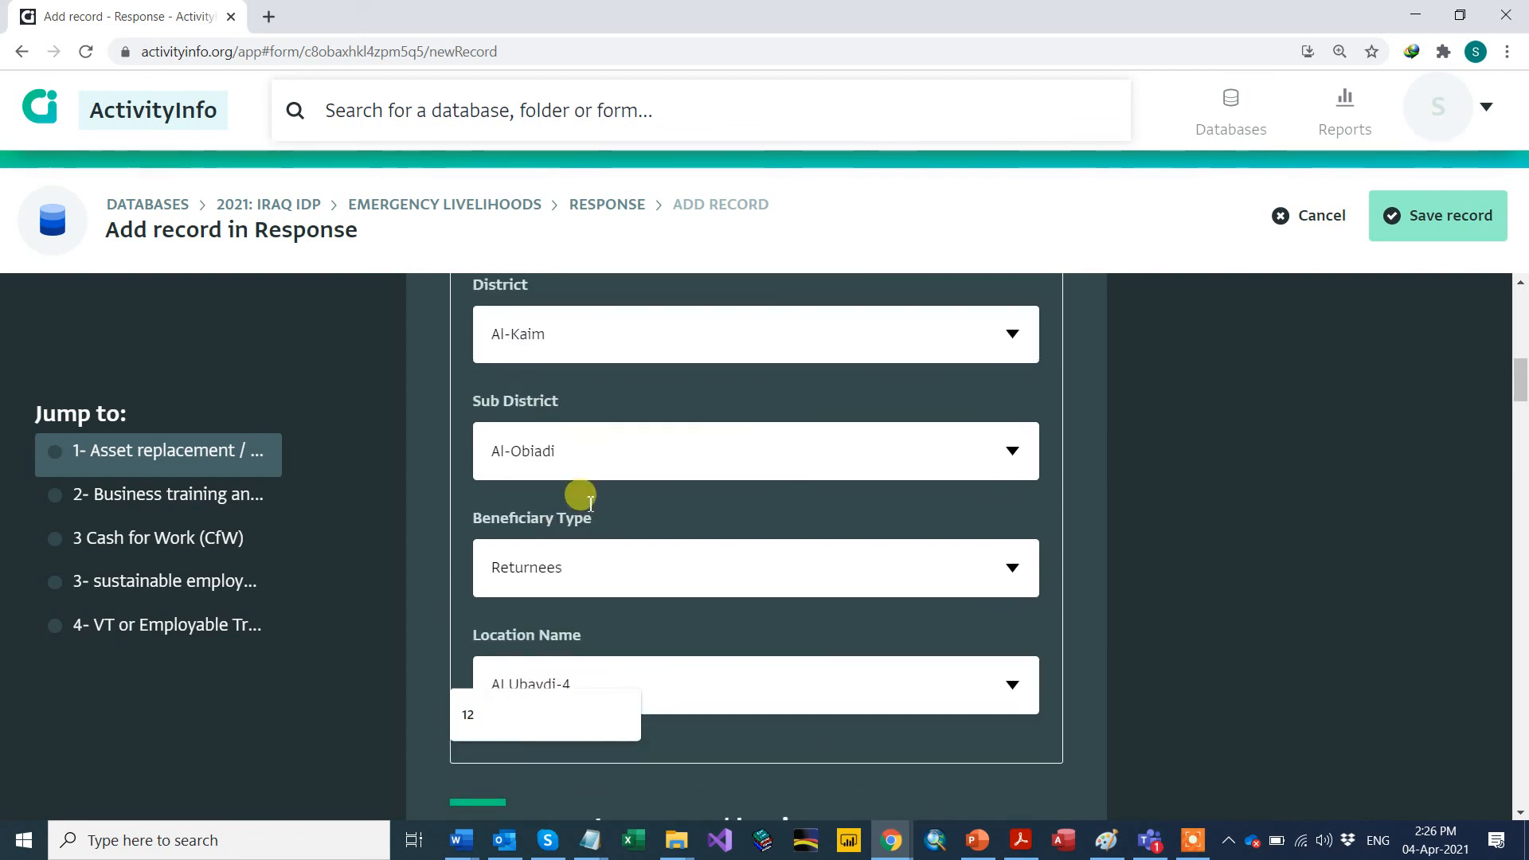
scroll(528, 488, "down", 6)
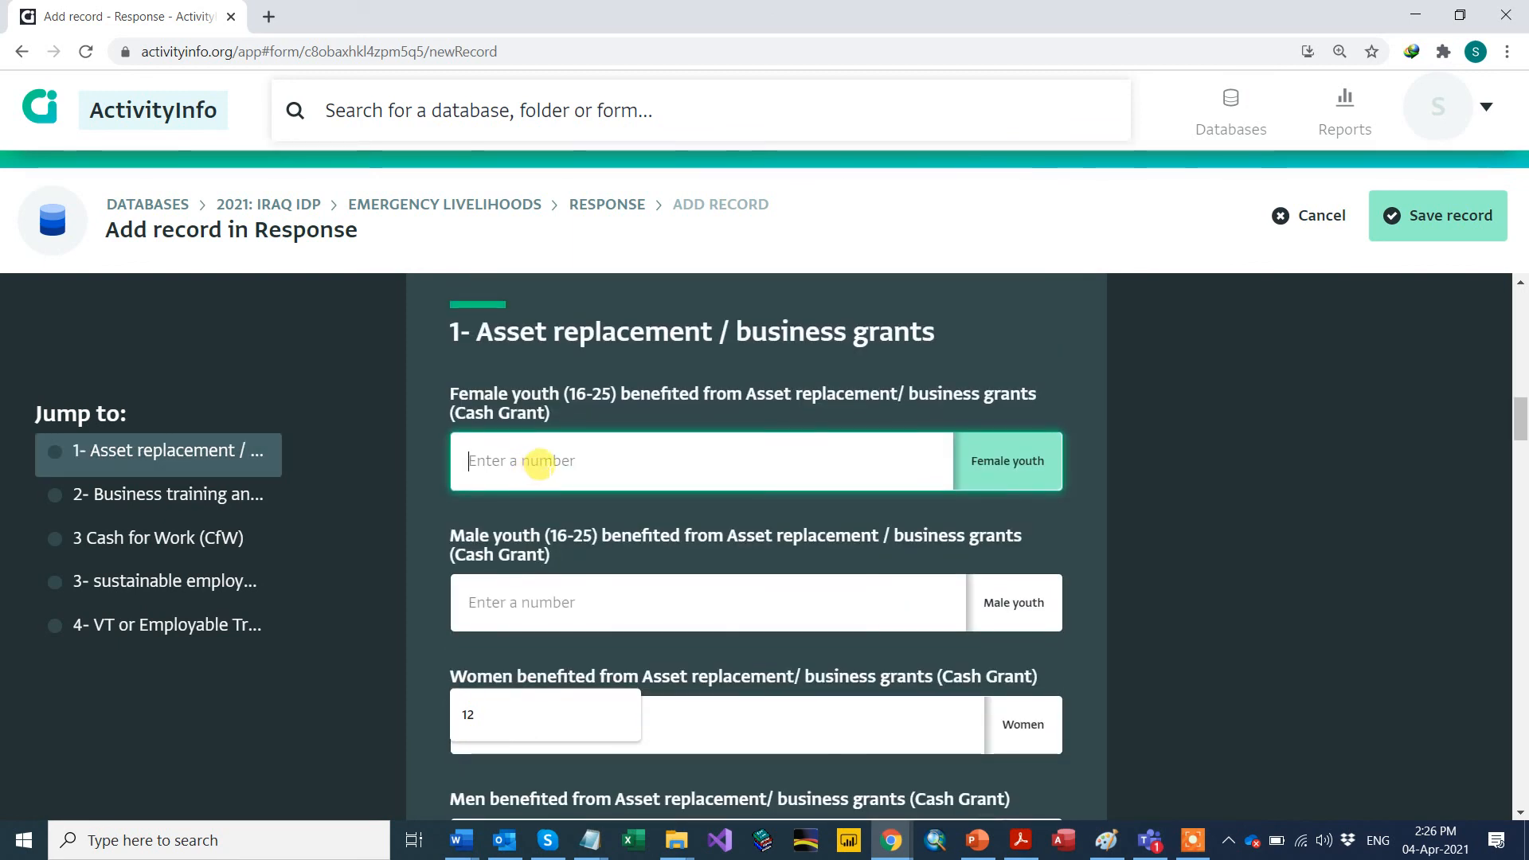
type("12")
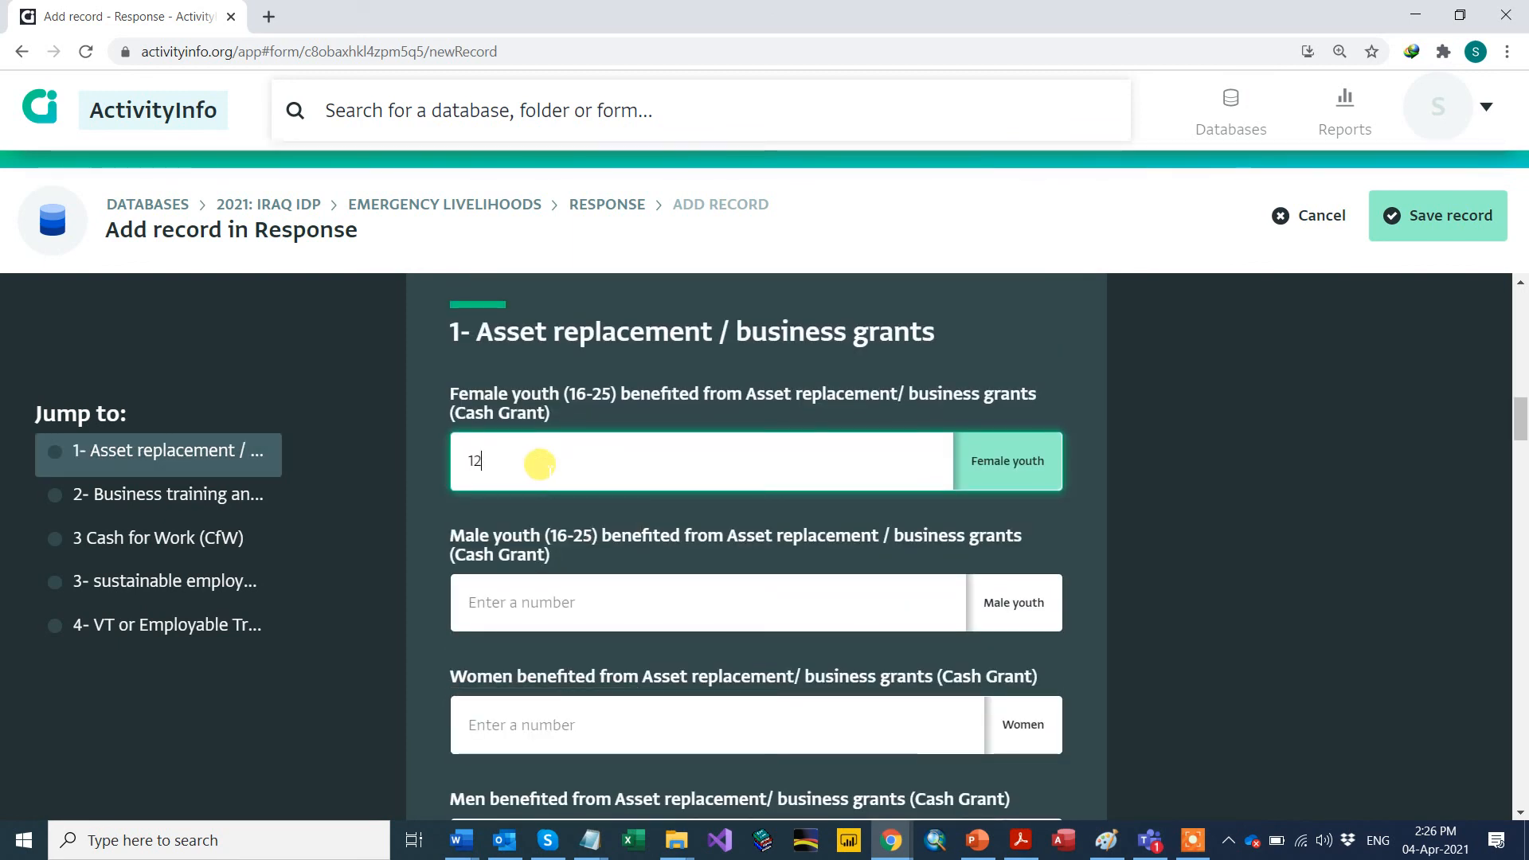
left_click(509, 606)
type("12")
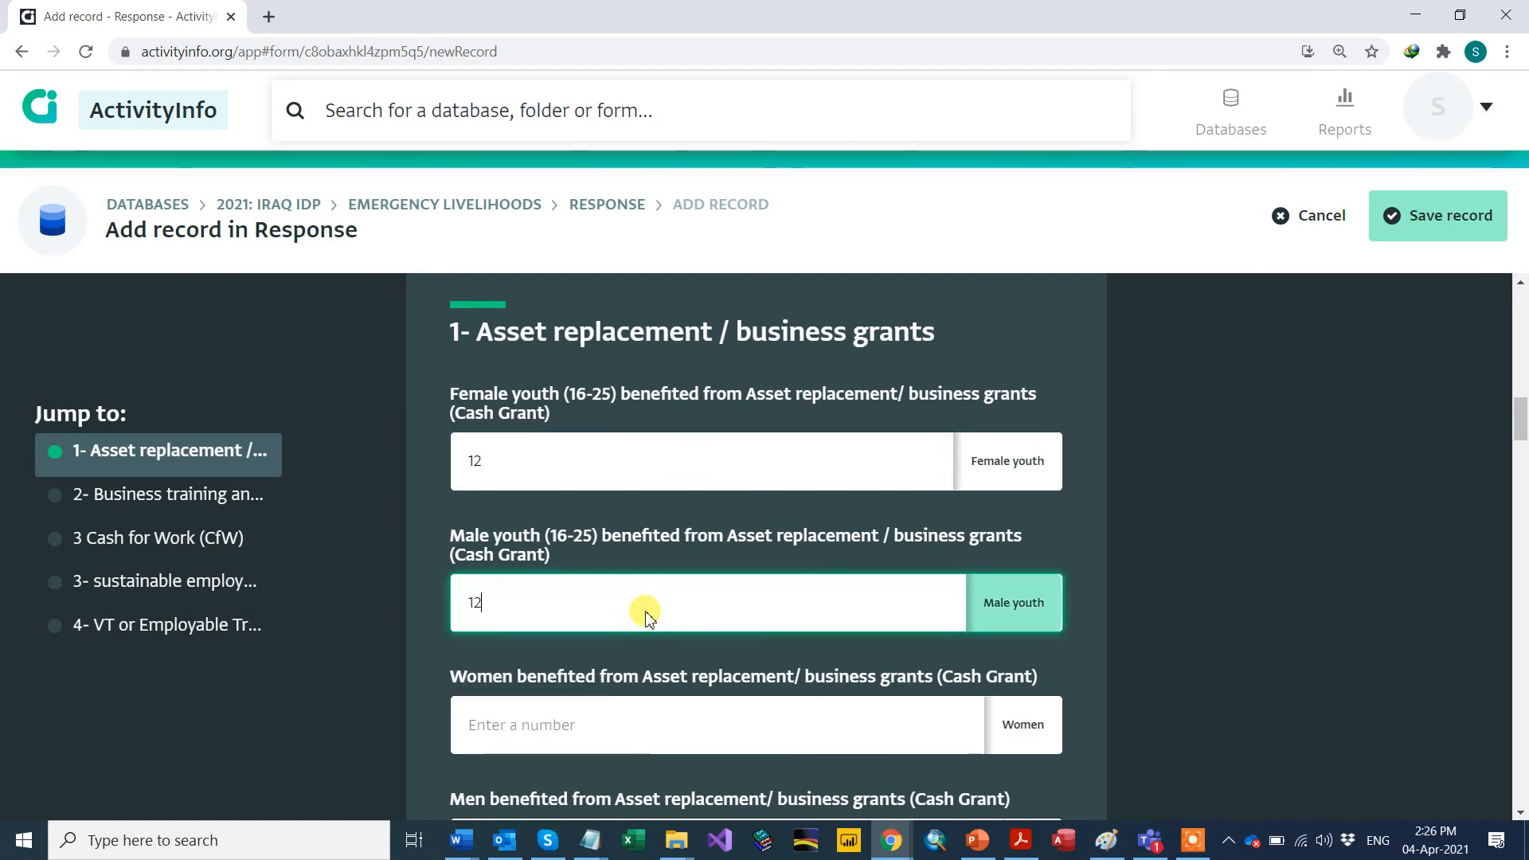
Step: Scroll to the bottom and save the second UNDP response record
scroll(648, 608, "down", 20)
scroll(671, 618, "down", 15)
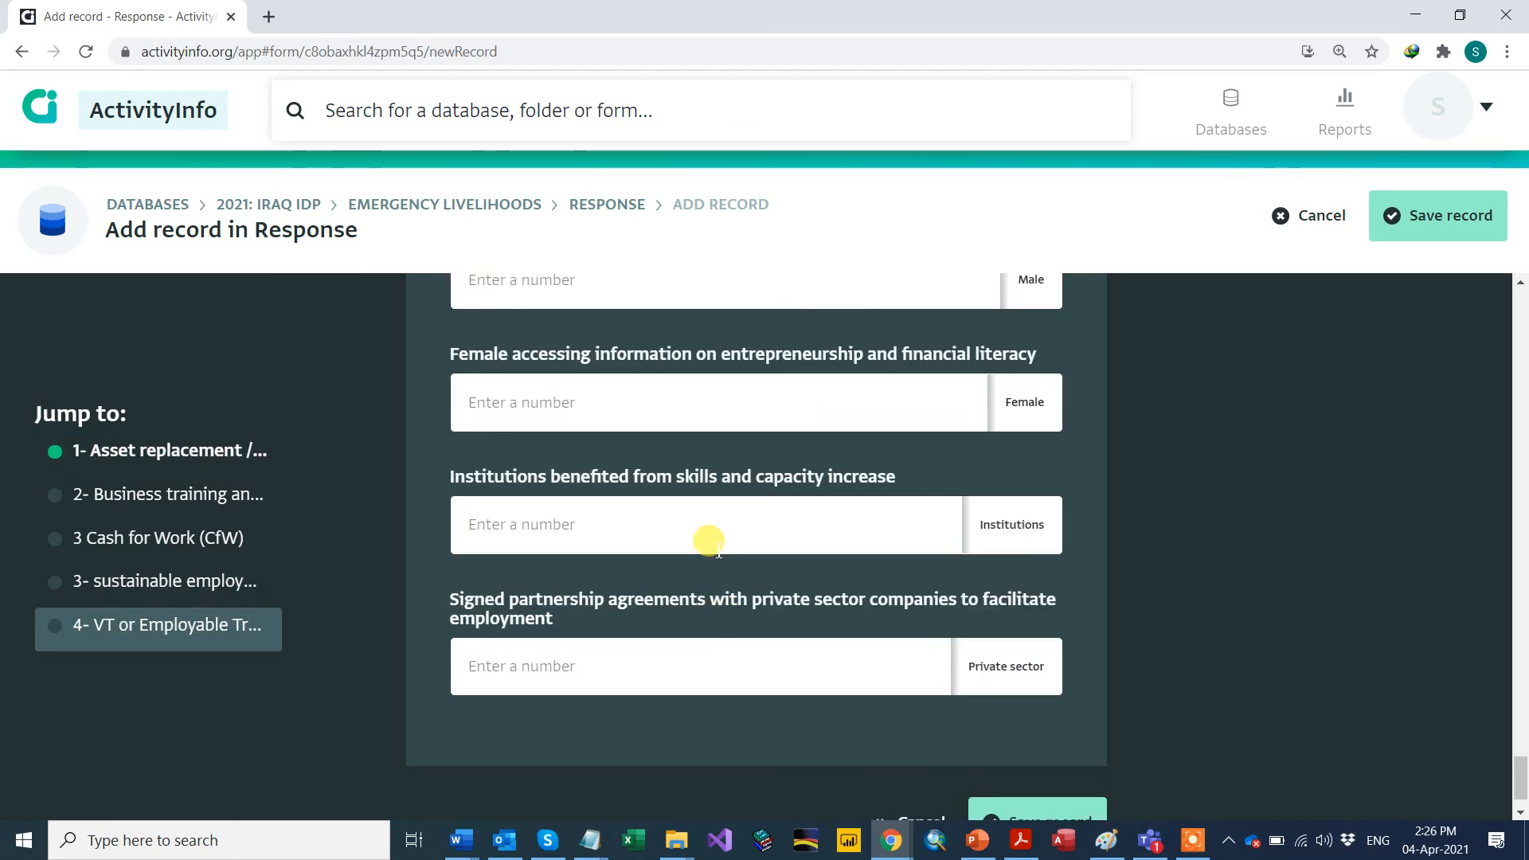
scroll(708, 540, "down", 1)
left_click(1038, 777)
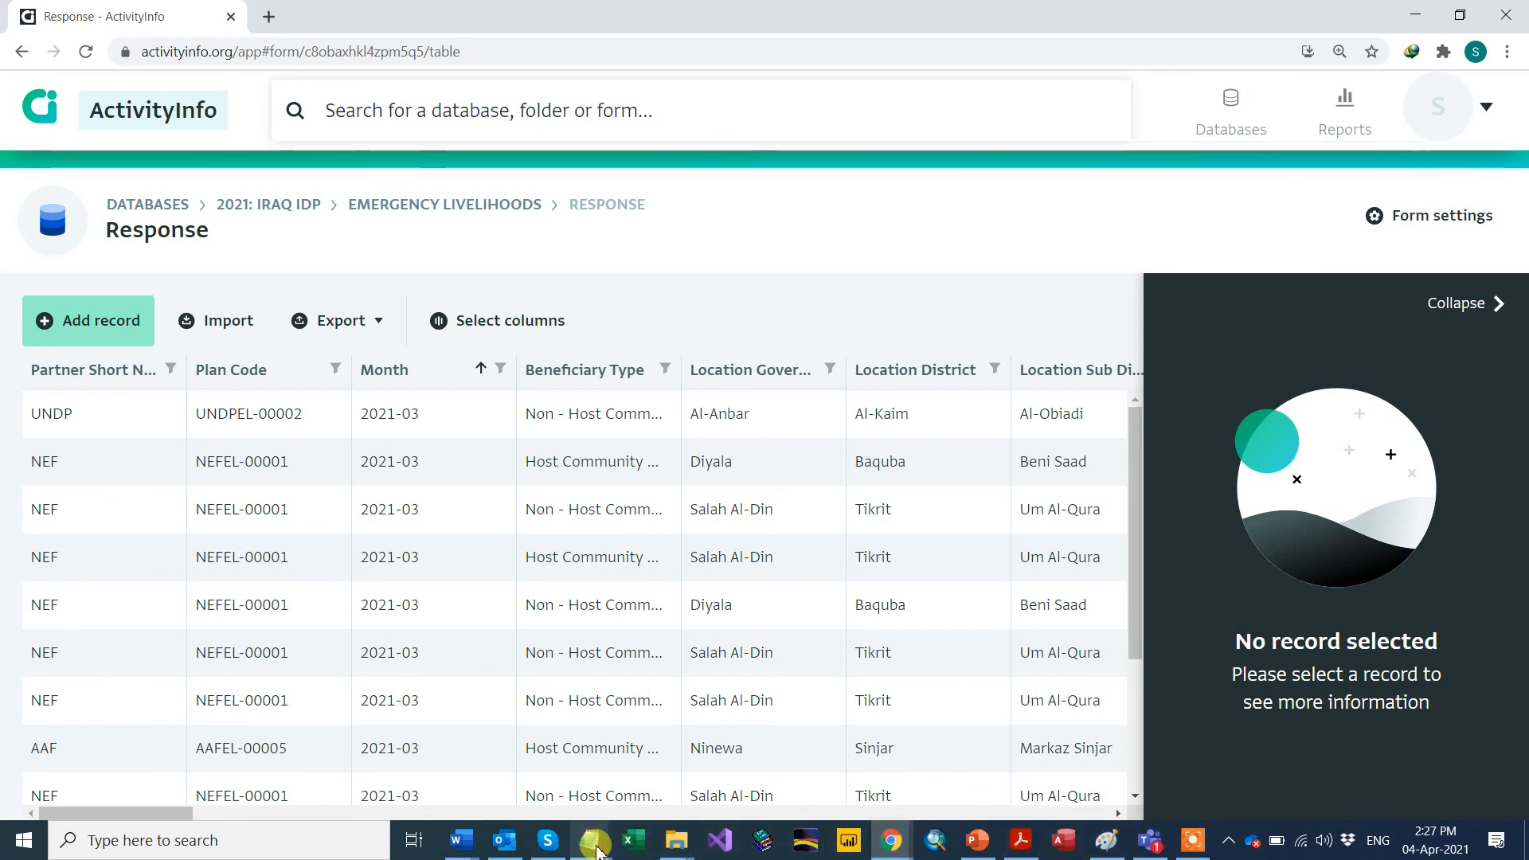
mouse_move(589, 850)
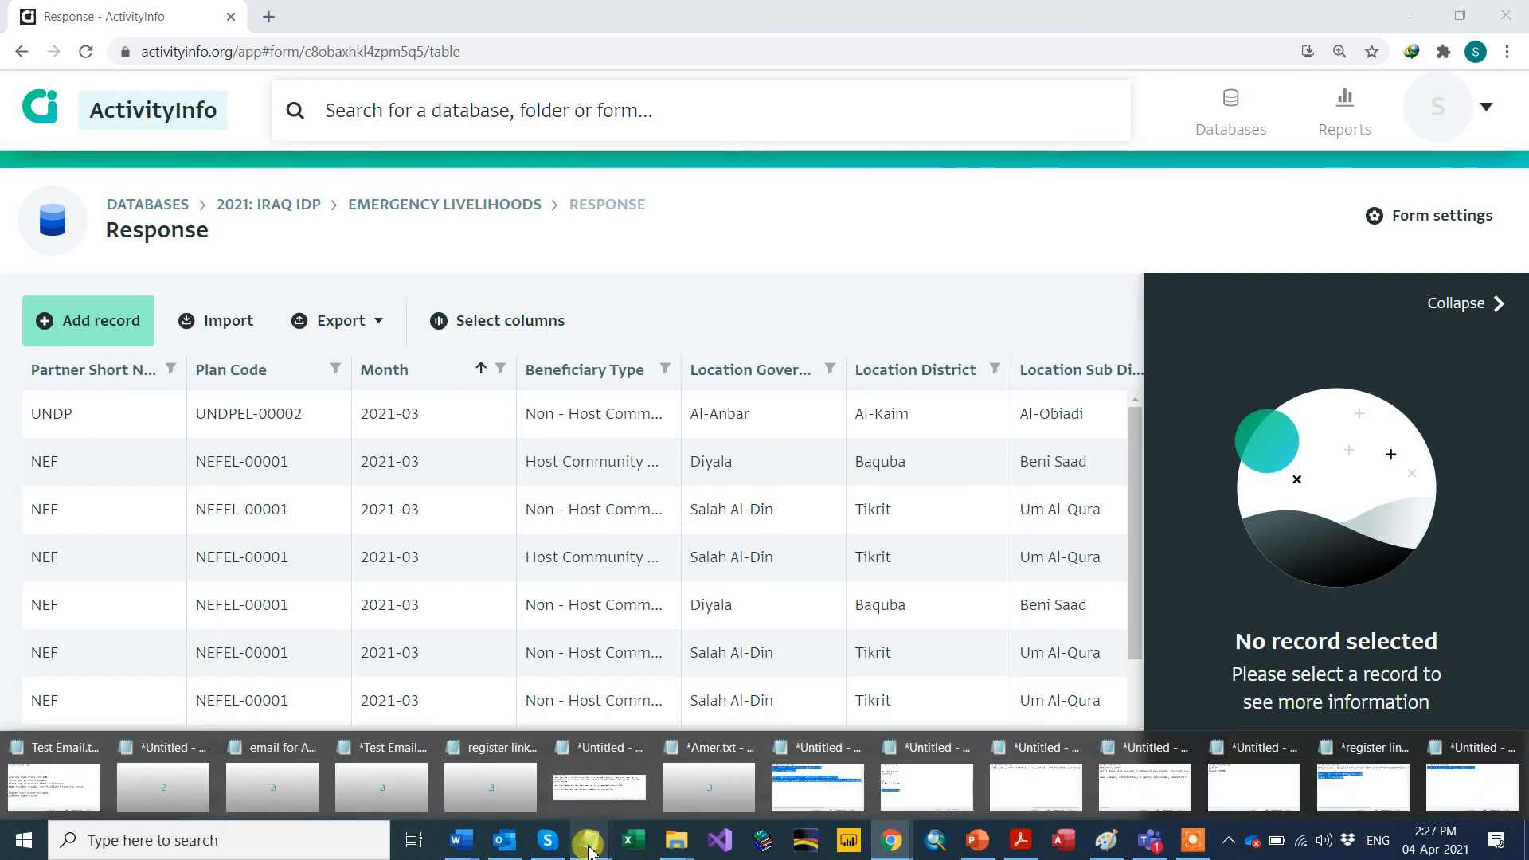
right_click(589, 846)
left_click(545, 745)
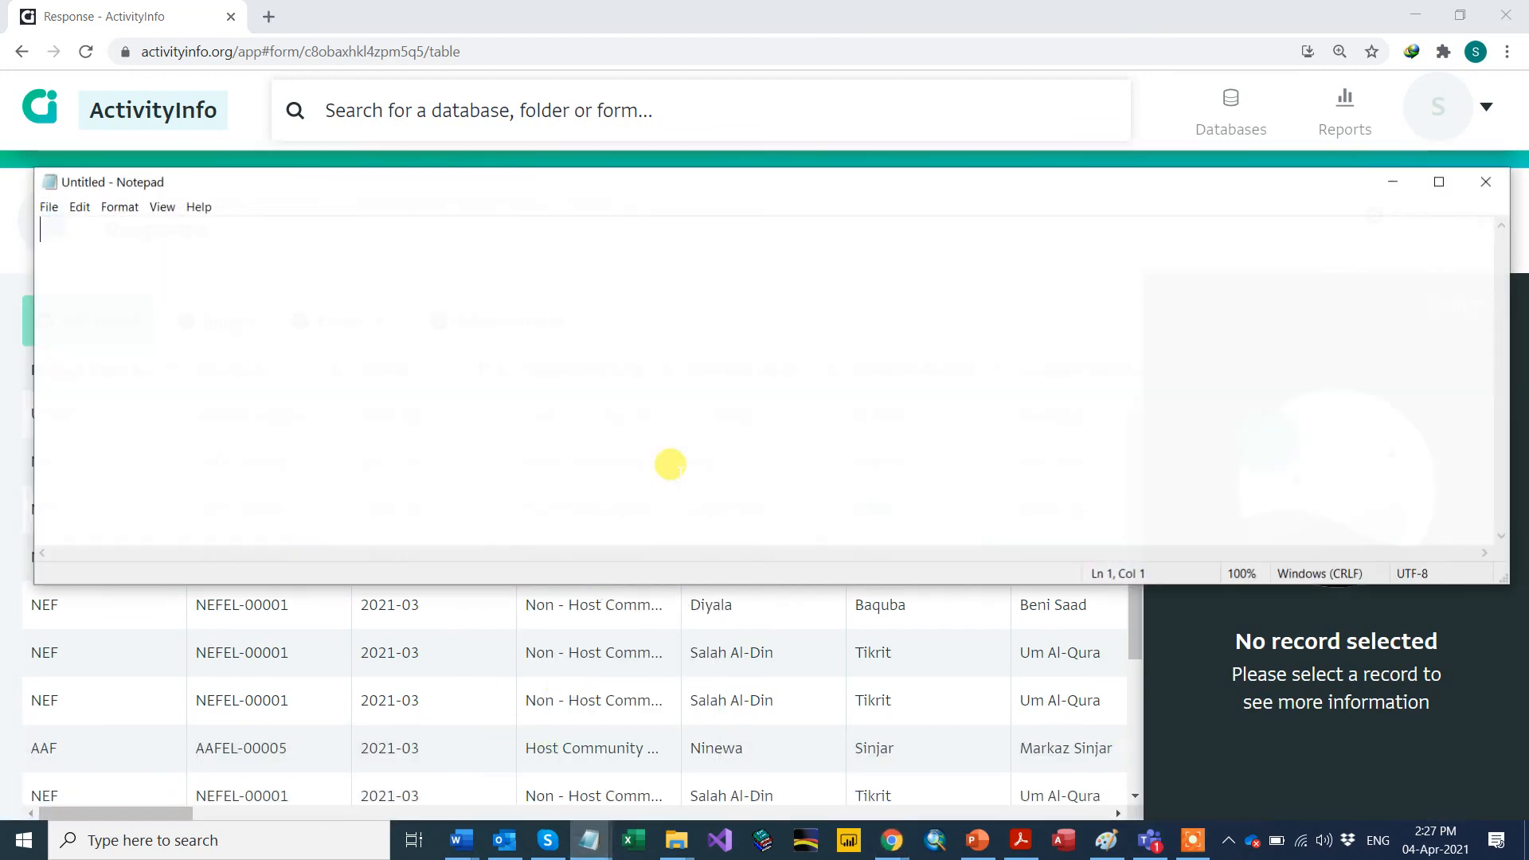
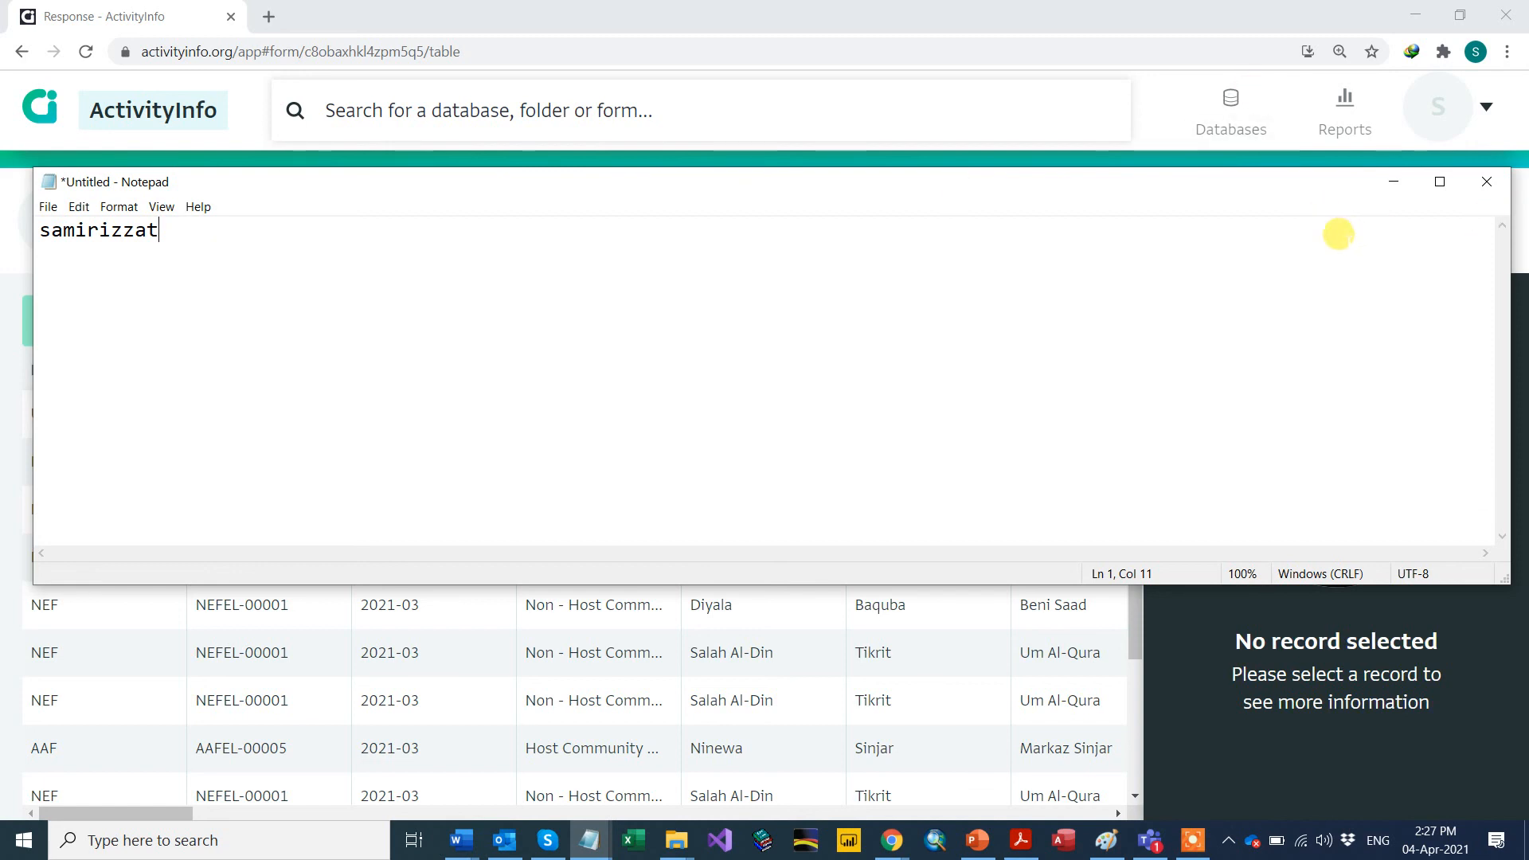
left_click(1484, 182)
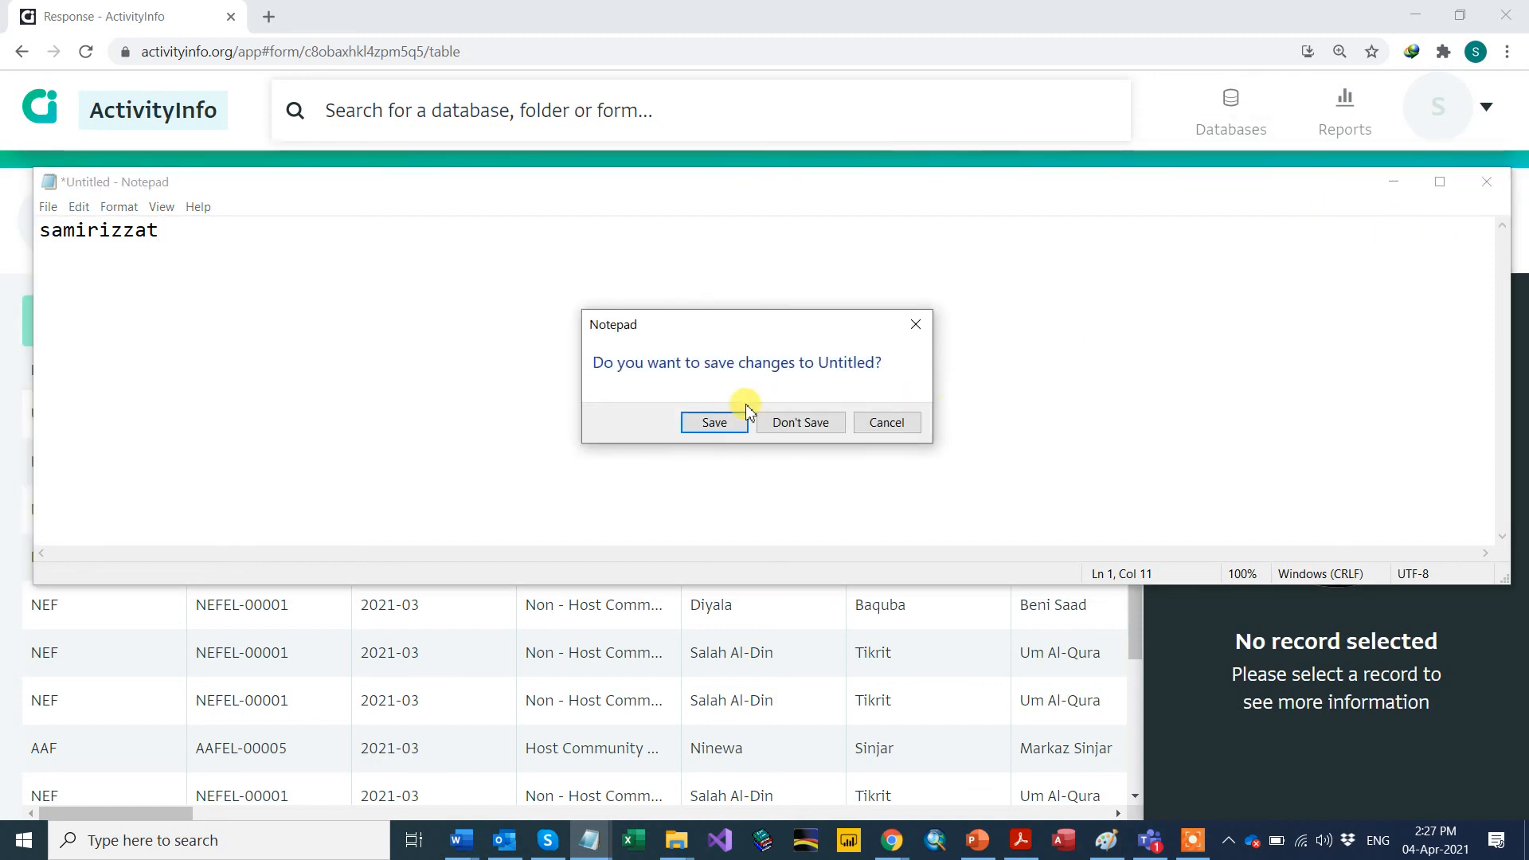
left_click(791, 426)
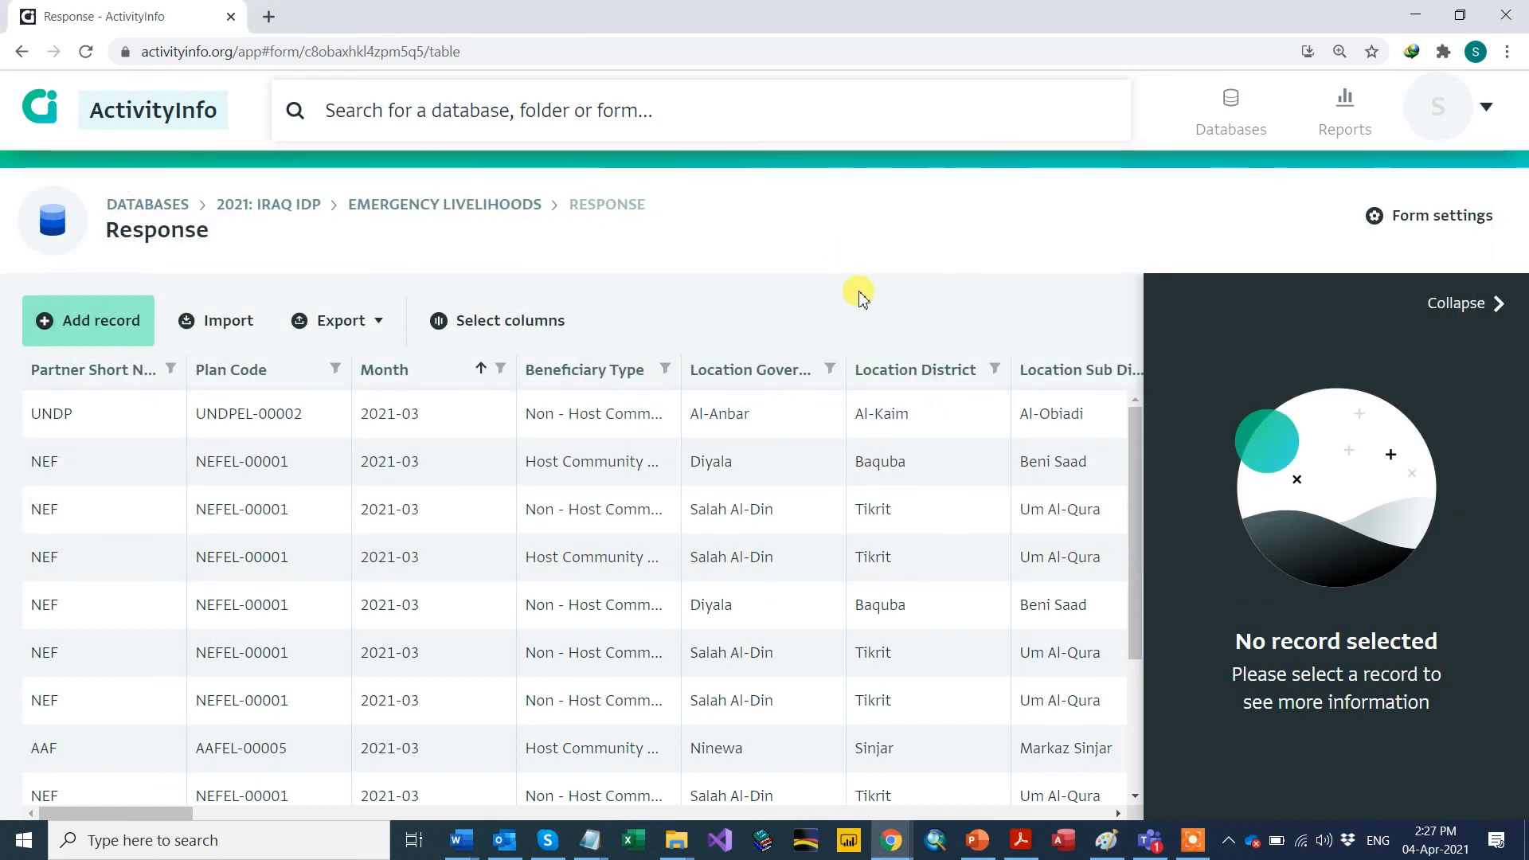